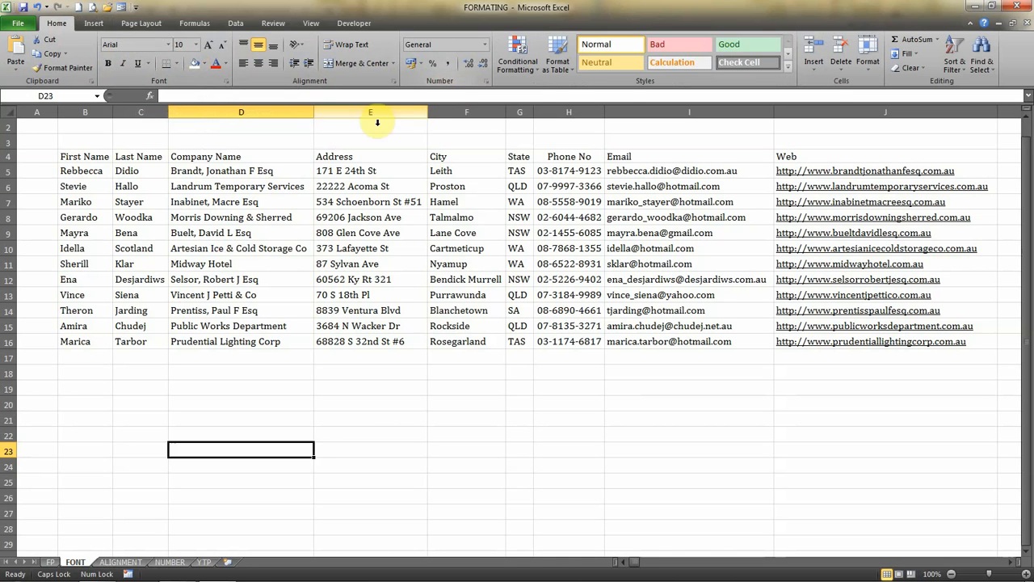
{"action": "left_click", "coordinate": [71, 157]}
{"action": "double_click", "coordinate": [71, 157]}
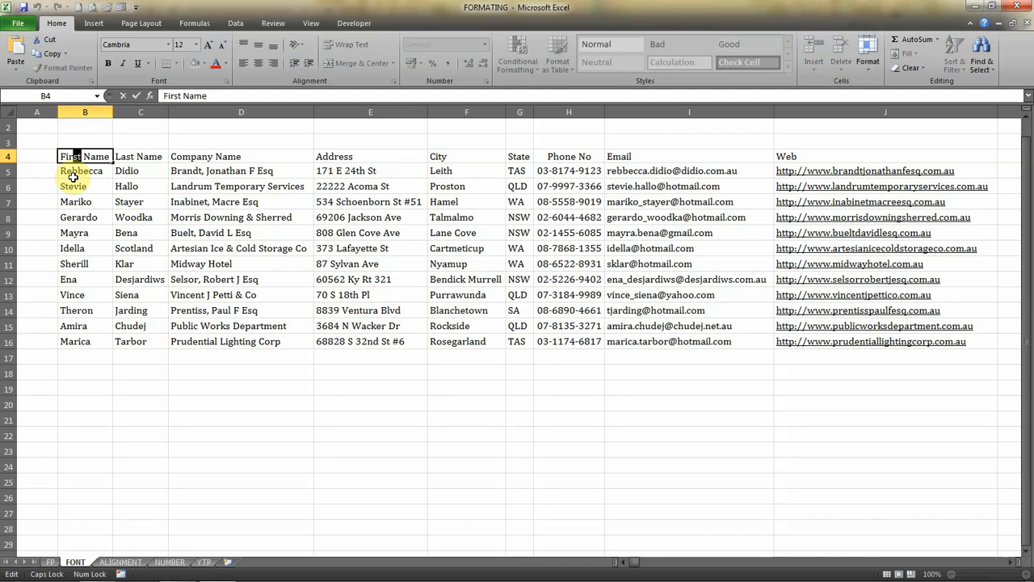
{"action": "left_click", "coordinate": [84, 220]}
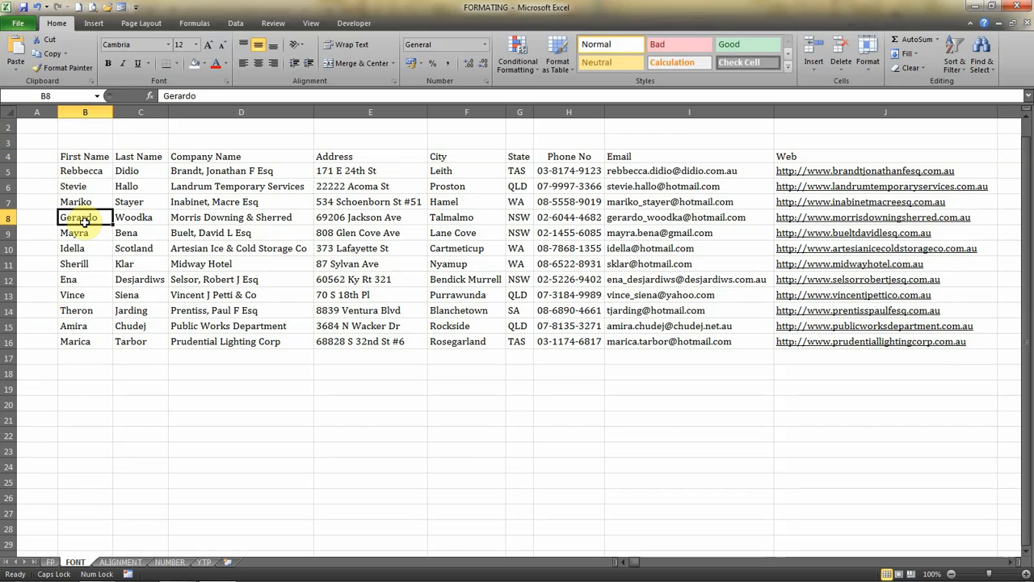
{"action": "key", "text": "Up"}
{"action": "key", "text": "Up"}
{"action": "key", "text": "Up"}
{"action": "key", "text": "Up"}
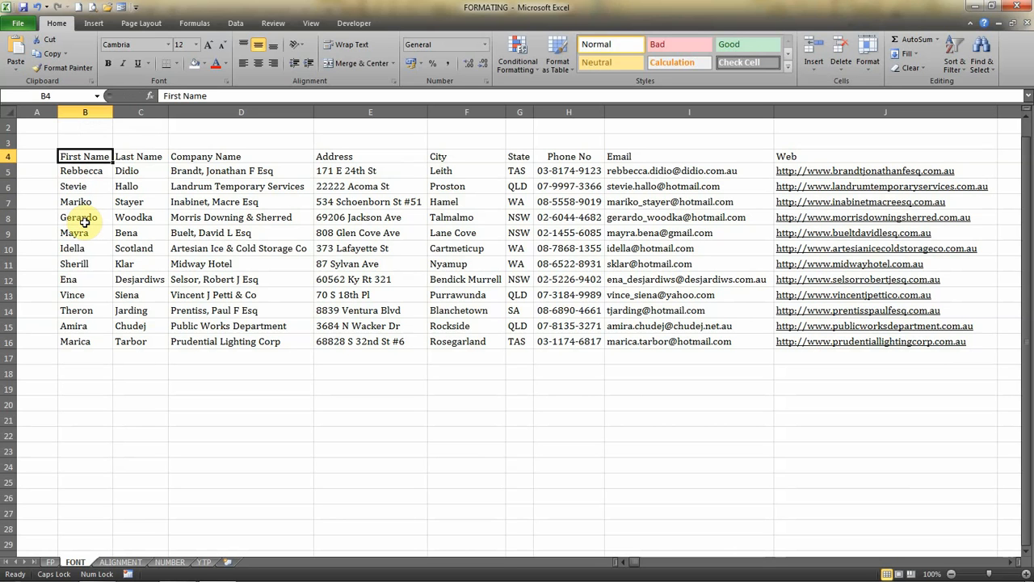
{"action": "left_click", "coordinate": [88, 112]}
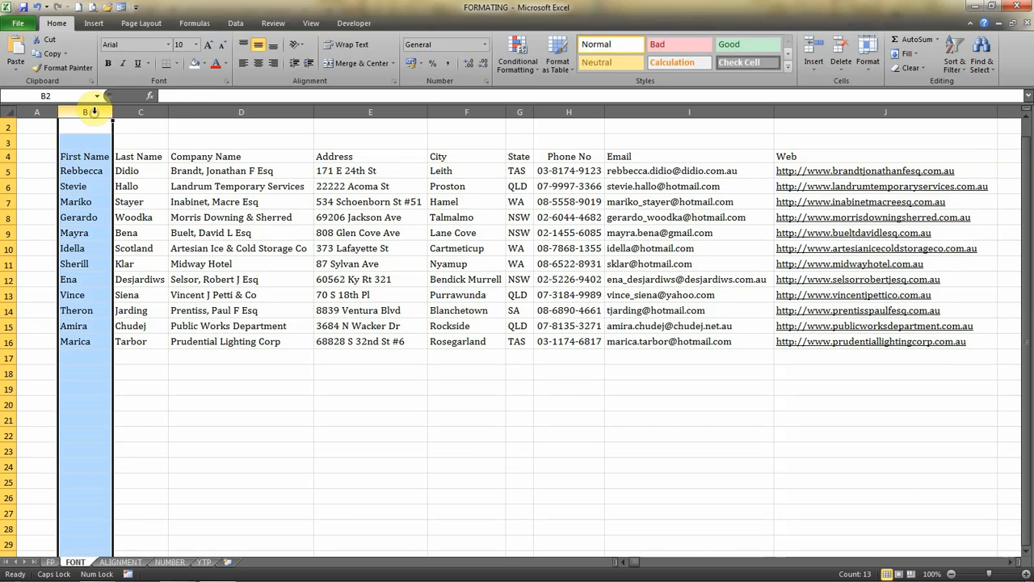
{"action": "key", "text": "shift+Right"}
{"action": "key", "text": "shift+Right"}
{"action": "key", "text": "shift+Right"}
{"action": "key", "text": "shift+Right"}
{"action": "key", "text": "shift+Right"}
{"action": "key", "text": "shift+Right"}
{"action": "key", "text": "shift+Right"}
{"action": "key", "text": "shift+Right"}
{"action": "key", "text": "shift+Right"}
{"action": "key", "text": "shift+Right"}
{"action": "key", "text": "shift+Right"}
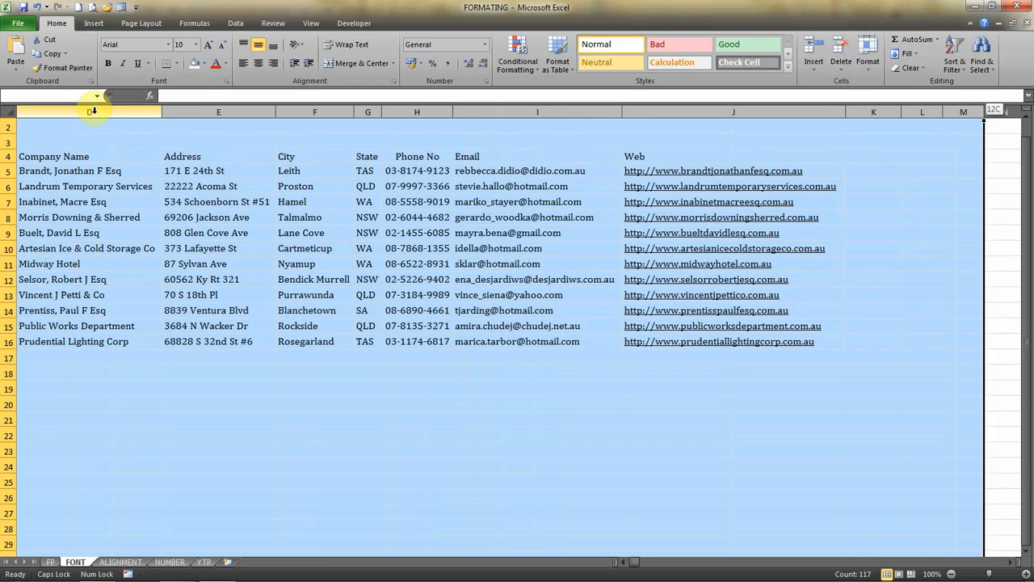
{"action": "key", "text": "shift+Left"}
{"action": "key", "text": "shift+Left"}
{"action": "key", "text": "shift+Left"}
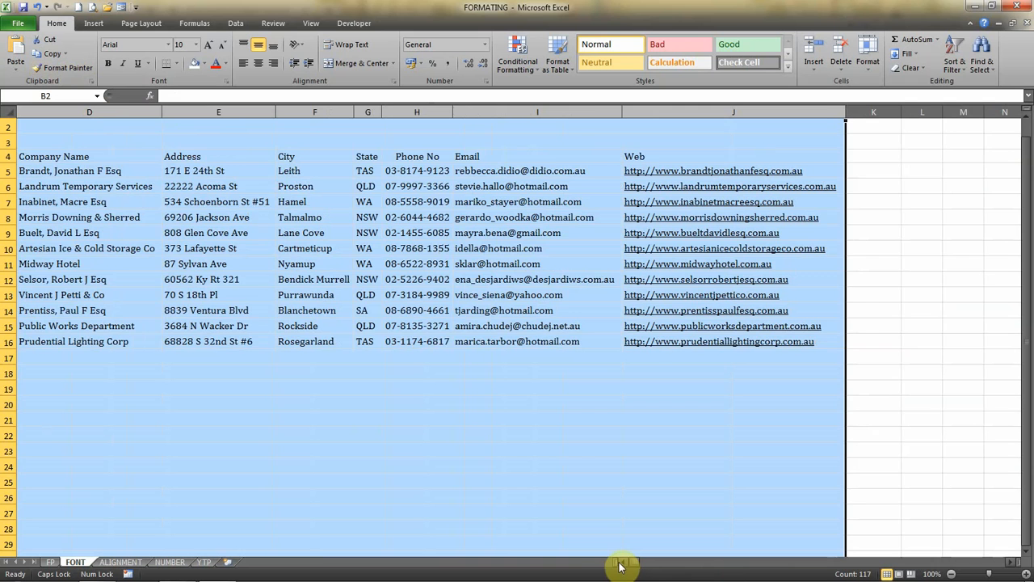
{"action": "scroll", "coordinate": [622, 564], "scroll_direction": "left", "scroll_amount": 2}
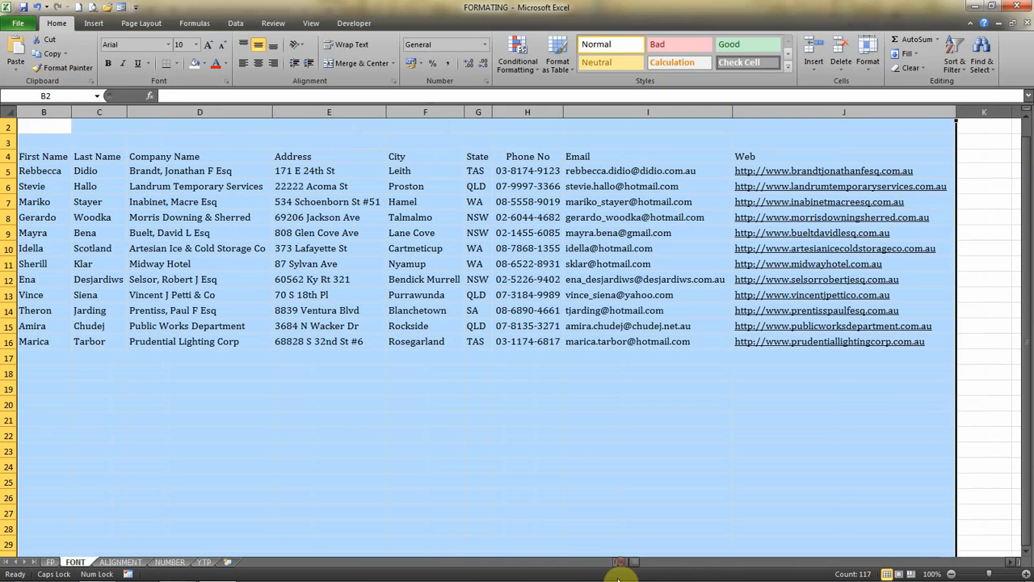
{"action": "left_click", "coordinate": [128, 103]}
{"action": "left_click", "coordinate": [165, 233]}
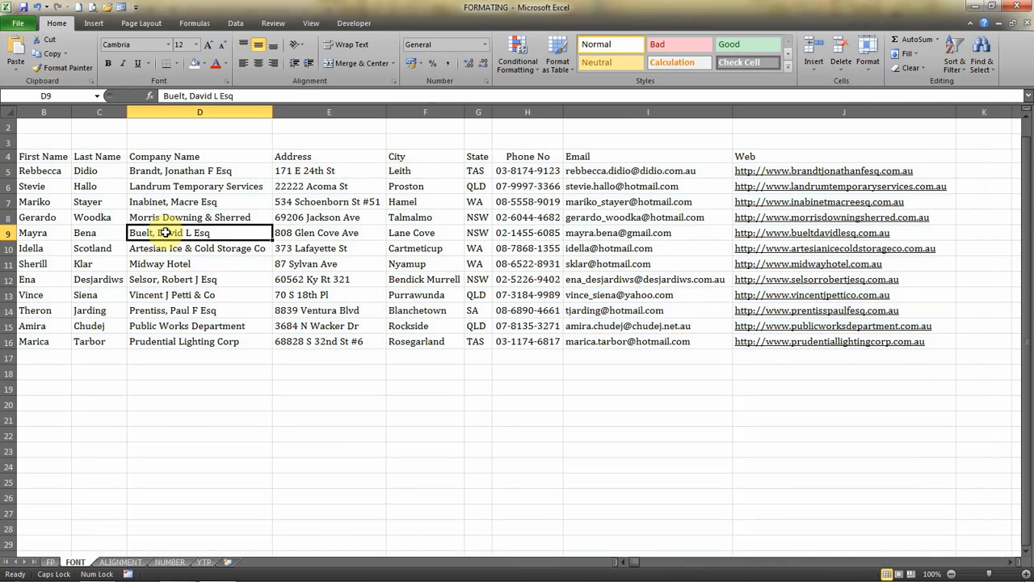
Select the whole contact table, from the First Name header in B4 to the last Web entry in J16.
{"action": "key", "text": "Left"}
{"action": "key", "text": "Left"}
{"action": "key", "text": "Left"}
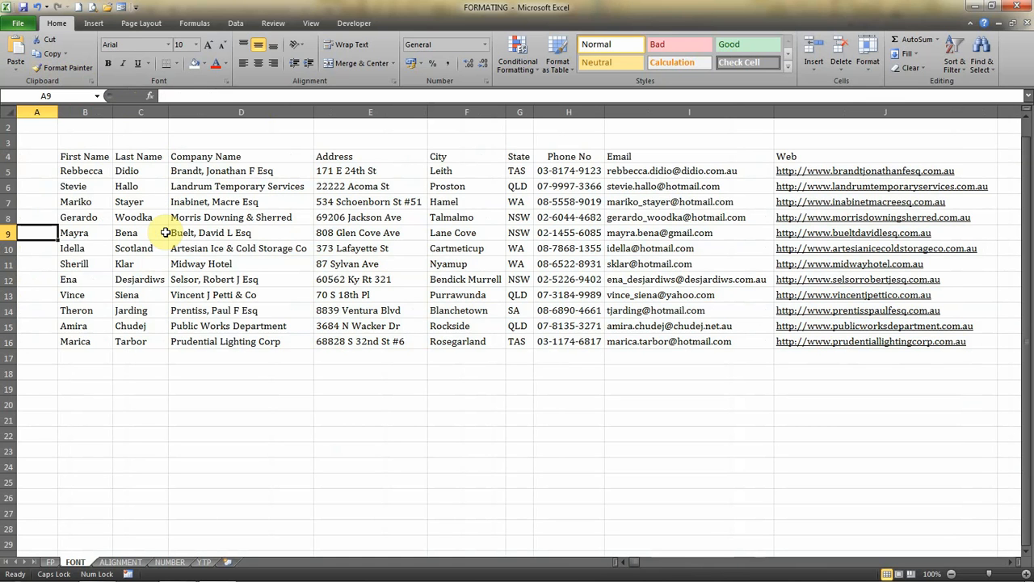
{"action": "key", "text": "Up"}
{"action": "key", "text": "Up"}
{"action": "key", "text": "Up"}
{"action": "key", "text": "Up"}
{"action": "key", "text": "Up"}
{"action": "key", "text": "Right"}
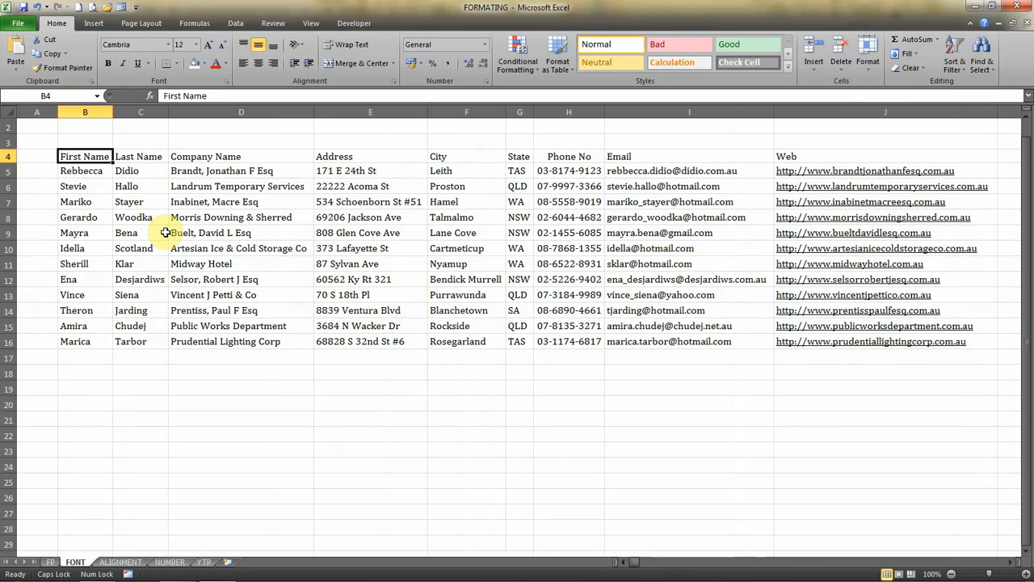
{"action": "key", "text": "shift+Down"}
{"action": "key", "text": "shift+Down"}
{"action": "key", "text": "shift+Down"}
{"action": "key", "text": "shift+Down"}
{"action": "key", "text": "shift+Down"}
{"action": "key", "text": "shift+Down"}
{"action": "key", "text": "shift+Down"}
{"action": "key", "text": "shift+Down"}
{"action": "key", "text": "shift+Down"}
{"action": "key", "text": "shift+Down"}
{"action": "key", "text": "shift+Down"}
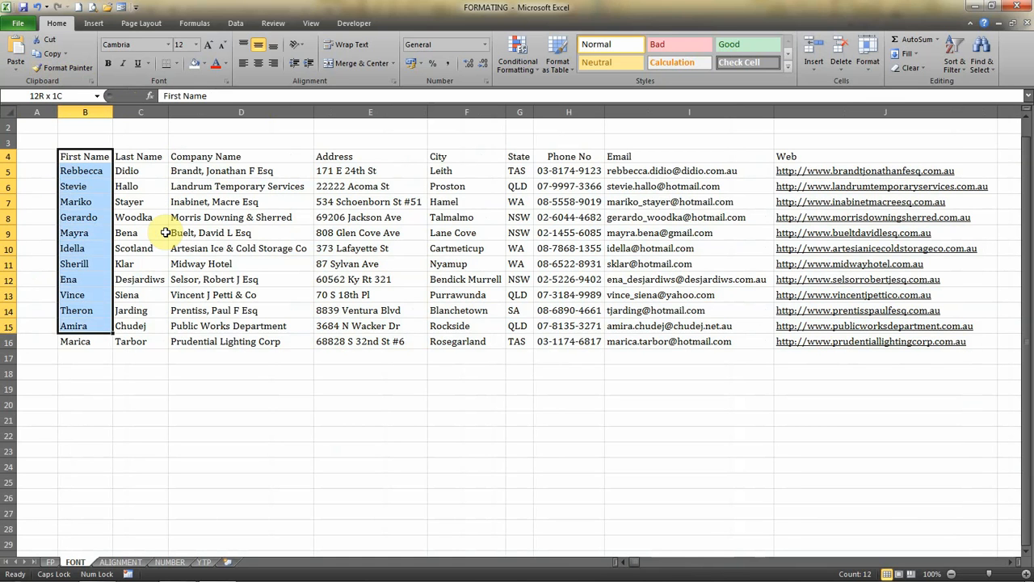
{"action": "key", "text": "shift+Down"}
{"action": "key", "text": "shift+Right"}
{"action": "key", "text": "shift+Right"}
{"action": "key", "text": "shift+Right"}
{"action": "key", "text": "shift+Right"}
{"action": "key", "text": "shift+Right"}
{"action": "key", "text": "shift+Right"}
{"action": "key", "text": "shift+Right"}
{"action": "key", "text": "shift+Right"}
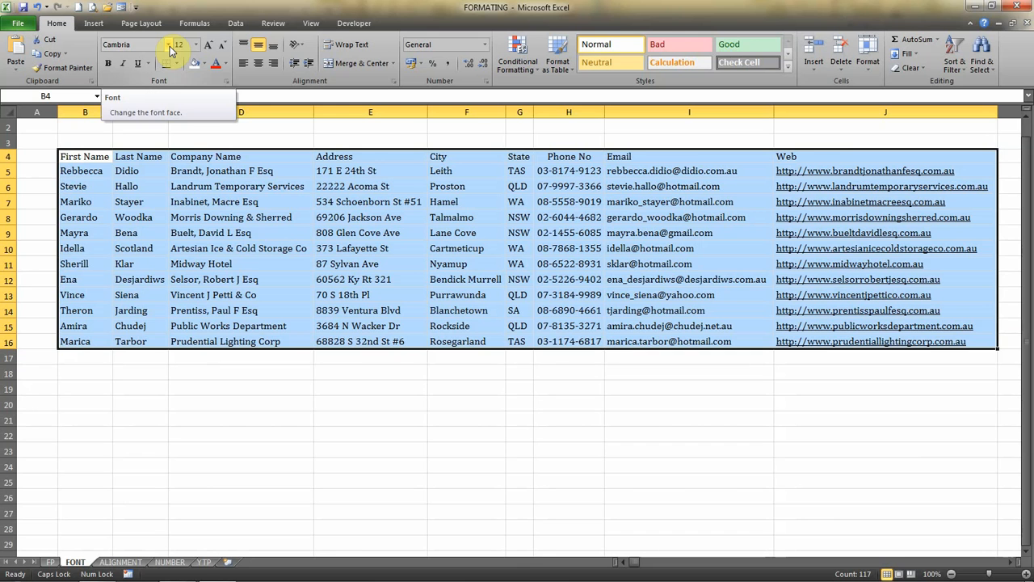
Preview various fonts on the selected table, such as Baskerville Old Face, BatangChe, Bauhaus 93 and Berlin Sans FB Demi.
{"action": "left_click", "coordinate": [169, 46]}
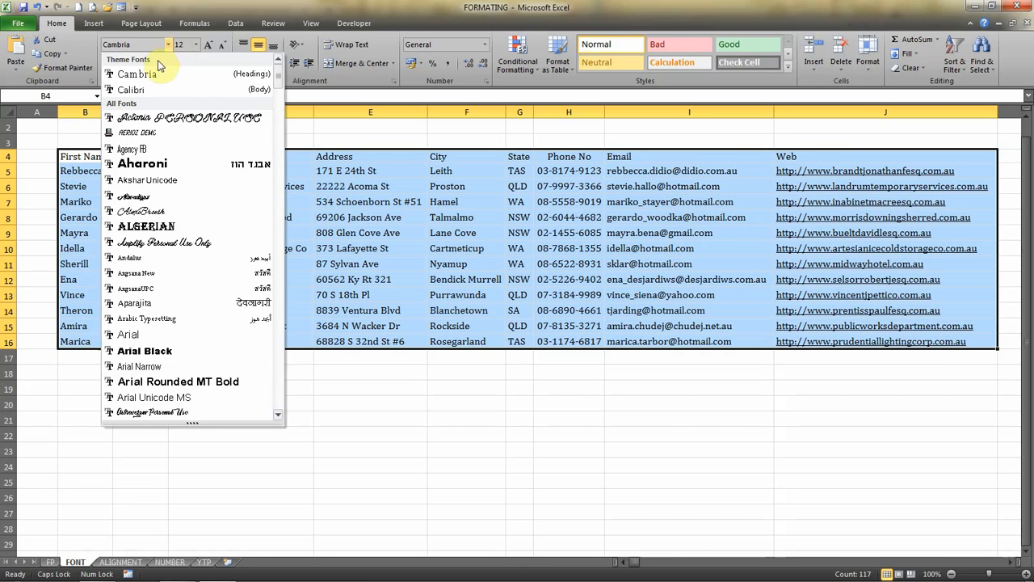
{"action": "scroll", "coordinate": [166, 71], "scroll_direction": "down", "scroll_amount": 5}
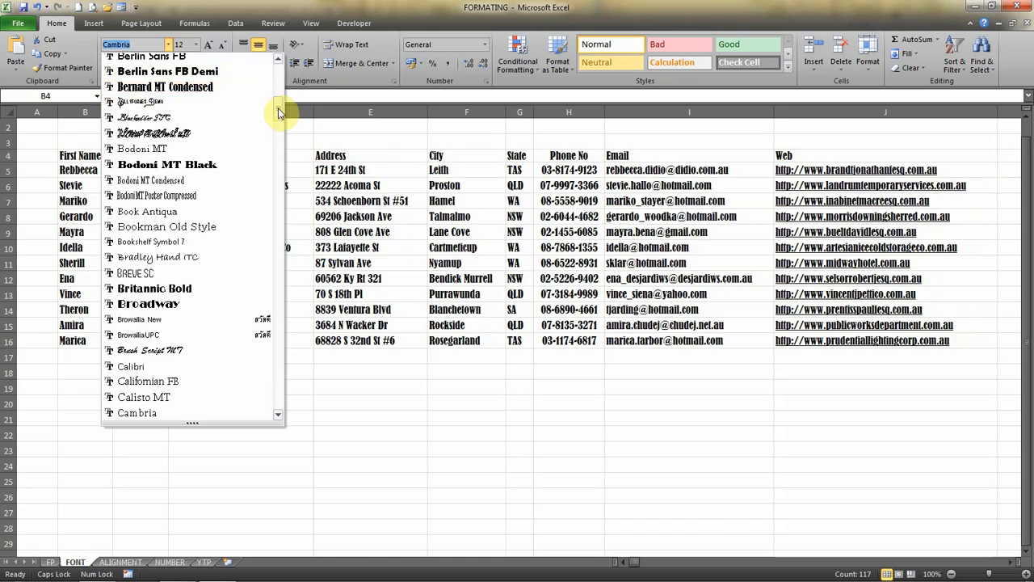
{"action": "left_click_drag", "start_coordinate": [278, 110], "coordinate": [272, 69]}
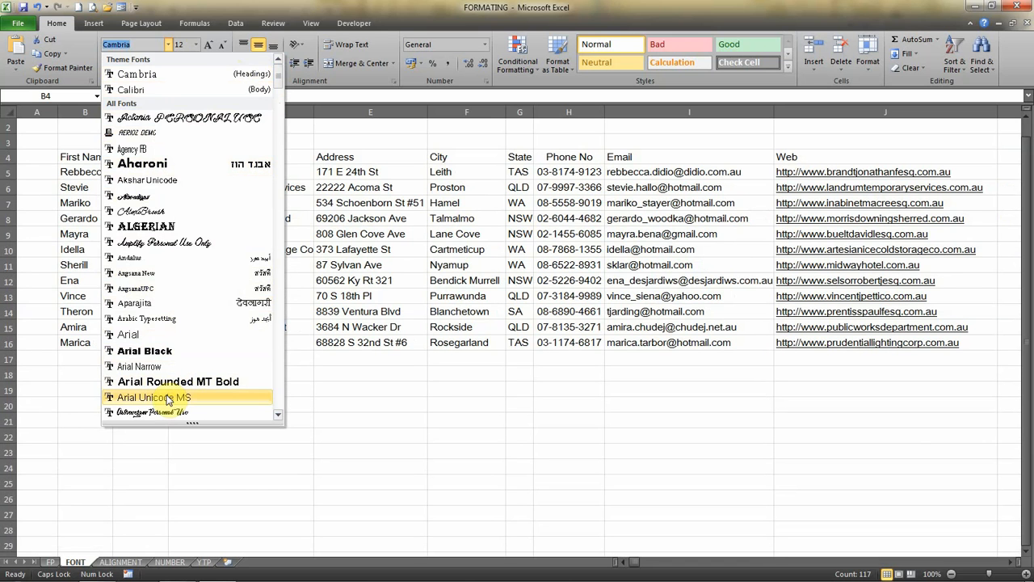
{"action": "key", "text": "Down"}
{"action": "key", "text": "Down"}
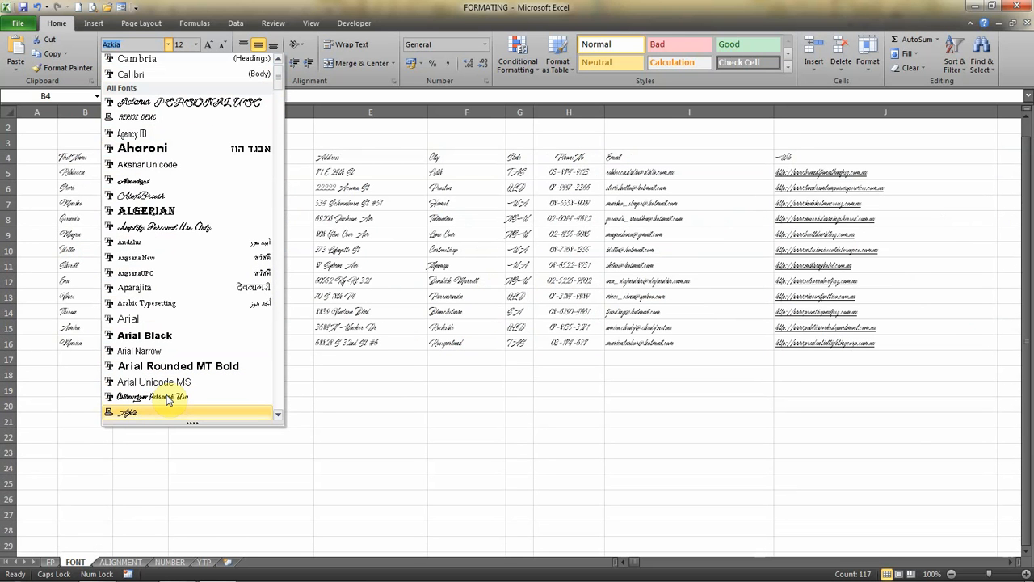
{"action": "key", "text": "Down"}
{"action": "key", "text": "Down"}
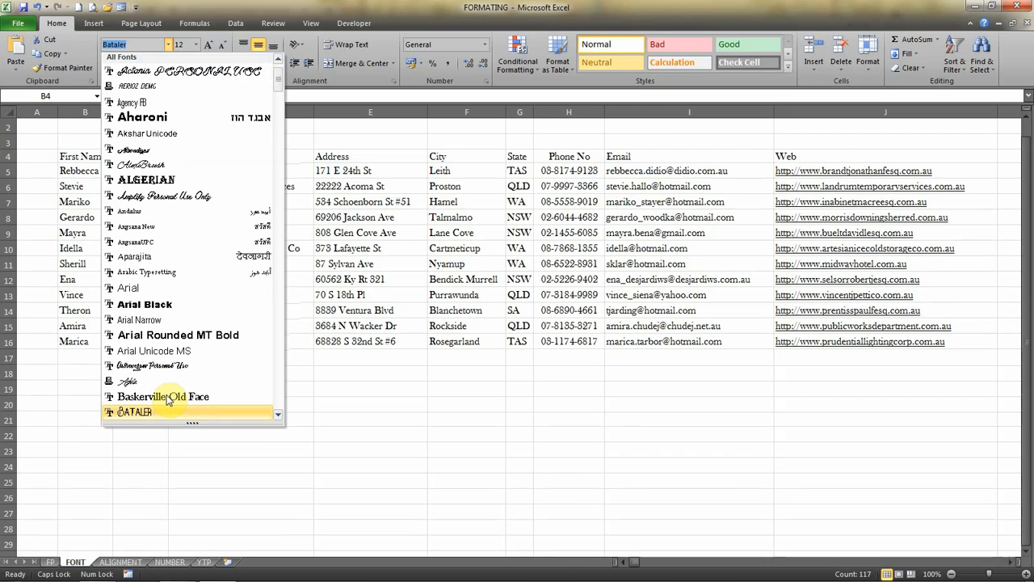
{"action": "key", "text": "Down"}
{"action": "key", "text": "Down"}
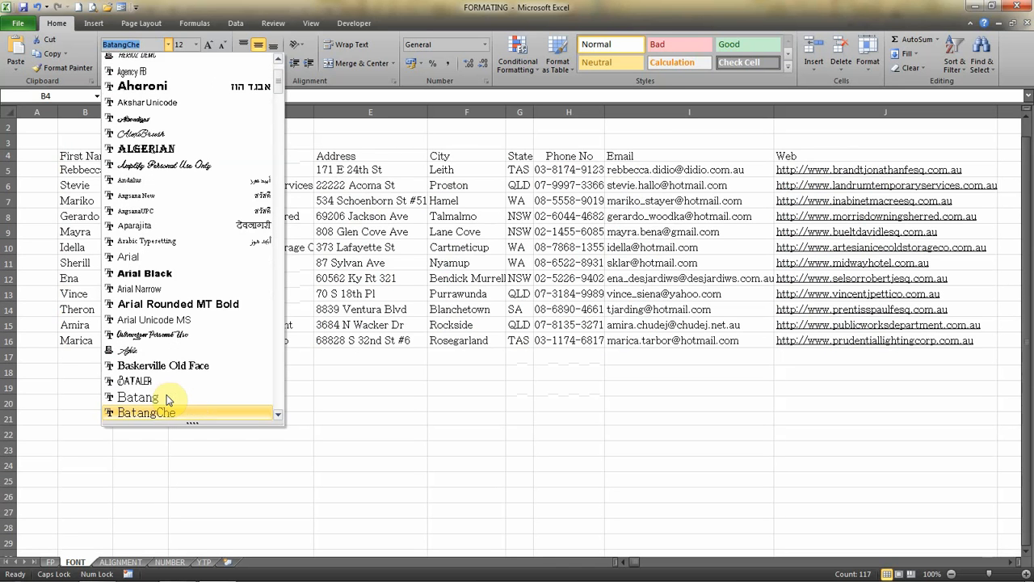
{"action": "key", "text": "Down"}
{"action": "key", "text": "Down"}
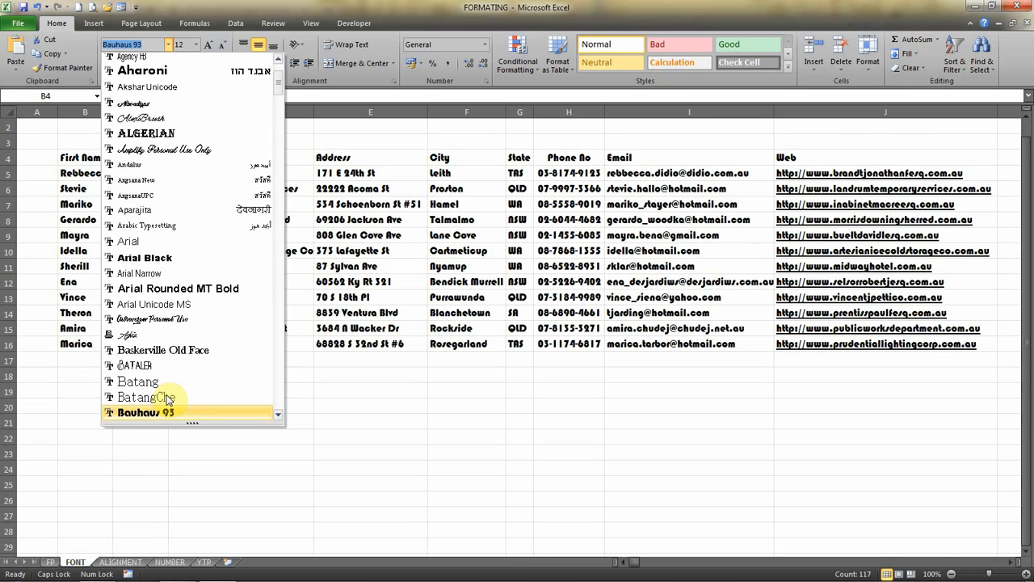
{"action": "key", "text": "Down"}
{"action": "key", "text": "Down"}
{"action": "key", "text": "Down"}
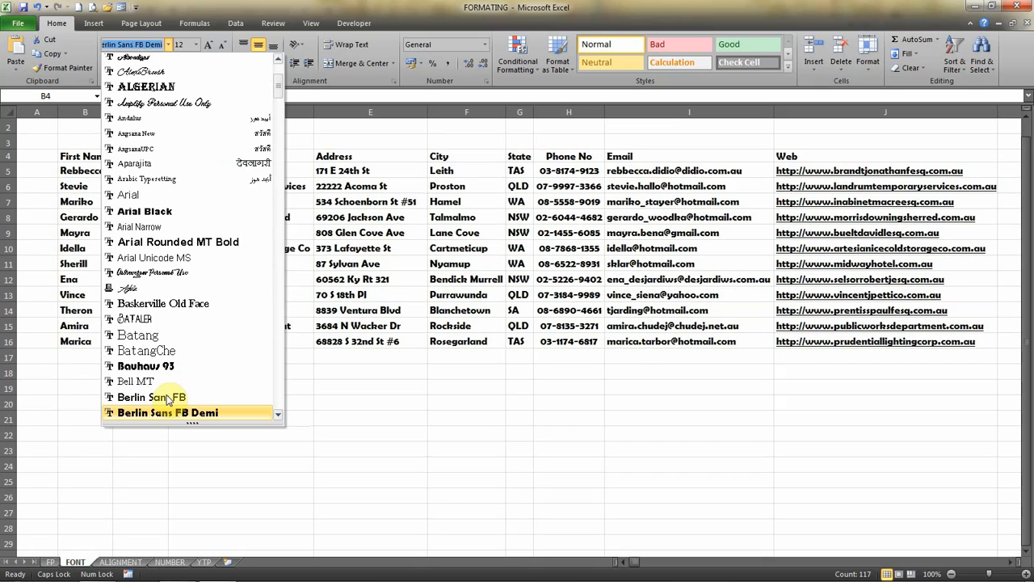
{"action": "key", "text": "Down"}
{"action": "key", "text": "Down"}
{"action": "key", "text": "Down"}
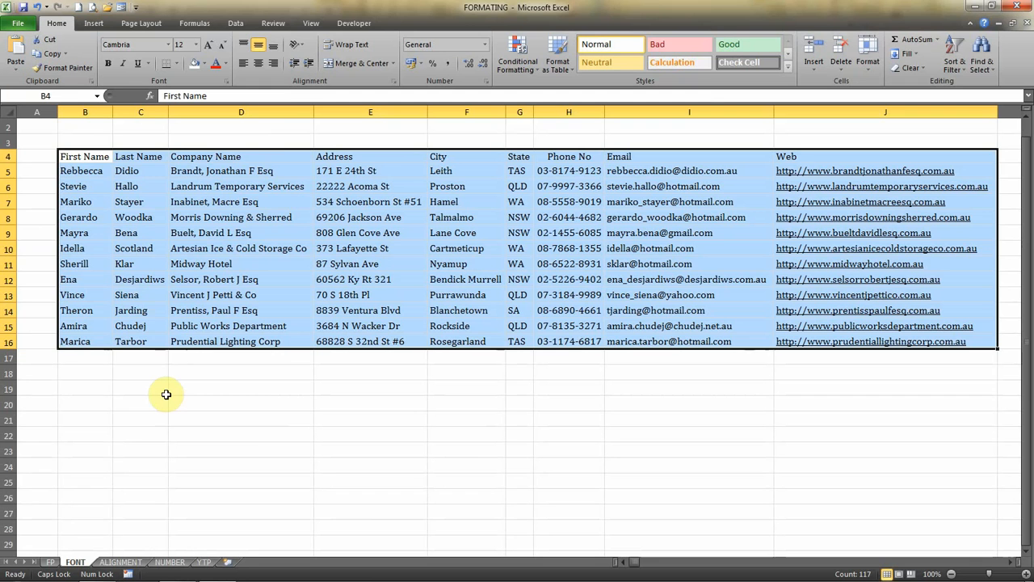
Apply the Cambria font at size 11 to the selected table.
{"action": "left_click", "coordinate": [171, 44]}
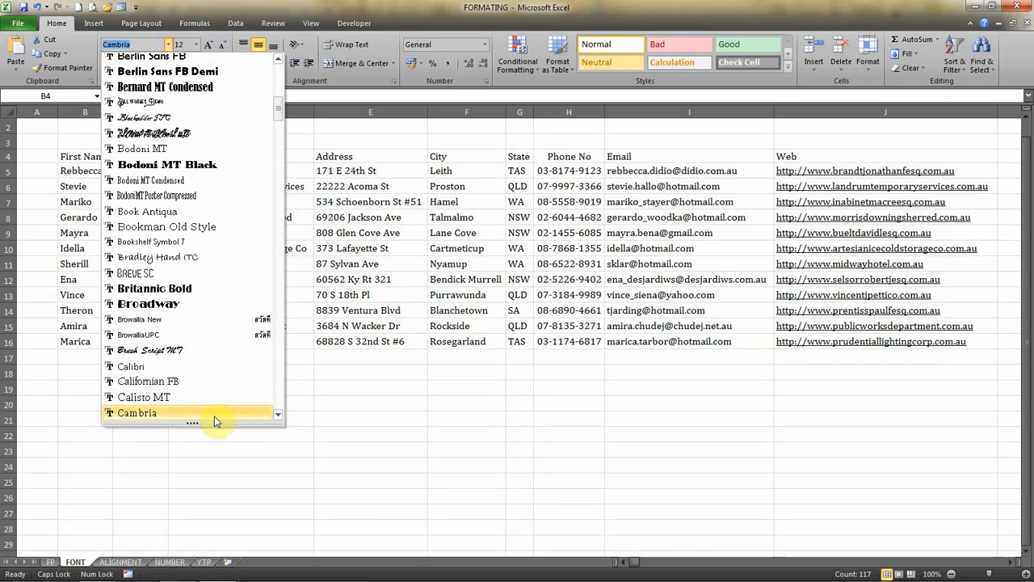
{"action": "left_click", "coordinate": [148, 416]}
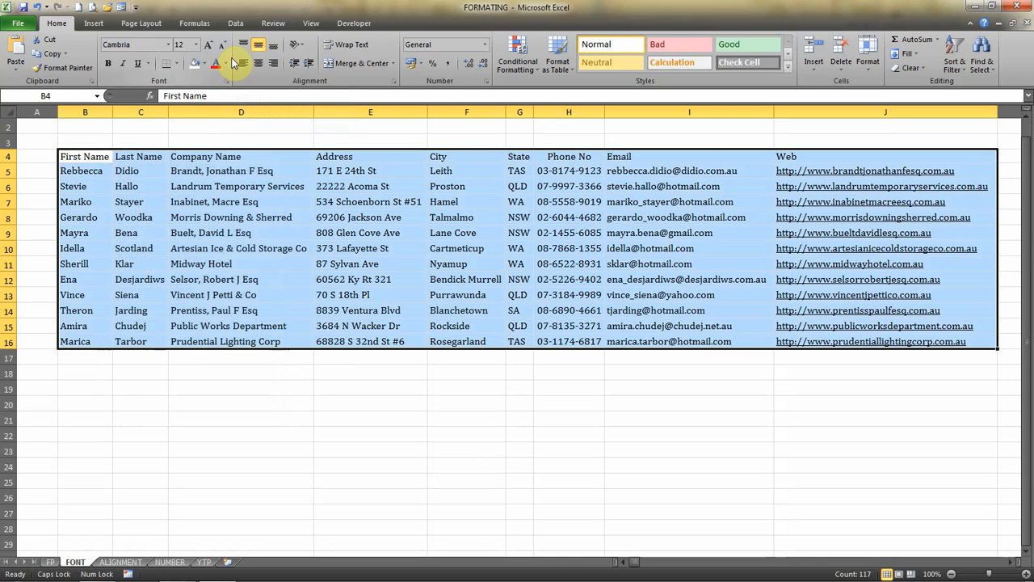
{"action": "left_click", "coordinate": [196, 45]}
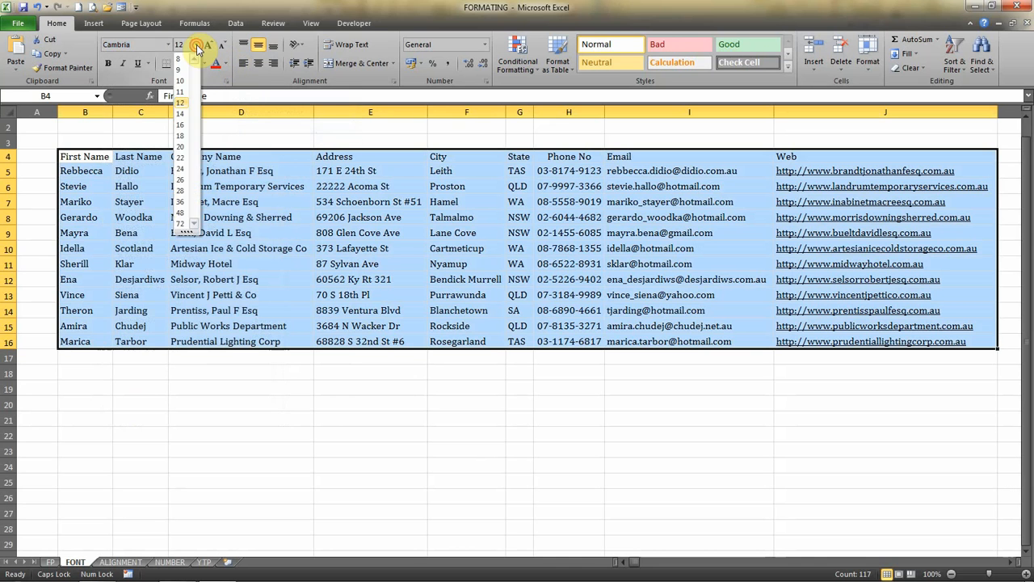
{"action": "left_click", "coordinate": [197, 46]}
{"action": "left_click", "coordinate": [197, 46]}
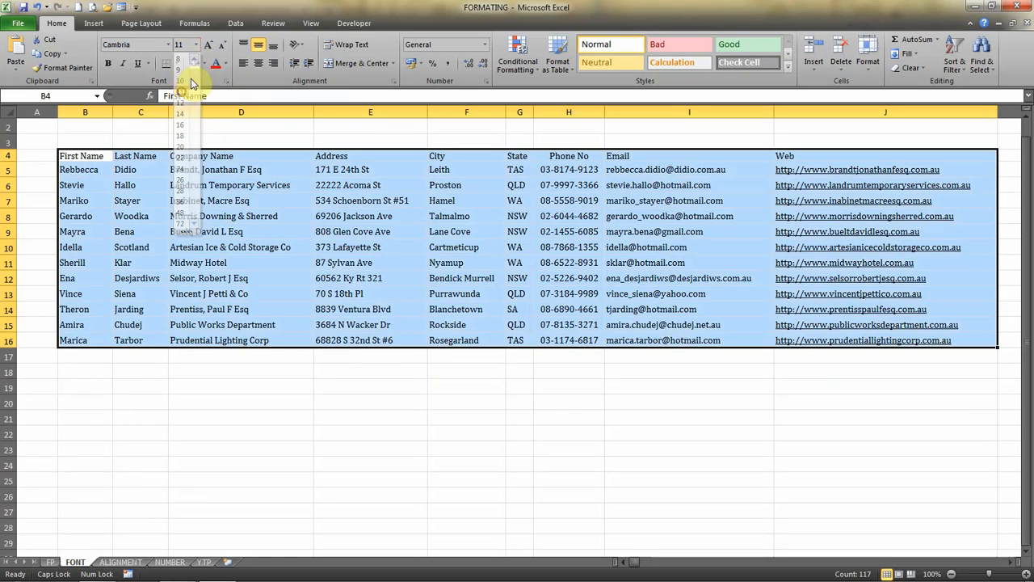
{"action": "left_click", "coordinate": [181, 93]}
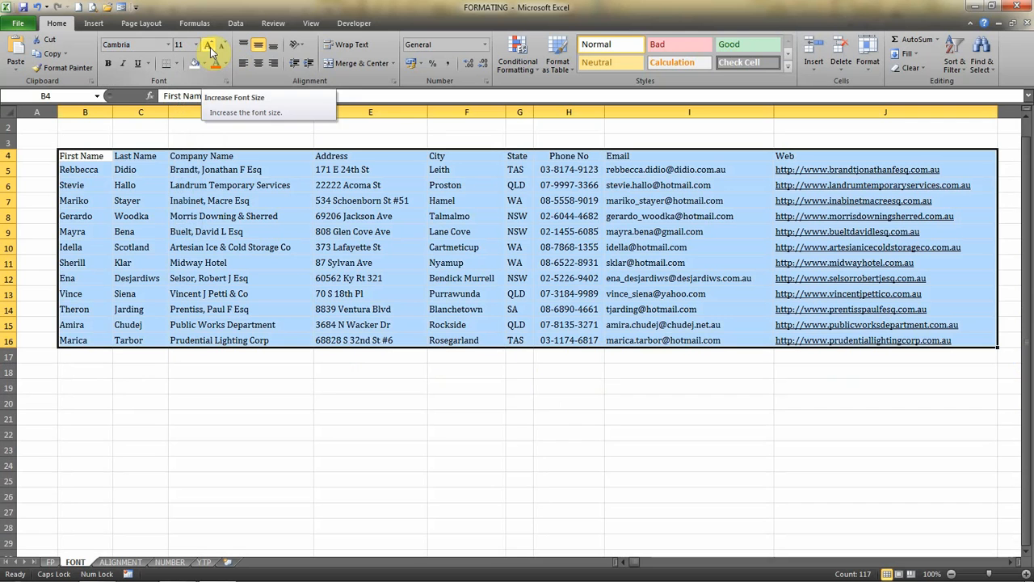
Shrink the selected table's font to size 9 and enlarge it again stepwise to size 12.
{"action": "left_click", "coordinate": [223, 46]}
{"action": "left_click", "coordinate": [223, 46]}
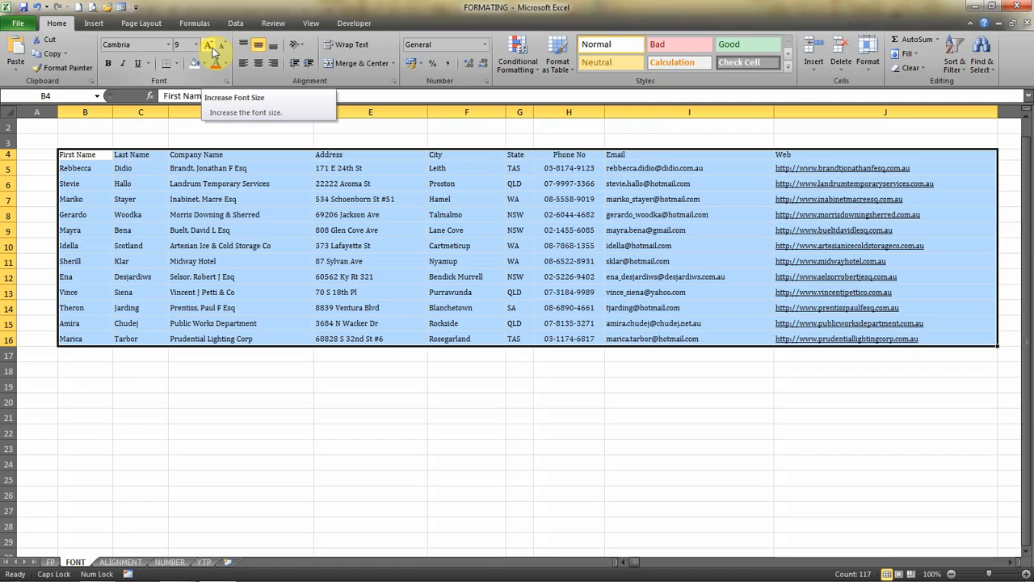
{"action": "left_click", "coordinate": [213, 50]}
{"action": "left_click", "coordinate": [212, 50]}
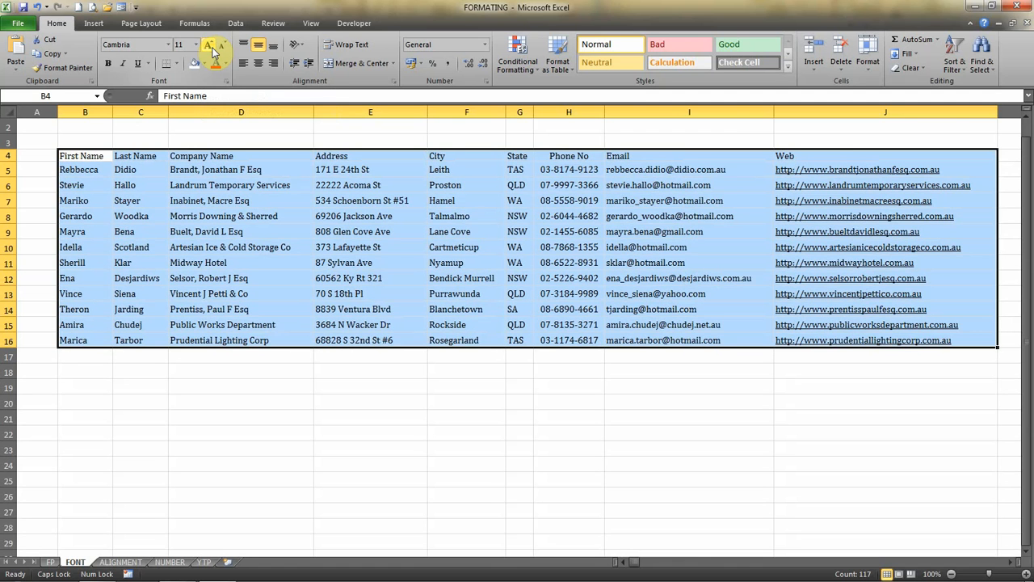
{"action": "left_click", "coordinate": [213, 50]}
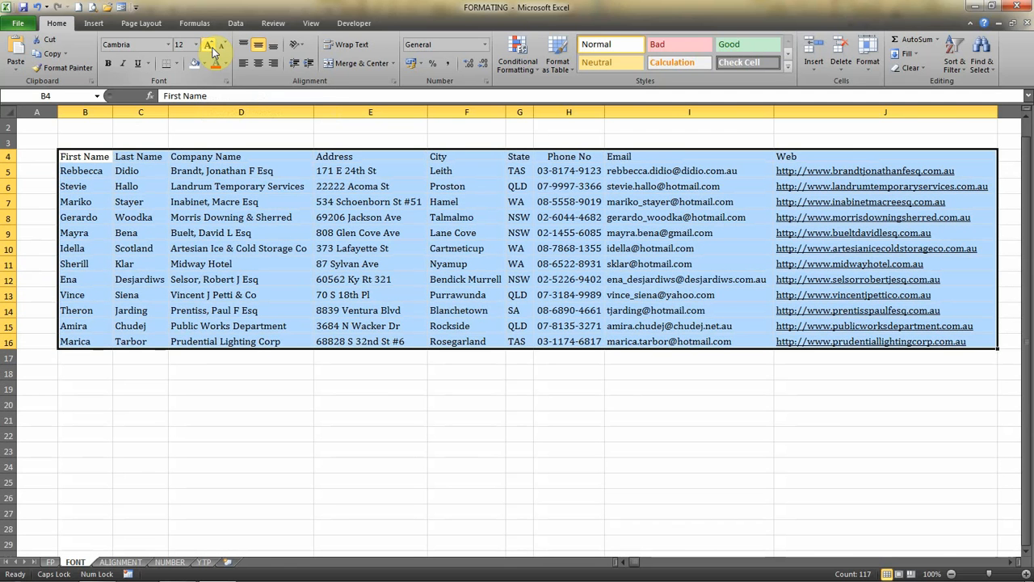
Try bold and italic on the selected table, turning each off again.
{"action": "left_click", "coordinate": [108, 63]}
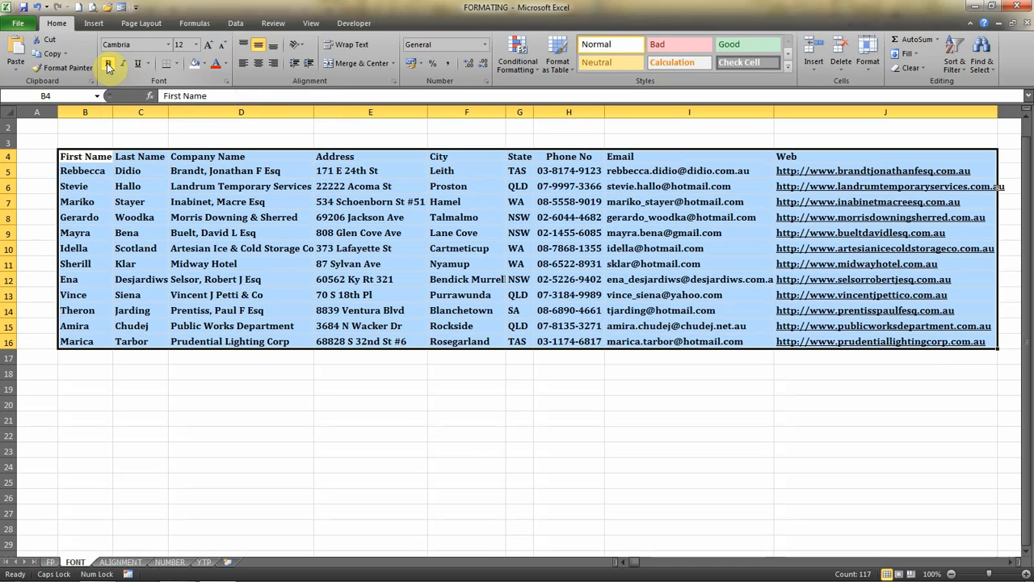
{"action": "left_click", "coordinate": [107, 65]}
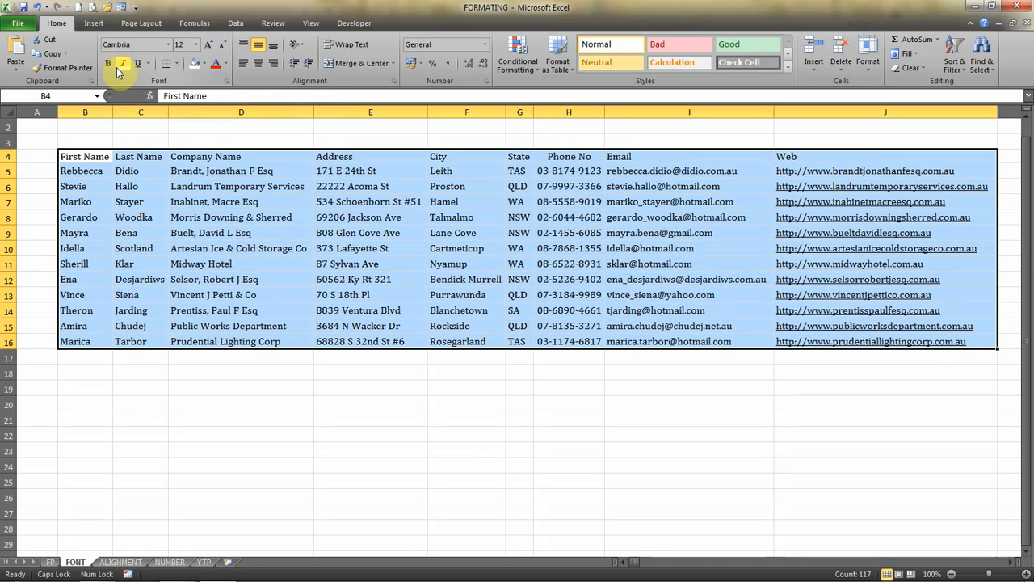
{"action": "left_click", "coordinate": [123, 64]}
{"action": "left_click", "coordinate": [123, 66]}
Underline the whole selected table and clear the underline from all its cells, including the web addresses.
{"action": "left_click", "coordinate": [138, 67]}
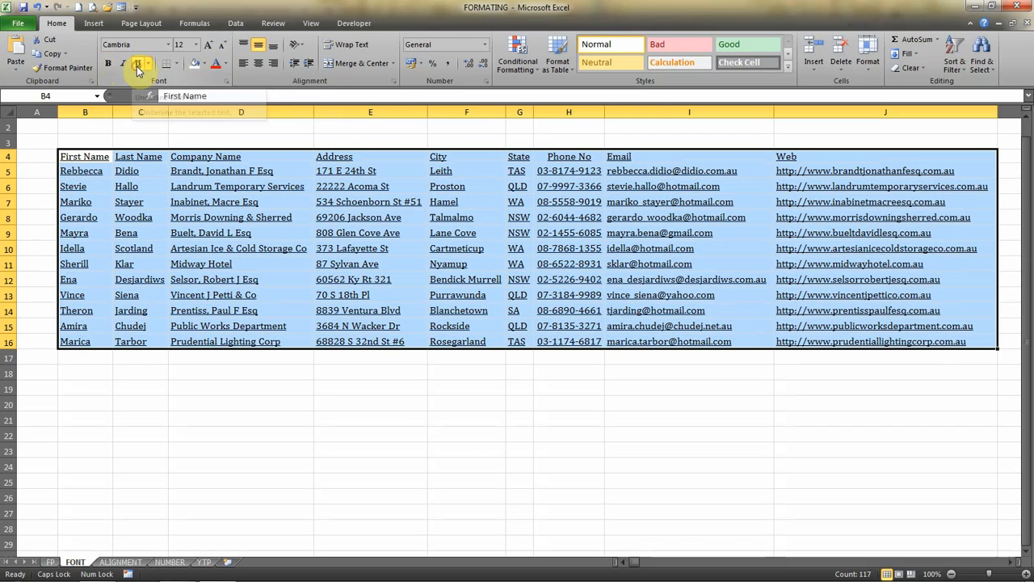
{"action": "left_click", "coordinate": [137, 67]}
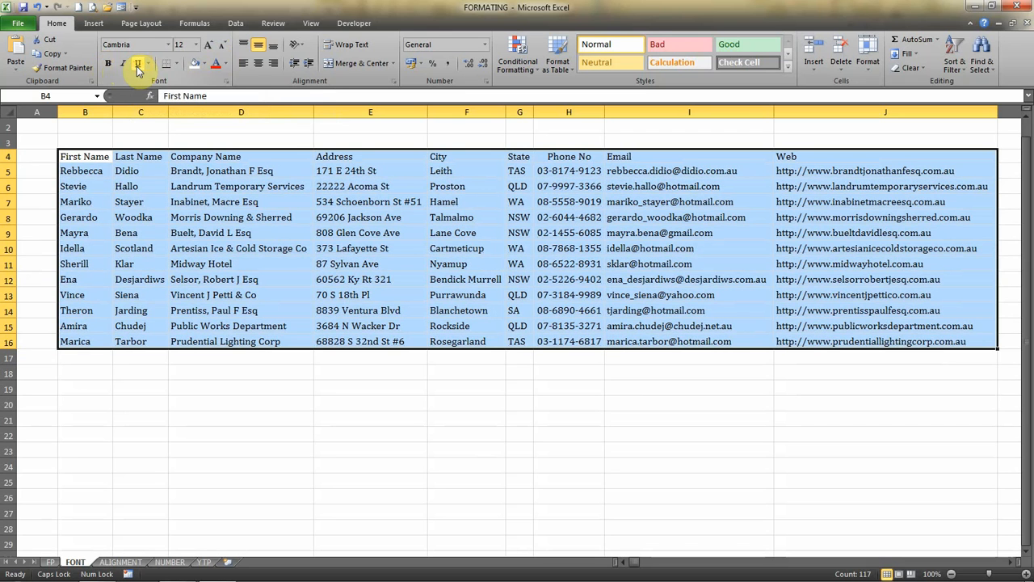
Make the table's header row bold, from First Name through Web.
{"action": "left_click", "coordinate": [85, 156]}
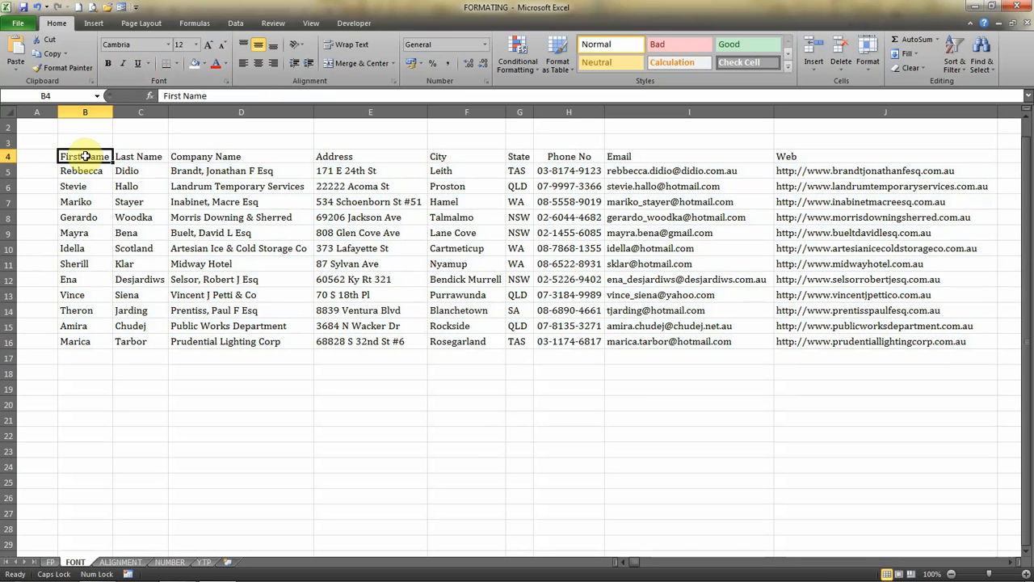
{"action": "key", "text": "shift+Right"}
{"action": "key", "text": "shift+Right"}
{"action": "key", "text": "shift+Right"}
{"action": "key", "text": "shift+Right"}
{"action": "key", "text": "shift+Right"}
{"action": "key", "text": "shift+Right"}
{"action": "key", "text": "shift+Right"}
{"action": "key", "text": "shift+Right"}
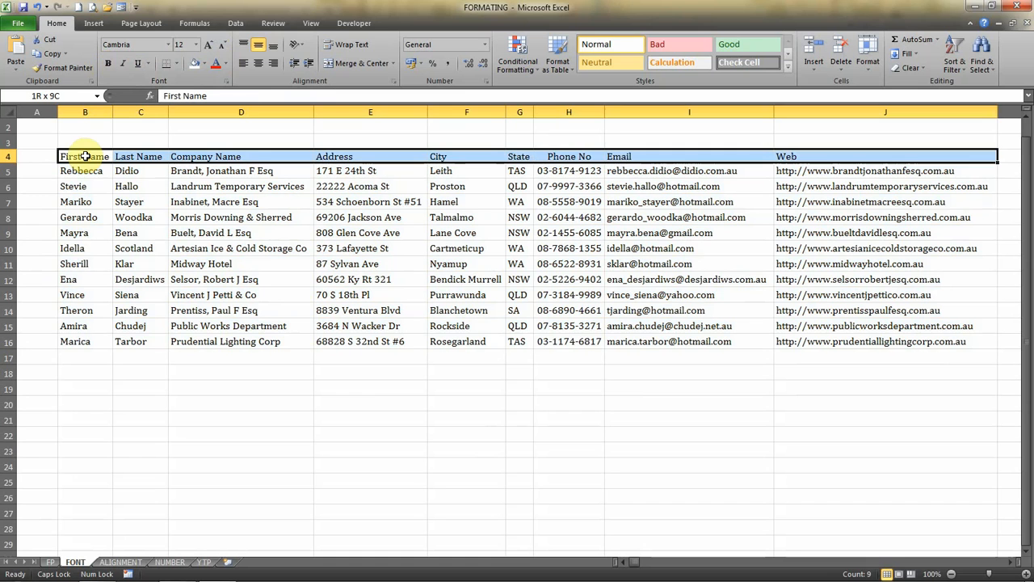
{"action": "left_click", "coordinate": [110, 64]}
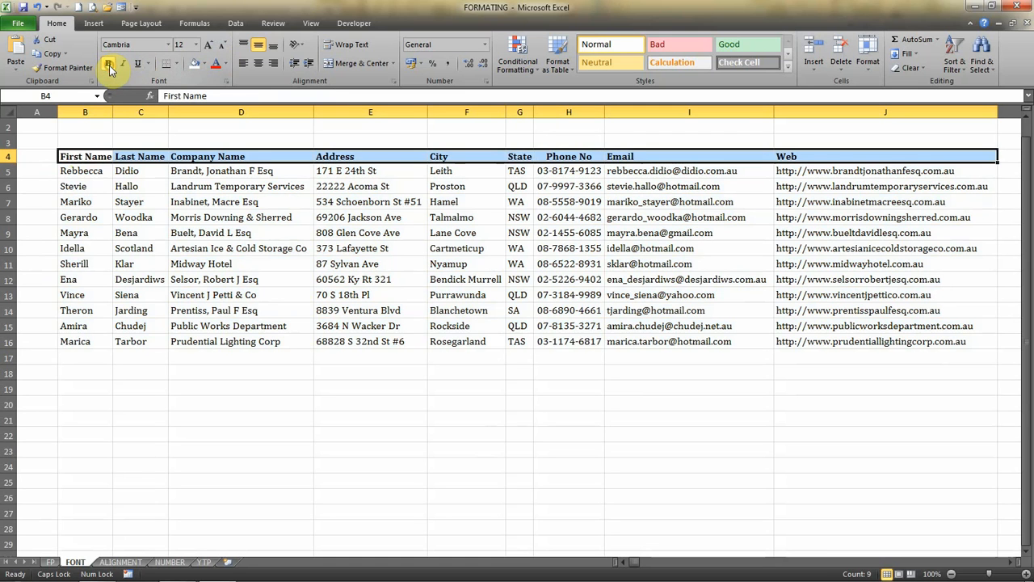
Make the First Name and Last Name columns bold from the header down to the last record.
{"action": "left_click", "coordinate": [80, 157]}
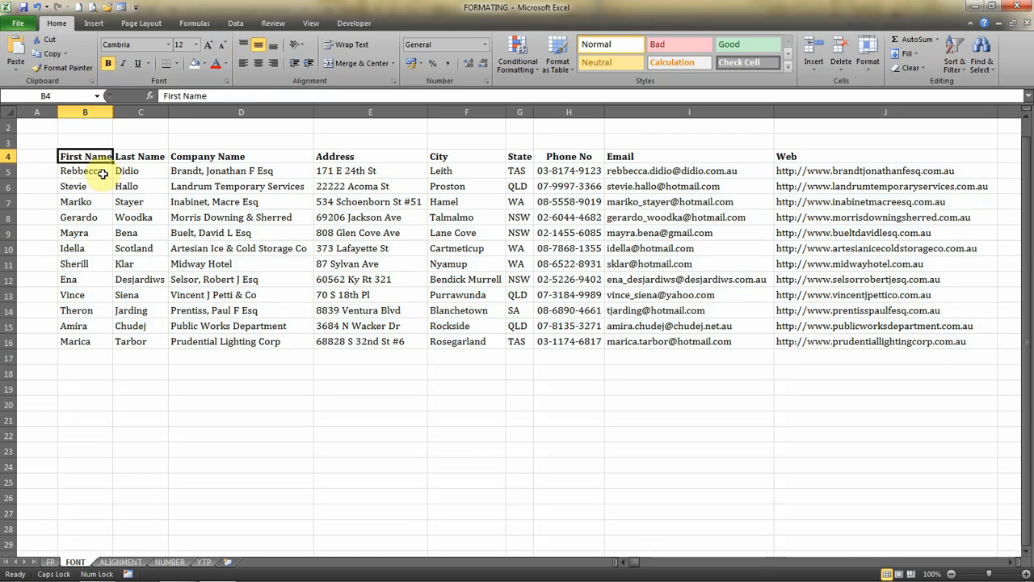
{"action": "key", "text": "shift+Right"}
{"action": "key", "text": "shift+Down"}
{"action": "key", "text": "shift+Down"}
{"action": "key", "text": "shift+Down"}
{"action": "key", "text": "shift+Down"}
{"action": "key", "text": "shift+Down"}
{"action": "key", "text": "shift+Down"}
{"action": "key", "text": "shift+Down"}
{"action": "key", "text": "shift+Down"}
{"action": "key", "text": "shift+Down"}
{"action": "key", "text": "shift+Down"}
{"action": "key", "text": "shift+Down"}
{"action": "key", "text": "shift+Down"}
{"action": "key", "text": "shift+Down"}
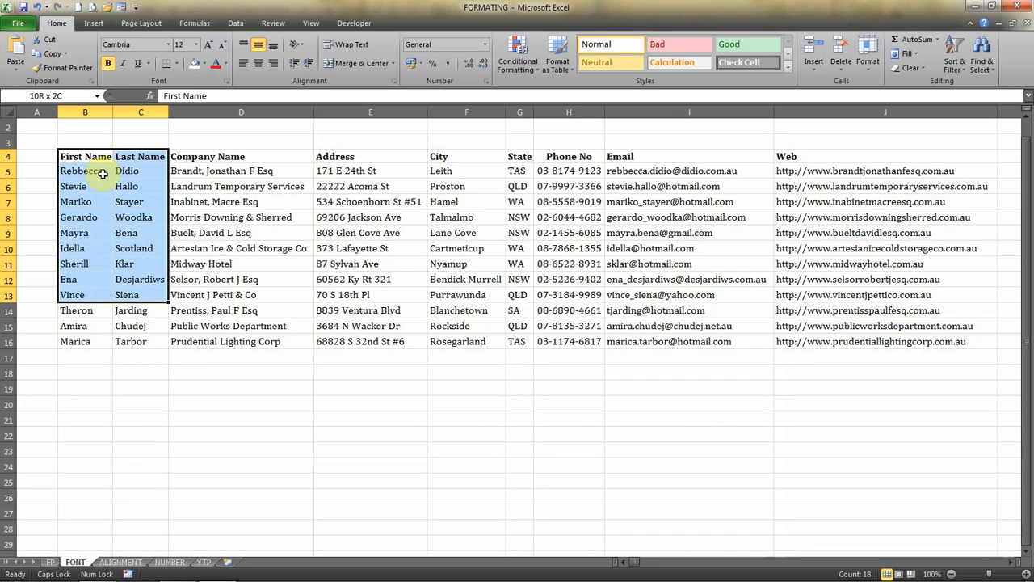
{"action": "key", "text": "shift+Up"}
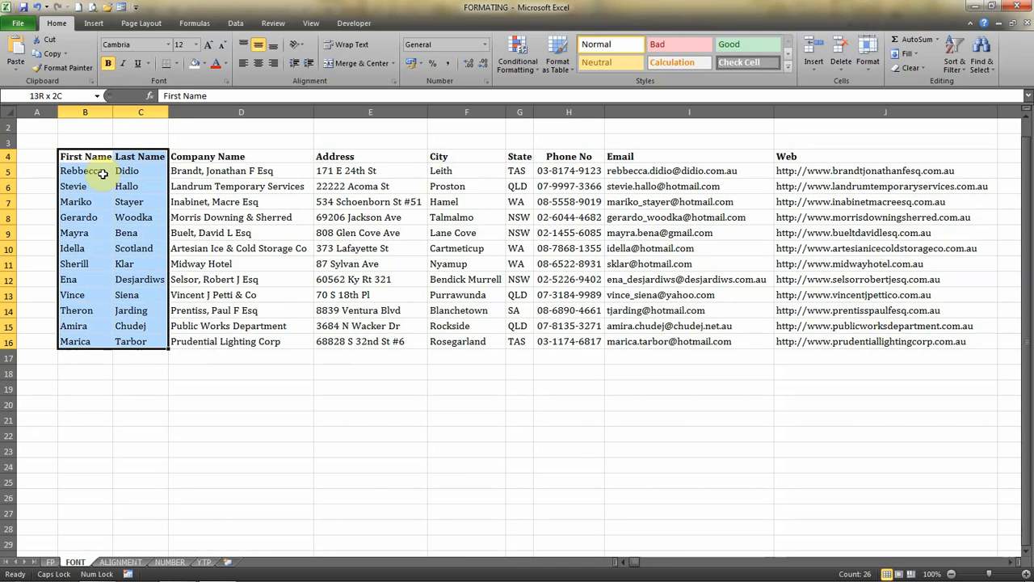
{"action": "left_click", "coordinate": [107, 64]}
{"action": "left_click", "coordinate": [108, 64]}
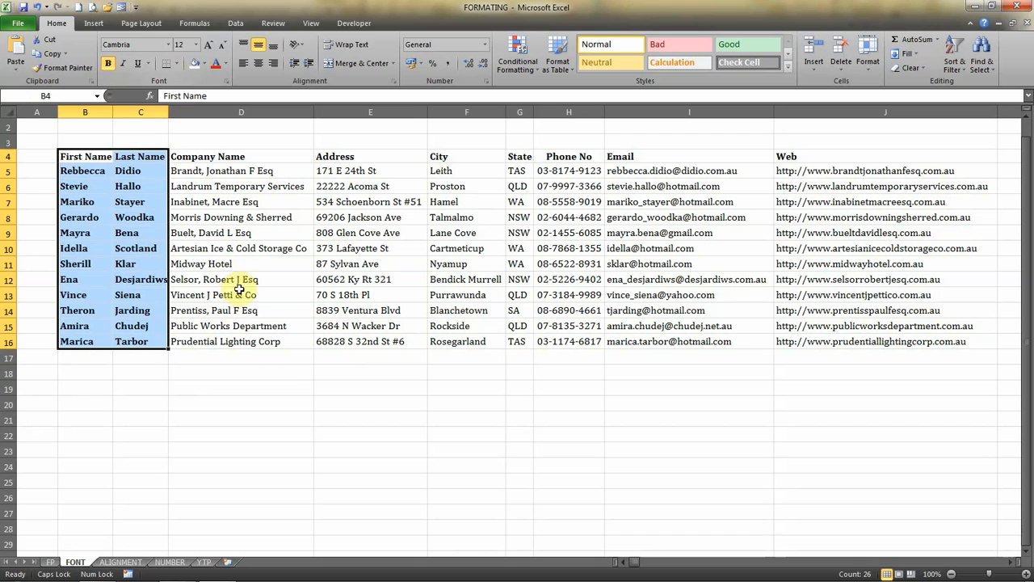
{"action": "left_click", "coordinate": [283, 370]}
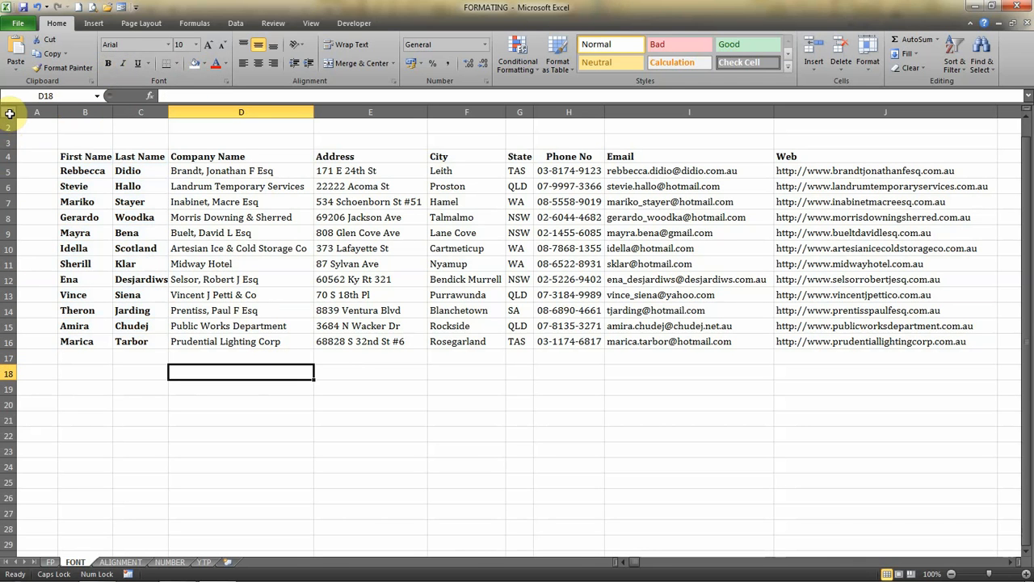
Increase the height of all rows in the worksheet uniformly.
{"action": "left_click", "coordinate": [10, 114]}
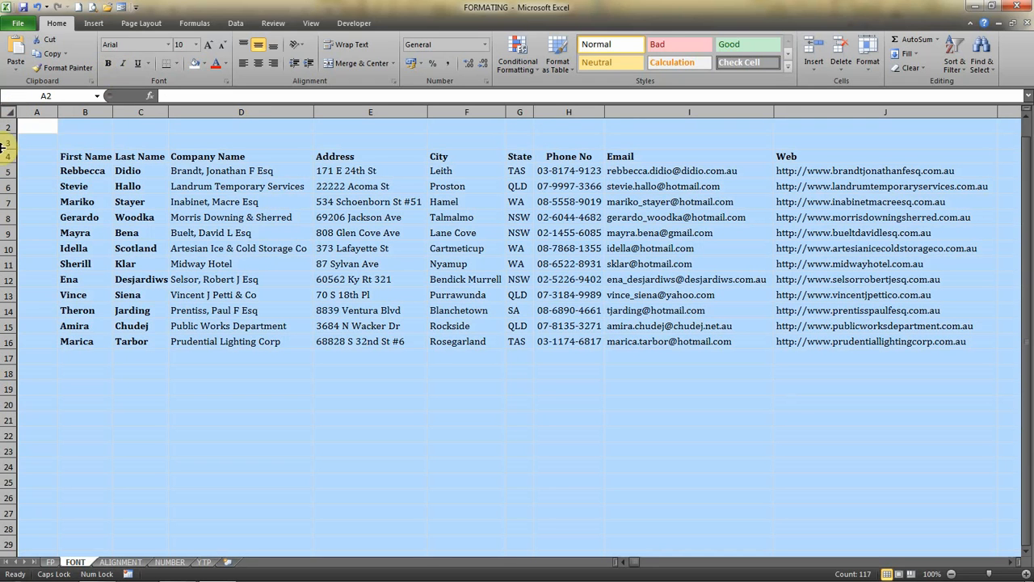
{"action": "left_click_drag", "start_coordinate": [5, 149], "coordinate": [5, 156]}
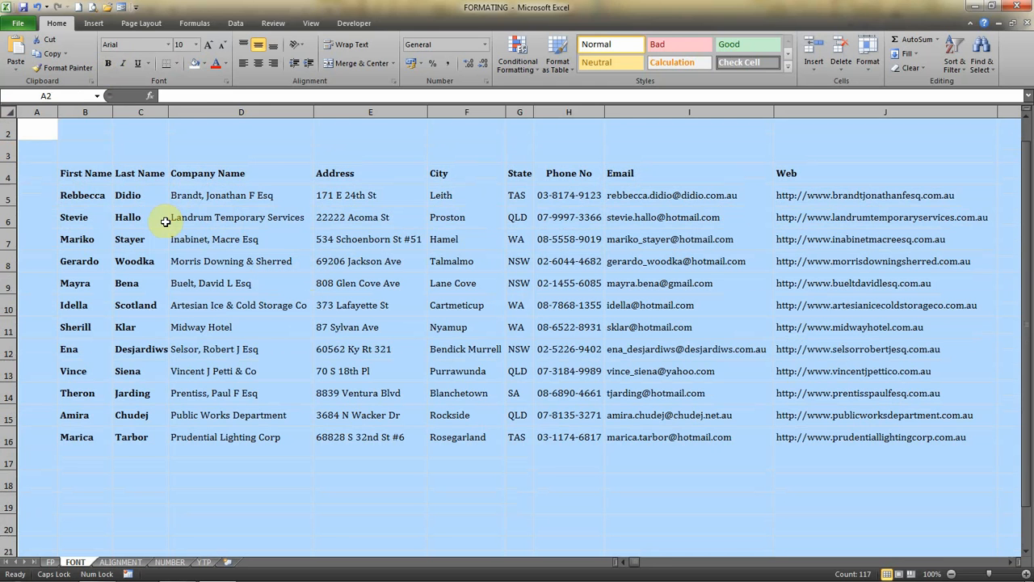
Apply All Borders to the whole contact table, B4 through J16.
{"action": "left_click", "coordinate": [85, 172]}
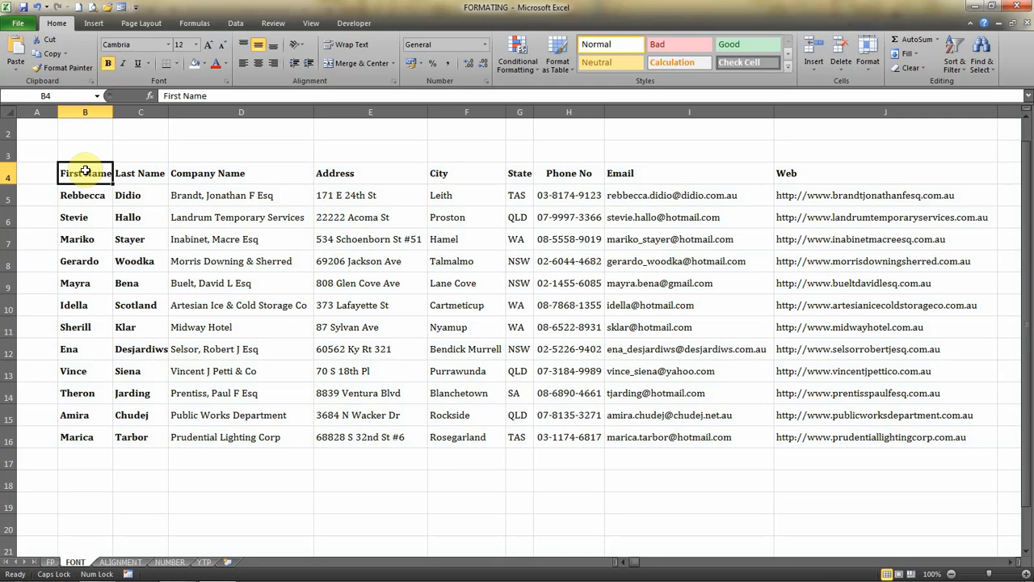
{"action": "key", "text": "shift+Right"}
{"action": "key", "text": "shift+Right"}
{"action": "key", "text": "shift+Right"}
{"action": "key", "text": "shift+Right"}
{"action": "key", "text": "shift+Right"}
{"action": "key", "text": "shift+Right"}
{"action": "key", "text": "shift+Right"}
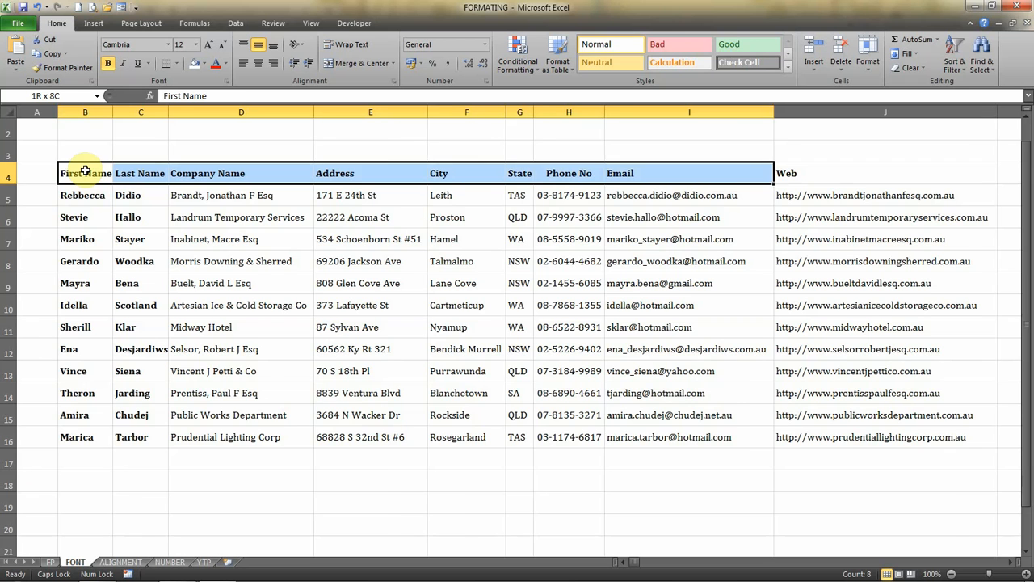
{"action": "key", "text": "shift+Right"}
{"action": "key", "text": "shift+Down"}
{"action": "key", "text": "shift+Down"}
{"action": "key", "text": "shift+Down"}
{"action": "key", "text": "shift+Down"}
{"action": "key", "text": "shift+Down"}
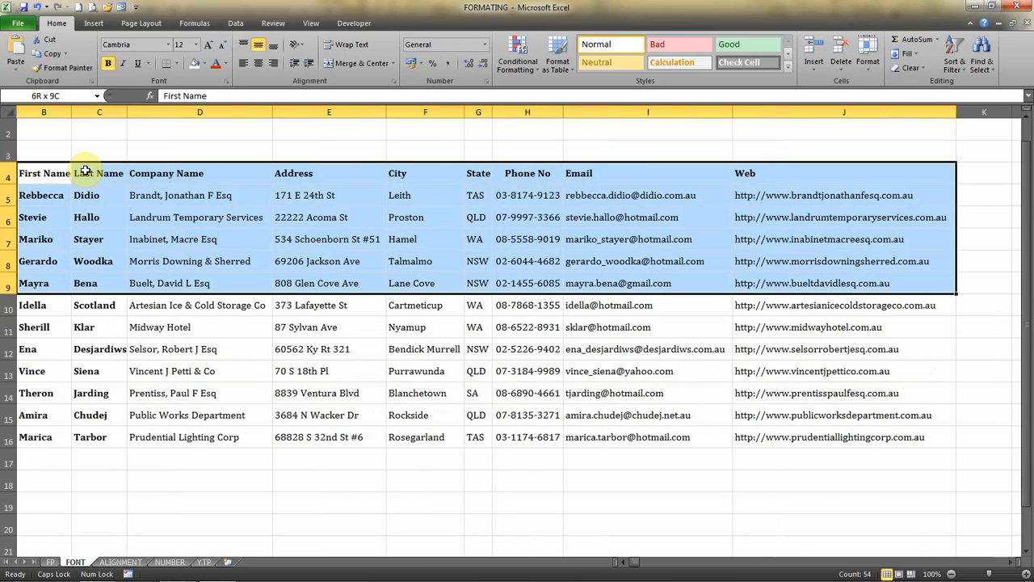
{"action": "key", "text": "shift+Down"}
{"action": "key", "text": "shift+Down"}
{"action": "key", "text": "shift+Down"}
{"action": "key", "text": "shift+Down"}
{"action": "key", "text": "shift+Down"}
{"action": "key", "text": "shift+Down"}
{"action": "key", "text": "shift+Down"}
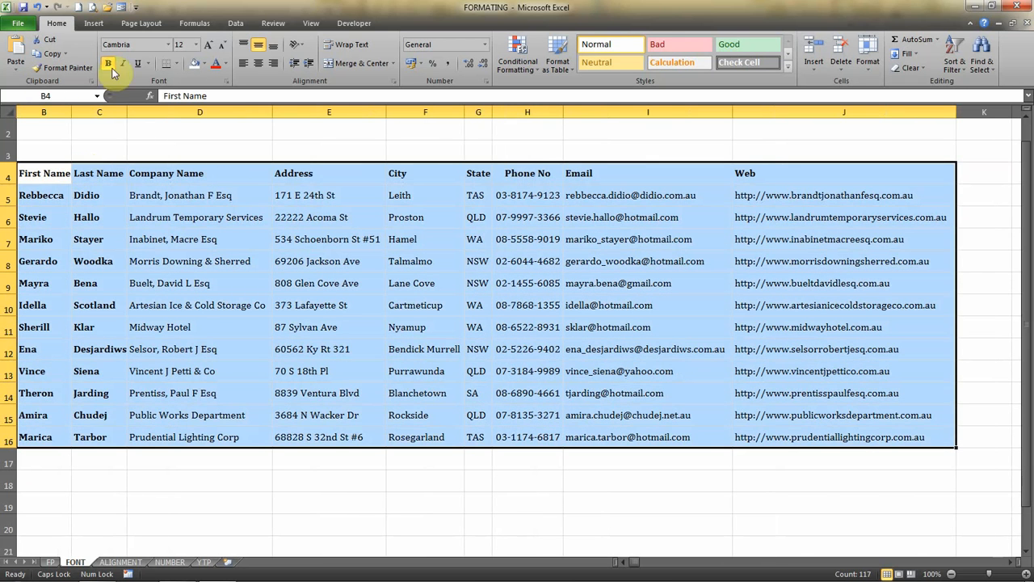
{"action": "left_click", "coordinate": [178, 65]}
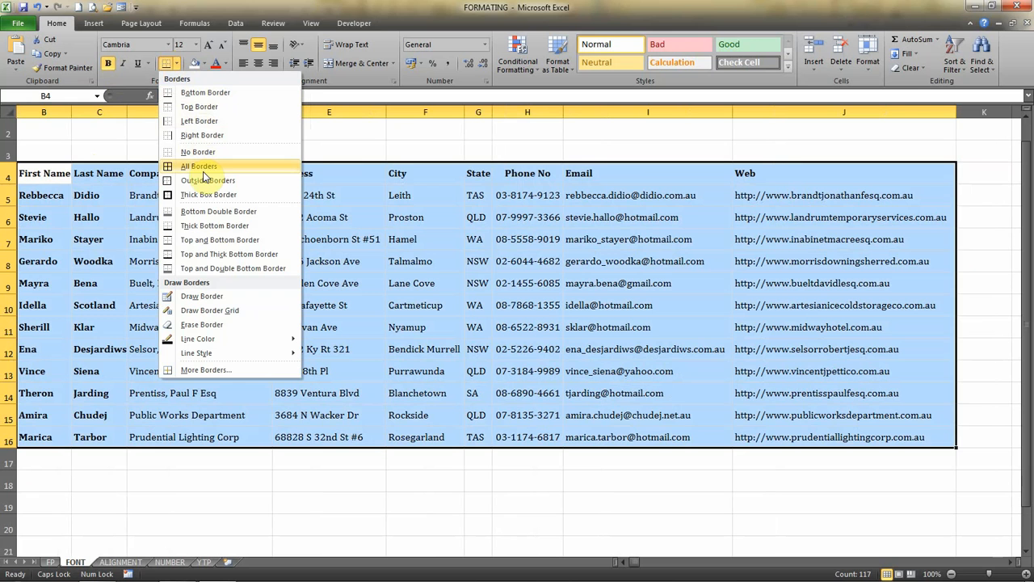
{"action": "left_click", "coordinate": [201, 167]}
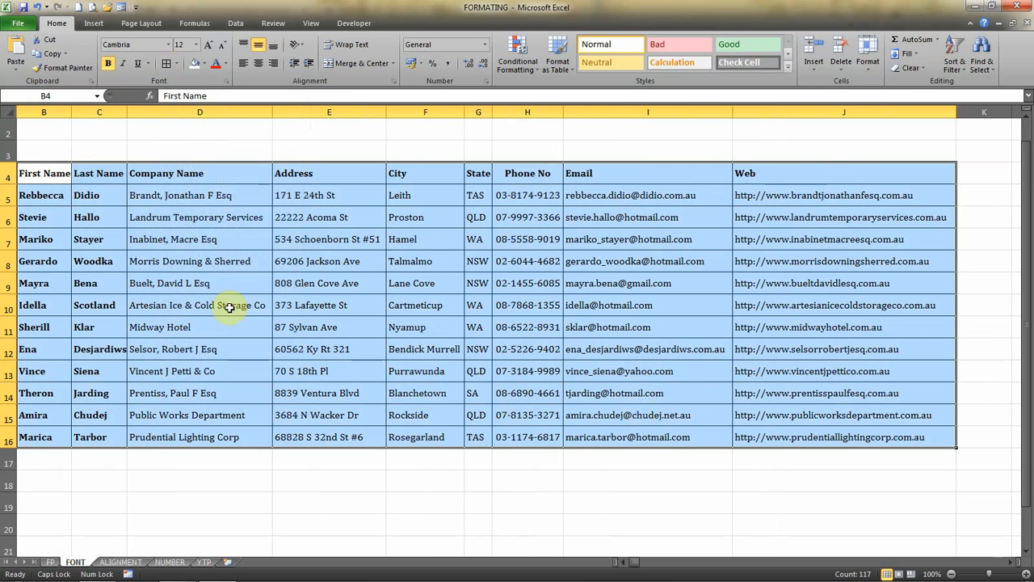
Add a Thick Box Border around the outside of the whole contact table.
{"action": "left_click", "coordinate": [34, 173]}
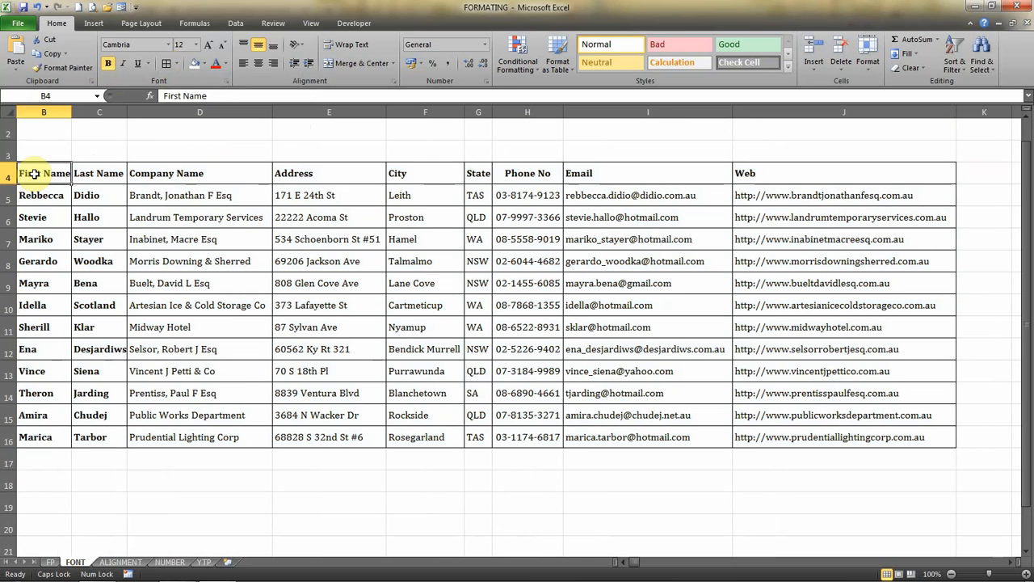
{"action": "key", "text": "shift+Right"}
{"action": "key", "text": "shift+Right"}
{"action": "key", "text": "shift+Right"}
{"action": "key", "text": "shift+Right"}
{"action": "key", "text": "shift+Right"}
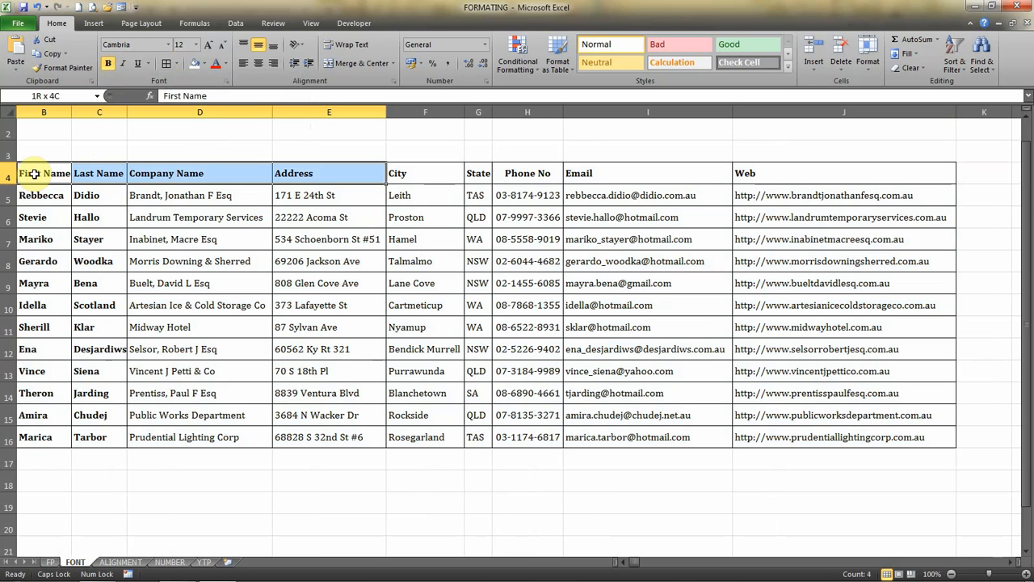
{"action": "key", "text": "shift+Down"}
{"action": "key", "text": "shift+Down"}
{"action": "key", "text": "shift+Down"}
{"action": "key", "text": "shift+Down"}
{"action": "key", "text": "shift+Down"}
{"action": "key", "text": "shift+Down"}
{"action": "key", "text": "shift+Down"}
{"action": "key", "text": "shift+Down"}
{"action": "key", "text": "shift+Down"}
{"action": "key", "text": "shift+Down"}
{"action": "key", "text": "shift+Down"}
{"action": "key", "text": "shift+Down"}
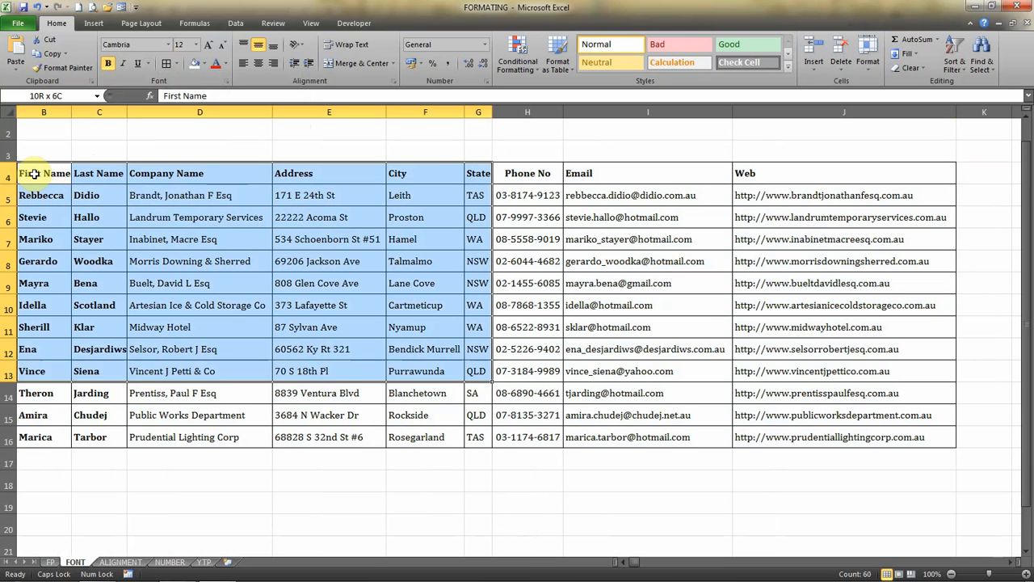
{"action": "key", "text": "shift+Right"}
{"action": "key", "text": "shift+Right"}
{"action": "key", "text": "shift+Right"}
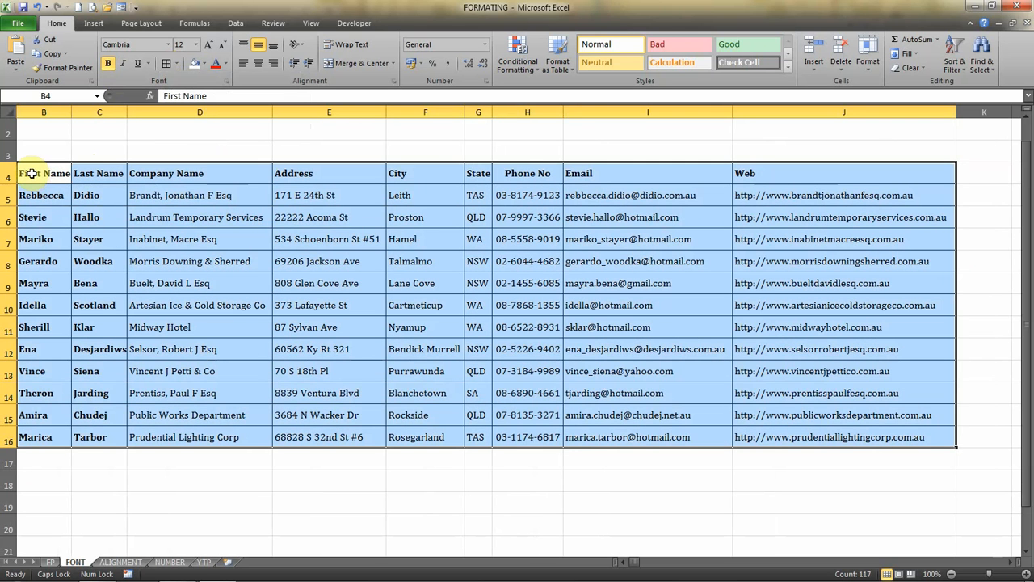
{"action": "left_click", "coordinate": [175, 63]}
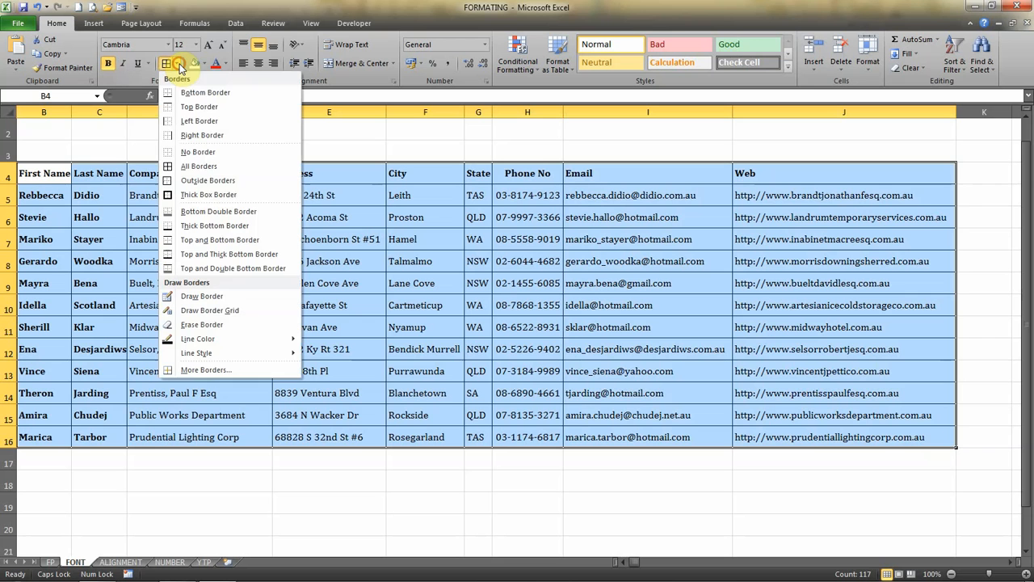
{"action": "left_click", "coordinate": [211, 195]}
{"action": "left_click", "coordinate": [185, 214]}
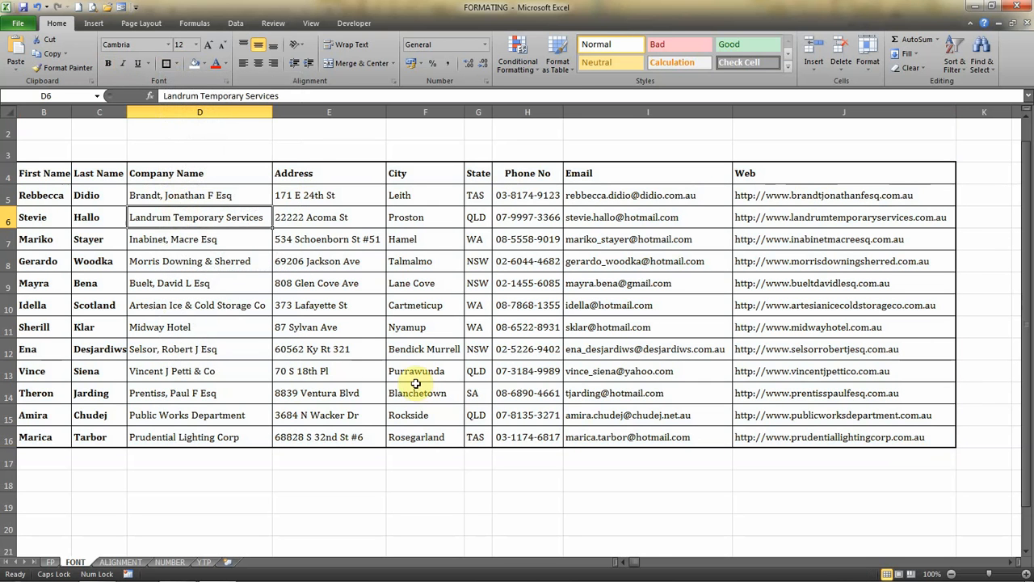
Add a Thick Box Border around the table's header row.
{"action": "left_click", "coordinate": [45, 177]}
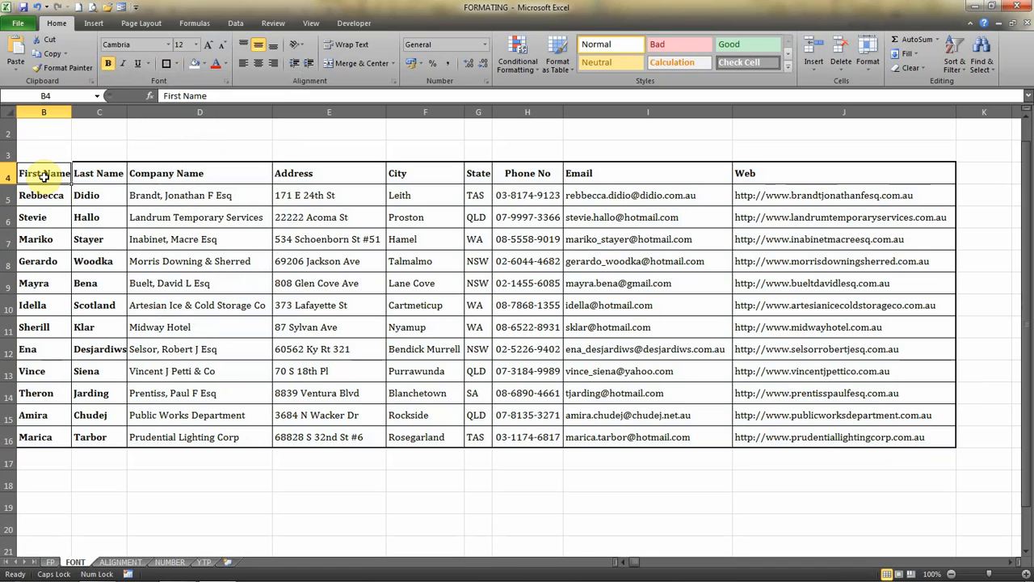
{"action": "key", "text": "ctrl+shift+Right"}
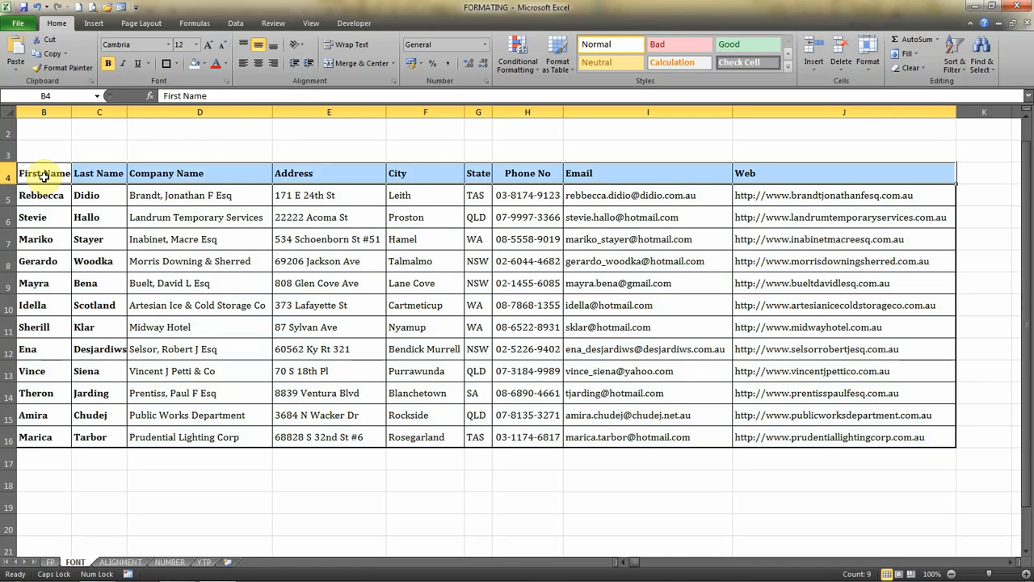
{"action": "left_click", "coordinate": [167, 63]}
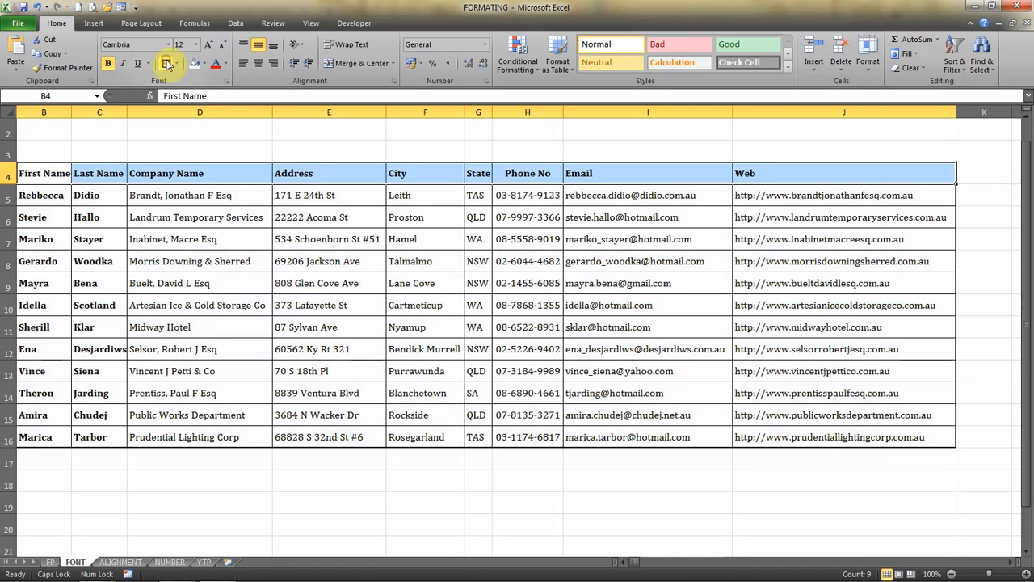
Add a Thick Box Border around the First Name and Last Name columns, header included.
{"action": "left_click", "coordinate": [45, 172]}
{"action": "key", "text": "shift+Right"}
{"action": "key", "text": "shift+Down"}
{"action": "key", "text": "shift+Down"}
{"action": "key", "text": "shift+Down"}
{"action": "key", "text": "shift+Down"}
{"action": "key", "text": "shift+Down"}
{"action": "key", "text": "shift+Down"}
{"action": "key", "text": "shift+Down"}
{"action": "key", "text": "shift+Down"}
{"action": "key", "text": "shift+Down"}
{"action": "key", "text": "shift+Down"}
{"action": "key", "text": "shift+Down"}
{"action": "key", "text": "shift+Down"}
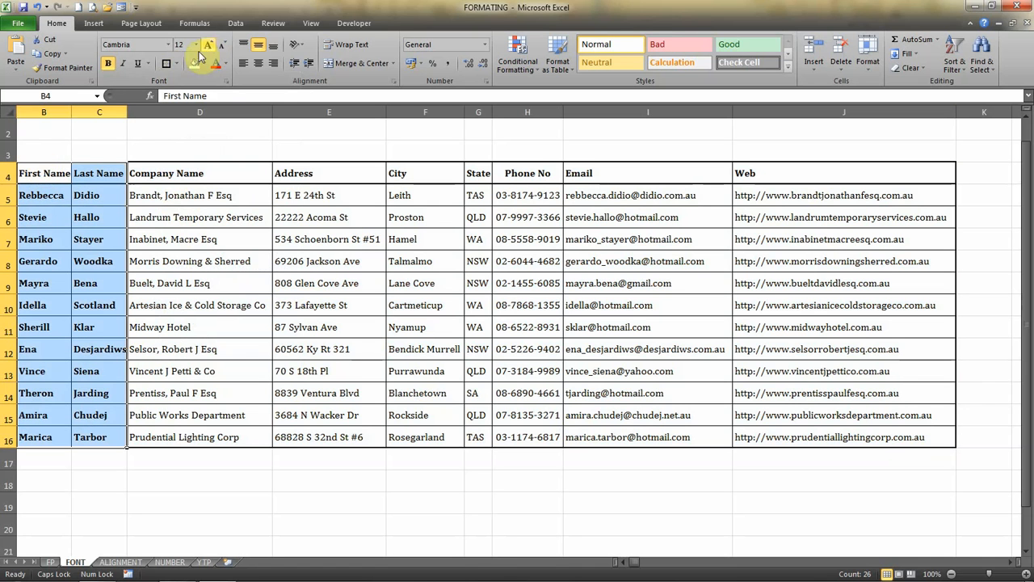
{"action": "left_click", "coordinate": [165, 64]}
{"action": "left_click", "coordinate": [230, 244]}
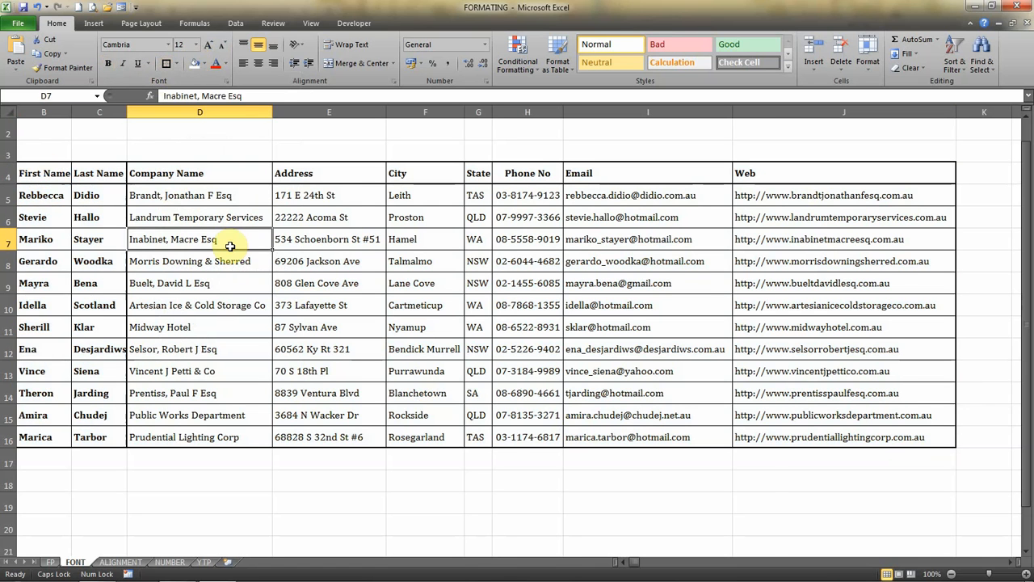
{"action": "key", "text": "Home"}
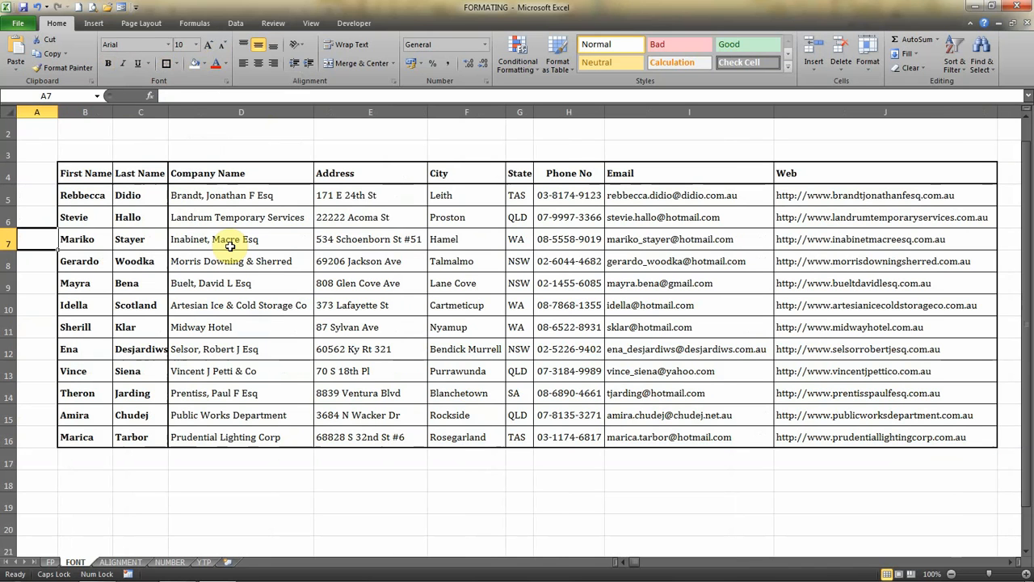
{"action": "left_click", "coordinate": [84, 175]}
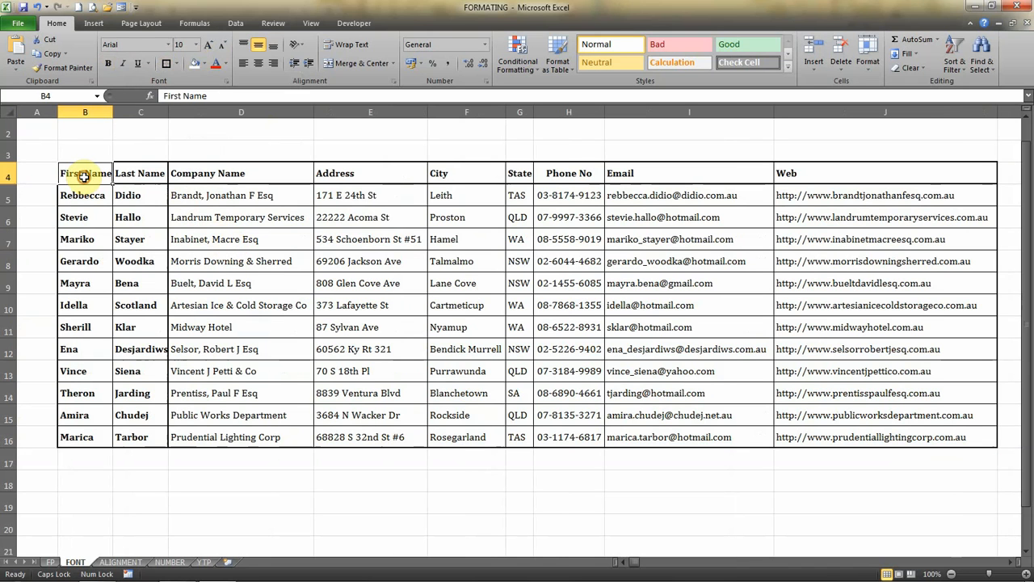
{"action": "key", "text": "shift+Down"}
{"action": "key", "text": "shift+Down"}
{"action": "key", "text": "shift+Down"}
{"action": "key", "text": "shift+Down"}
{"action": "key", "text": "shift+Down"}
{"action": "key", "text": "shift+Down"}
{"action": "key", "text": "shift+Down"}
{"action": "key", "text": "shift+Down"}
{"action": "key", "text": "shift+Down"}
{"action": "key", "text": "shift+Down"}
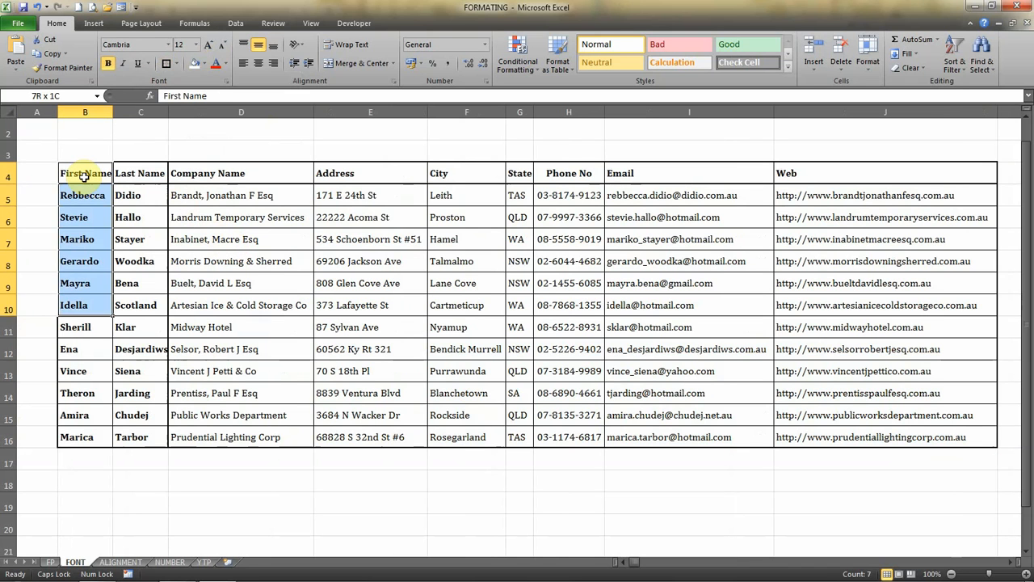
{"action": "key", "text": "shift+Down"}
{"action": "key", "text": "shift+Down"}
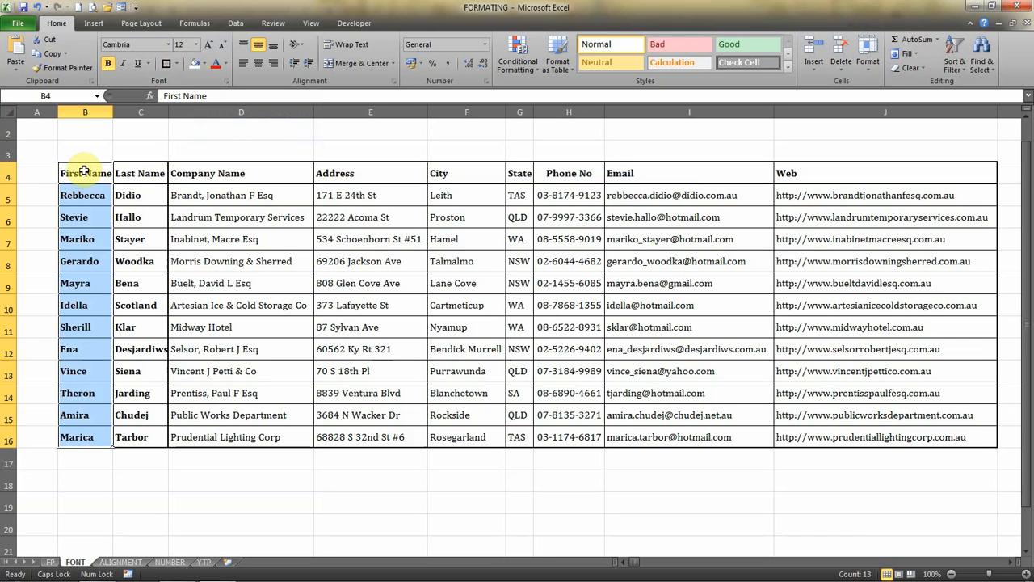
Fill the whole contact table, B4 through J16, with light orange and set its font colour to dark blue.
{"action": "left_click", "coordinate": [84, 171]}
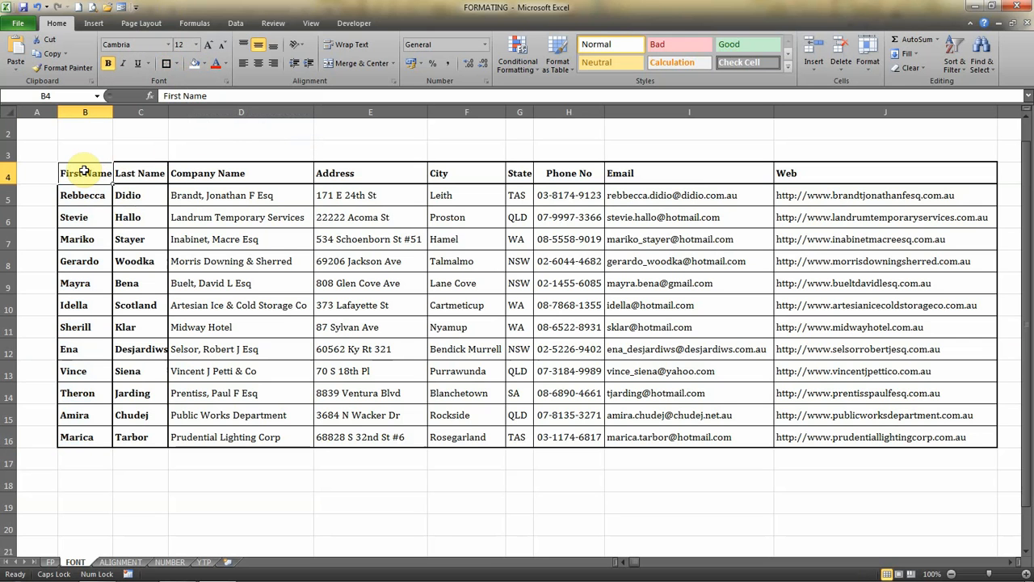
{"action": "key", "text": "ctrl+shift+Down"}
{"action": "key", "text": "ctrl+shift+Right"}
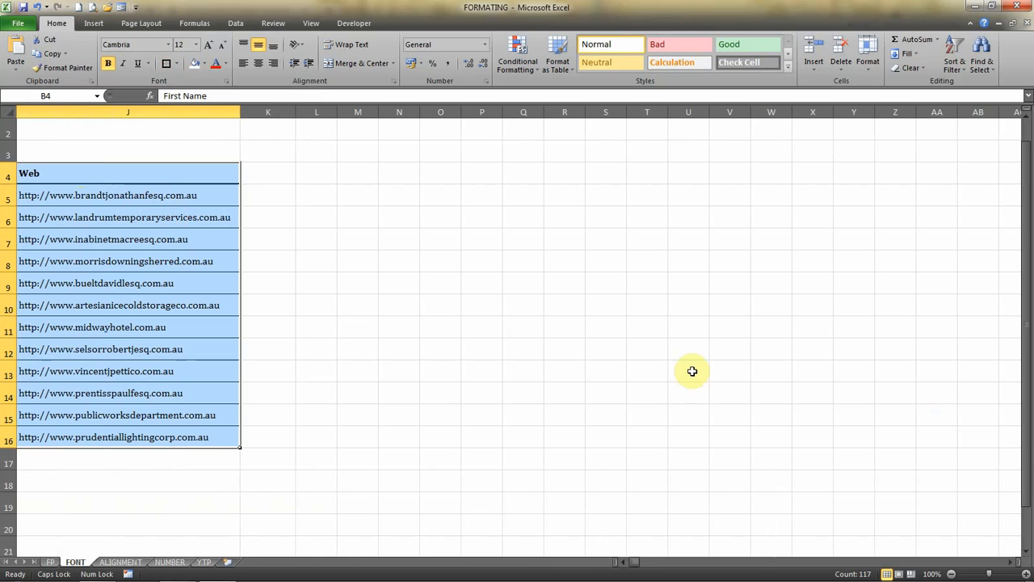
{"action": "scroll", "coordinate": [624, 562], "scroll_direction": "left", "scroll_amount": 7}
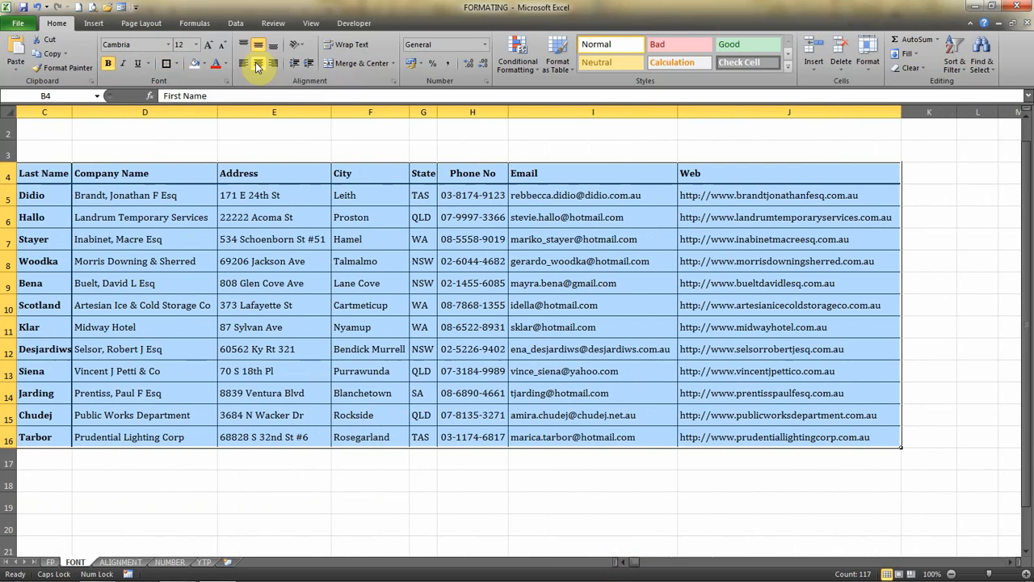
{"action": "left_click", "coordinate": [205, 65]}
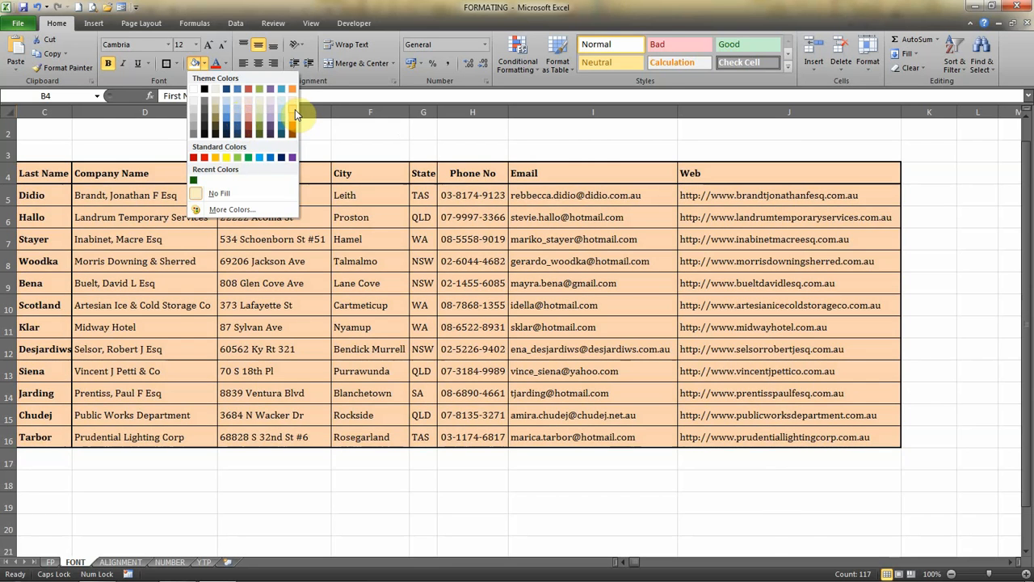
{"action": "left_click", "coordinate": [295, 109]}
{"action": "left_click", "coordinate": [224, 63]}
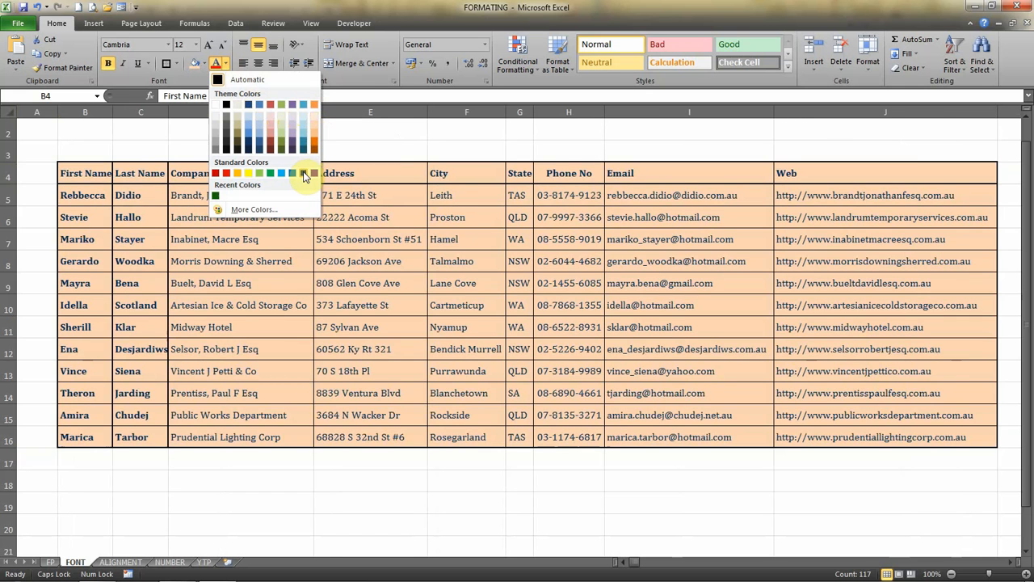
{"action": "left_click", "coordinate": [304, 172]}
Fill the table's header row, B4 through J4, with dark blue.
{"action": "left_click", "coordinate": [81, 172]}
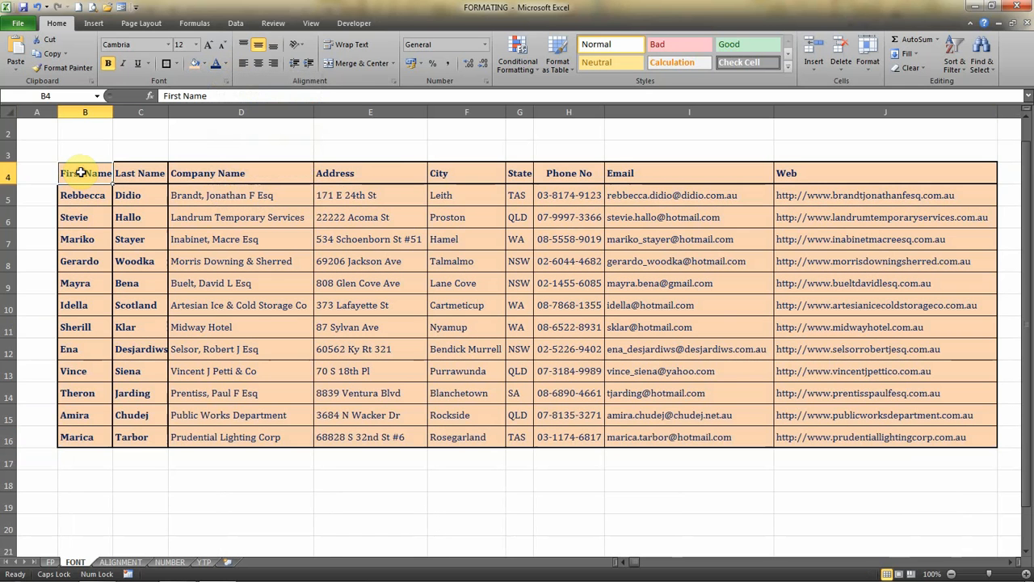
{"action": "key", "text": "ctrl+shift+Down"}
{"action": "key", "text": "ctrl+shift+Up"}
{"action": "key", "text": "shift+Right"}
{"action": "key", "text": "shift+Right"}
{"action": "key", "text": "shift+Right"}
{"action": "key", "text": "shift+Right"}
{"action": "key", "text": "shift+Right"}
{"action": "key", "text": "shift+Right"}
{"action": "key", "text": "shift+Right"}
{"action": "key", "text": "shift+Right"}
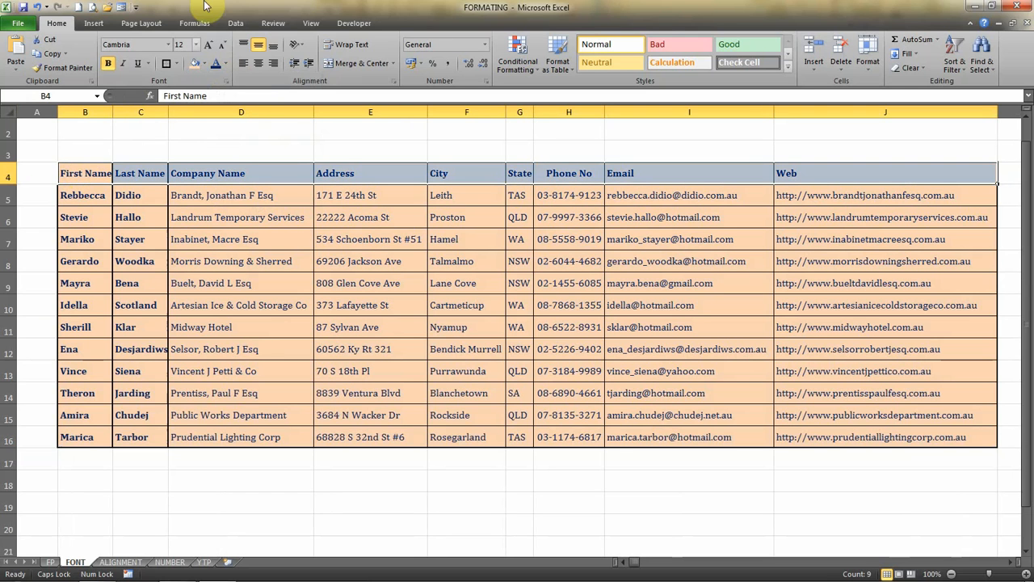
{"action": "left_click", "coordinate": [204, 63]}
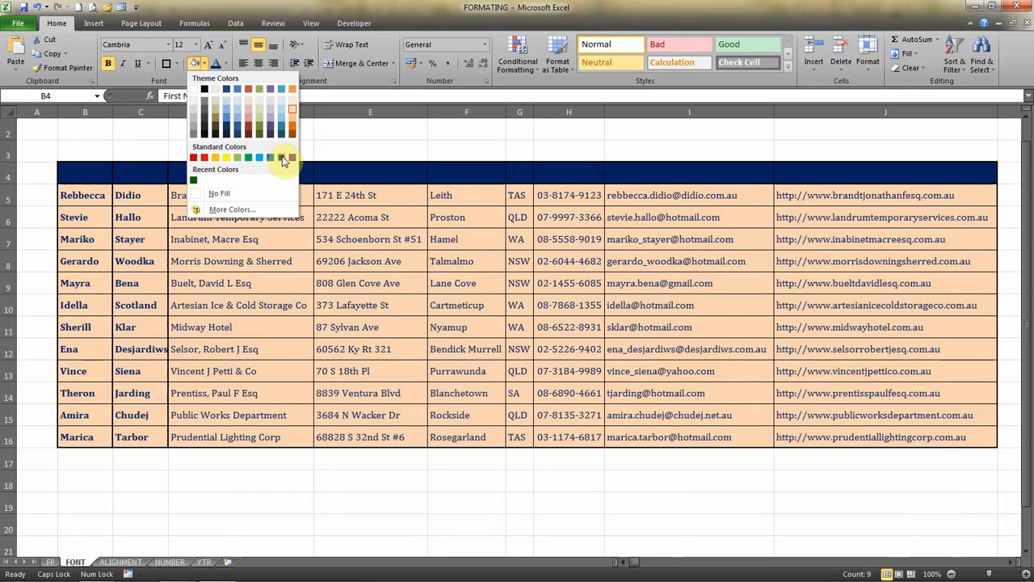
{"action": "left_click", "coordinate": [280, 157]}
Set the font colour of the header row to white.
{"action": "left_click", "coordinate": [226, 65]}
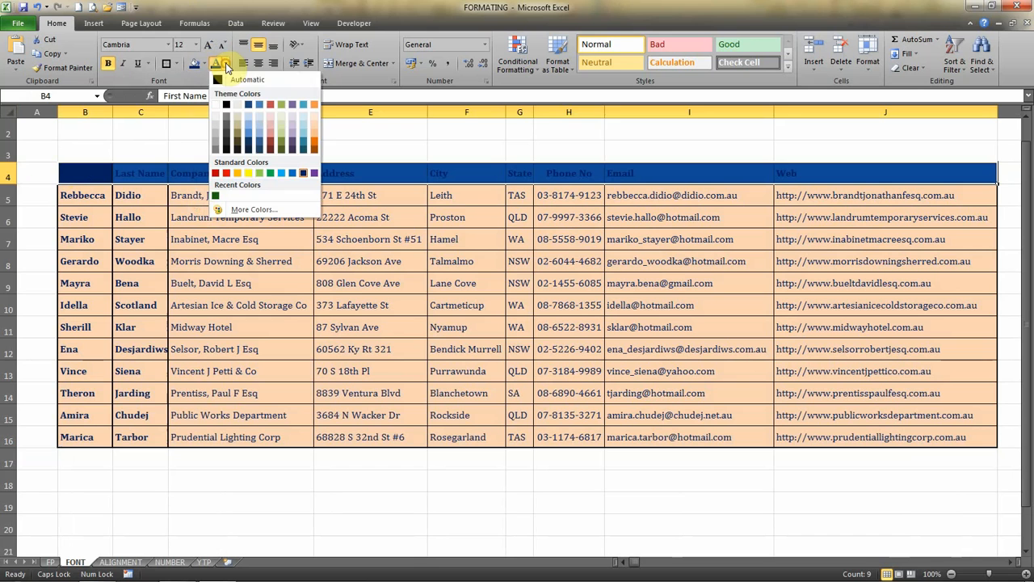
{"action": "left_click", "coordinate": [214, 108]}
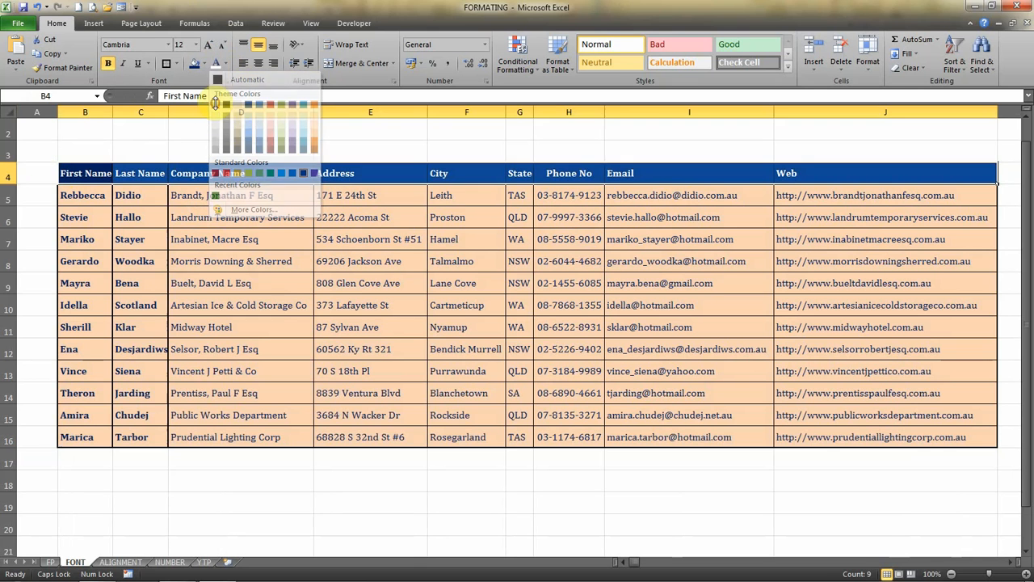
{"action": "left_click", "coordinate": [220, 261]}
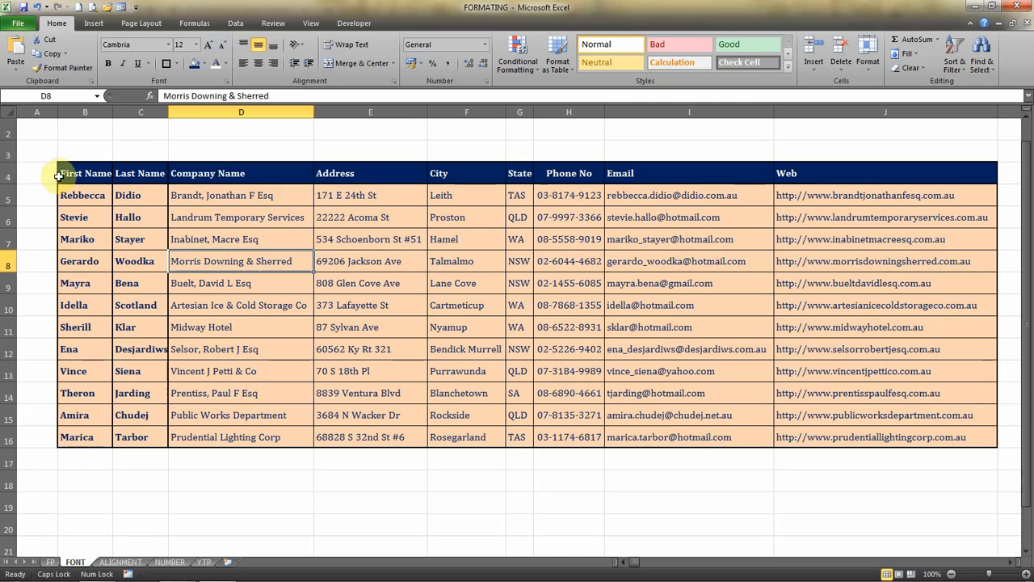
Try top, middle and bottom vertical alignment on the whole contact table, finishing with Middle Align.
{"action": "left_click_drag", "start_coordinate": [69, 174], "coordinate": [858, 436]}
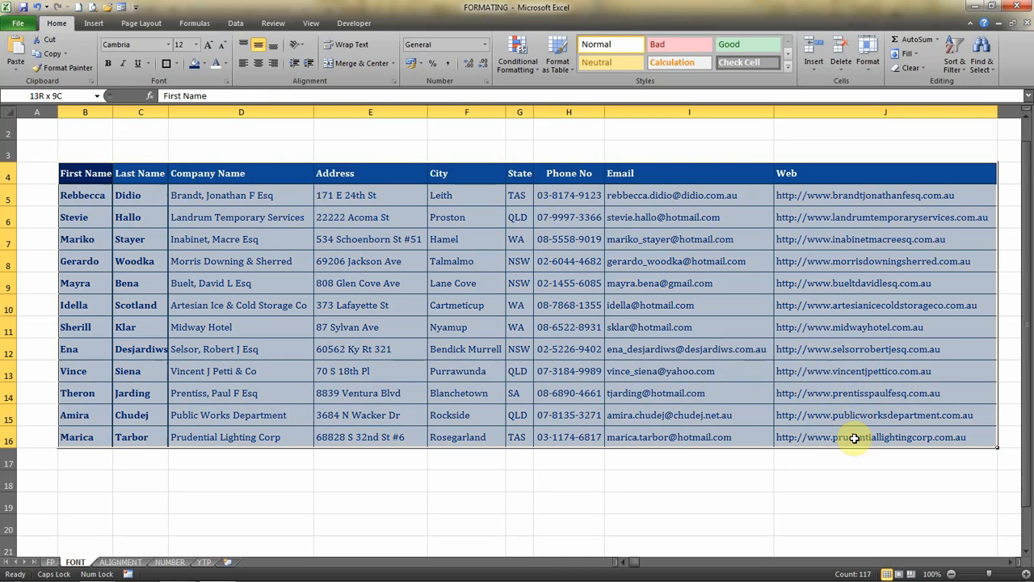
{"action": "left_click", "coordinate": [243, 46]}
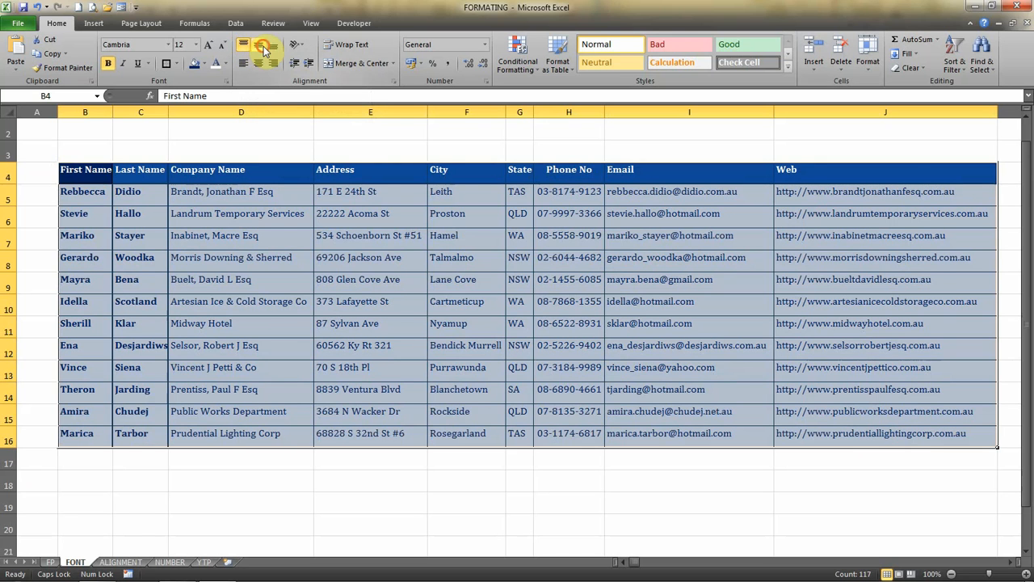
{"action": "left_click", "coordinate": [259, 46]}
{"action": "left_click", "coordinate": [273, 46]}
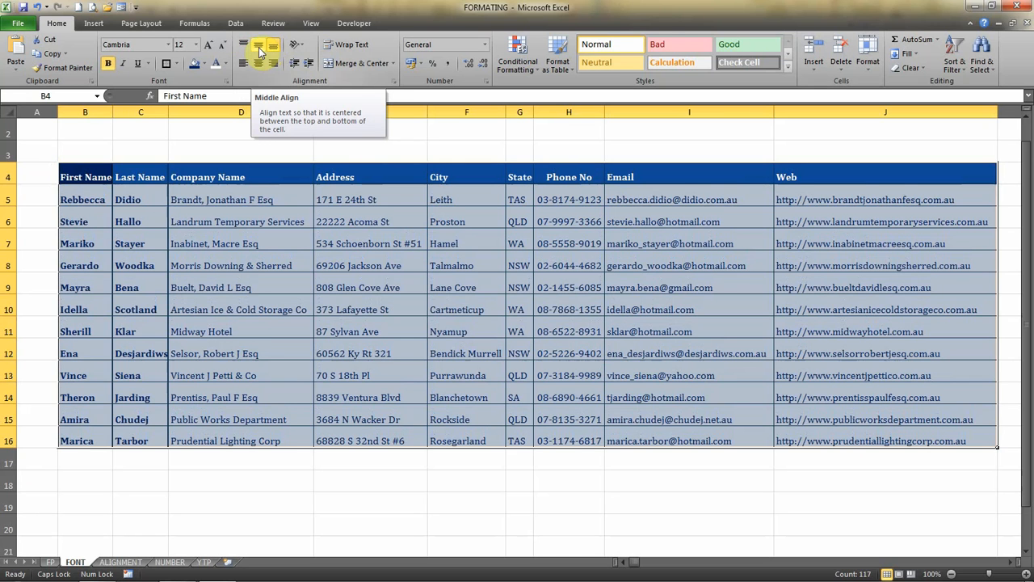
{"action": "left_click", "coordinate": [258, 49]}
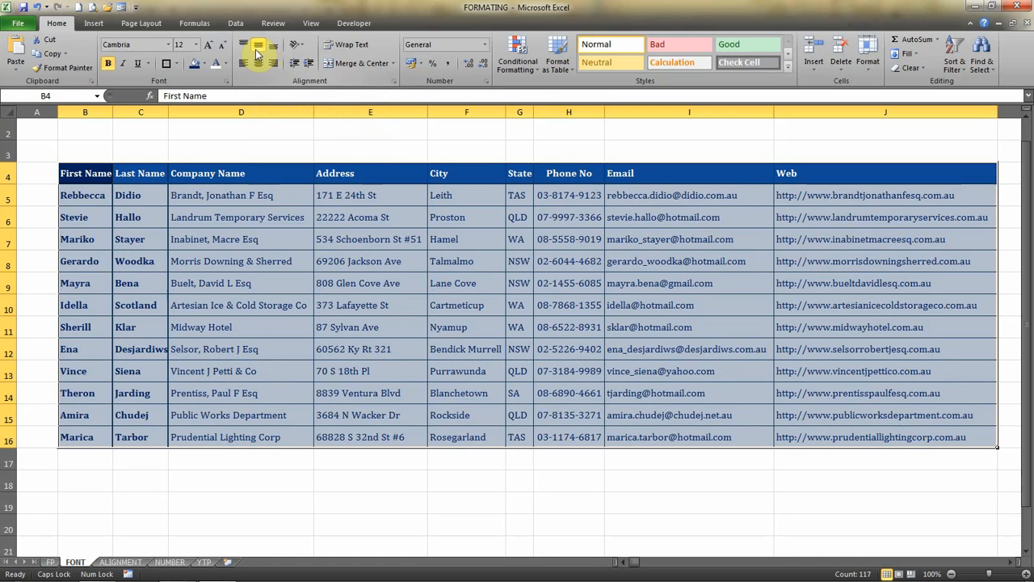
Widen column C slightly so the longest last name fits inside its cell.
{"action": "left_click", "coordinate": [346, 274]}
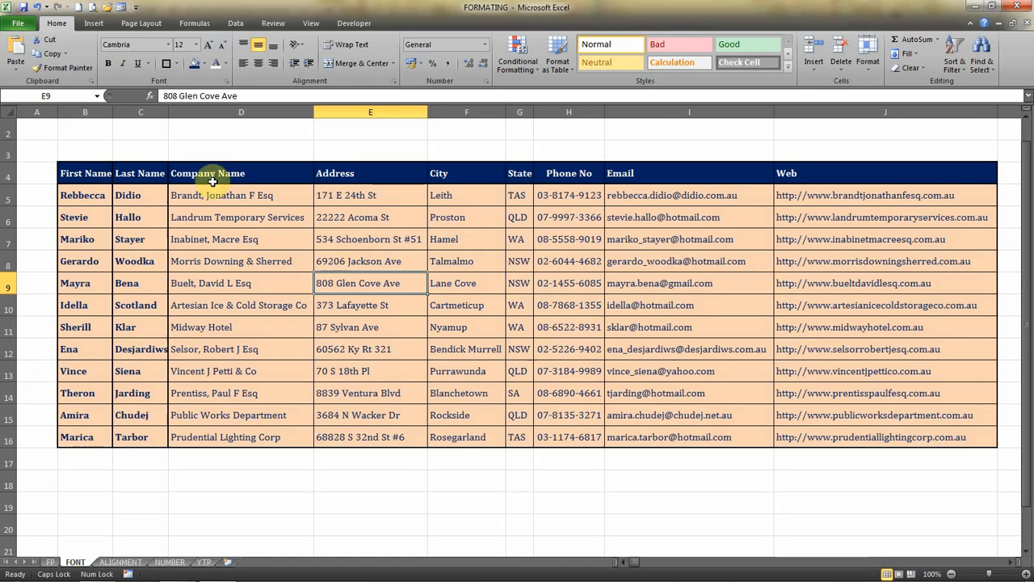
{"action": "left_click_drag", "start_coordinate": [167, 115], "coordinate": [170, 116]}
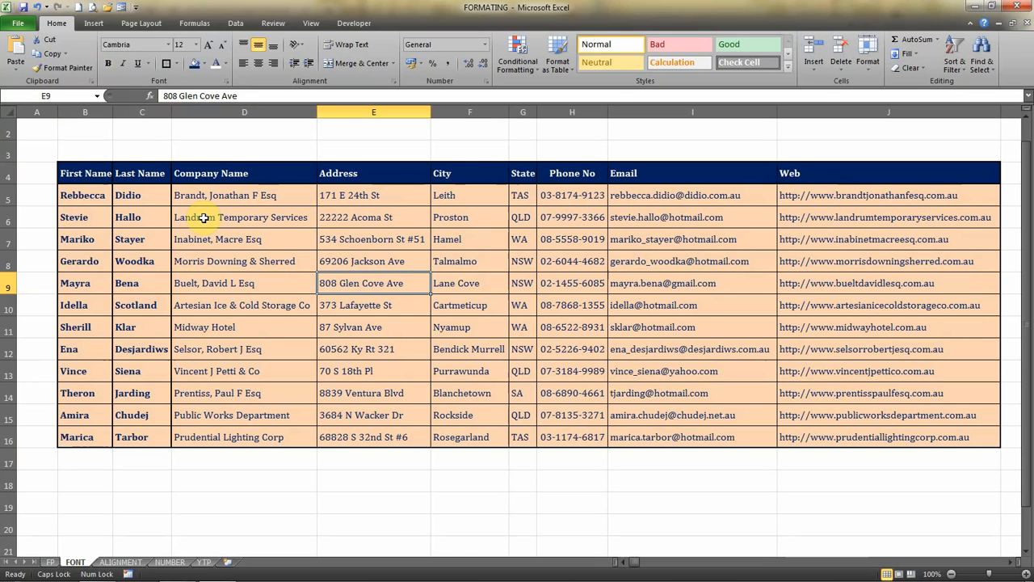
Go to the ALIGNMENT sheet and examine the alignment settings of the yellow example cells in row 4.
{"action": "key", "text": "ctrl+Page_Down"}
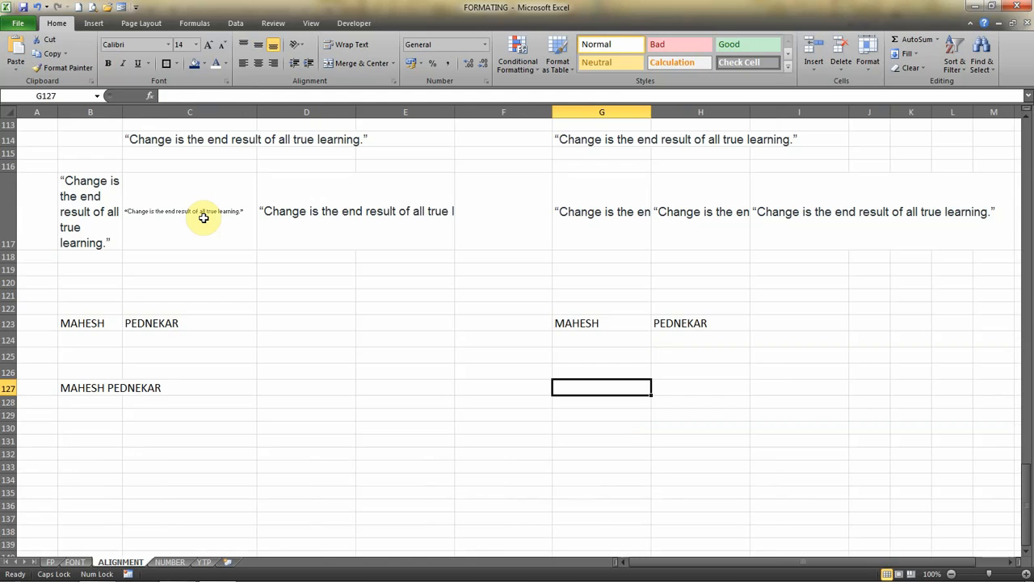
{"action": "key", "text": "Page_Up"}
{"action": "key", "text": "Page_Up"}
{"action": "key", "text": "Page_Up"}
{"action": "key", "text": "Page_Up"}
{"action": "key", "text": "Page_Up"}
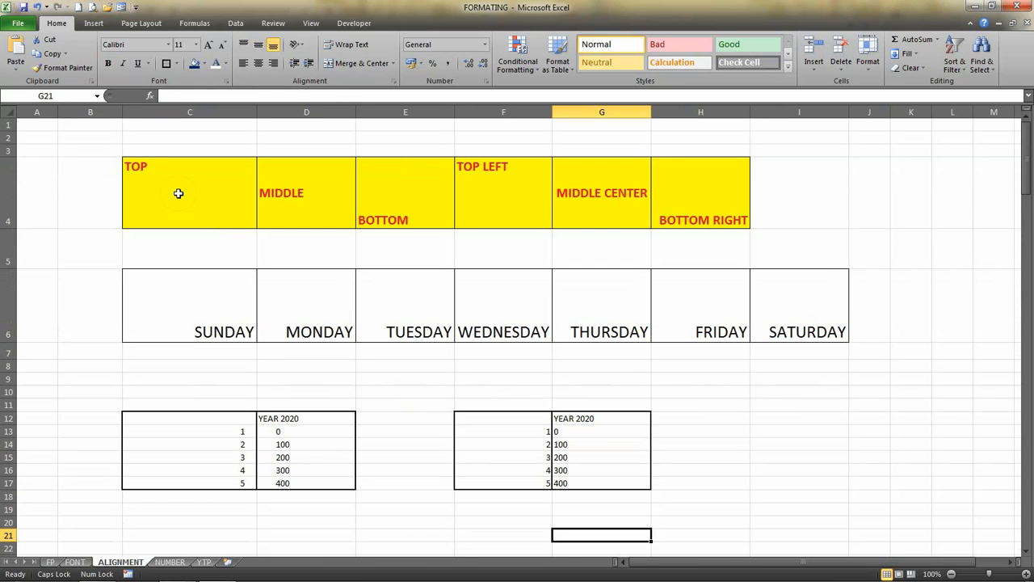
{"action": "left_click", "coordinate": [177, 193]}
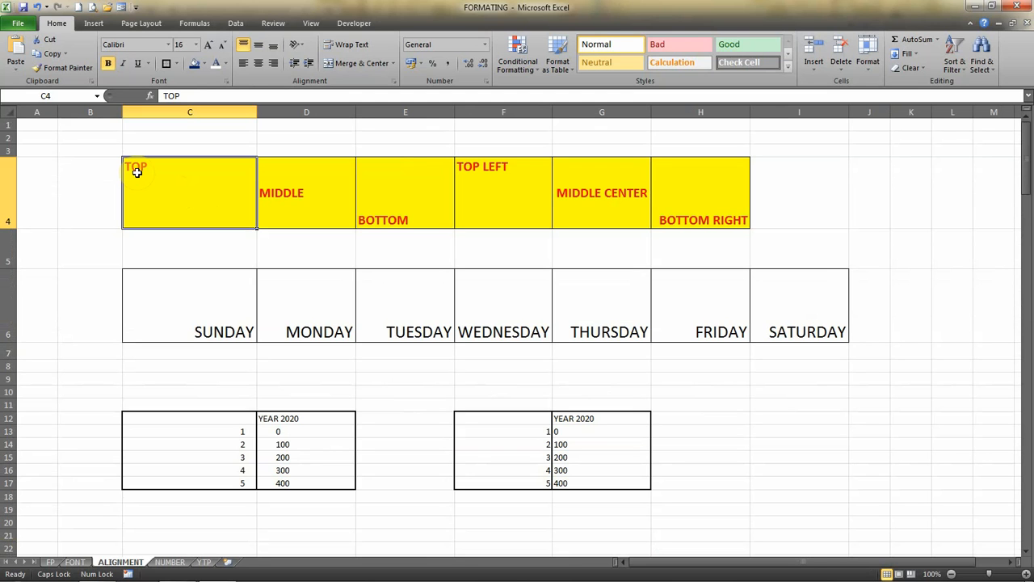
{"action": "left_click", "coordinate": [303, 198]}
{"action": "left_click", "coordinate": [424, 212]}
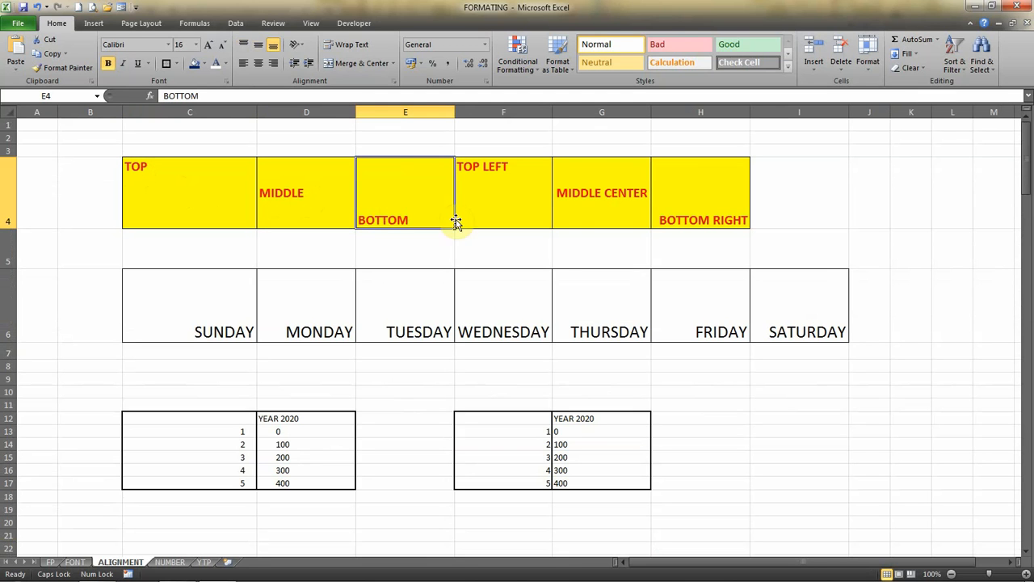
{"action": "left_click", "coordinate": [501, 190]}
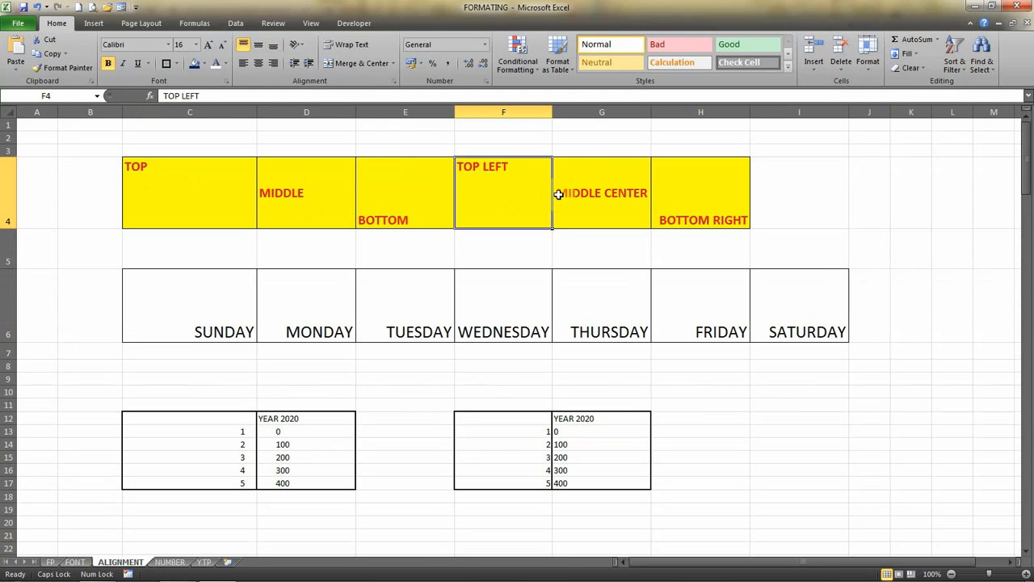
{"action": "left_click", "coordinate": [611, 203]}
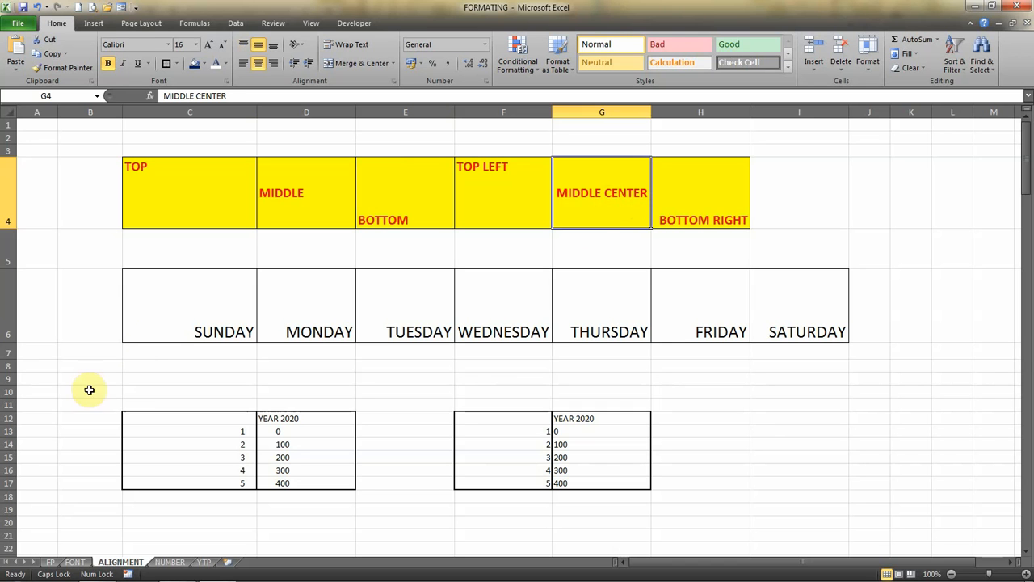
Try top, middle and bottom vertical alignment on the weekday row, C6 through I6.
{"action": "left_click", "coordinate": [174, 324]}
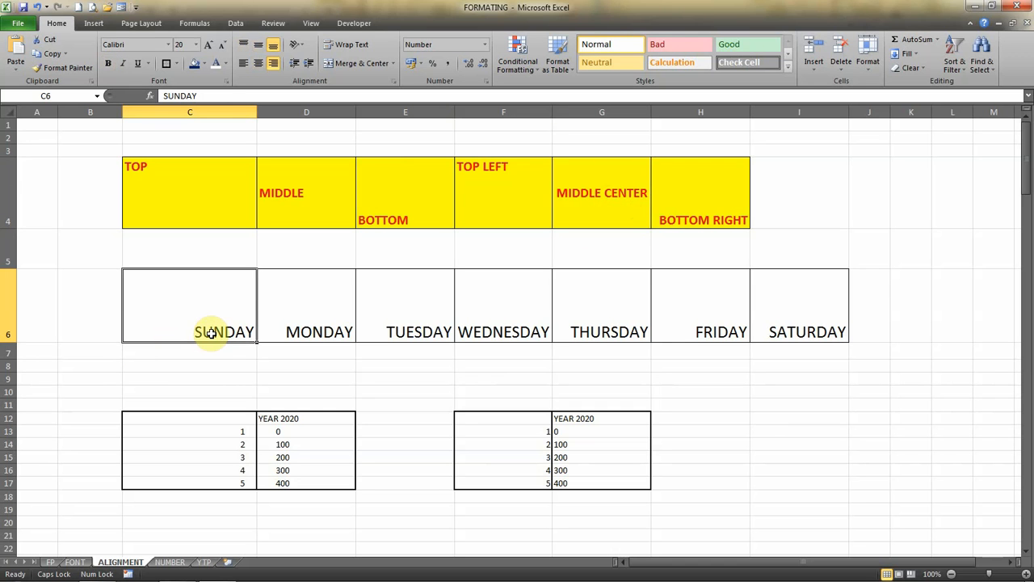
{"action": "left_click_drag", "start_coordinate": [202, 310], "coordinate": [765, 325]}
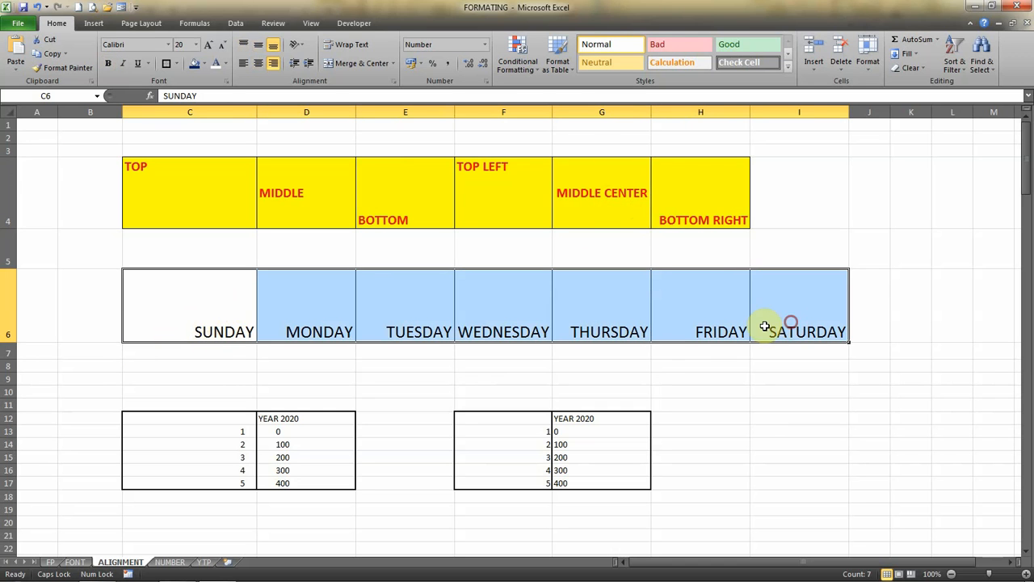
{"action": "left_click", "coordinate": [244, 48]}
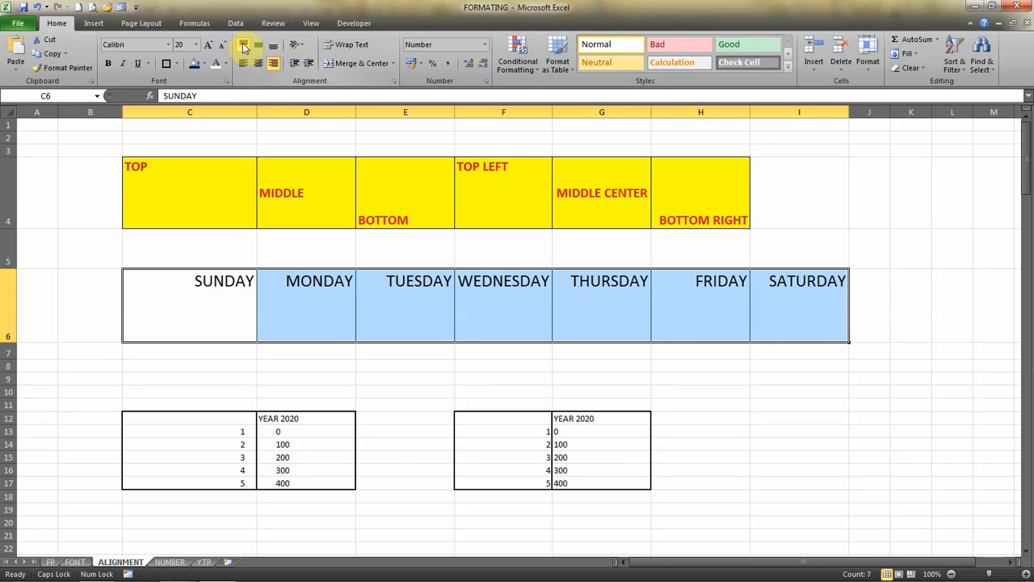
{"action": "left_click", "coordinate": [258, 46]}
{"action": "left_click", "coordinate": [275, 48]}
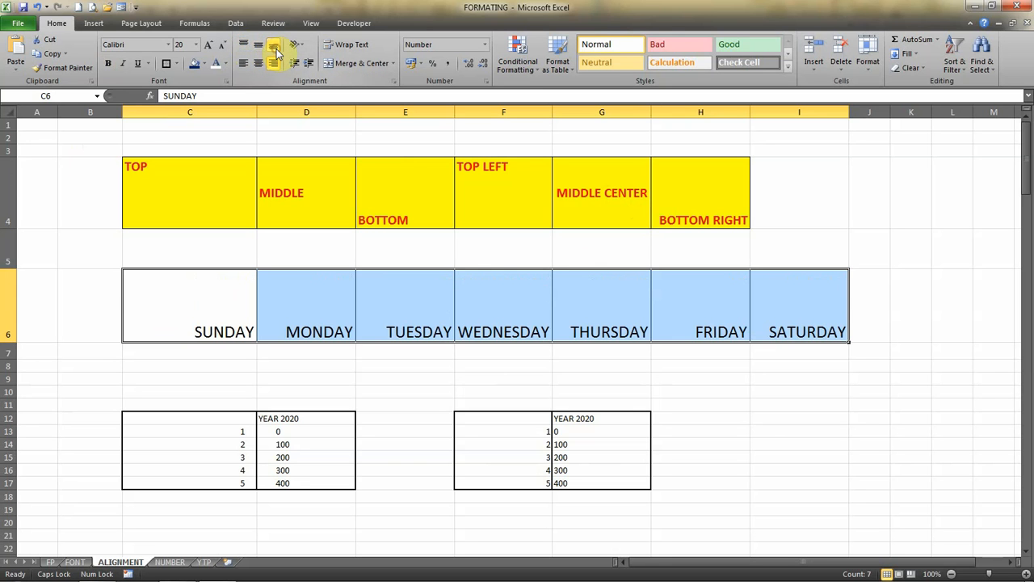
Try left, centre and right text alignment combined with top, middle and bottom alignment on the weekday row.
{"action": "left_click", "coordinate": [244, 64]}
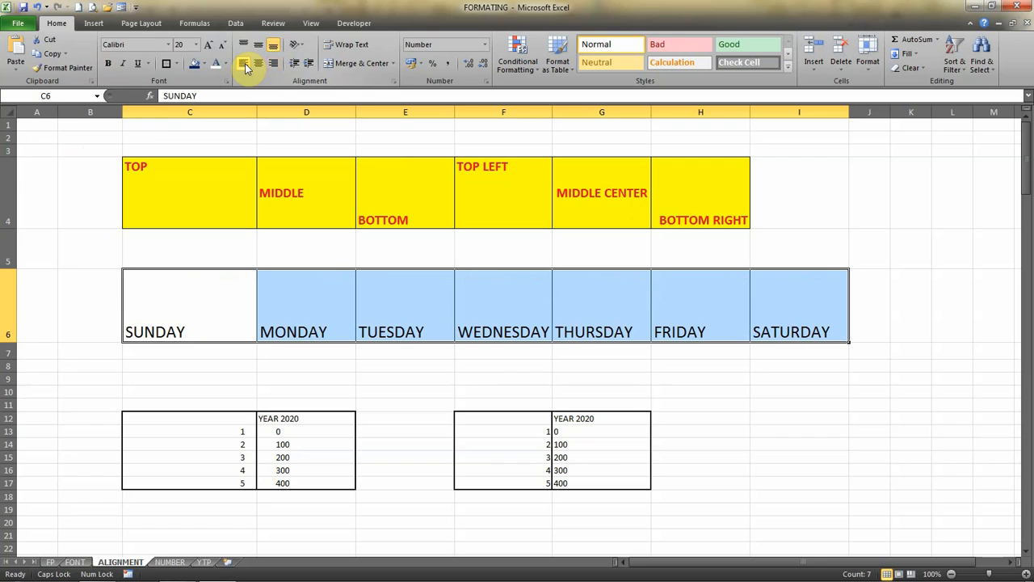
{"action": "left_click", "coordinate": [248, 45]}
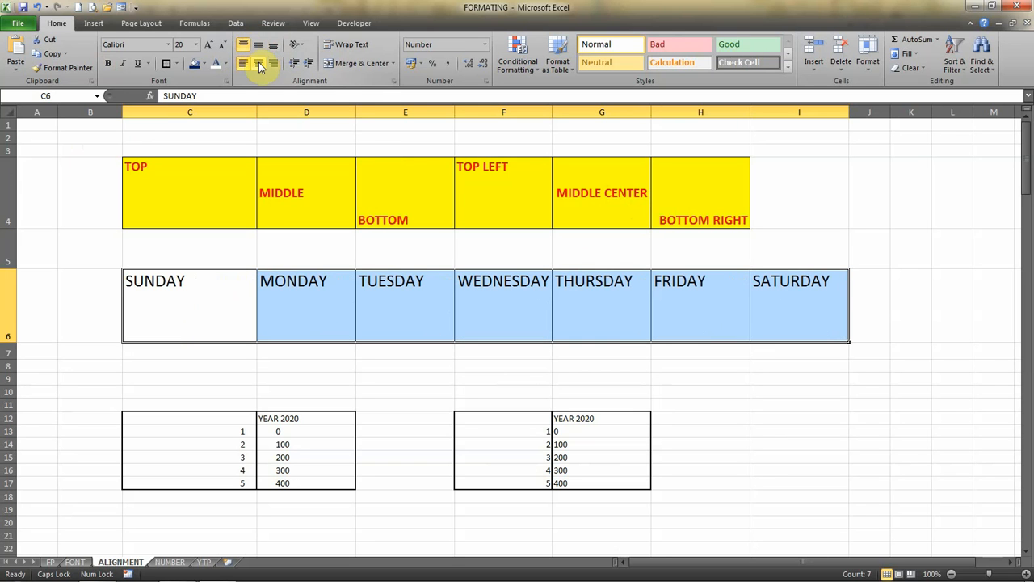
{"action": "left_click", "coordinate": [259, 64]}
{"action": "left_click", "coordinate": [274, 65]}
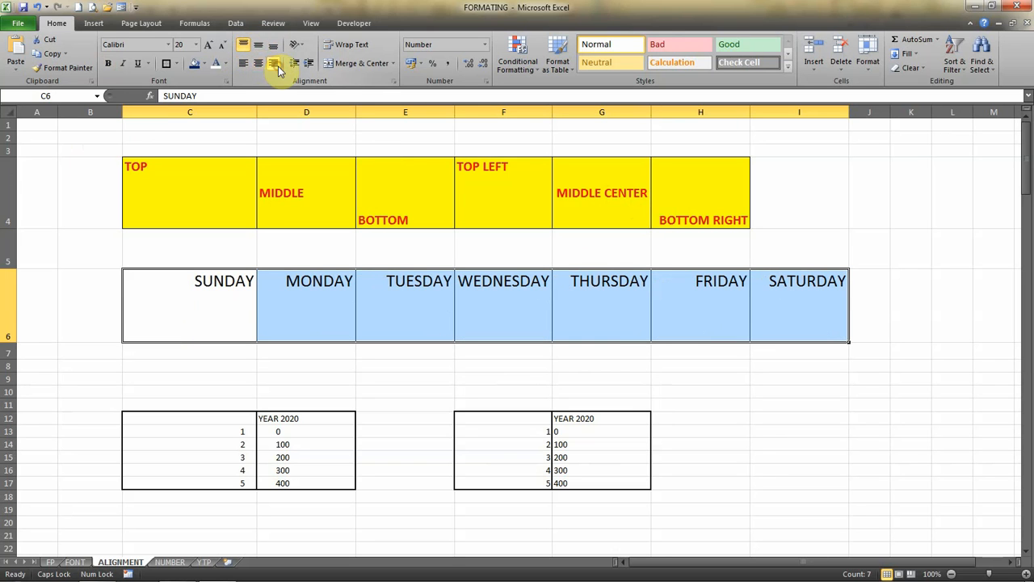
{"action": "left_click", "coordinate": [260, 46]}
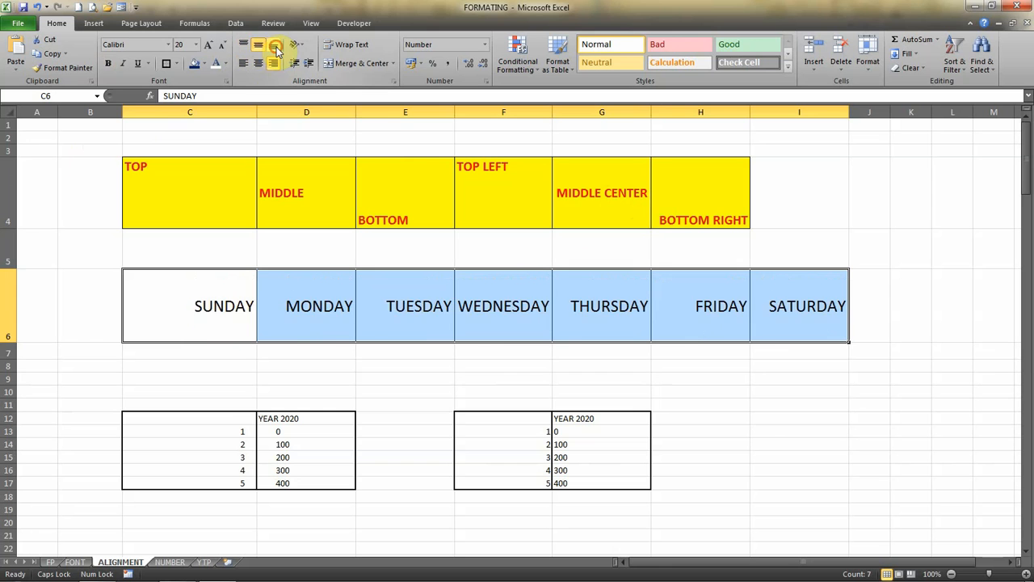
{"action": "left_click", "coordinate": [272, 46]}
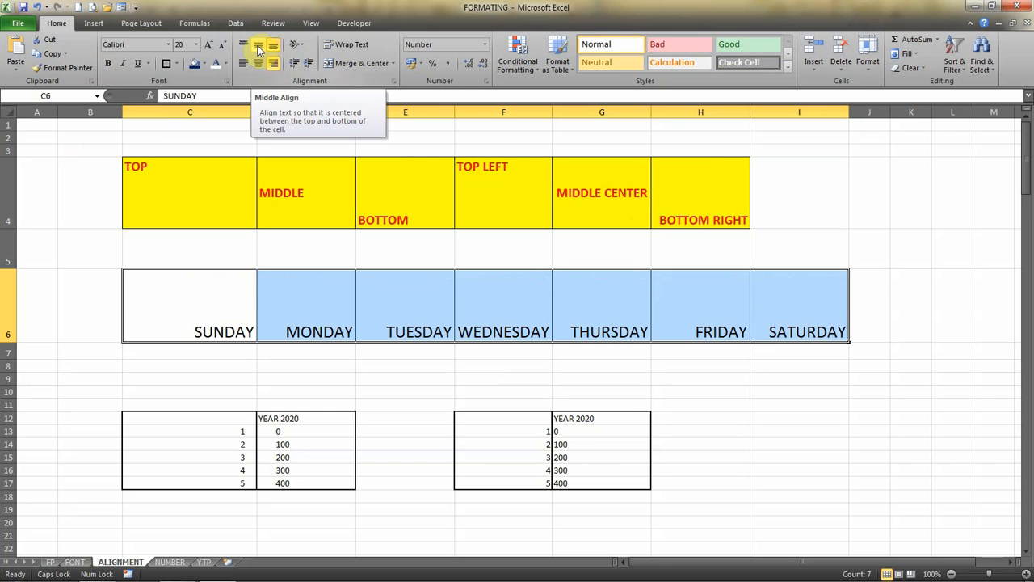
Align the weekday names to the middle and centre of their cells.
{"action": "left_click", "coordinate": [257, 46]}
{"action": "left_click", "coordinate": [259, 63]}
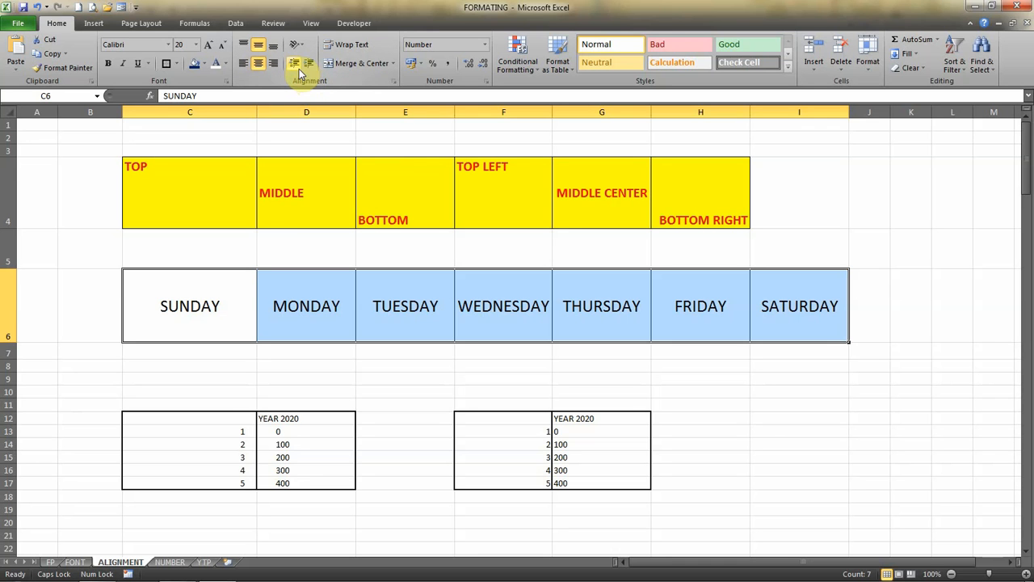
Indent the YEAR 2020 values in G13 through G17, trying both increased and decreased indents and finishing with an increase.
{"action": "left_click", "coordinate": [267, 420]}
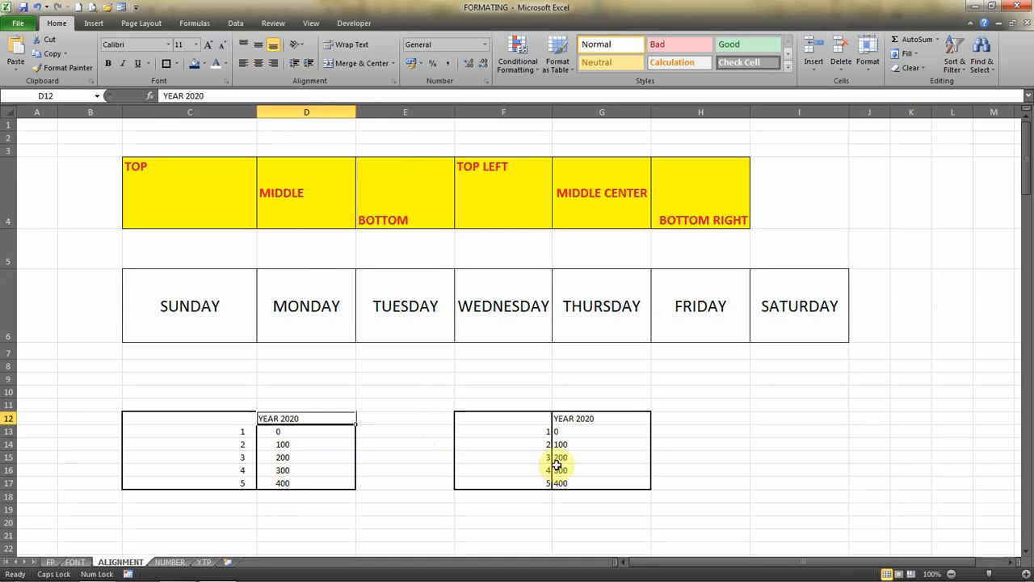
{"action": "left_click", "coordinate": [567, 417]}
{"action": "left_click_drag", "start_coordinate": [567, 418], "coordinate": [564, 484]}
{"action": "left_click", "coordinate": [566, 431]}
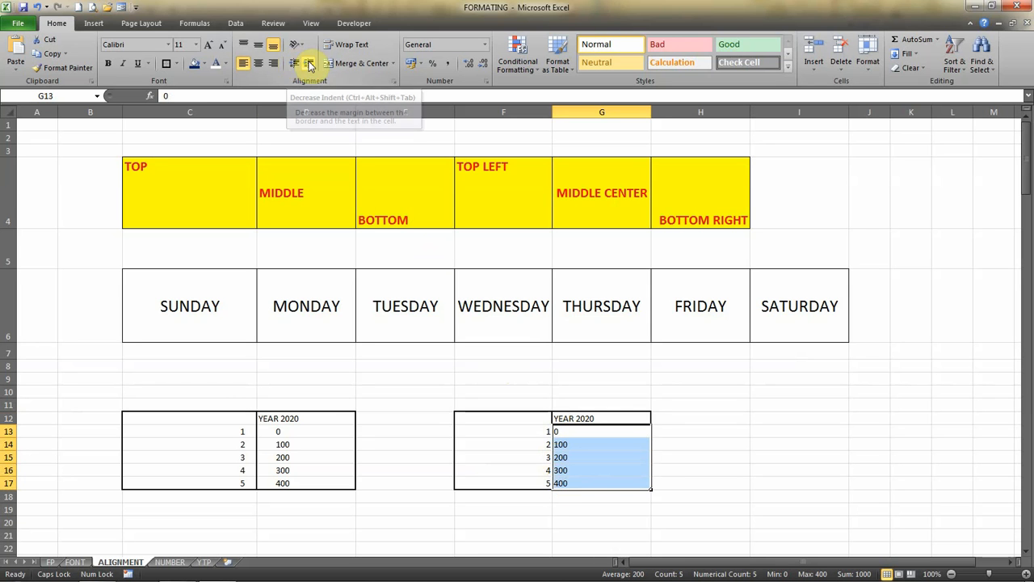
{"action": "left_click", "coordinate": [309, 64]}
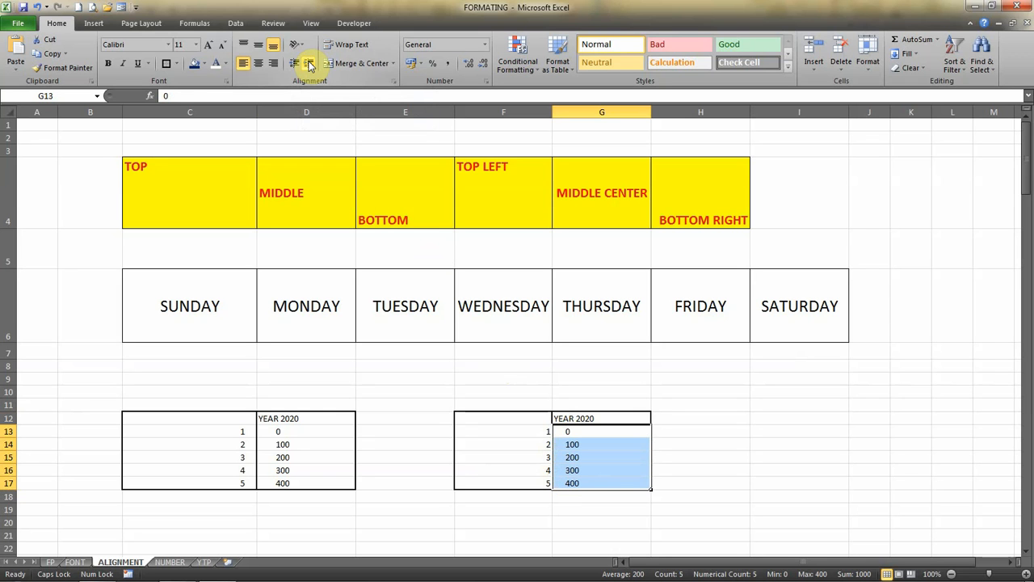
{"action": "left_click", "coordinate": [309, 65]}
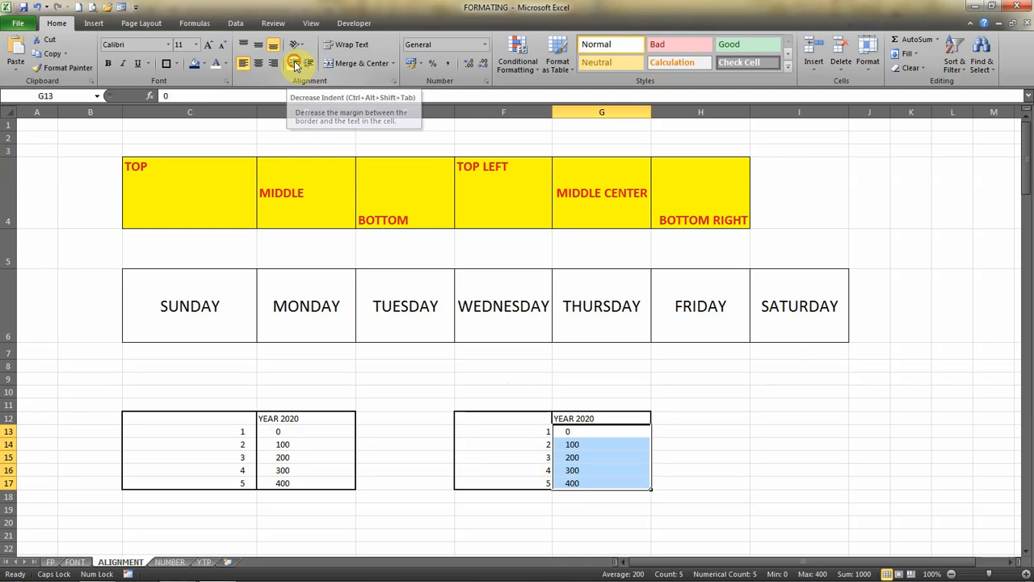
{"action": "left_click", "coordinate": [296, 65]}
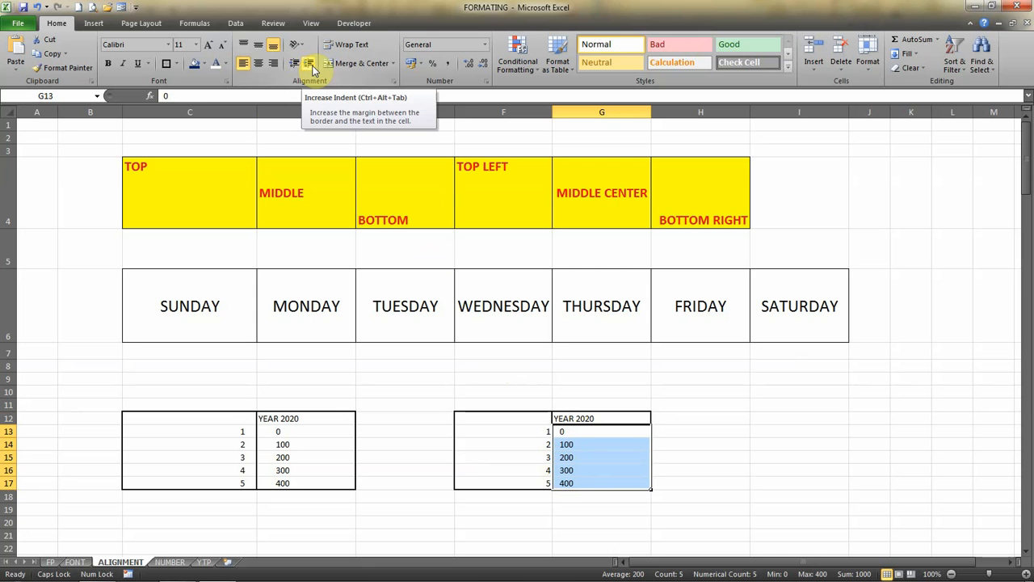
{"action": "left_click", "coordinate": [312, 64]}
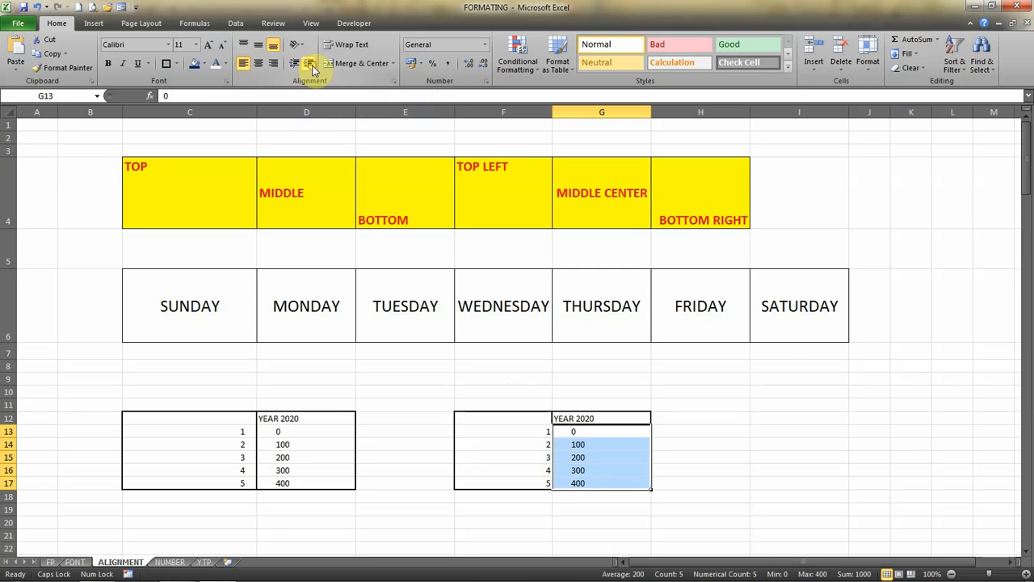
{"action": "left_click", "coordinate": [473, 467]}
Angle the weekday names in C43 through I43 counterclockwise.
{"action": "mouse_move", "coordinate": [1028, 566]}
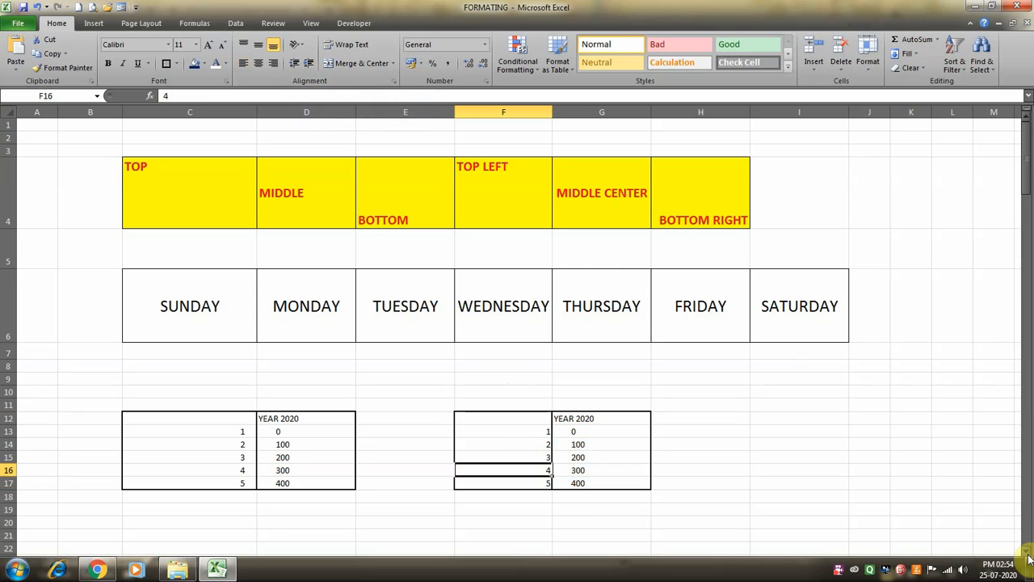
{"action": "scroll", "coordinate": [1028, 556], "scroll_direction": "down", "scroll_amount": 5}
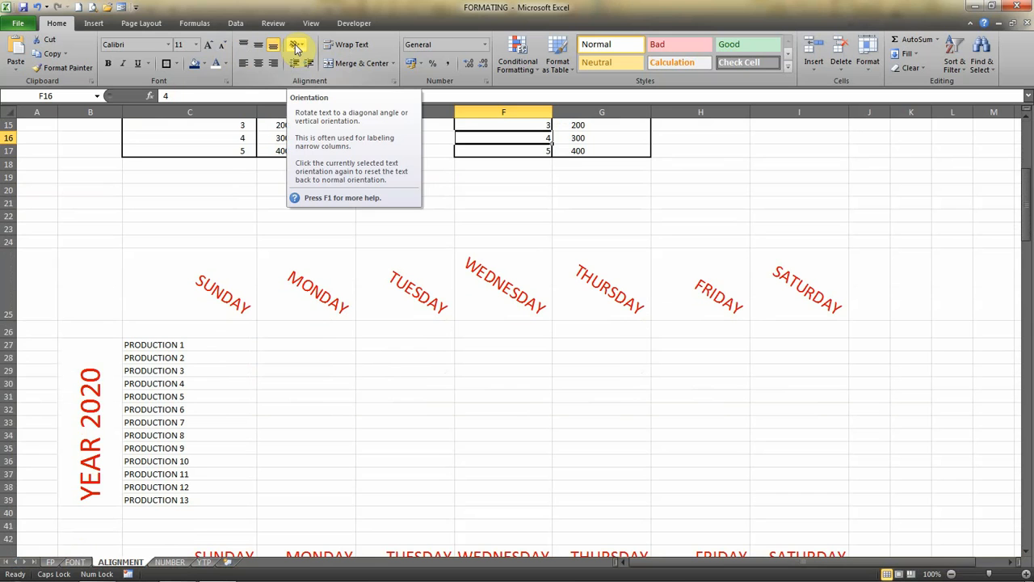
{"action": "left_click", "coordinate": [201, 291]}
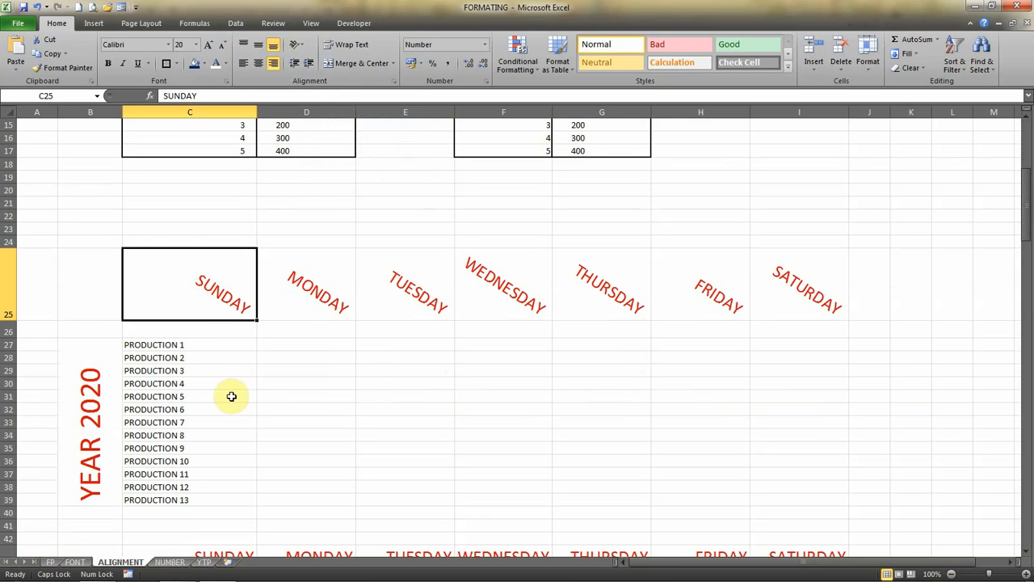
{"action": "left_click", "coordinate": [1028, 553]}
{"action": "left_click_drag", "start_coordinate": [1028, 553], "coordinate": [1028, 554]}
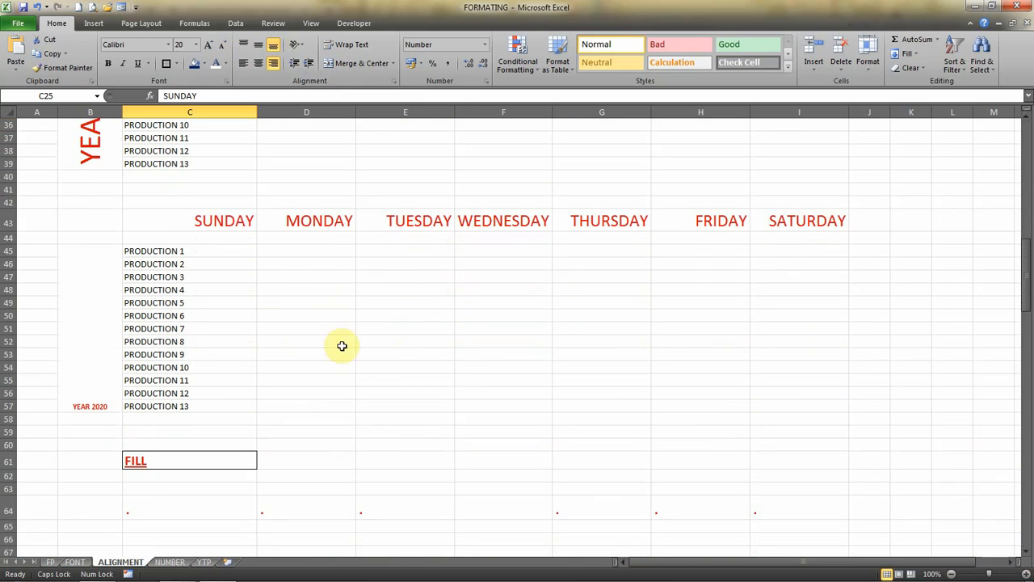
{"action": "left_click", "coordinate": [196, 218]}
{"action": "key", "text": "shift+Right"}
{"action": "key", "text": "shift+Right"}
{"action": "key", "text": "shift+Right"}
{"action": "key", "text": "shift+Right"}
{"action": "key", "text": "shift+Right"}
{"action": "key", "text": "shift+Right"}
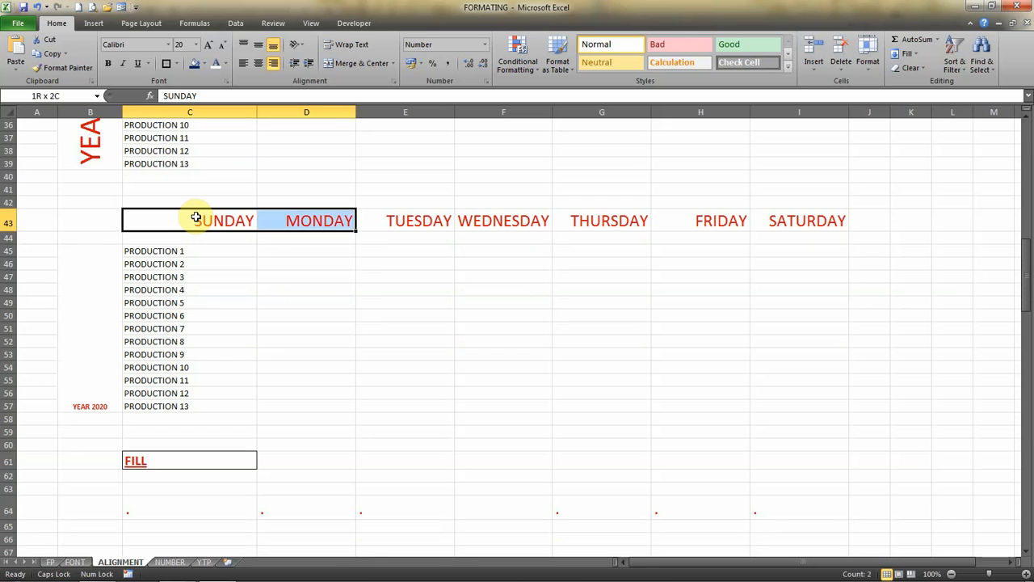
{"action": "left_click", "coordinate": [305, 46]}
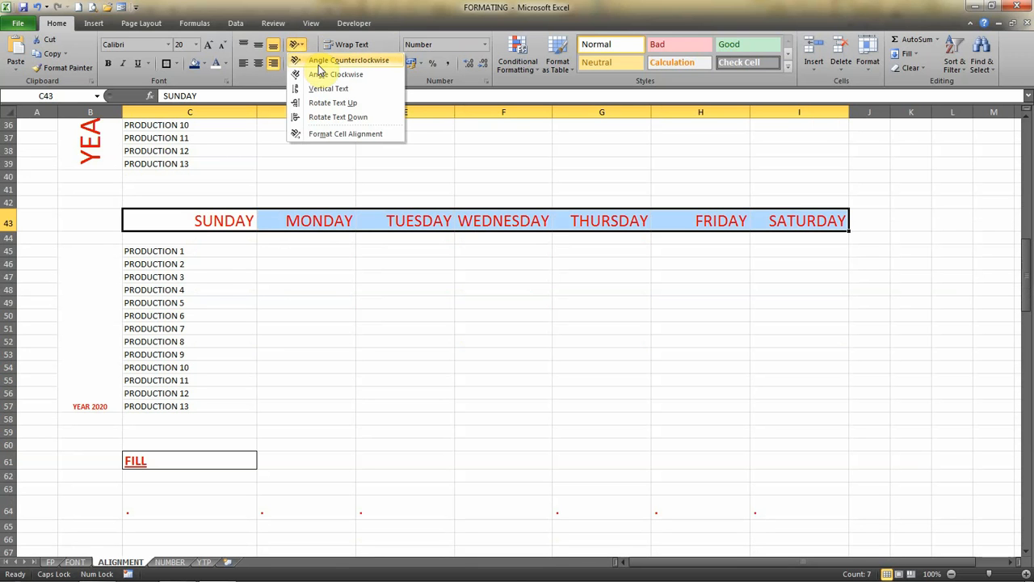
{"action": "left_click", "coordinate": [320, 62]}
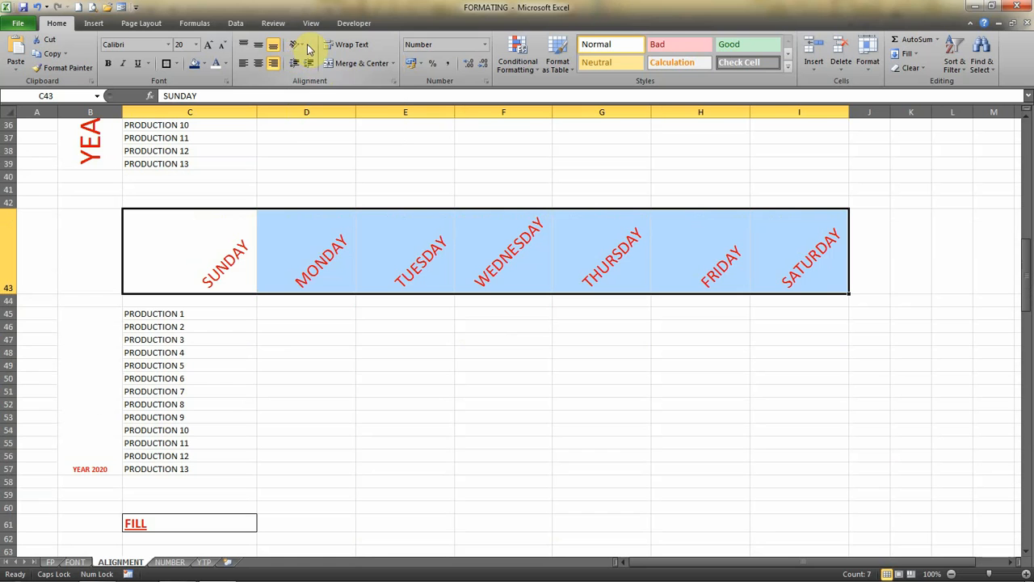
Change the orientation of the weekday names in row 43 to Angle Clockwise.
{"action": "left_click", "coordinate": [303, 46]}
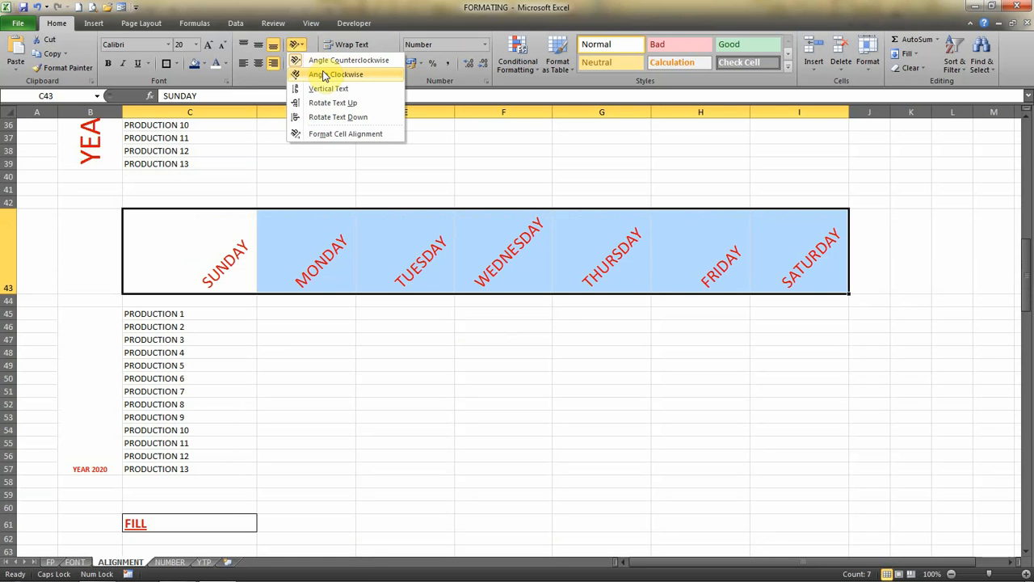
{"action": "left_click", "coordinate": [324, 74]}
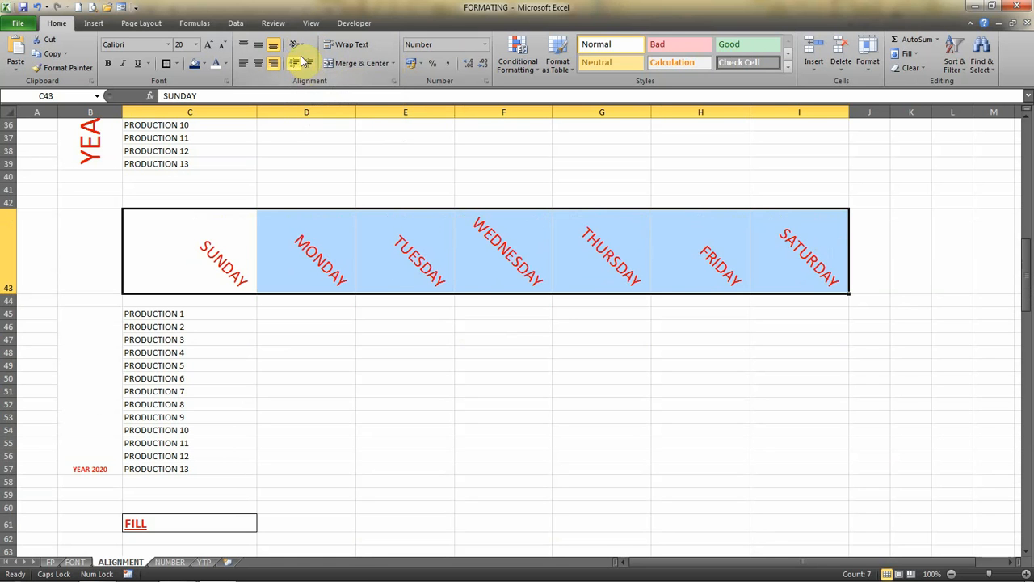
{"action": "left_click", "coordinate": [299, 46]}
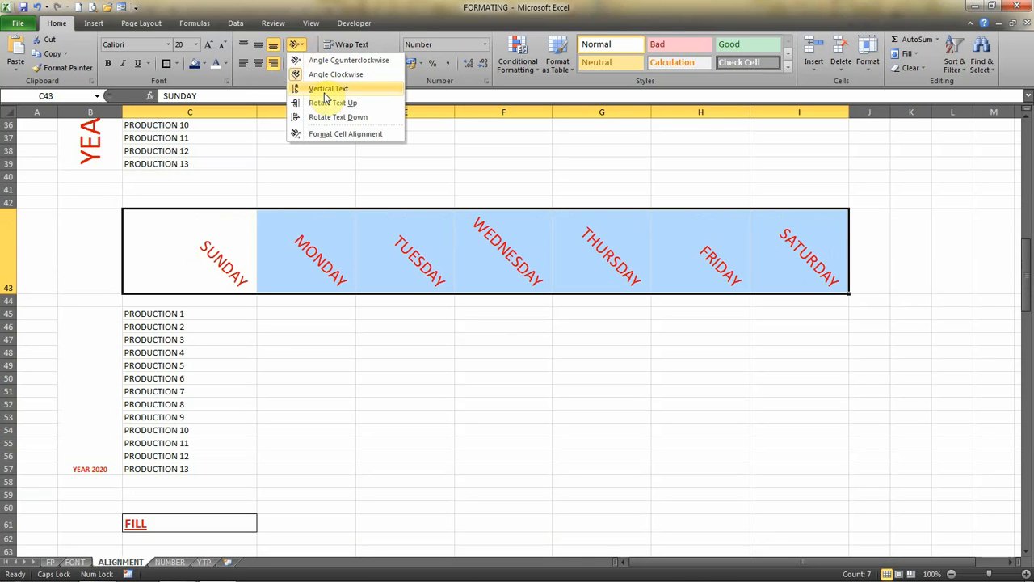
{"action": "left_click", "coordinate": [103, 427]}
Set the merged YEAR 2020 label beside the production list in B45 to vertical text and enlarge its font to size 16.
{"action": "left_click", "coordinate": [104, 382]}
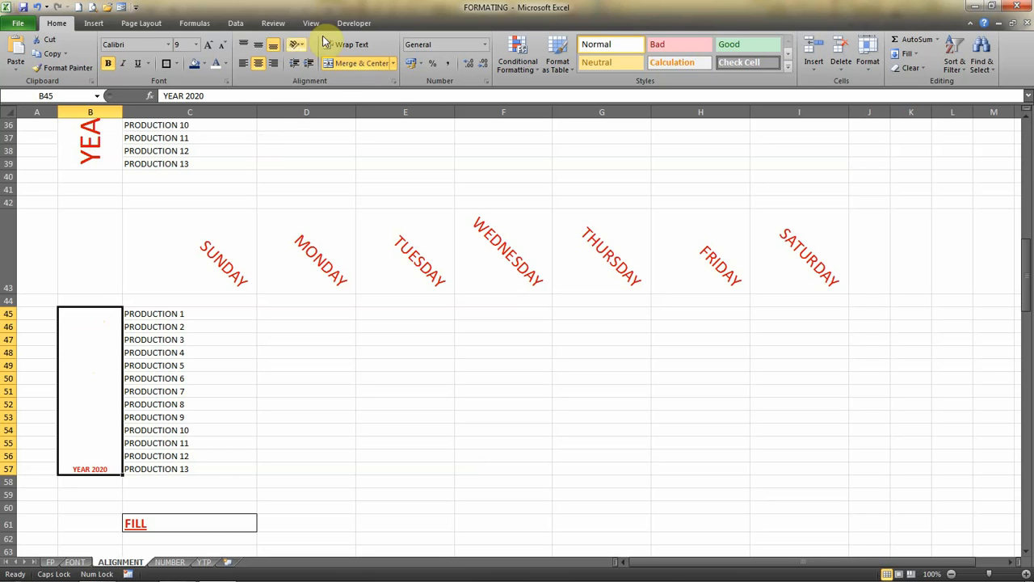
{"action": "left_click", "coordinate": [297, 45]}
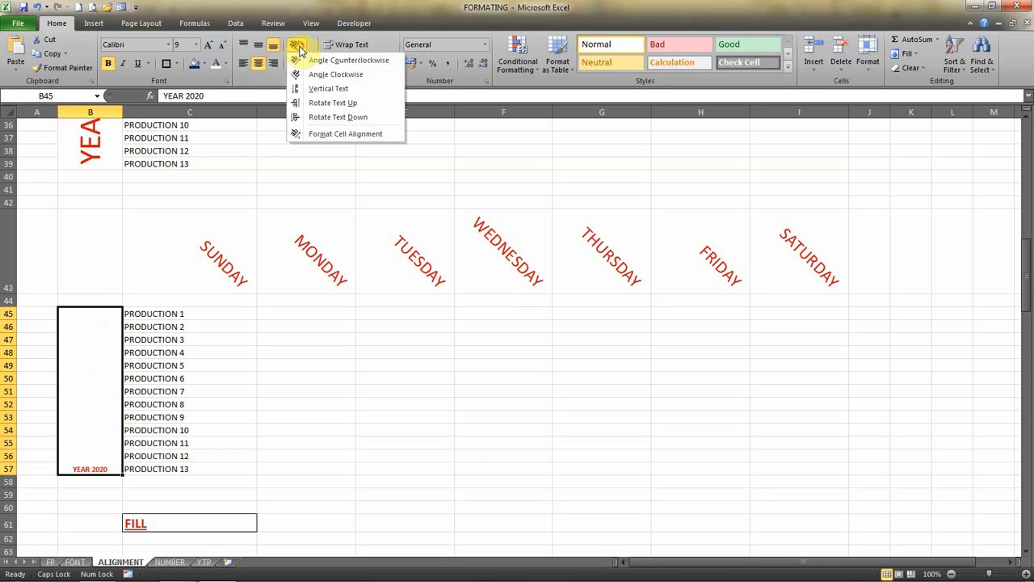
{"action": "left_click", "coordinate": [328, 90]}
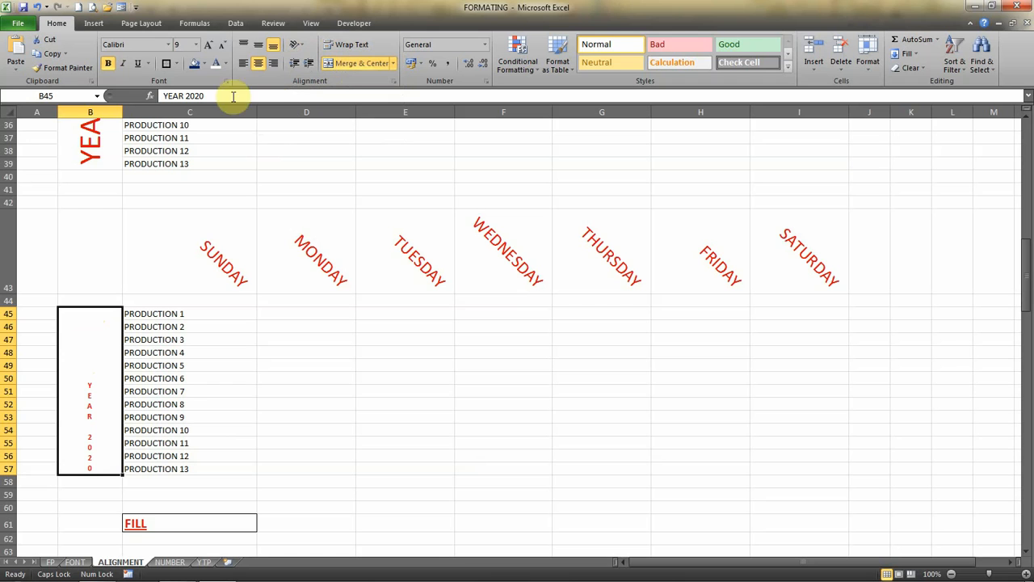
{"action": "left_click", "coordinate": [207, 47]}
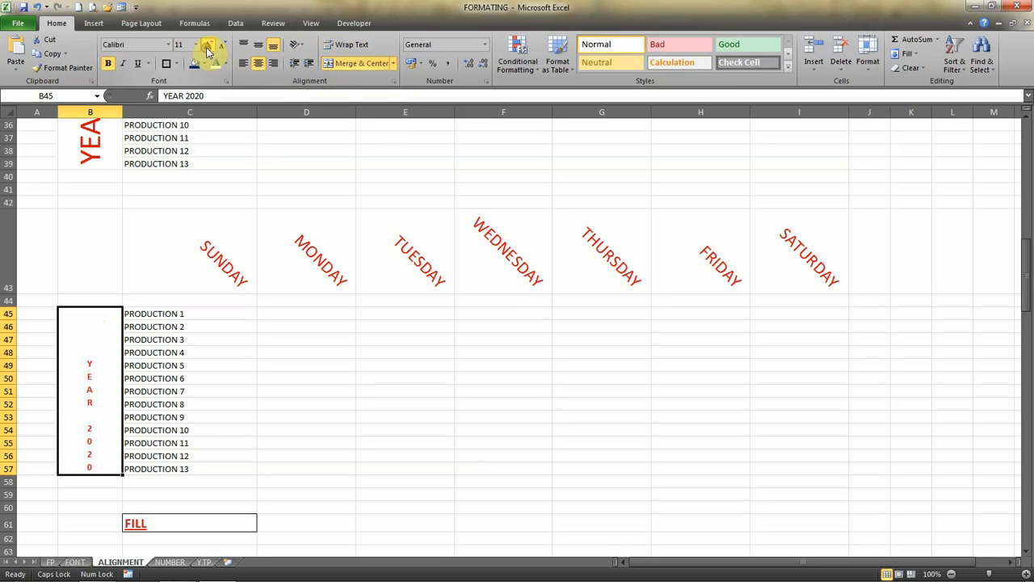
{"action": "left_click", "coordinate": [207, 46]}
{"action": "left_click", "coordinate": [207, 47]}
{"action": "left_click", "coordinate": [207, 47]}
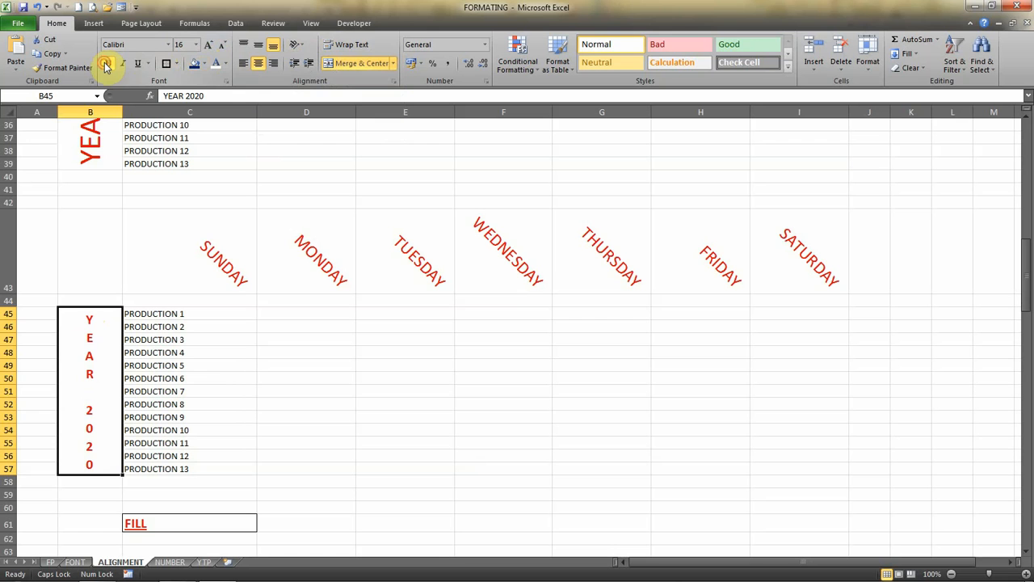
Rotate the YEAR 2020 label's text up and enlarge its font to size 36.
{"action": "left_click", "coordinate": [298, 46]}
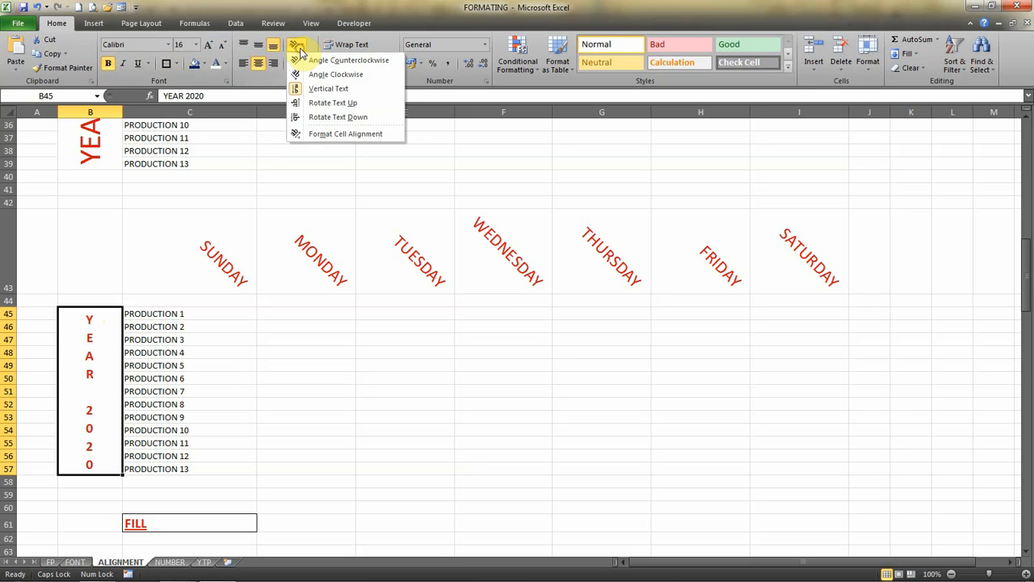
{"action": "left_click", "coordinate": [323, 105]}
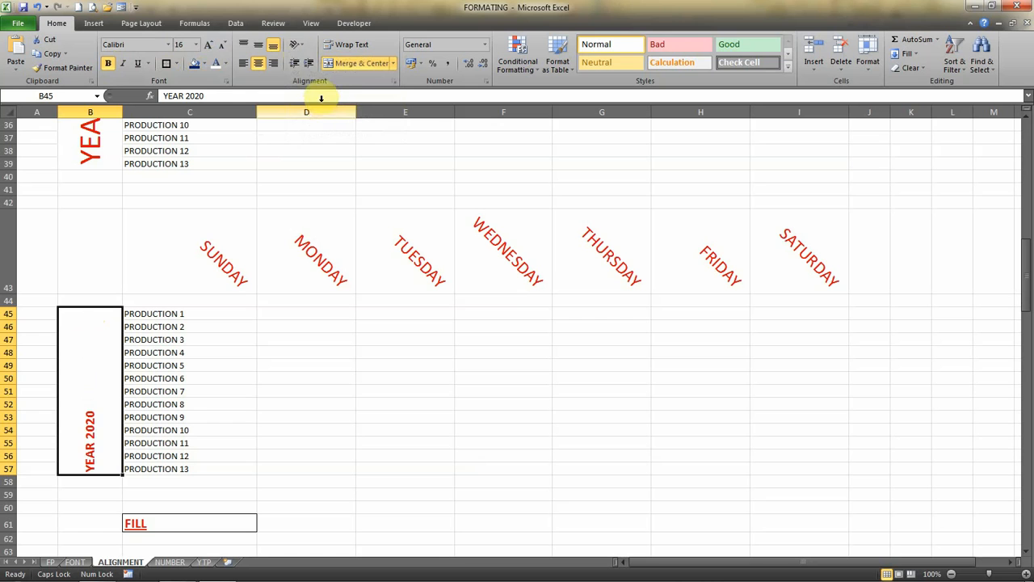
{"action": "left_click", "coordinate": [209, 44]}
{"action": "left_click", "coordinate": [209, 45]}
{"action": "left_click", "coordinate": [209, 44]}
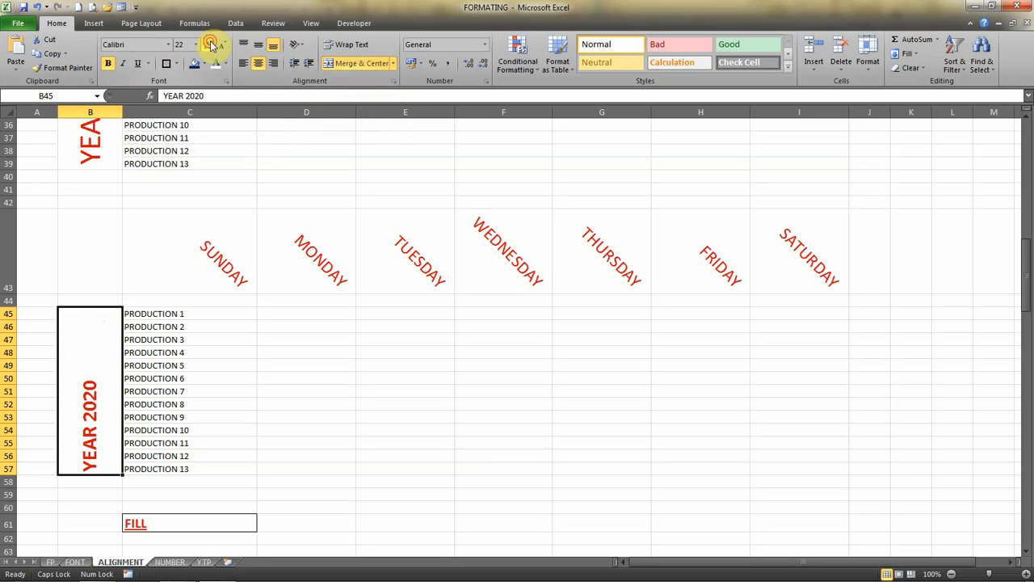
{"action": "left_click", "coordinate": [209, 45]}
{"action": "left_click", "coordinate": [209, 45]}
{"action": "left_click", "coordinate": [209, 45]}
{"action": "left_click", "coordinate": [210, 45]}
{"action": "left_click", "coordinate": [209, 44]}
{"action": "left_click", "coordinate": [223, 47]}
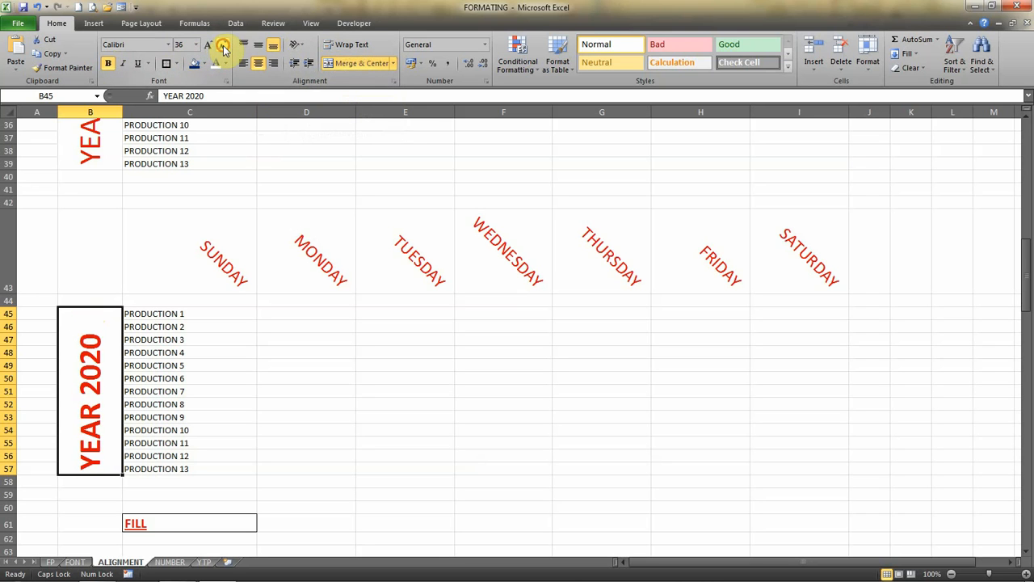
Align the YEAR 2020 label to the middle and centre of its merged cell.
{"action": "left_click", "coordinate": [258, 45]}
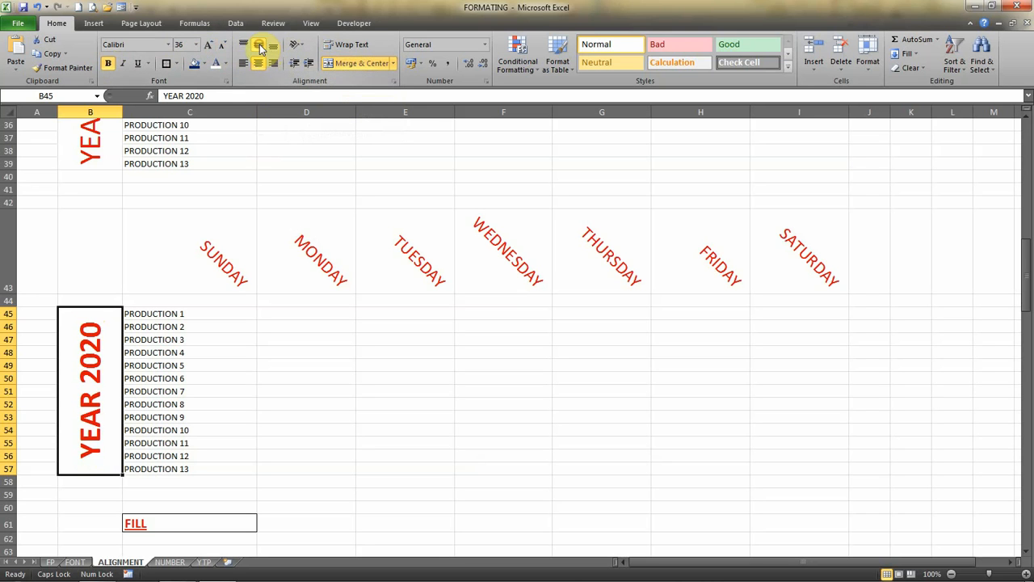
{"action": "left_click", "coordinate": [259, 63]}
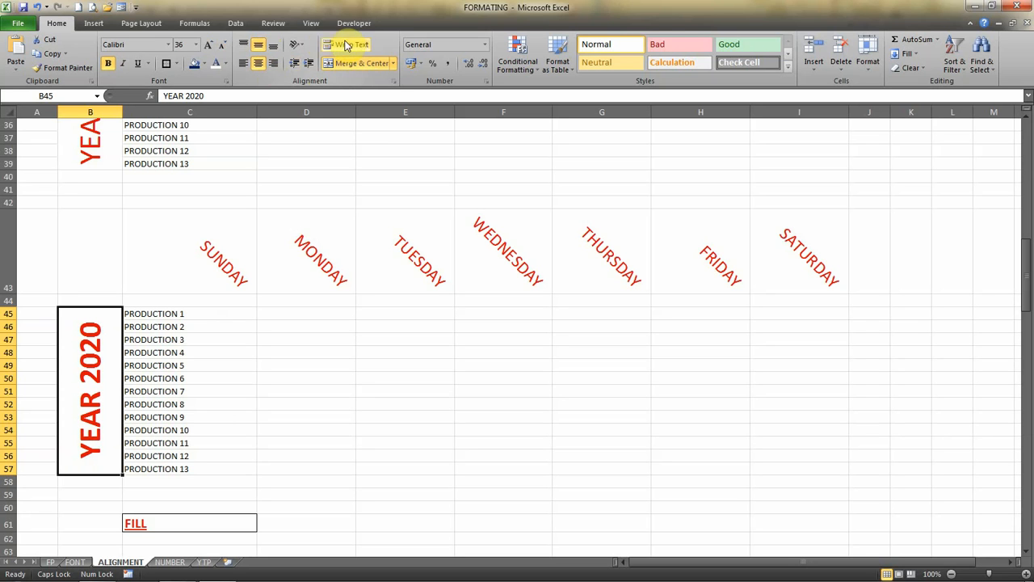
Try rotating the YEAR 2020 label's text down, and rotate it back up.
{"action": "left_click", "coordinate": [301, 44]}
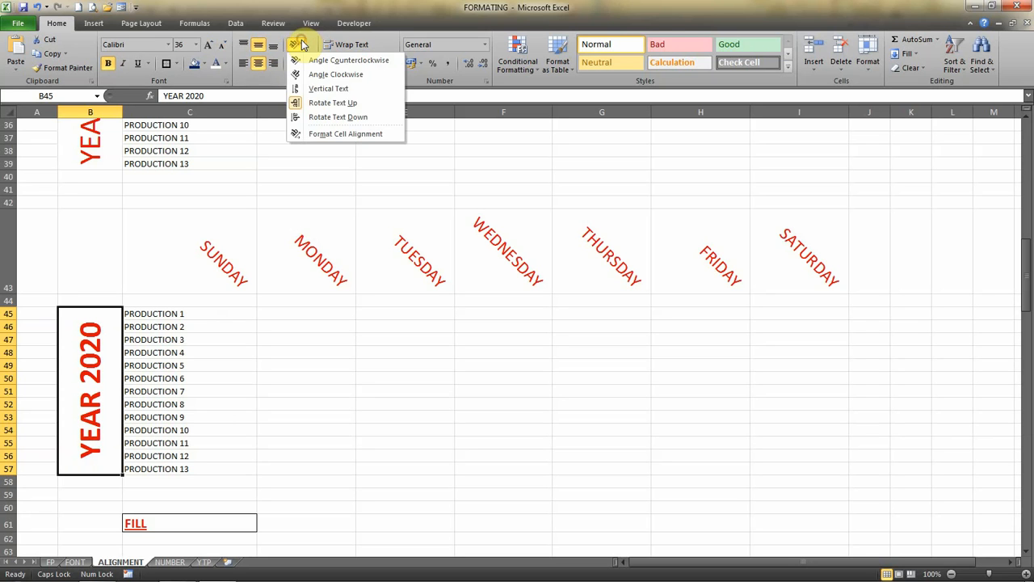
{"action": "left_click", "coordinate": [327, 113]}
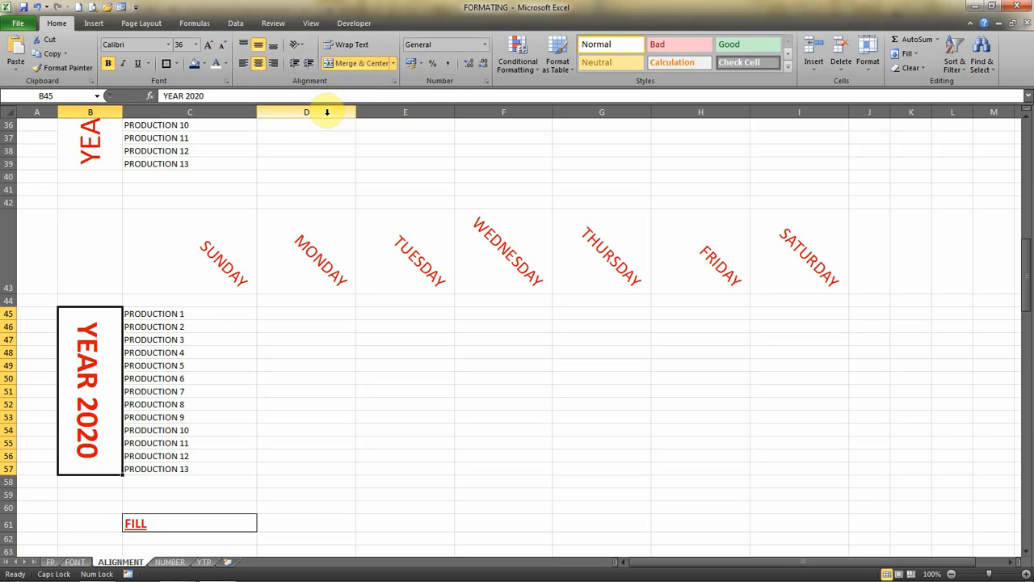
{"action": "left_click", "coordinate": [299, 45]}
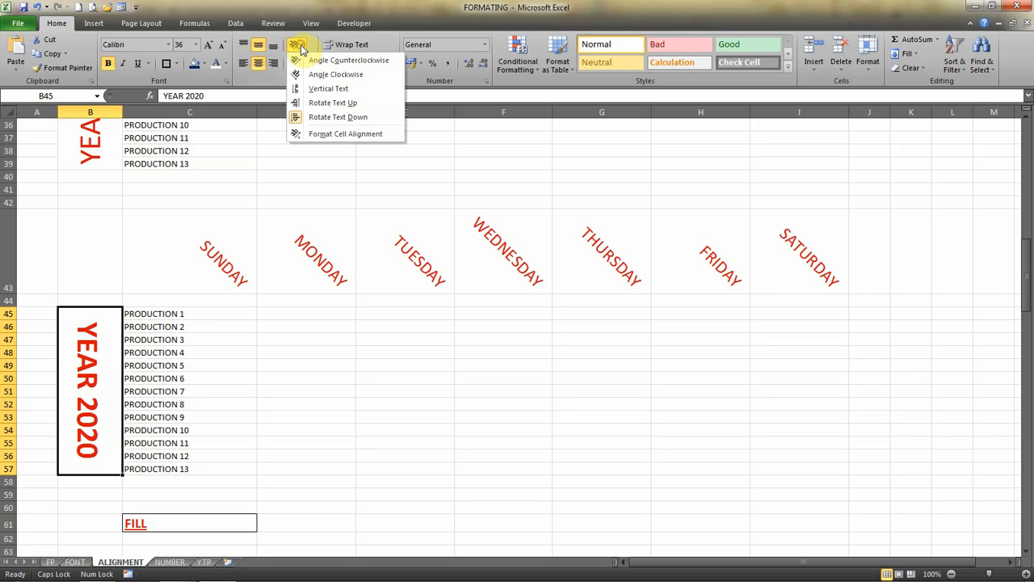
{"action": "left_click", "coordinate": [338, 105]}
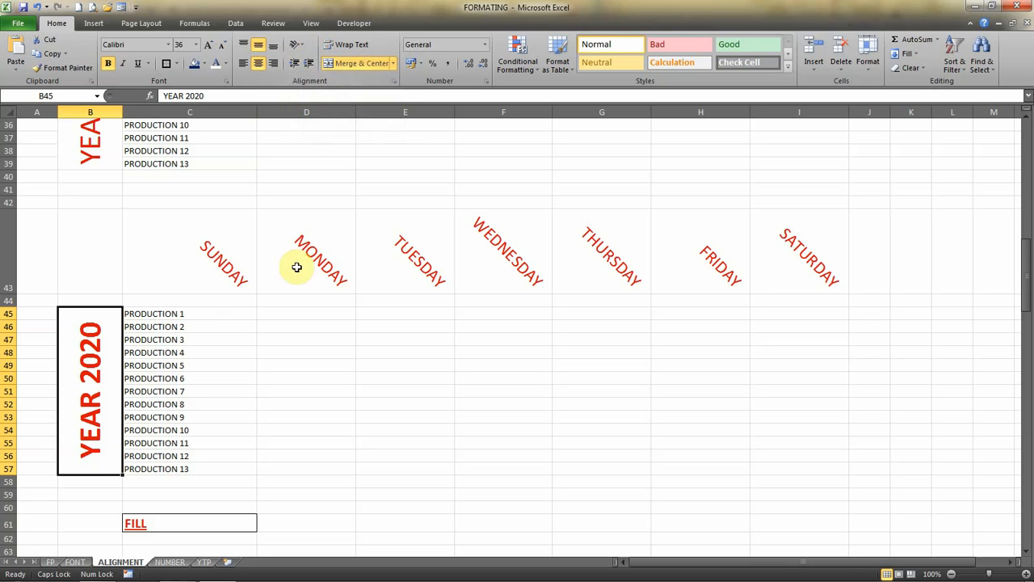
Examine the horizontal text alignment options in the Format Cells dialog for the YEAR 2020 label, and cancel without changes.
{"action": "left_click", "coordinate": [302, 46]}
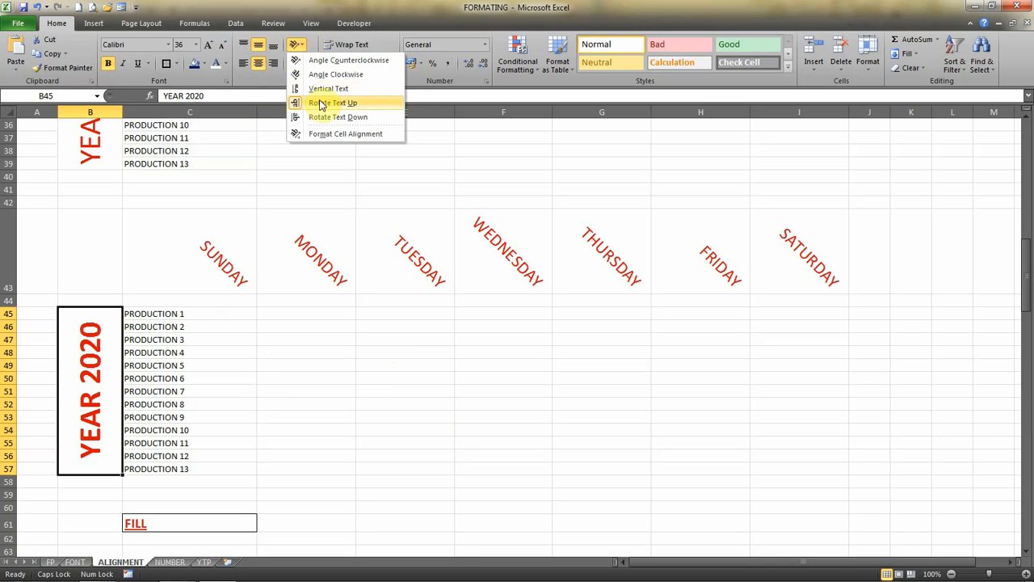
{"action": "left_click", "coordinate": [328, 139]}
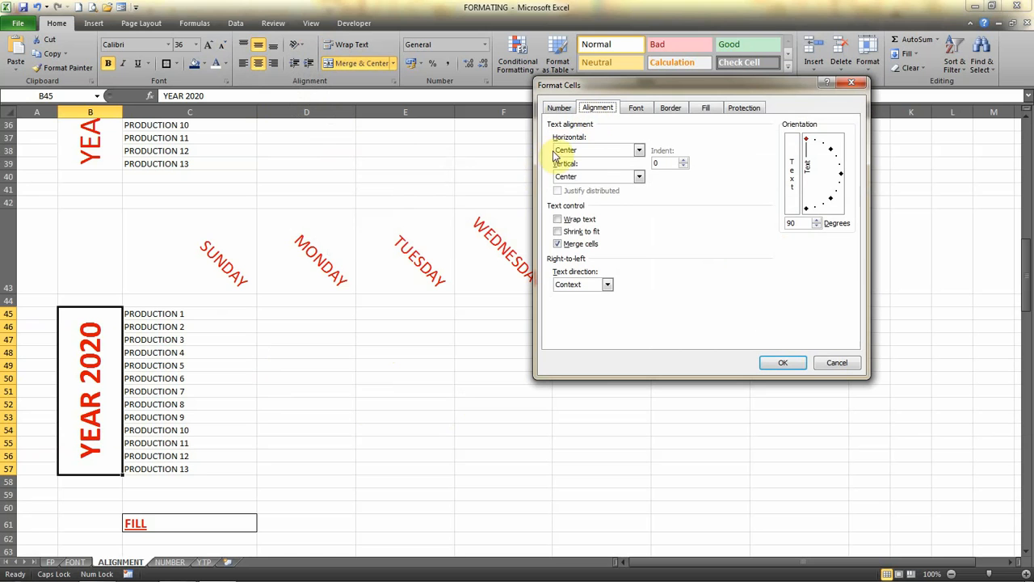
{"action": "left_click", "coordinate": [632, 153]}
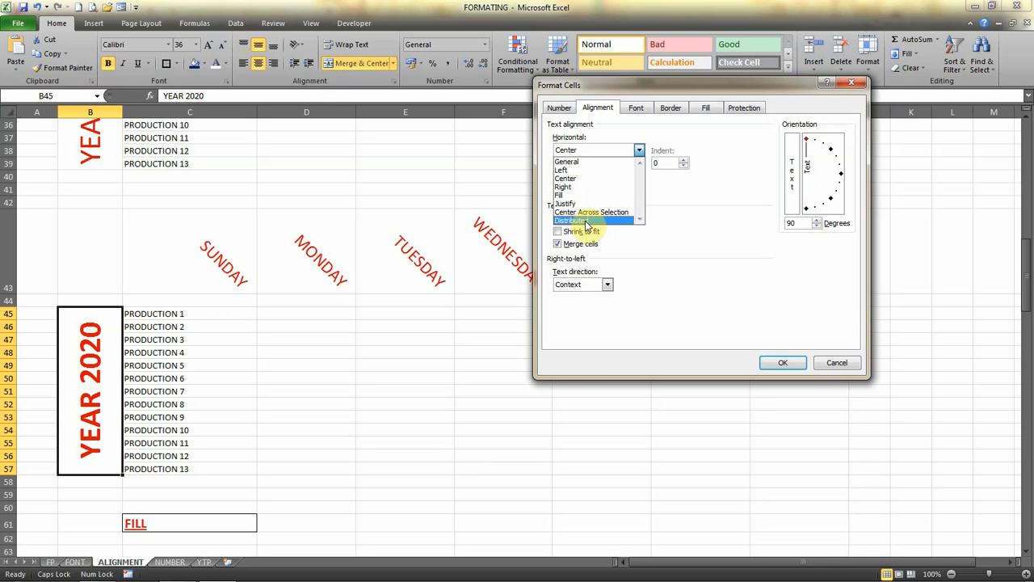
{"action": "left_click", "coordinate": [836, 364]}
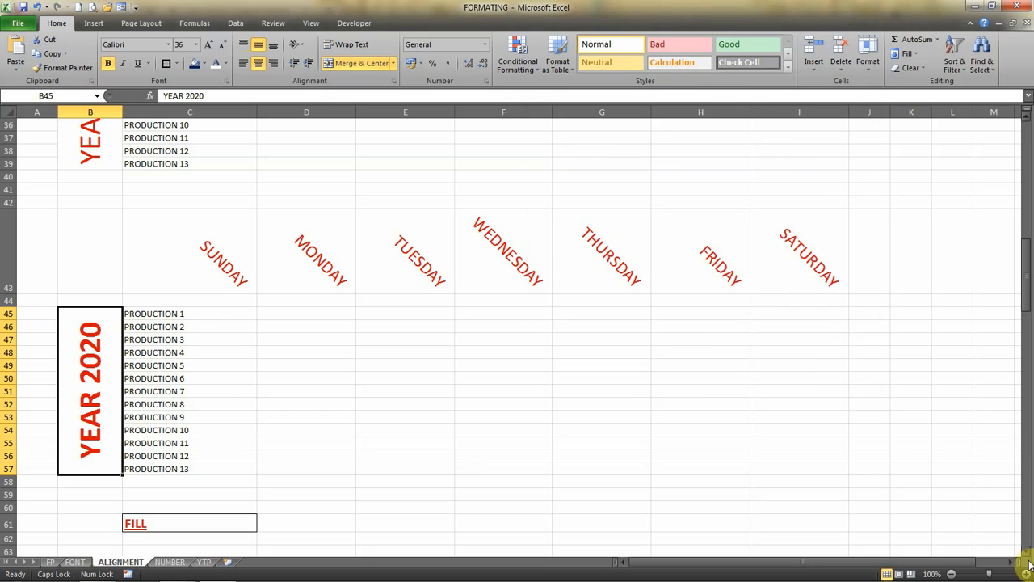
Compare the single dots in row 64 of the FILL section with the dotted example cells in row 69.
{"action": "scroll", "coordinate": [1027, 554], "scroll_direction": "down", "scroll_amount": 3}
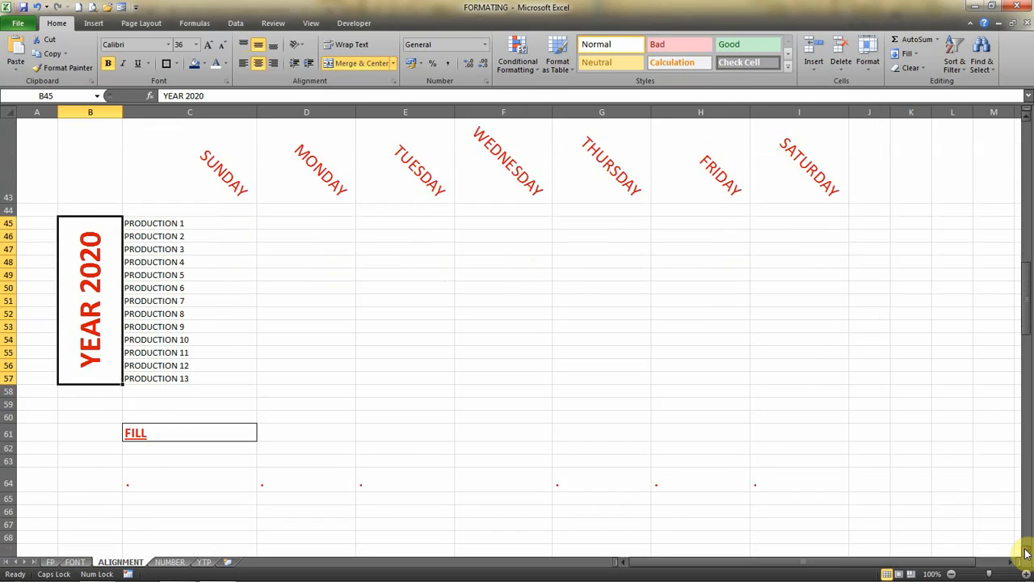
{"action": "scroll", "coordinate": [1027, 554], "scroll_direction": "down", "scroll_amount": 2}
{"action": "left_click", "coordinate": [154, 354]}
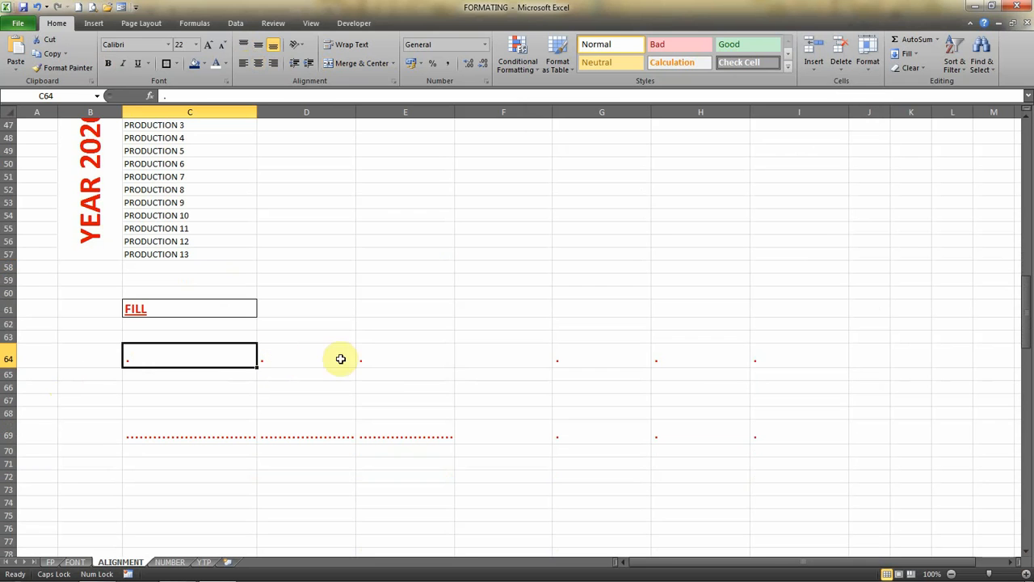
{"action": "left_click", "coordinate": [400, 356]}
{"action": "left_click", "coordinate": [315, 359]}
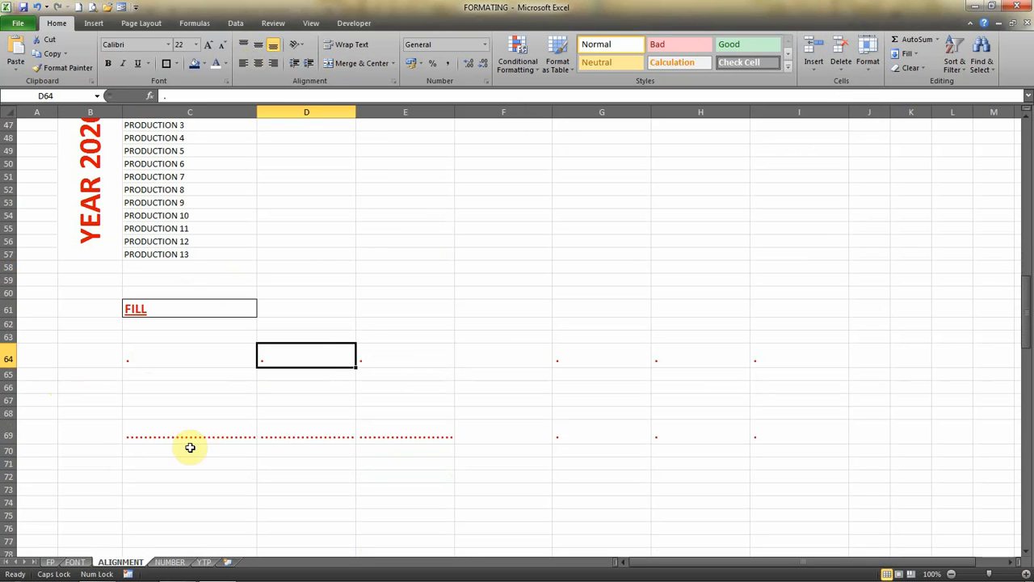
{"action": "left_click", "coordinate": [135, 362]}
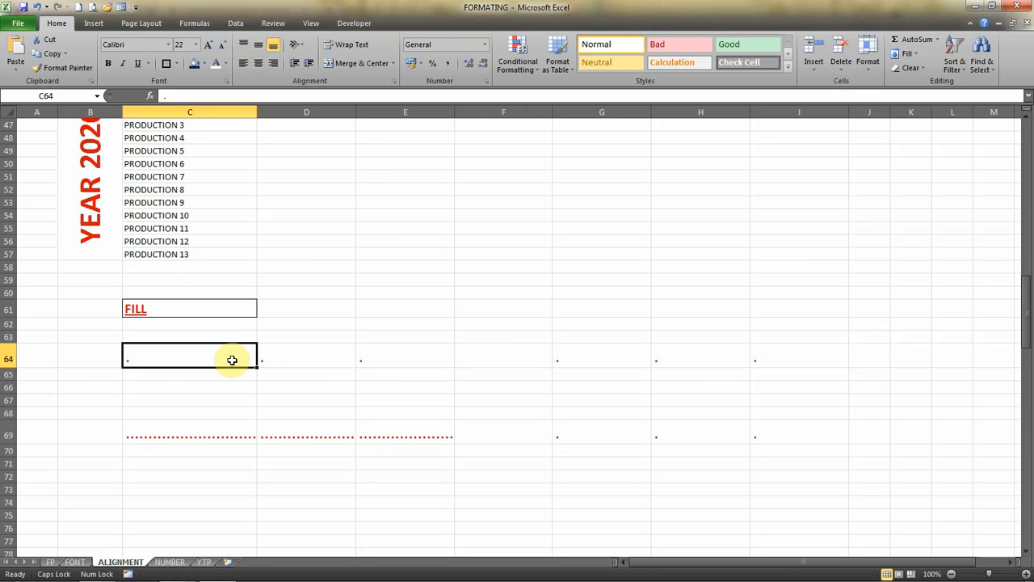
{"action": "left_click", "coordinate": [186, 435]}
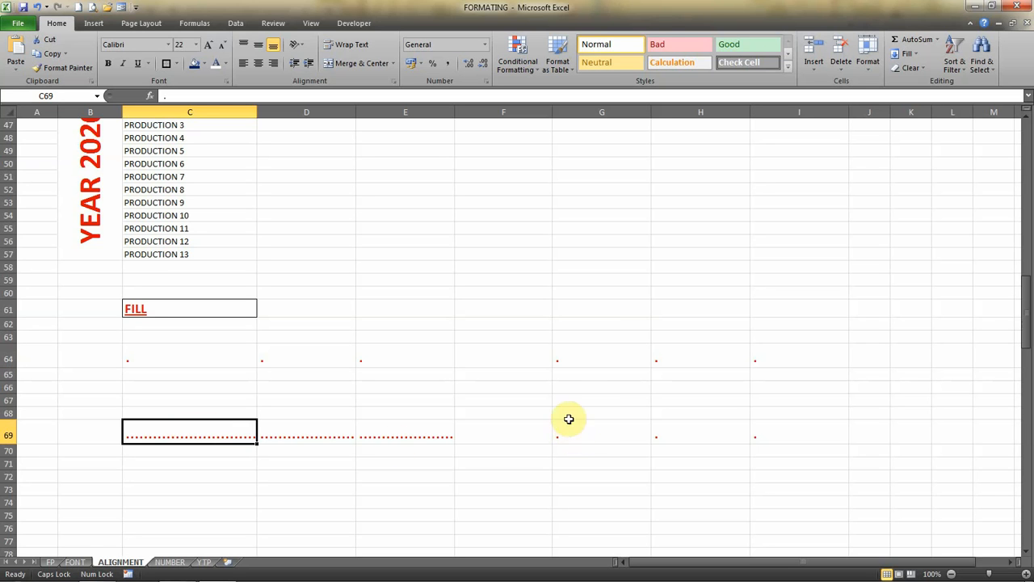
Set the horizontal text alignment of the dot in cell G64 to Fill.
{"action": "left_click", "coordinate": [565, 360]}
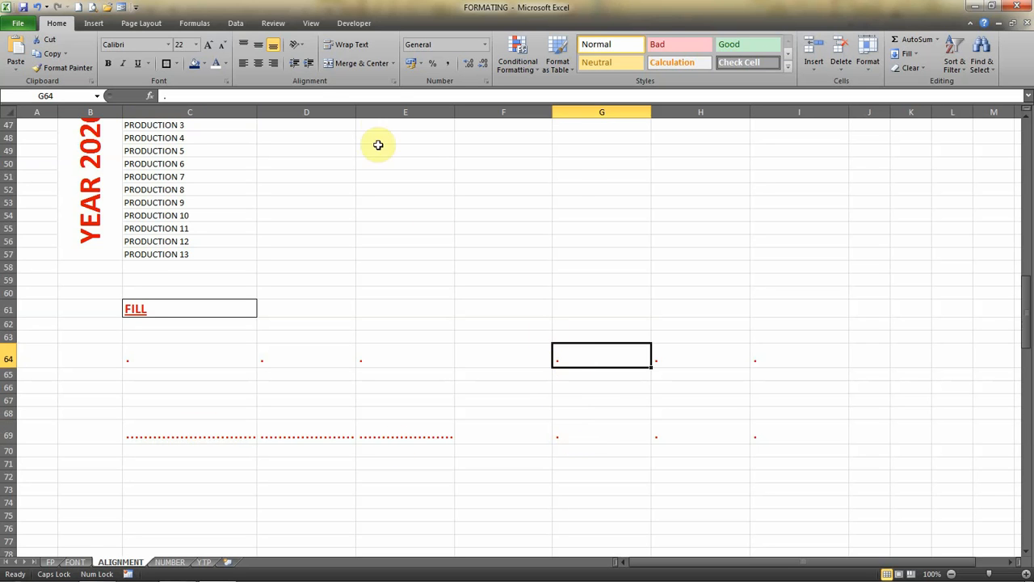
{"action": "left_click", "coordinate": [295, 44]}
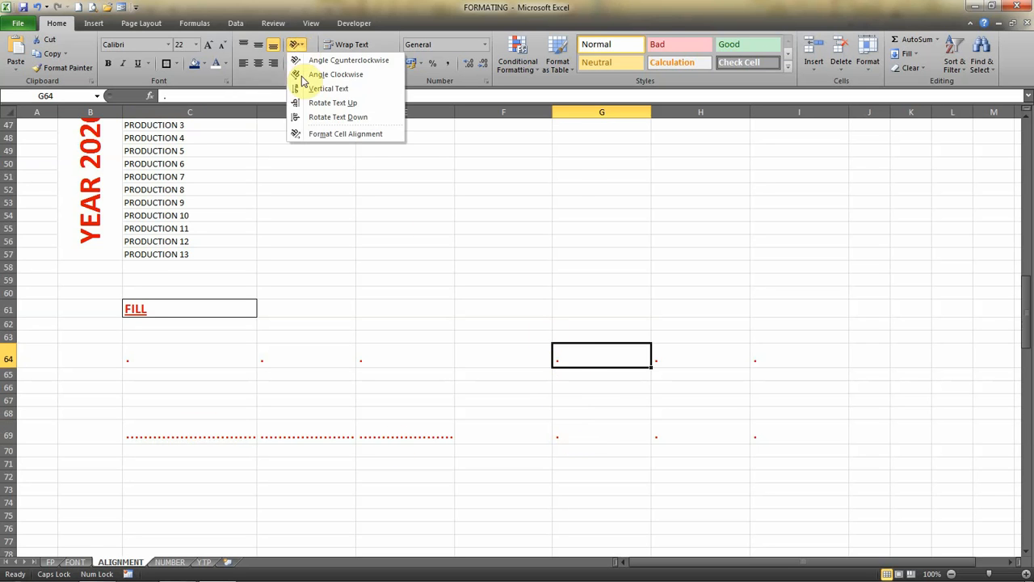
{"action": "left_click", "coordinate": [329, 134]}
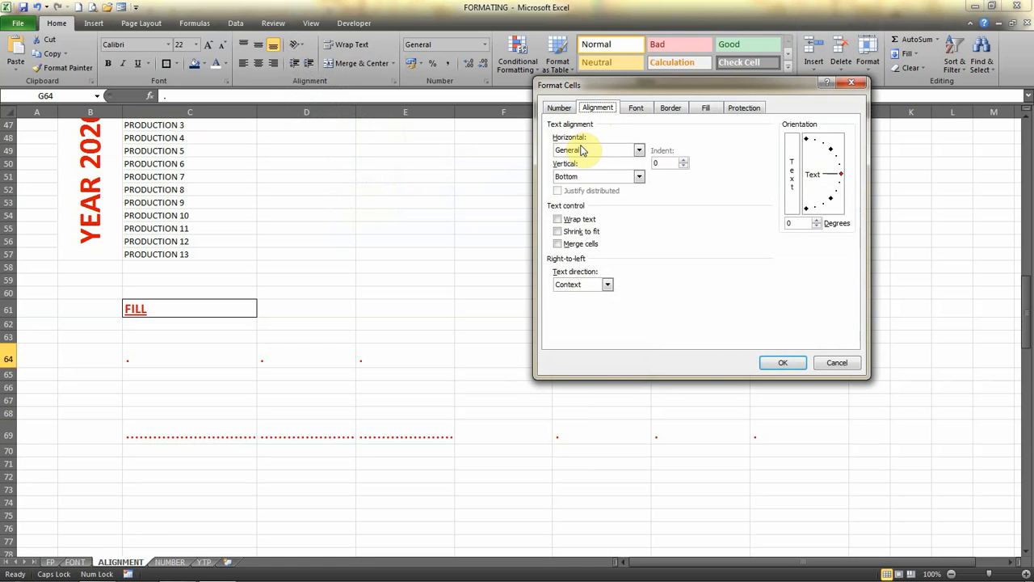
{"action": "left_click", "coordinate": [582, 150]}
{"action": "left_click", "coordinate": [563, 198]}
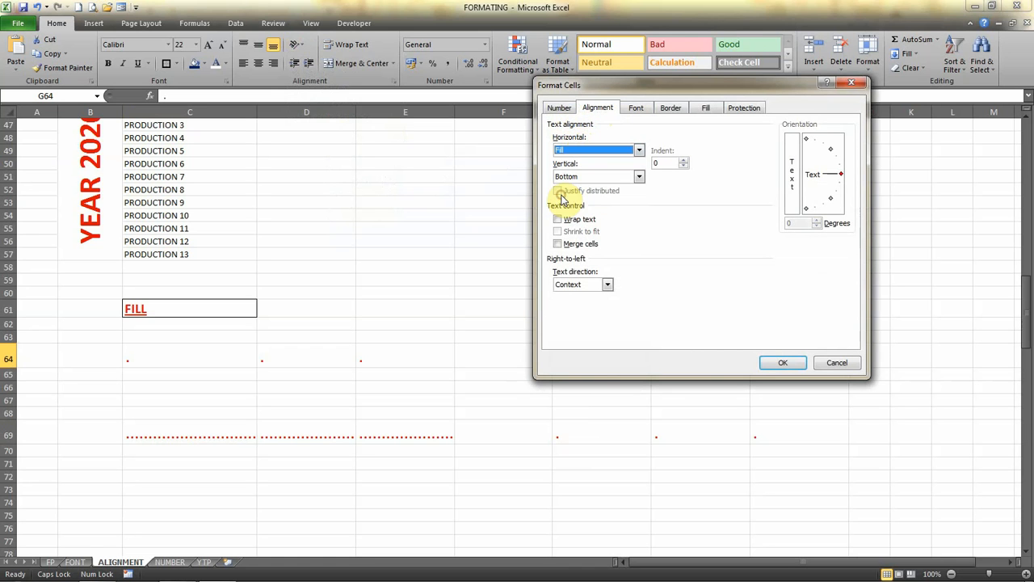
{"action": "left_click", "coordinate": [777, 360]}
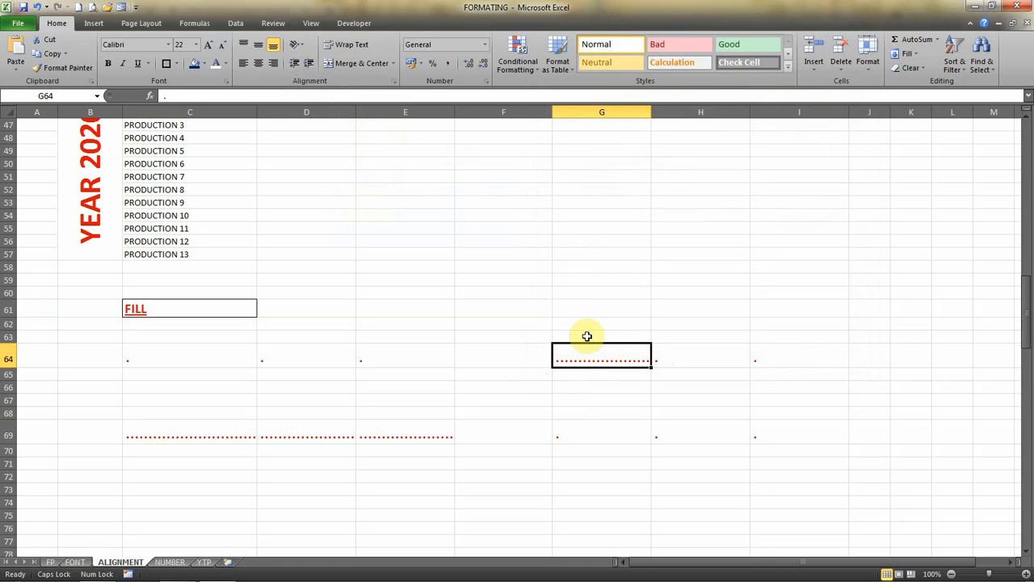
Replace the dot in cell H64 with a # character.
{"action": "left_click", "coordinate": [677, 365]}
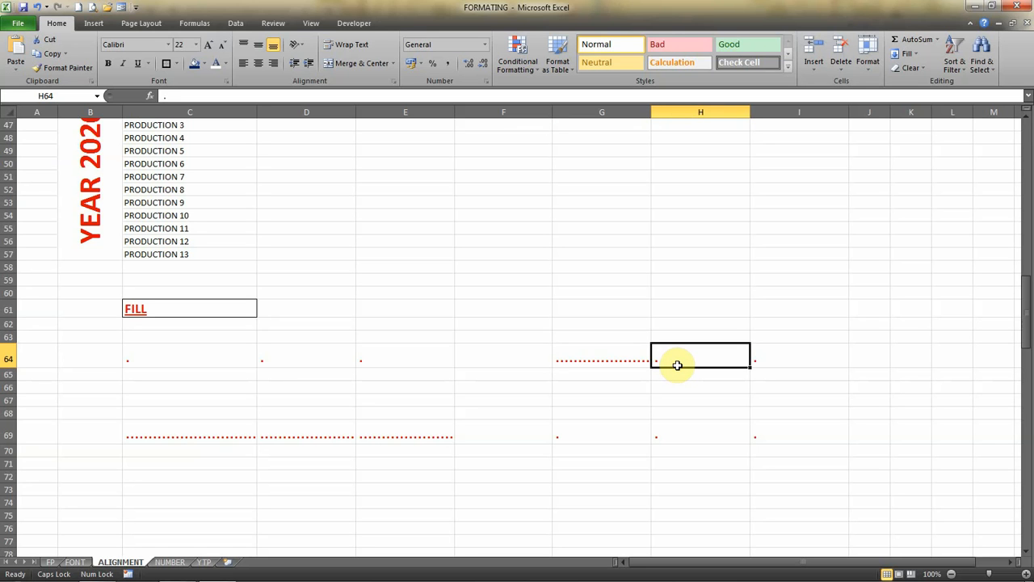
{"action": "type", "text": "#"}
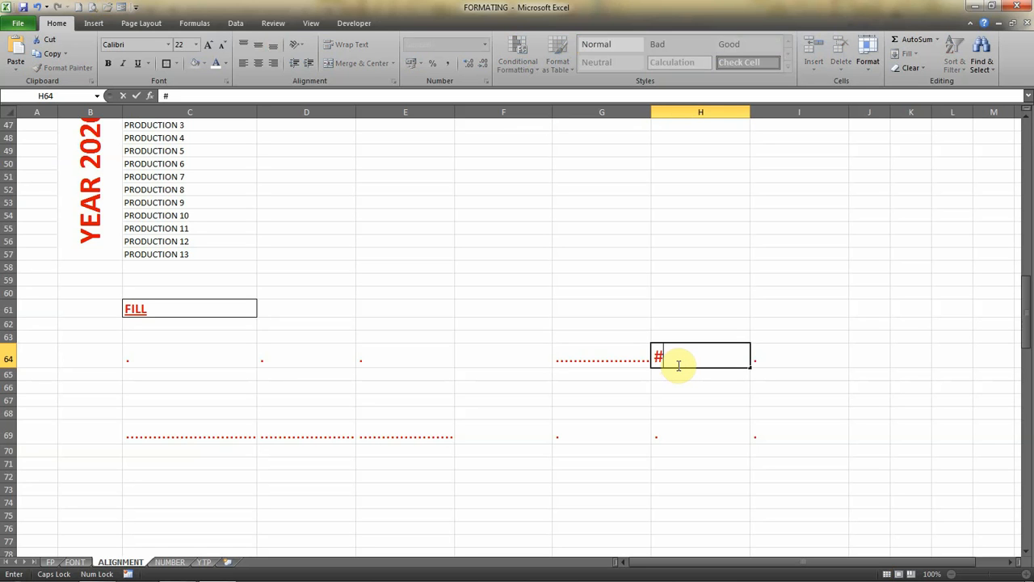
{"action": "key", "text": "Return"}
Apply the Fill horizontal alignment to the # character in cell H64.
{"action": "left_click", "coordinate": [678, 364]}
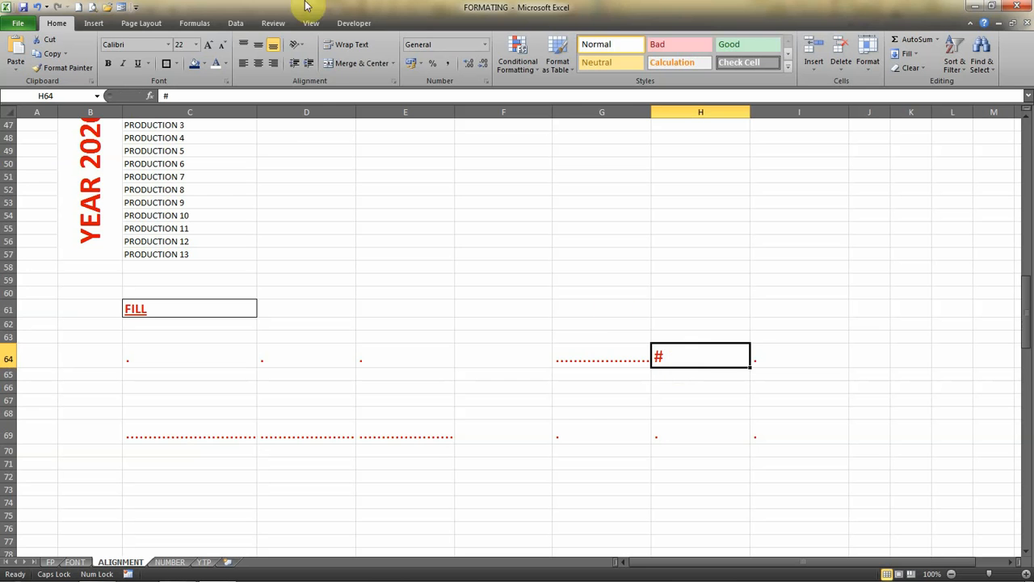
{"action": "left_click", "coordinate": [297, 43]}
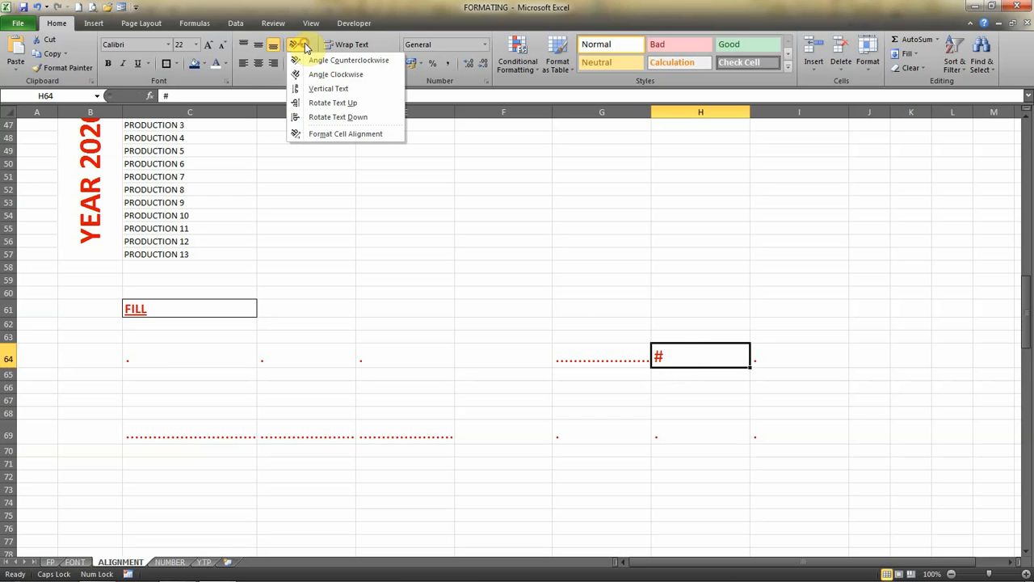
{"action": "left_click", "coordinate": [335, 134]}
{"action": "left_click", "coordinate": [613, 149]}
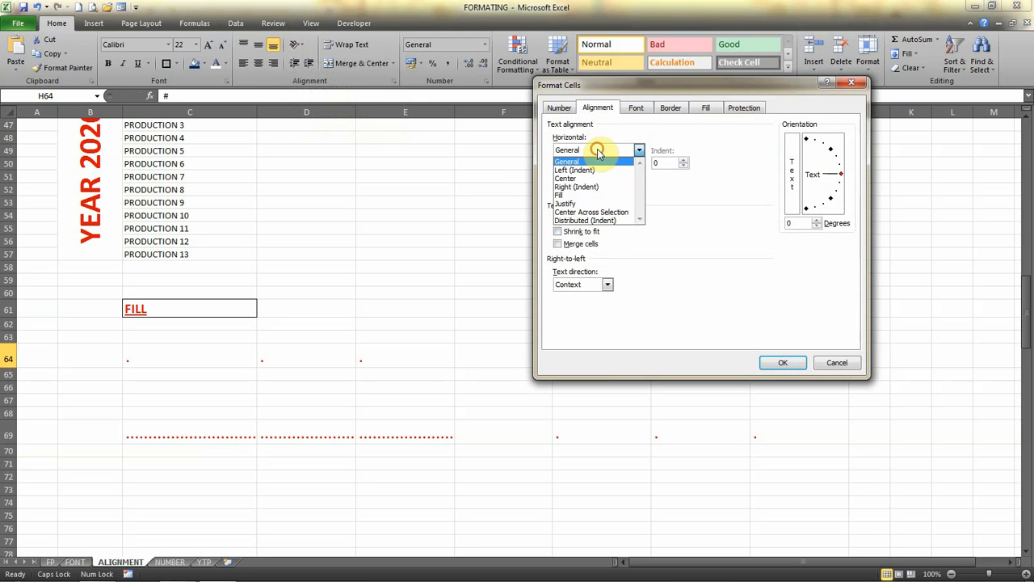
{"action": "left_click", "coordinate": [588, 197]}
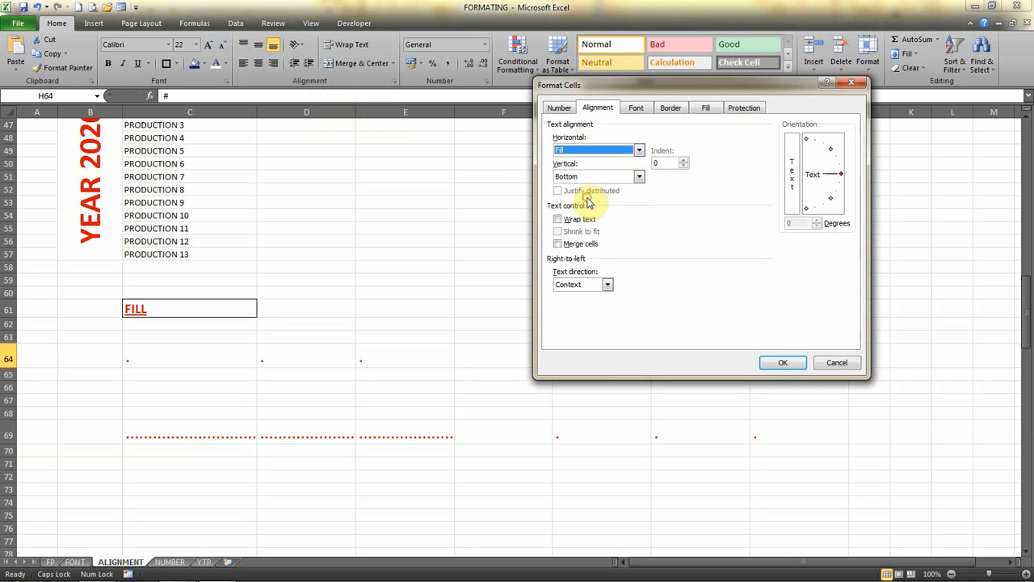
{"action": "left_click", "coordinate": [781, 365]}
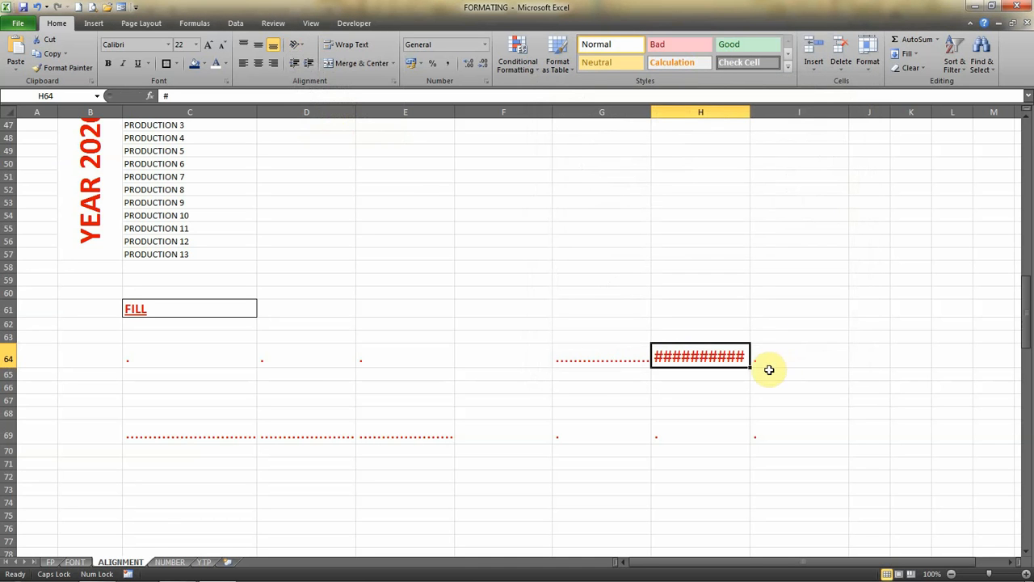
Set the horizontal alignment of the three dot cells G69:I69 to Fill together.
{"action": "left_click", "coordinate": [585, 431]}
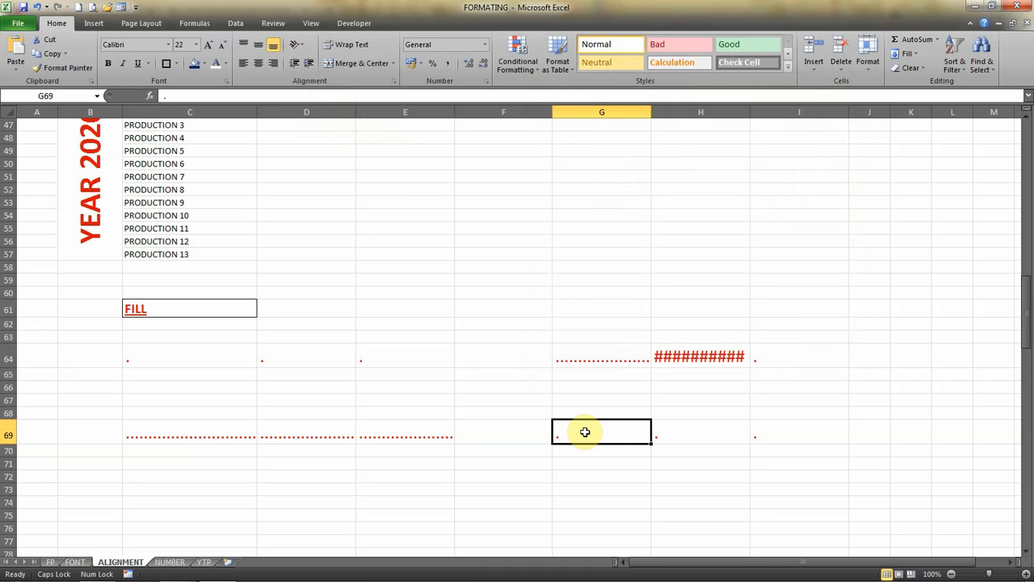
{"action": "key", "text": "shift+Right"}
{"action": "key", "text": "shift+Right"}
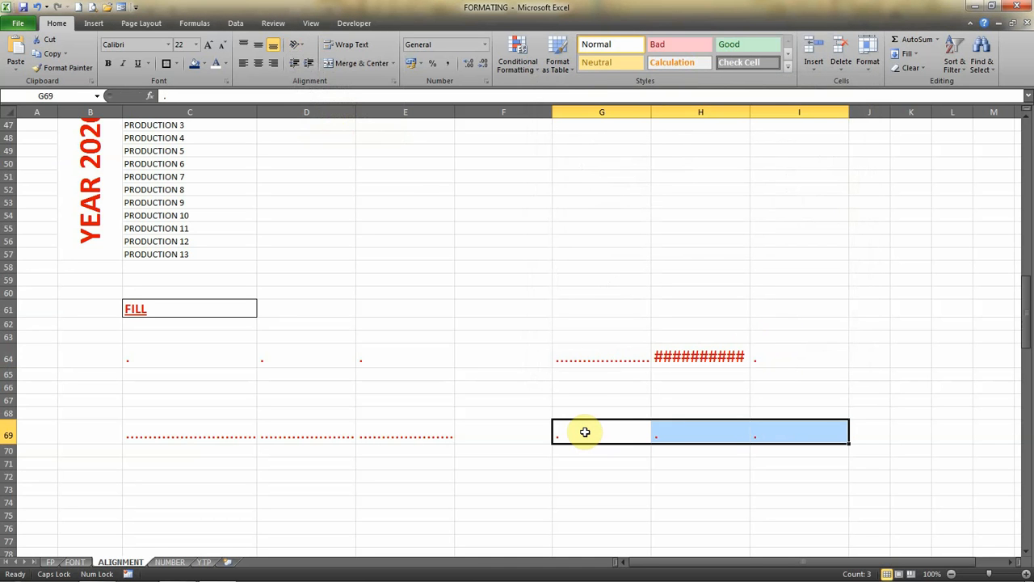
{"action": "left_click", "coordinate": [299, 45]}
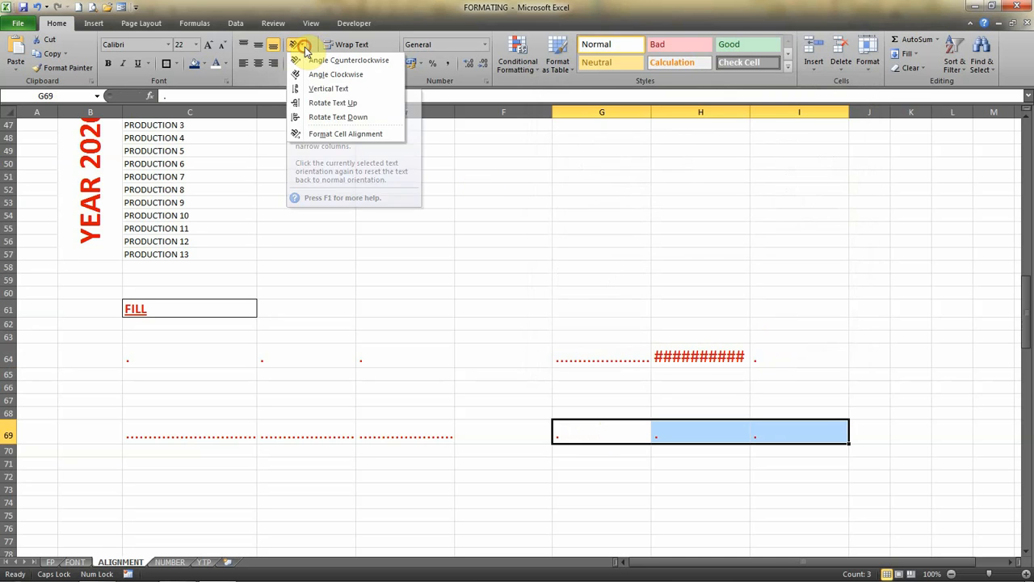
{"action": "left_click", "coordinate": [327, 134]}
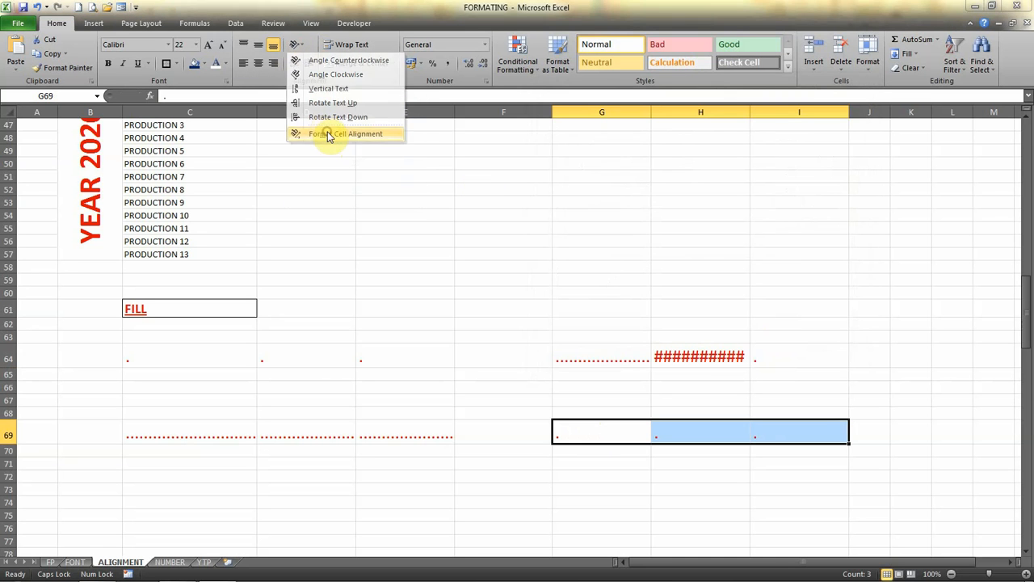
{"action": "left_click", "coordinate": [638, 149]}
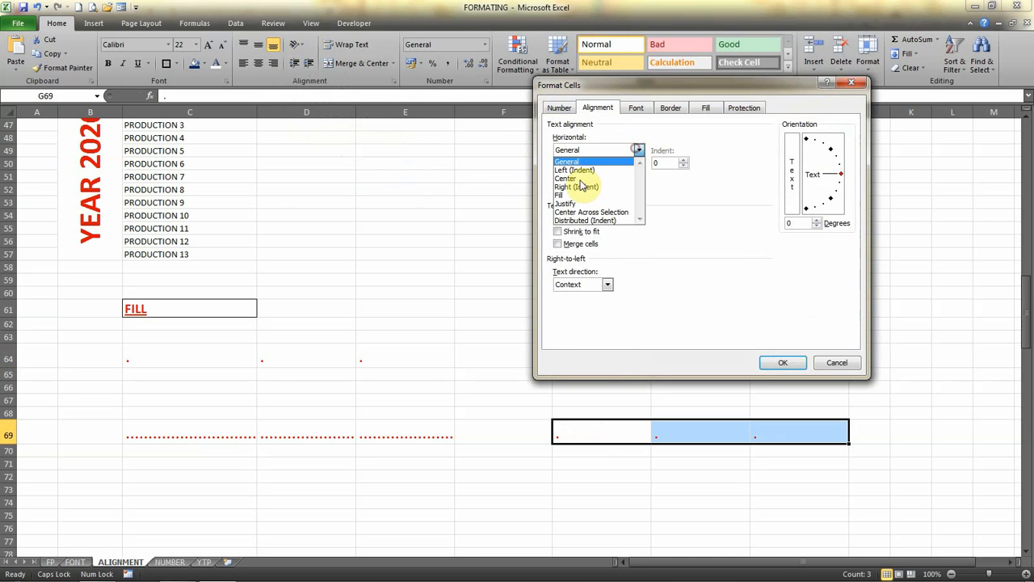
{"action": "left_click", "coordinate": [575, 194]}
{"action": "left_click", "coordinate": [787, 362]}
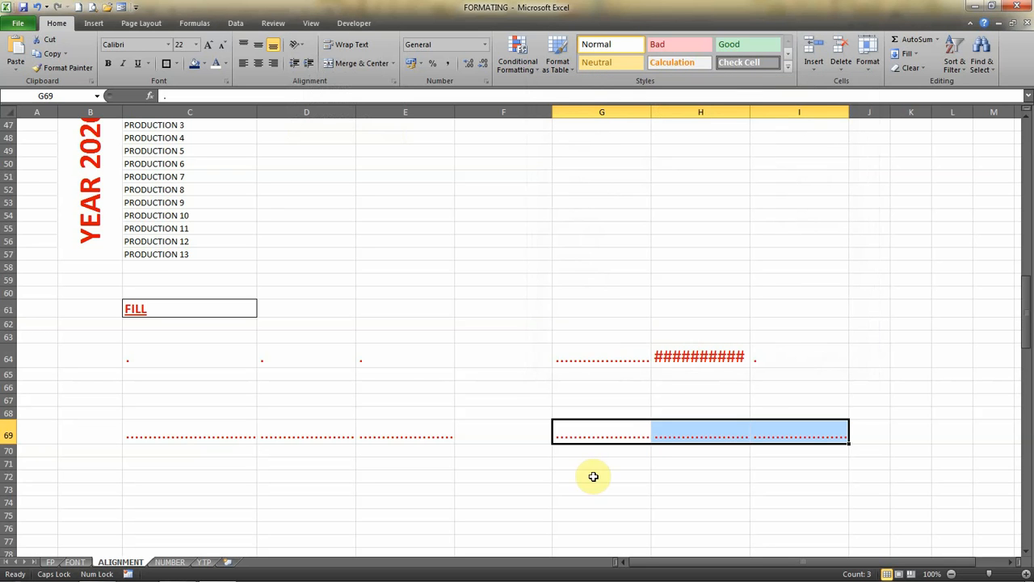
Compare the overflowing quote in cell C80 with the justified example in cell C83.
{"action": "left_click", "coordinate": [1027, 555]}
{"action": "left_click_drag", "start_coordinate": [1027, 554], "coordinate": [1027, 554]}
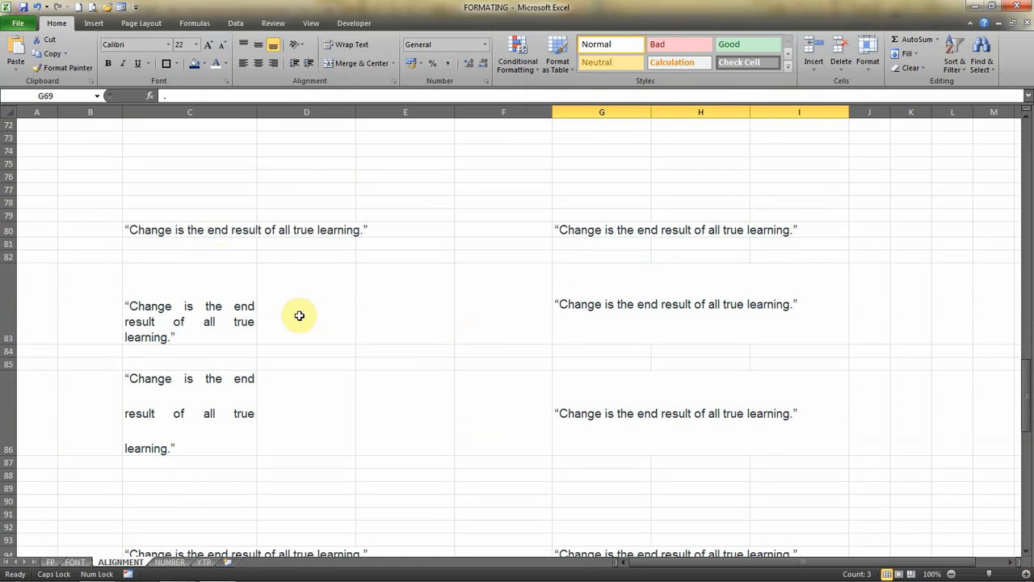
{"action": "left_click", "coordinate": [150, 229]}
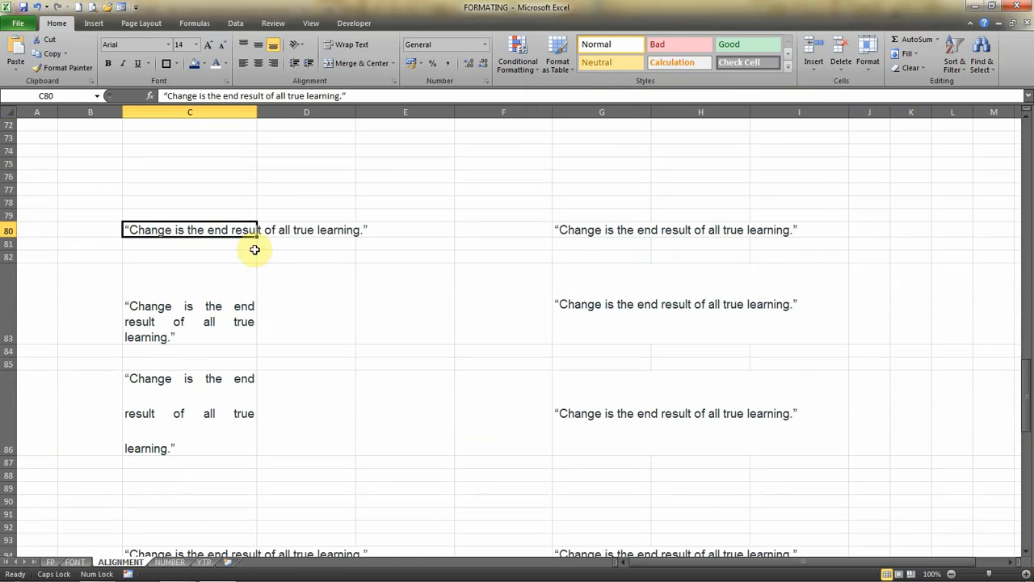
{"action": "left_click", "coordinate": [280, 239]}
{"action": "left_click", "coordinate": [278, 231]}
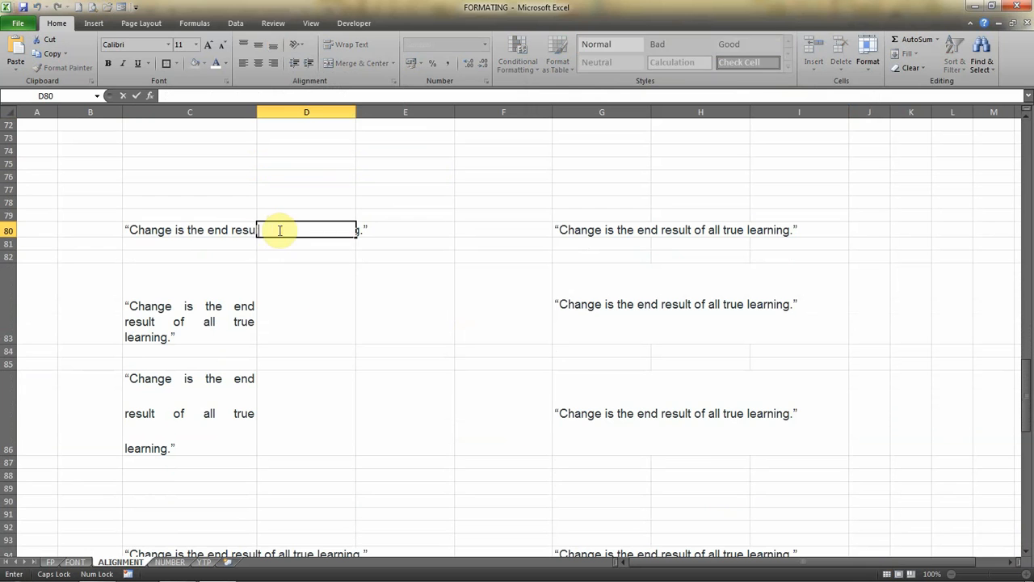
{"action": "left_click", "coordinate": [185, 229]}
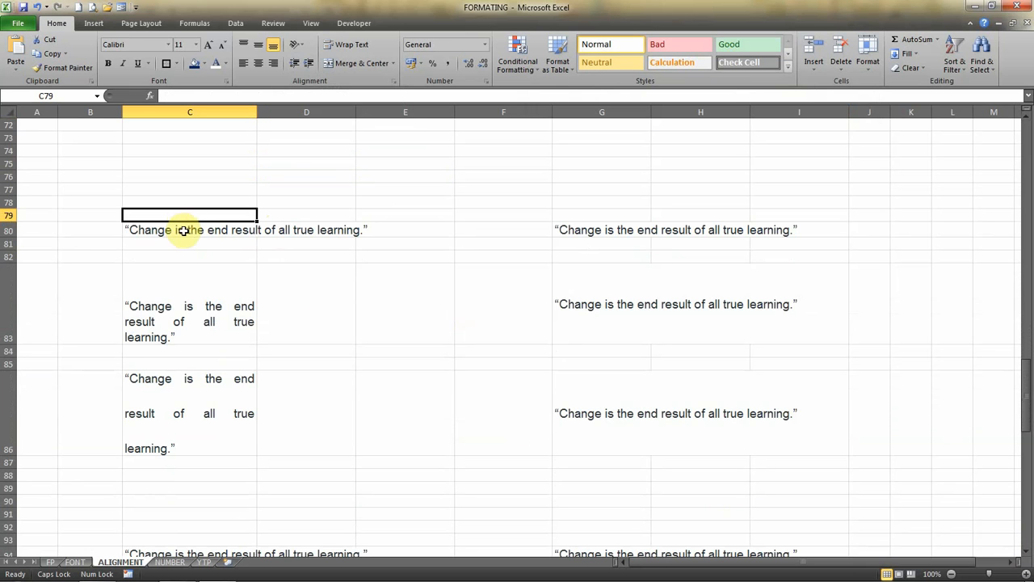
{"action": "left_click", "coordinate": [179, 283]}
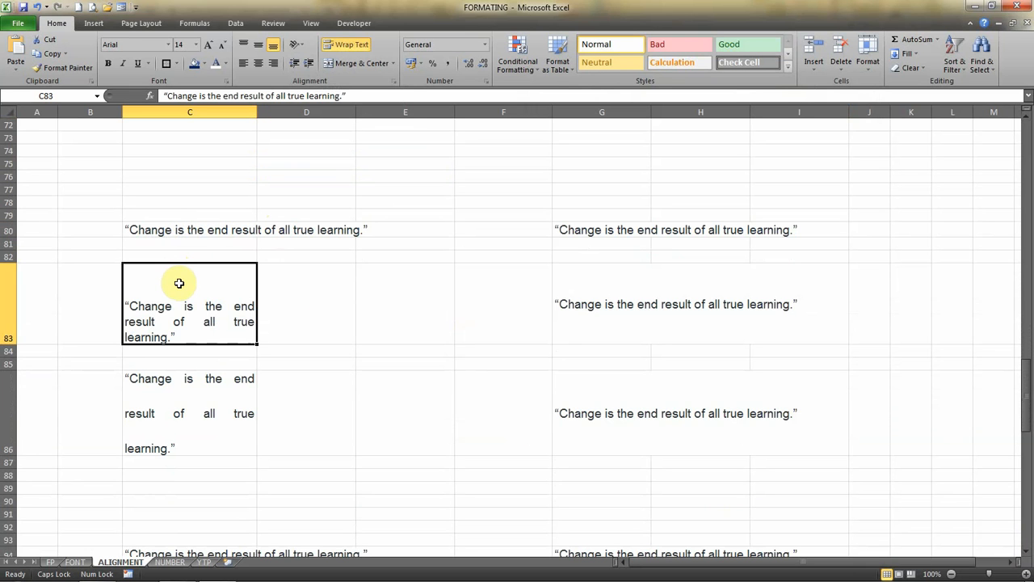
Set the horizontal text alignment of the quote in cell G83 to Justify.
{"action": "left_click", "coordinate": [612, 287]}
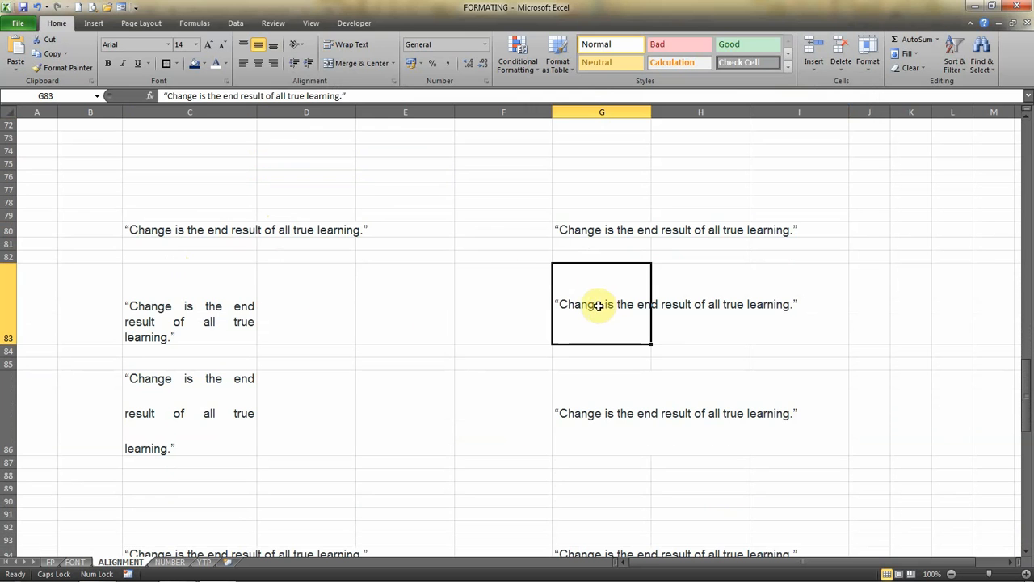
{"action": "left_click", "coordinate": [296, 44]}
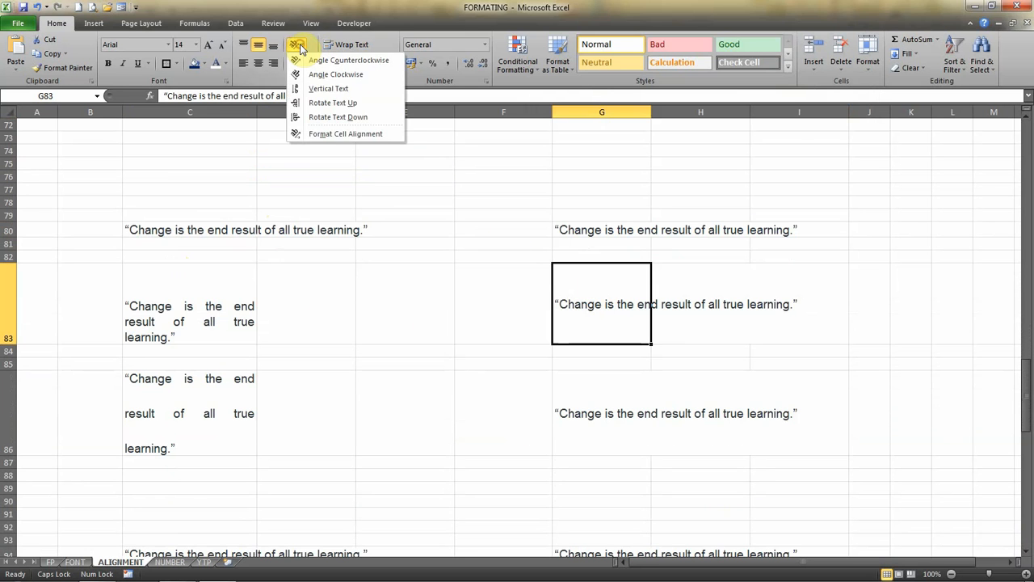
{"action": "left_click", "coordinate": [325, 132]}
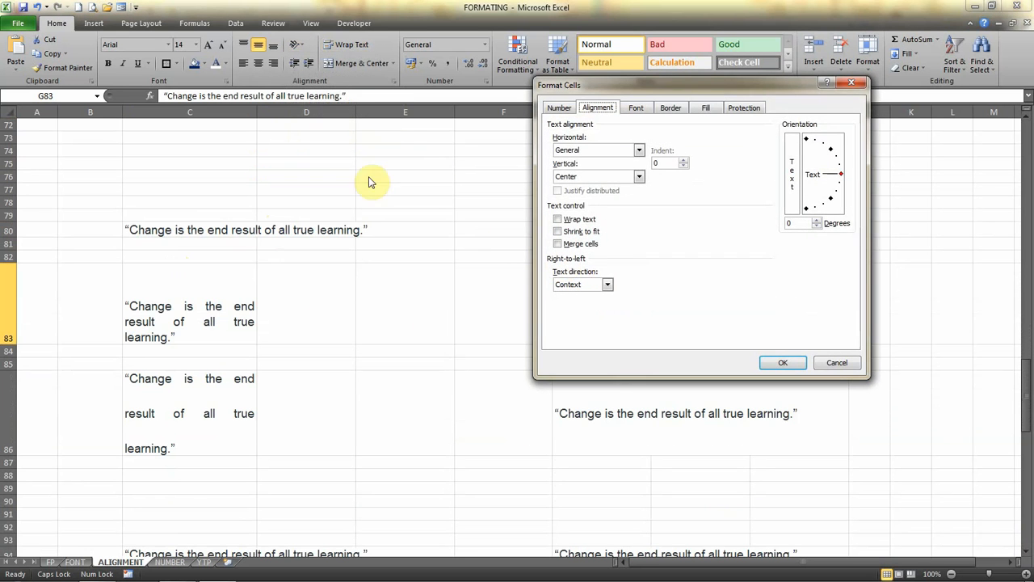
{"action": "left_click", "coordinate": [587, 149]}
{"action": "left_click", "coordinate": [576, 205]}
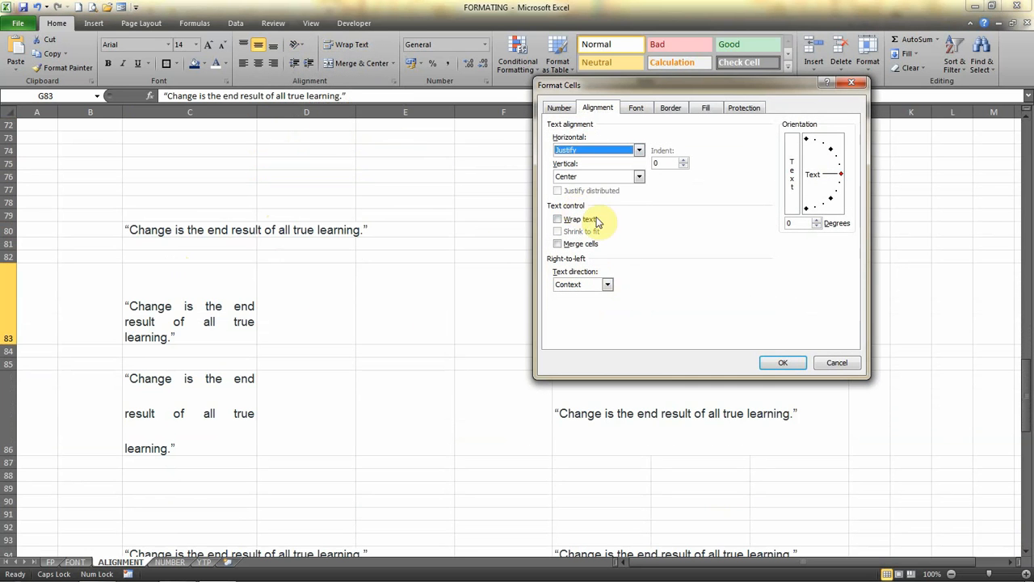
{"action": "left_click", "coordinate": [780, 363]}
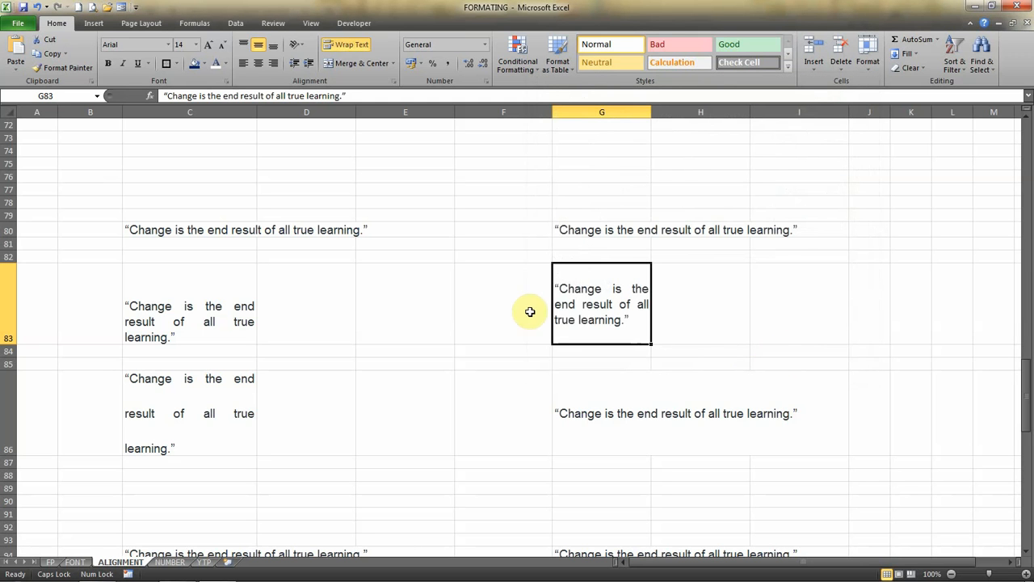
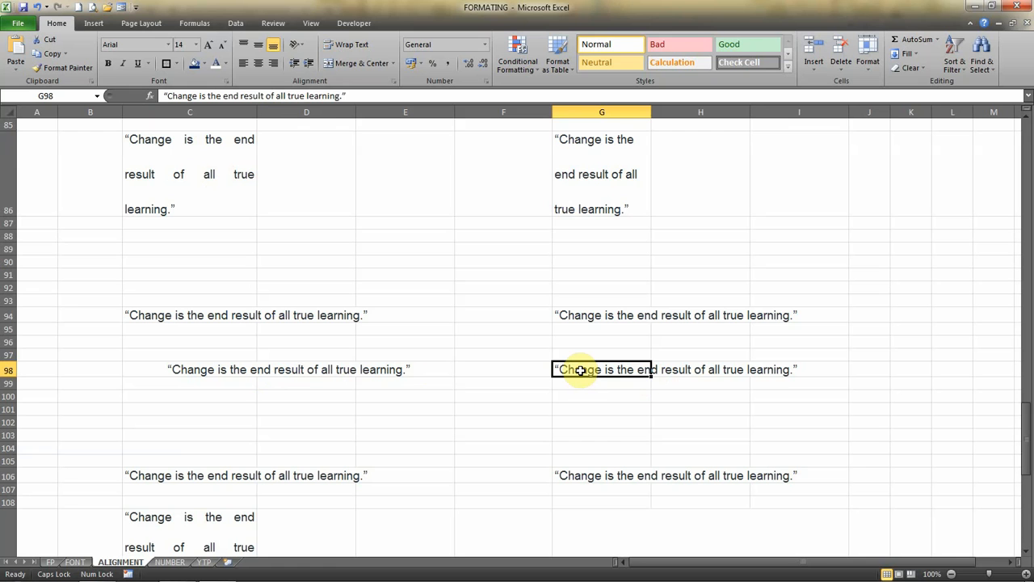
Set the horizontal alignment of the quote in cells G98:I98 to Center Across Selection and check the separate cells beneath it.
{"action": "key", "text": "shift+Right"}
{"action": "key", "text": "shift+Right"}
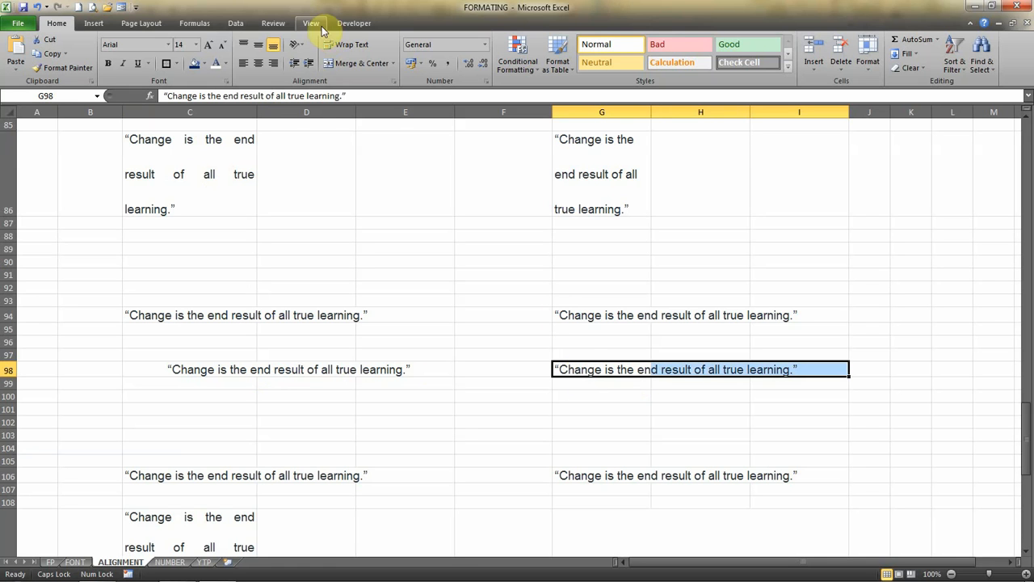
{"action": "left_click", "coordinate": [304, 47]}
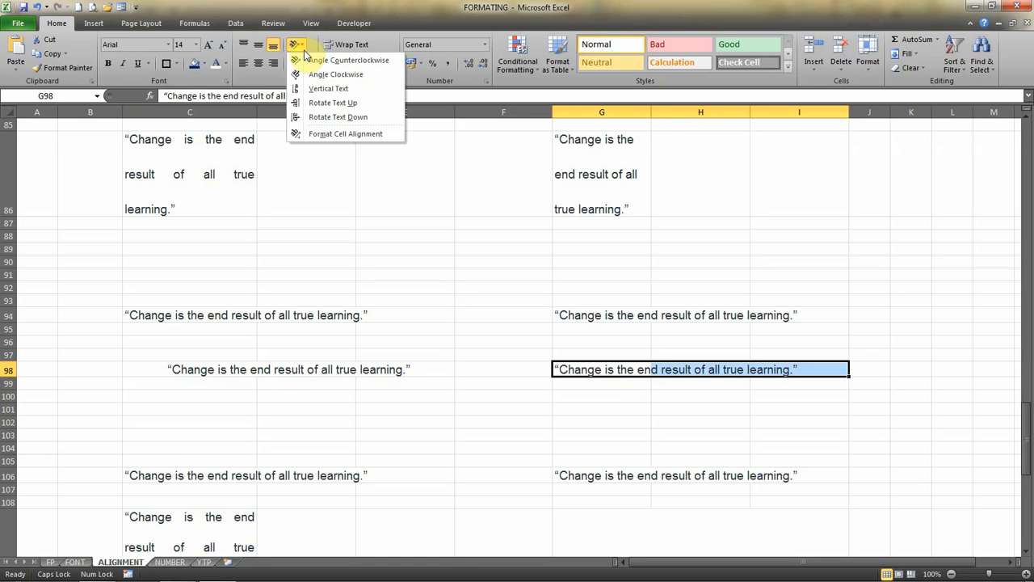
{"action": "left_click", "coordinate": [344, 135]}
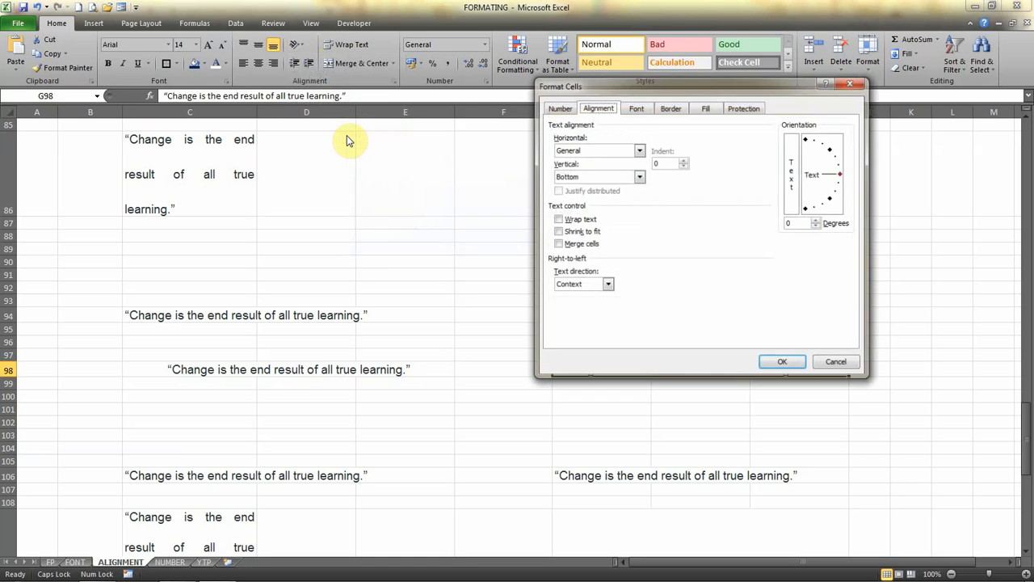
{"action": "left_click", "coordinate": [570, 154]}
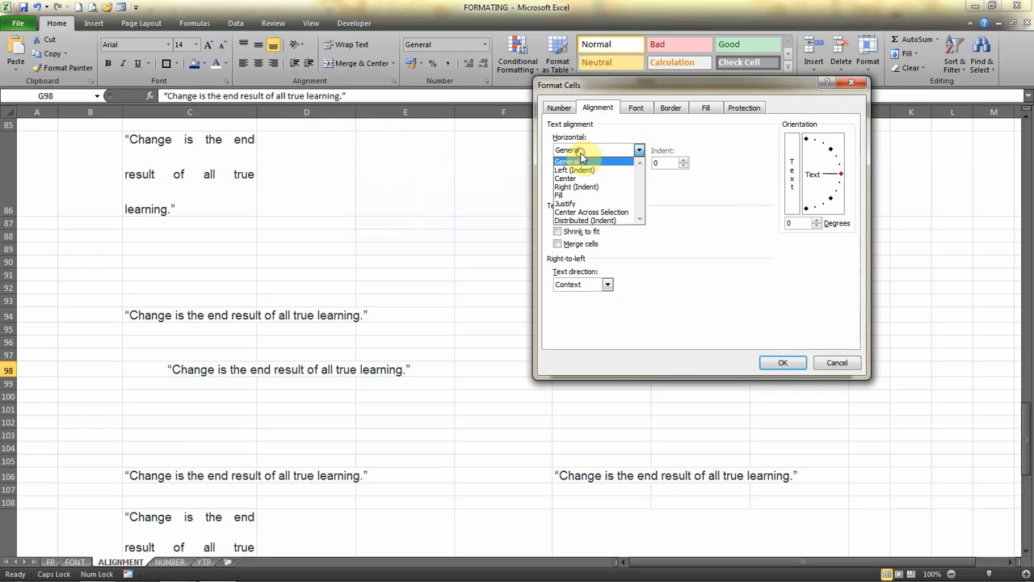
{"action": "left_click", "coordinate": [598, 213]}
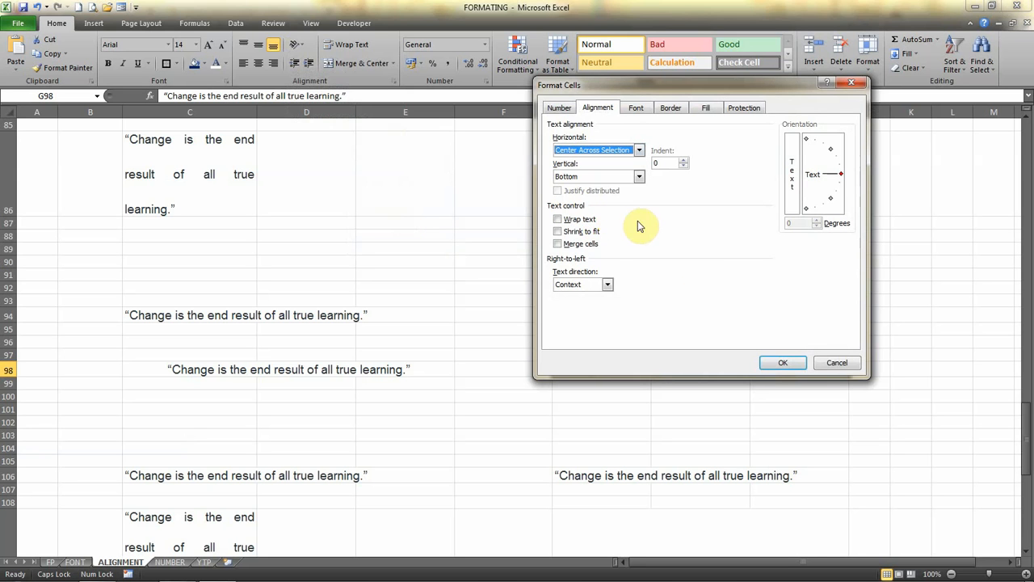
{"action": "left_click", "coordinate": [782, 363]}
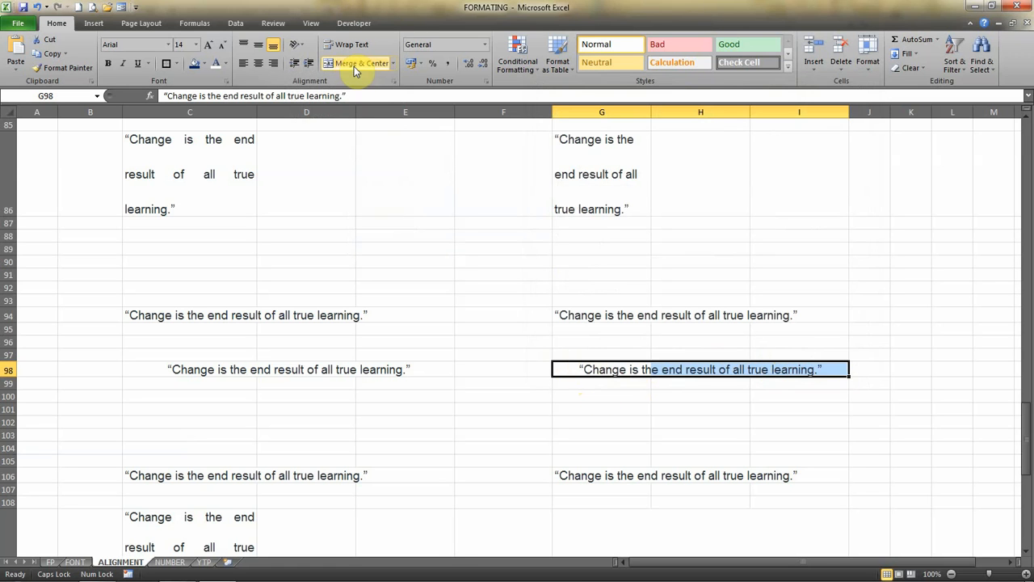
{"action": "left_click", "coordinate": [705, 369]}
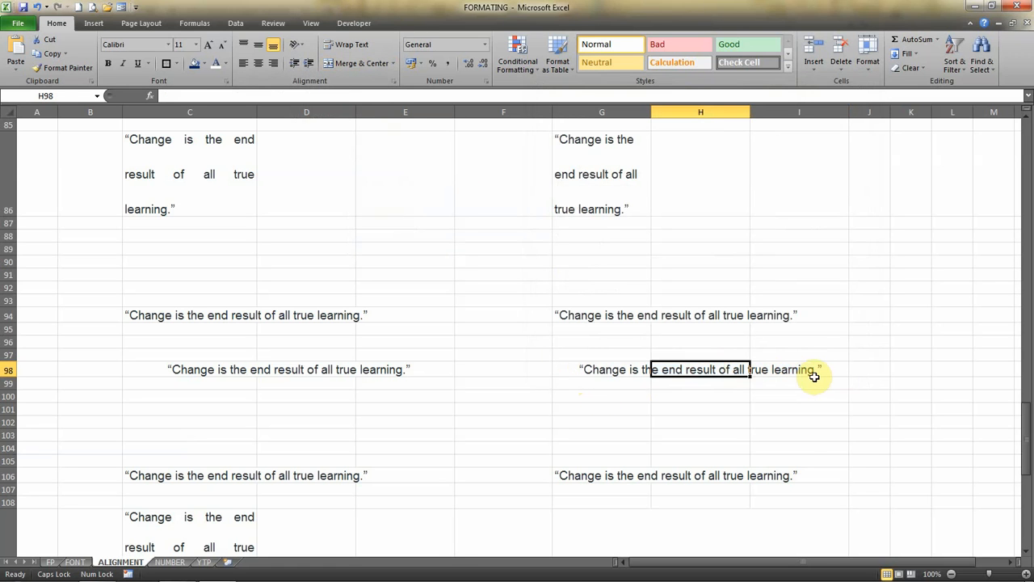
{"action": "left_click", "coordinate": [805, 368]}
{"action": "left_click", "coordinate": [589, 369]}
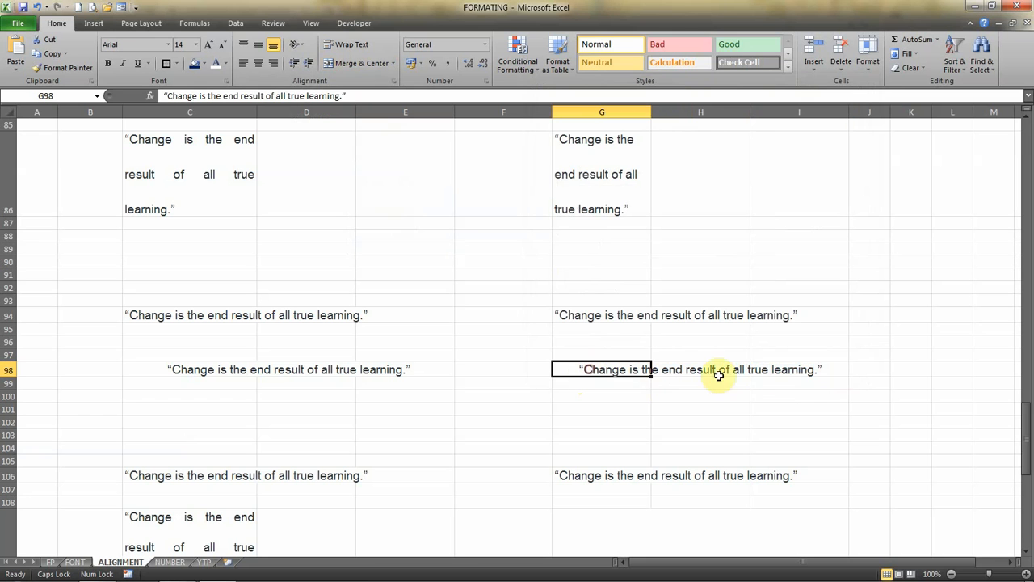
Select the quote in cell G109.
{"action": "left_click", "coordinate": [1027, 554]}
{"action": "left_click", "coordinate": [1027, 554]}
{"action": "left_click", "coordinate": [1027, 555]}
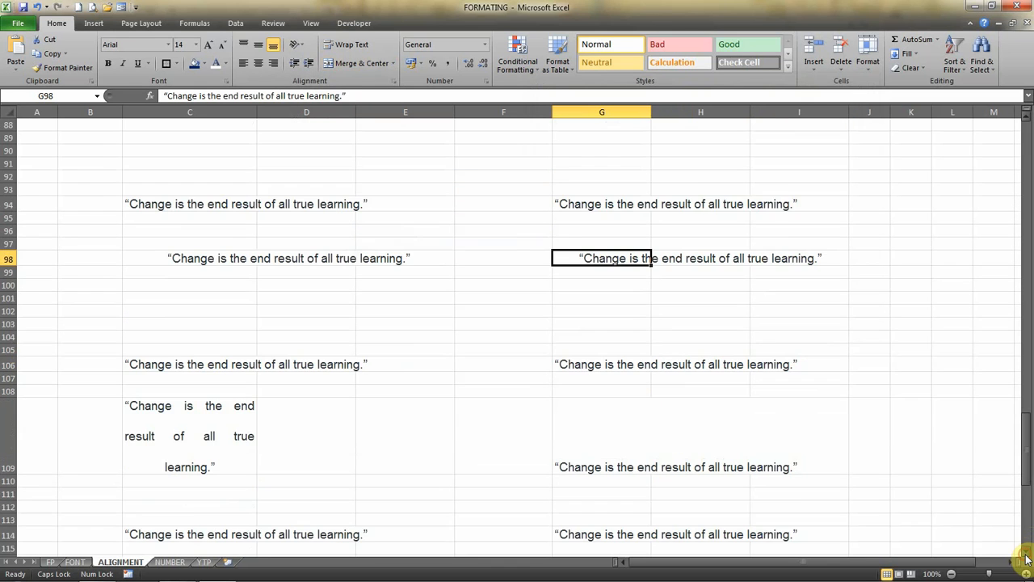
{"action": "left_click", "coordinate": [1027, 554]}
{"action": "left_click", "coordinate": [1027, 554]}
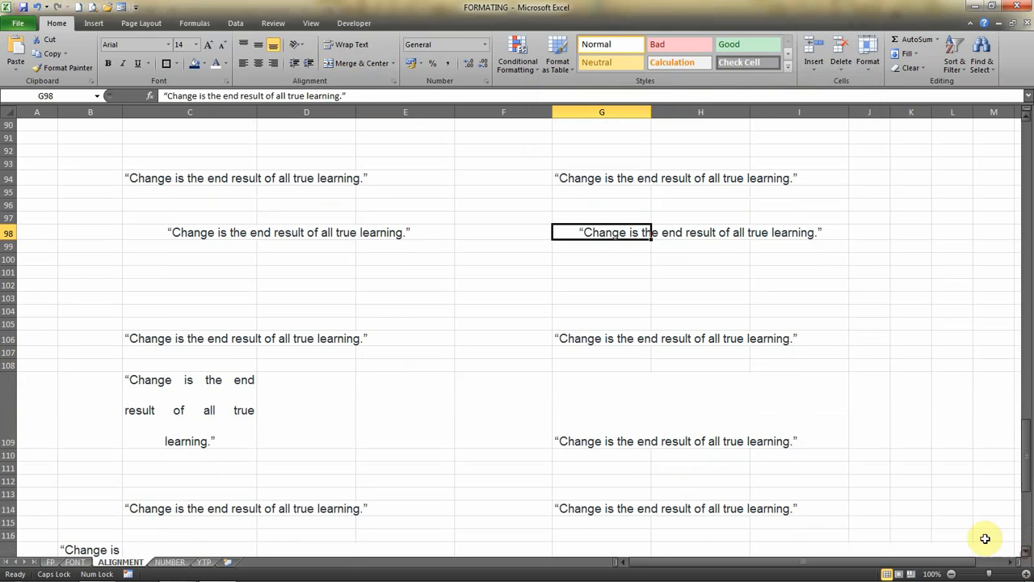
{"action": "left_click", "coordinate": [646, 400]}
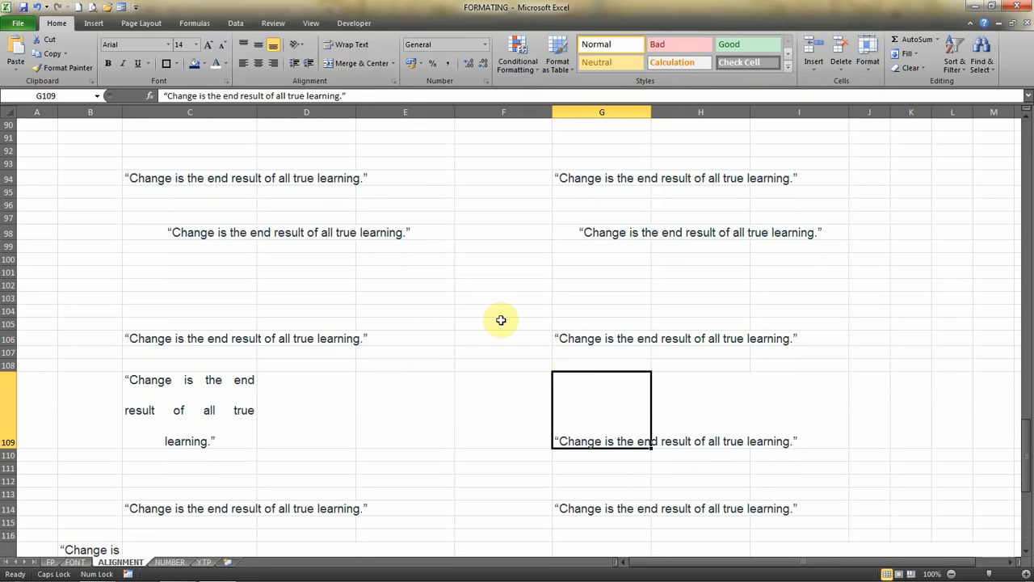
{"action": "left_click", "coordinate": [303, 52]}
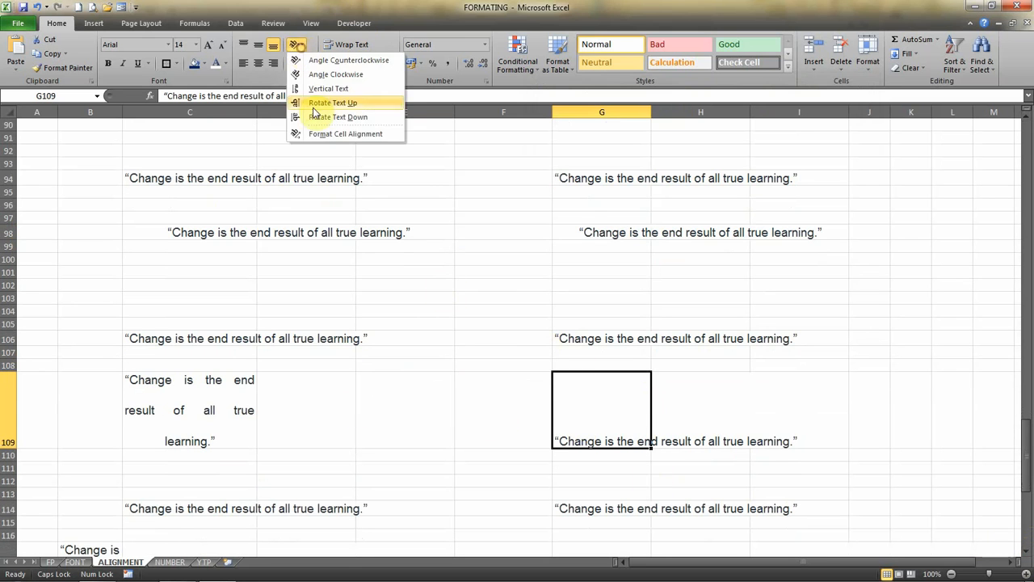
{"action": "left_click", "coordinate": [318, 131]}
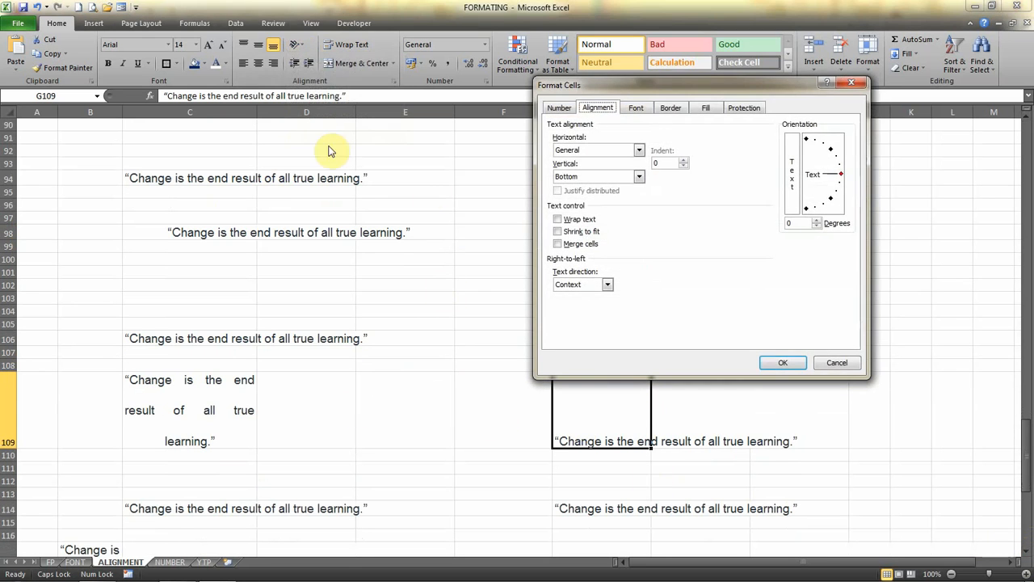
{"action": "left_click", "coordinate": [563, 176]}
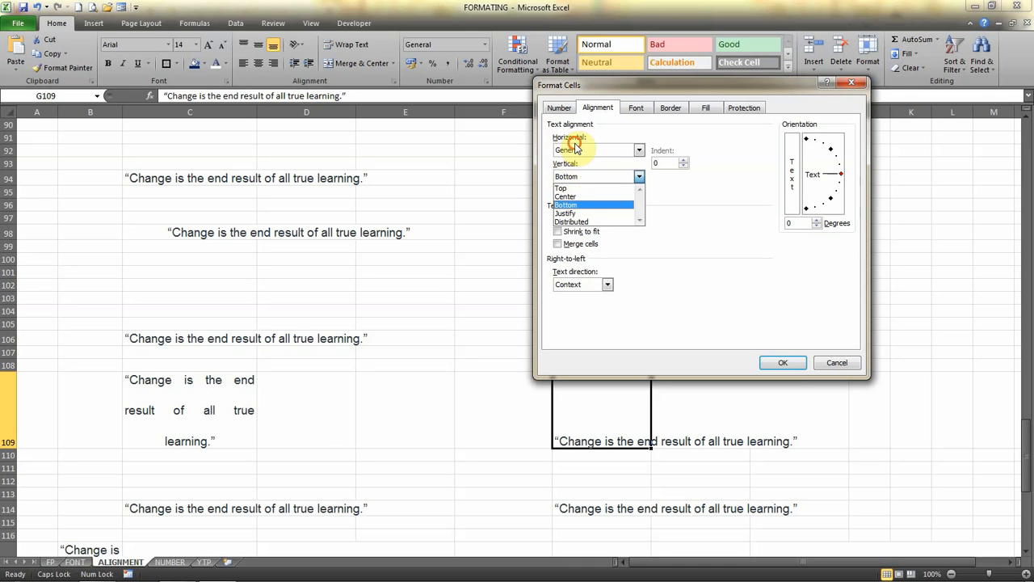
{"action": "left_click", "coordinate": [571, 144]}
{"action": "left_click", "coordinate": [575, 146]}
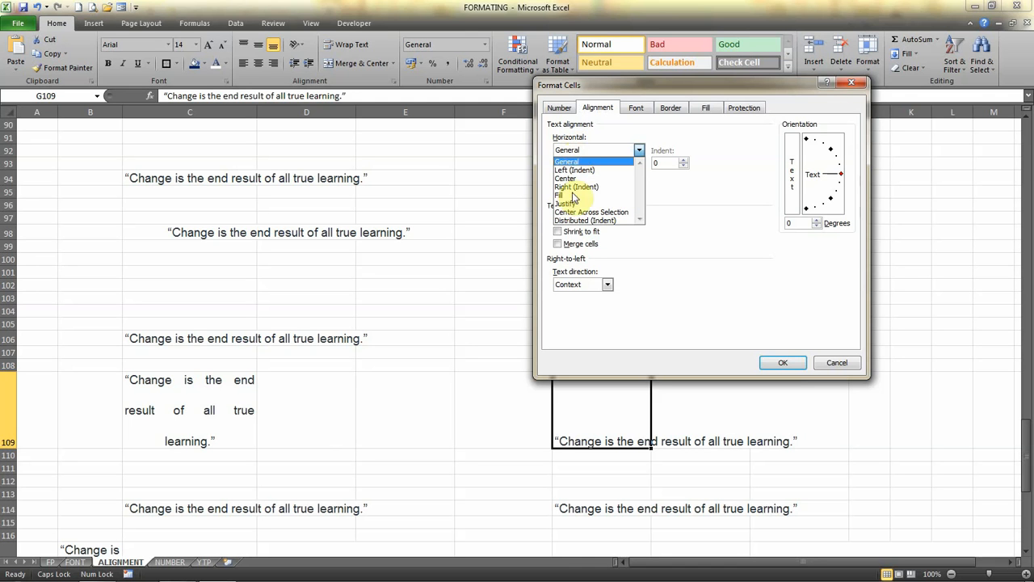
{"action": "left_click", "coordinate": [845, 365]}
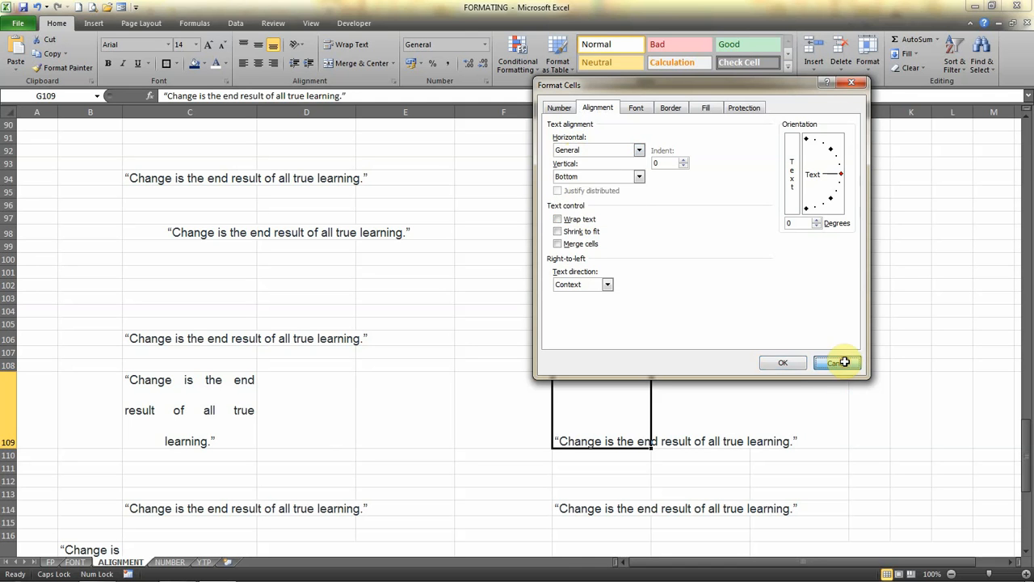
{"action": "left_click", "coordinate": [844, 363]}
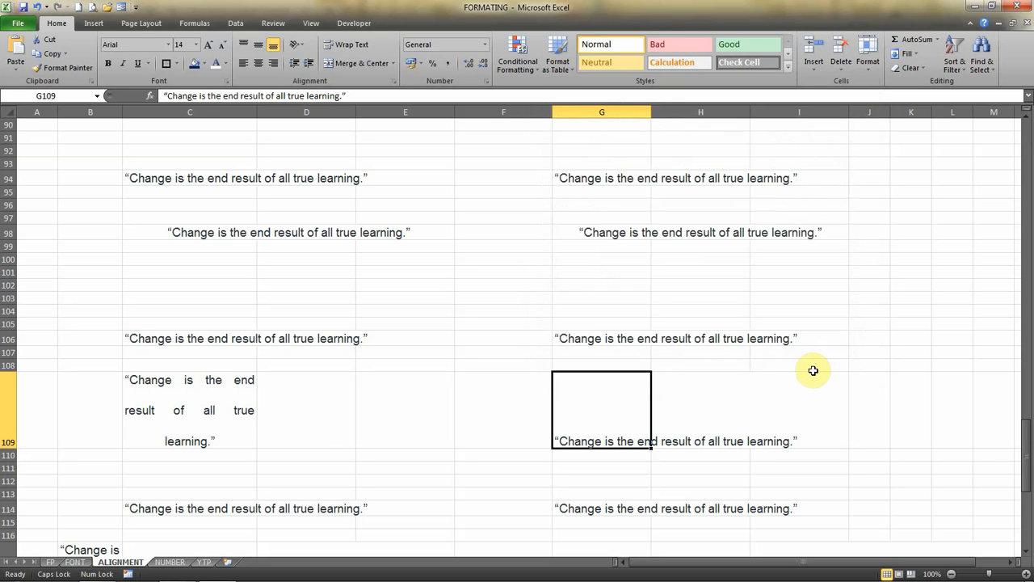
Set the horizontal text alignment of the quote in cell G109 to Distributed (Indent).
{"action": "left_click", "coordinate": [301, 48]}
{"action": "left_click", "coordinate": [342, 134]}
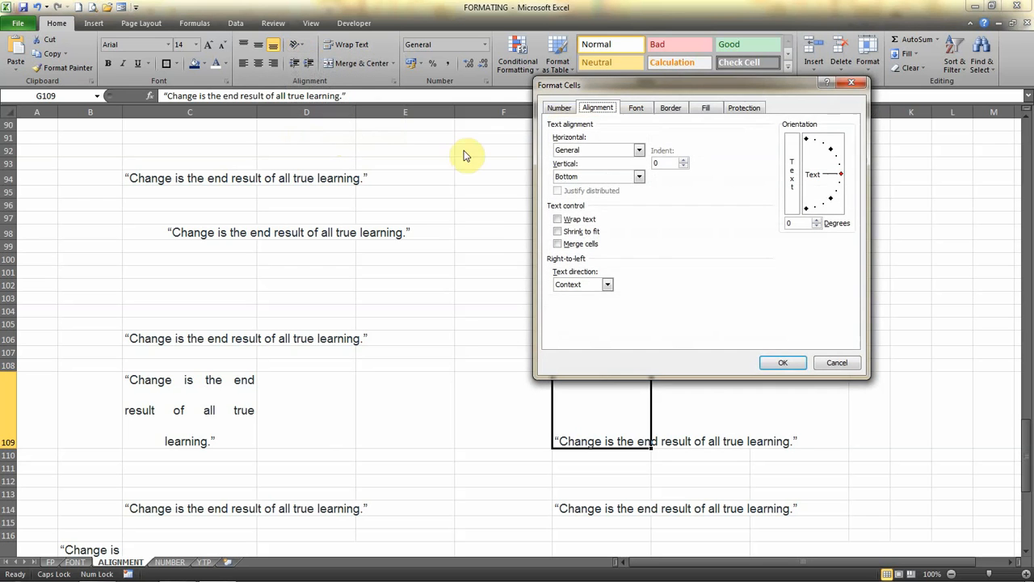
{"action": "left_click", "coordinate": [595, 151]}
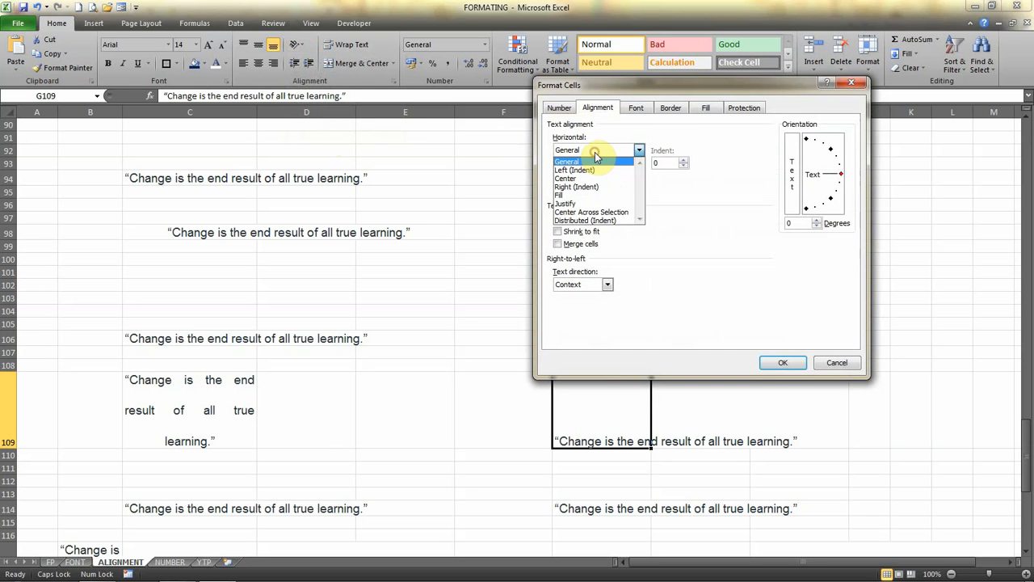
{"action": "left_click", "coordinate": [589, 220]}
{"action": "left_click", "coordinate": [782, 362]}
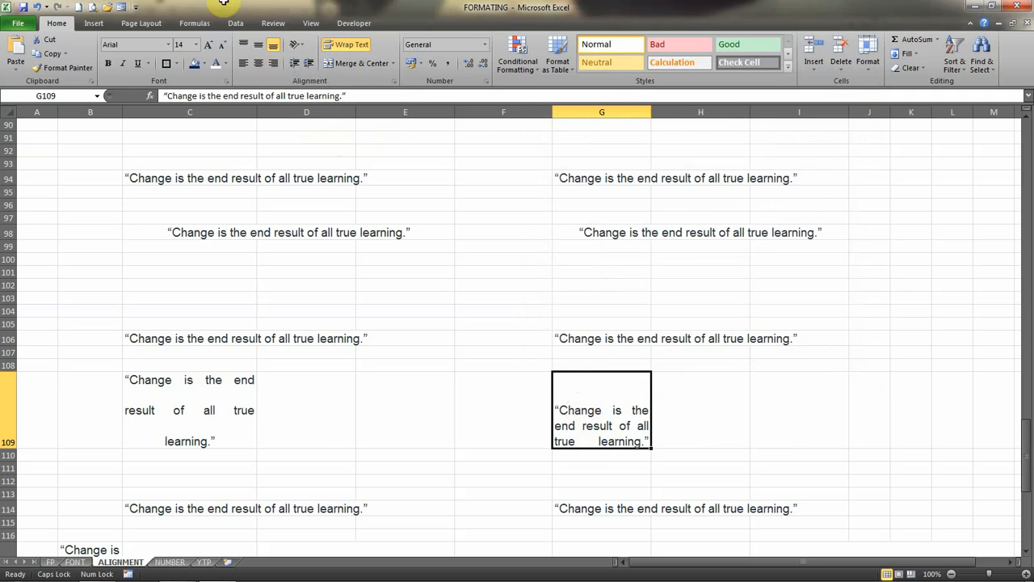
Set the vertical text alignment of the quote in cell G109 to Distributed.
{"action": "left_click", "coordinate": [298, 44]}
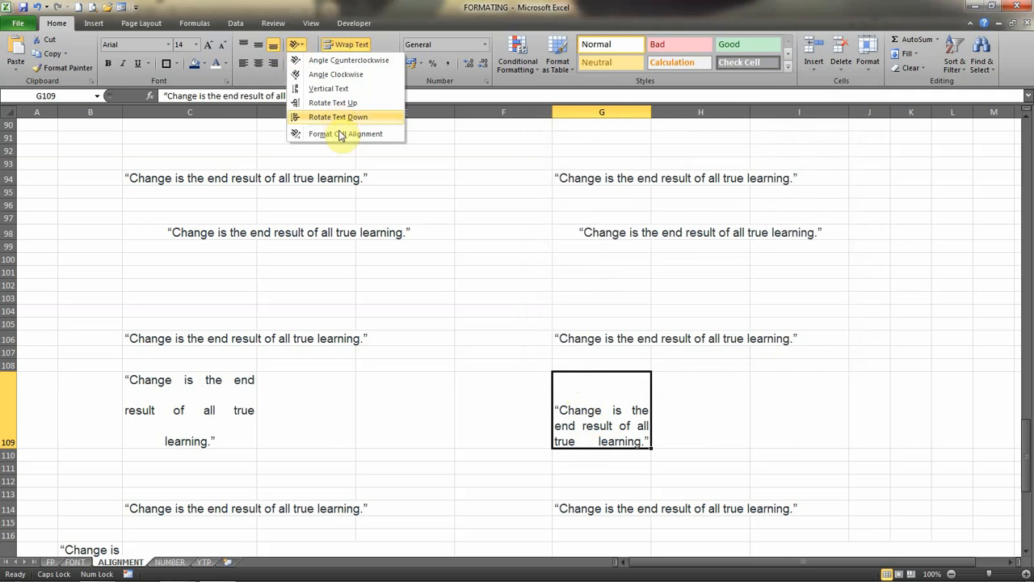
{"action": "left_click", "coordinate": [340, 135]}
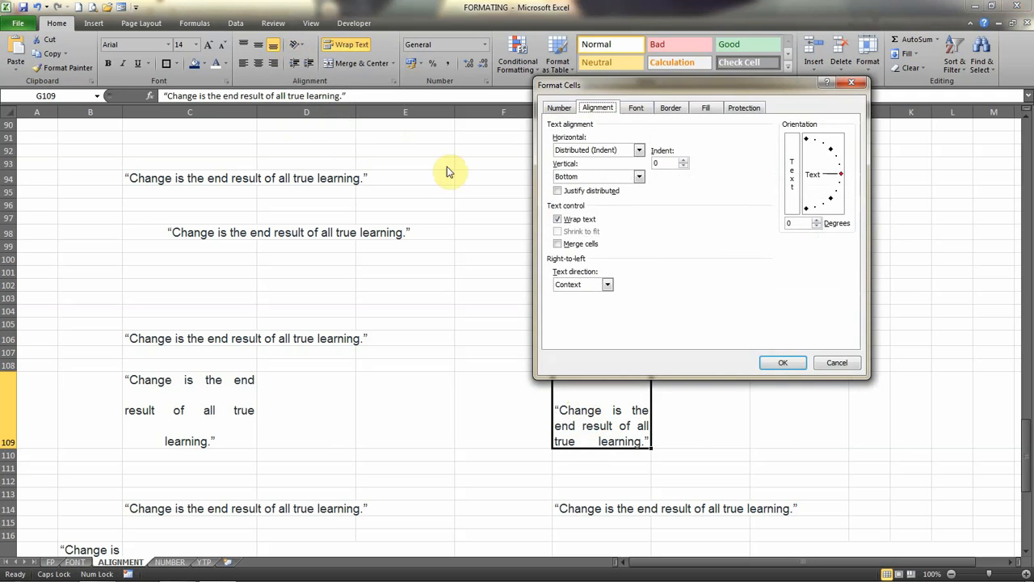
{"action": "left_click", "coordinate": [570, 176]}
{"action": "left_click", "coordinate": [575, 222]}
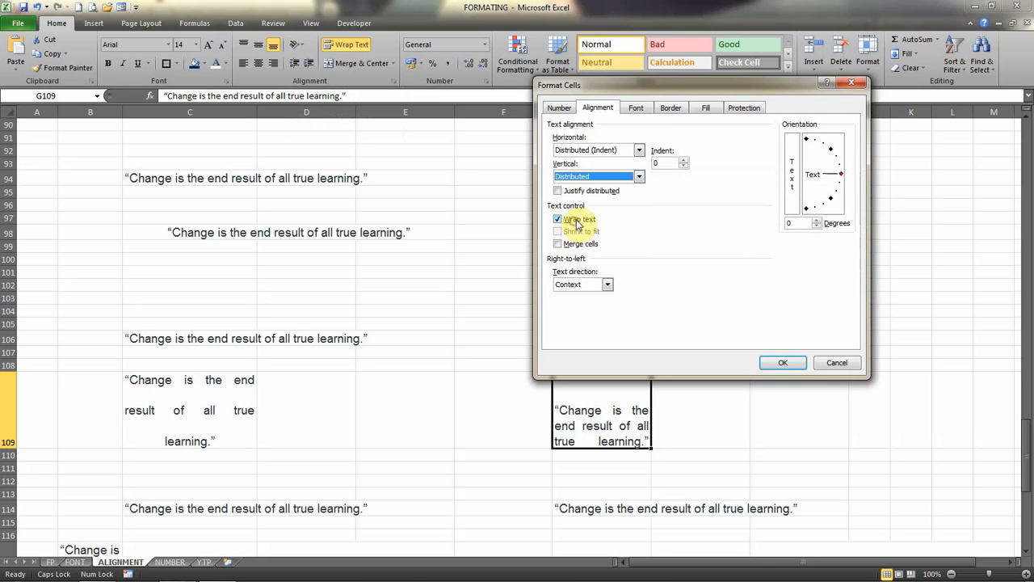
{"action": "left_click", "coordinate": [792, 362]}
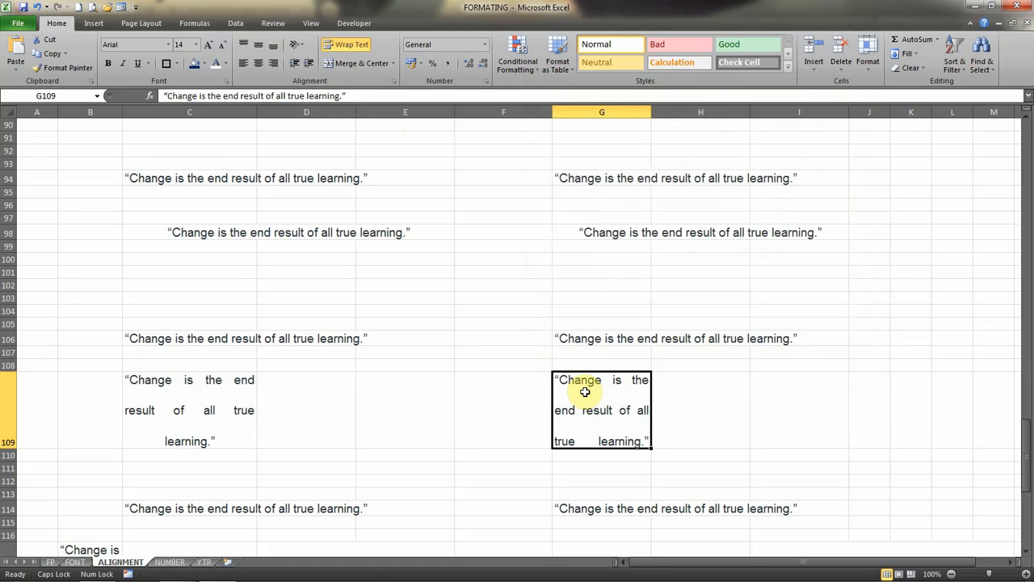
Examine the Wrap text, Shrink to fit and Merge cells text controls alongside the example quotes in row 117.
{"action": "key", "text": "Down"}
{"action": "key", "text": "Down"}
{"action": "key", "text": "Down"}
{"action": "key", "text": "Down"}
{"action": "key", "text": "Down"}
{"action": "key", "text": "Down"}
{"action": "key", "text": "Down"}
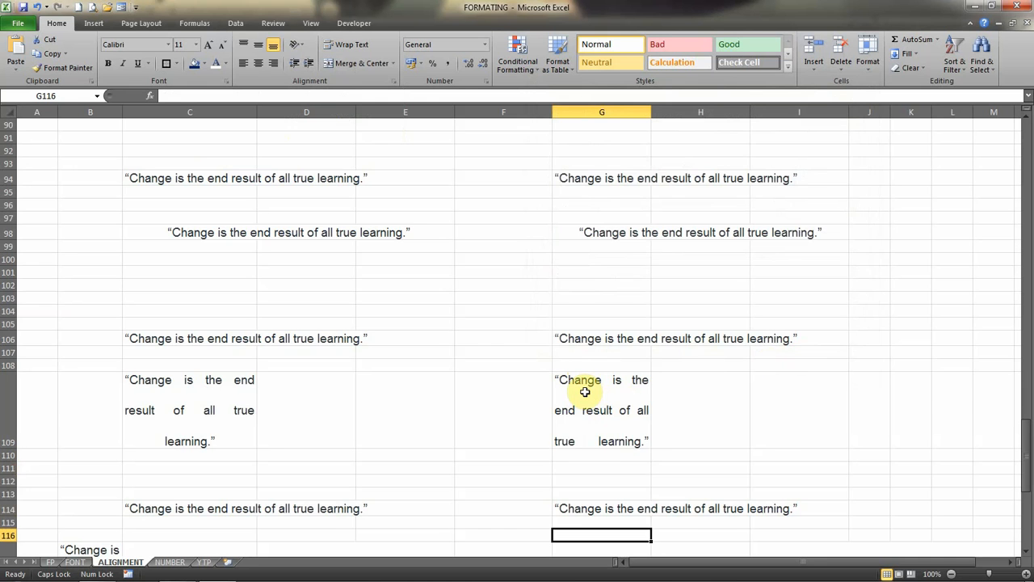
{"action": "key", "text": "Down"}
{"action": "key", "text": "Down"}
{"action": "key", "text": "Down"}
{"action": "key", "text": "Down"}
{"action": "key", "text": "Down"}
{"action": "key", "text": "Down"}
{"action": "key", "text": "Down"}
{"action": "key", "text": "Down"}
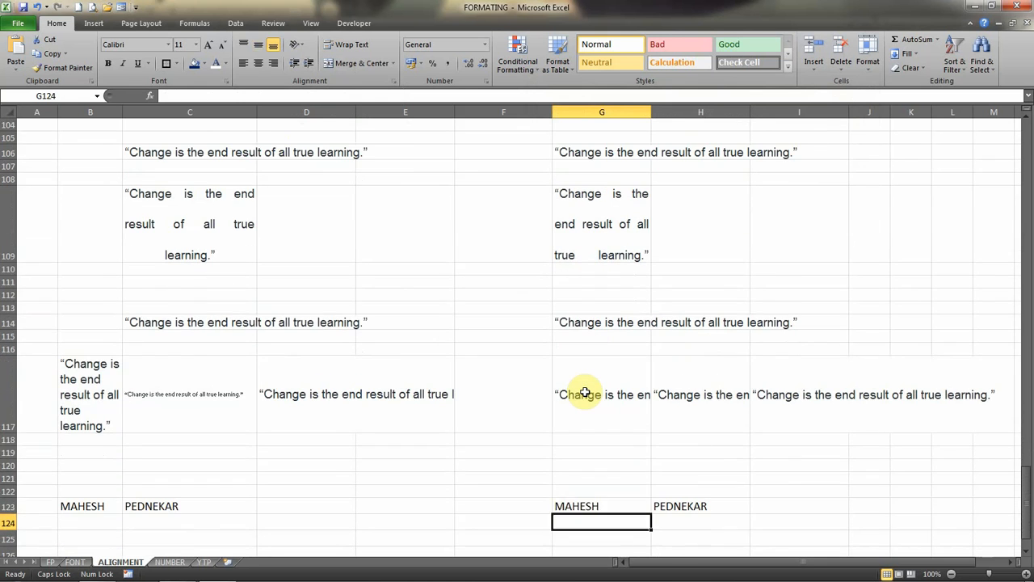
{"action": "key", "text": "Up"}
{"action": "key", "text": "Up"}
{"action": "key", "text": "Up"}
{"action": "key", "text": "Up"}
{"action": "key", "text": "Up"}
{"action": "key", "text": "Up"}
{"action": "key", "text": "Up"}
{"action": "key", "text": "Up"}
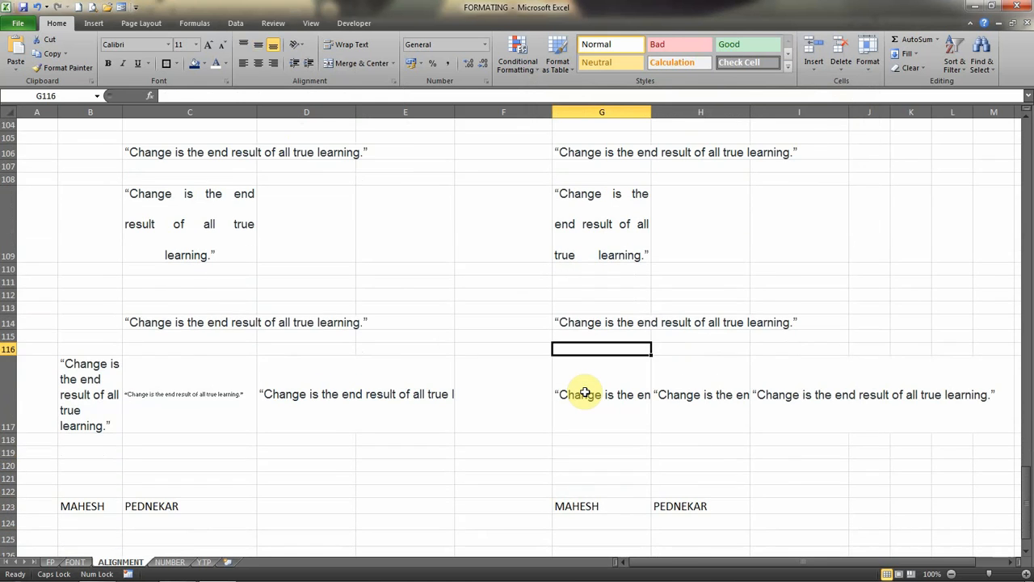
{"action": "left_click", "coordinate": [297, 45]}
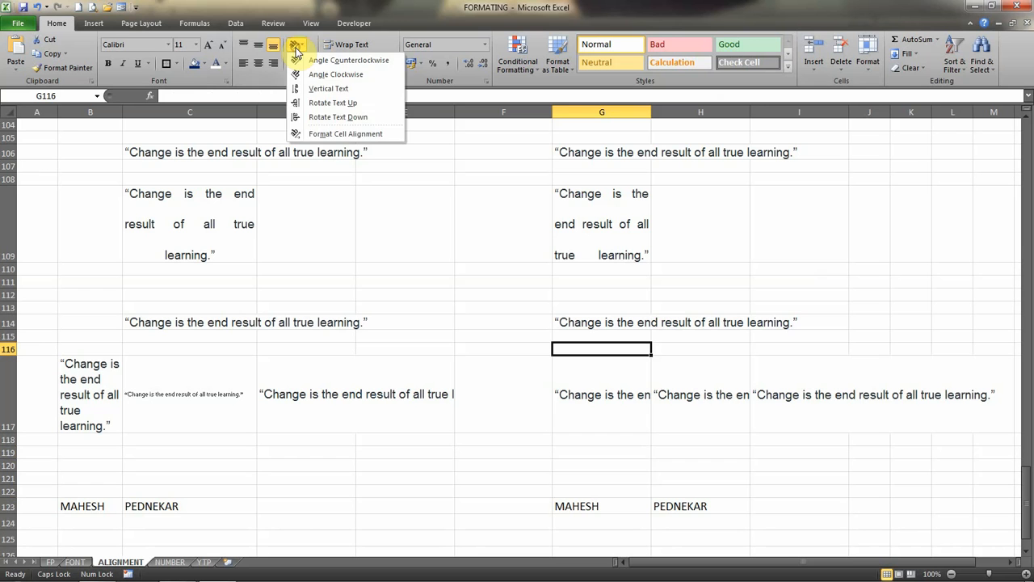
{"action": "left_click", "coordinate": [323, 134]}
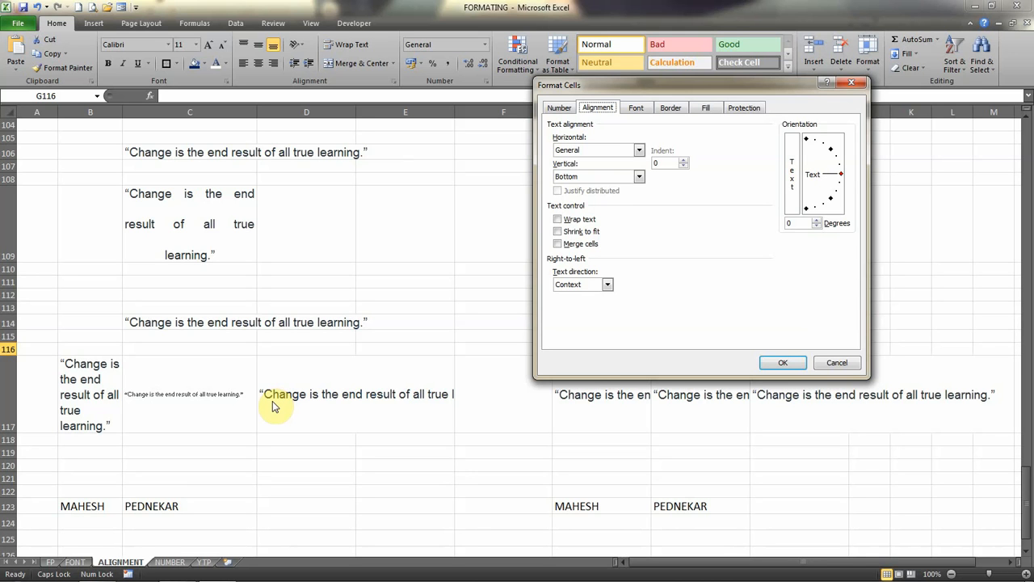
{"action": "left_click", "coordinate": [559, 244]}
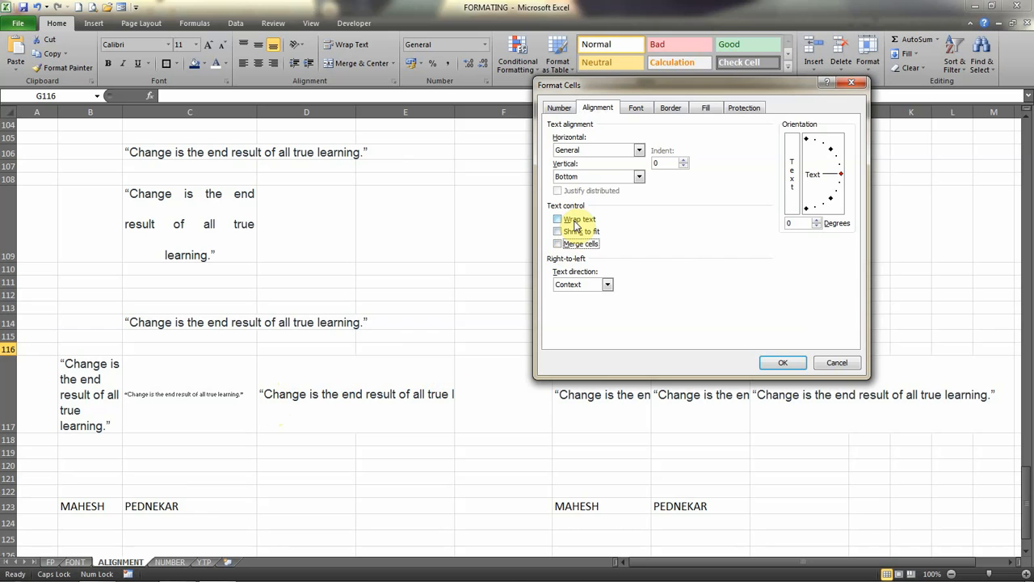
{"action": "left_click", "coordinate": [825, 363]}
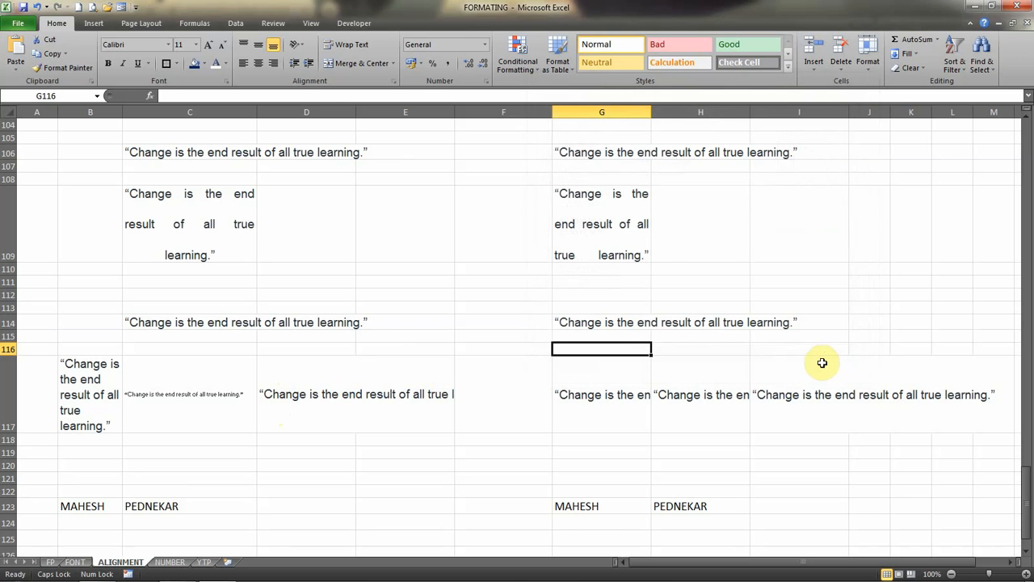
Apply the Wrap text control to the quote in cell G117.
{"action": "left_click", "coordinate": [580, 396]}
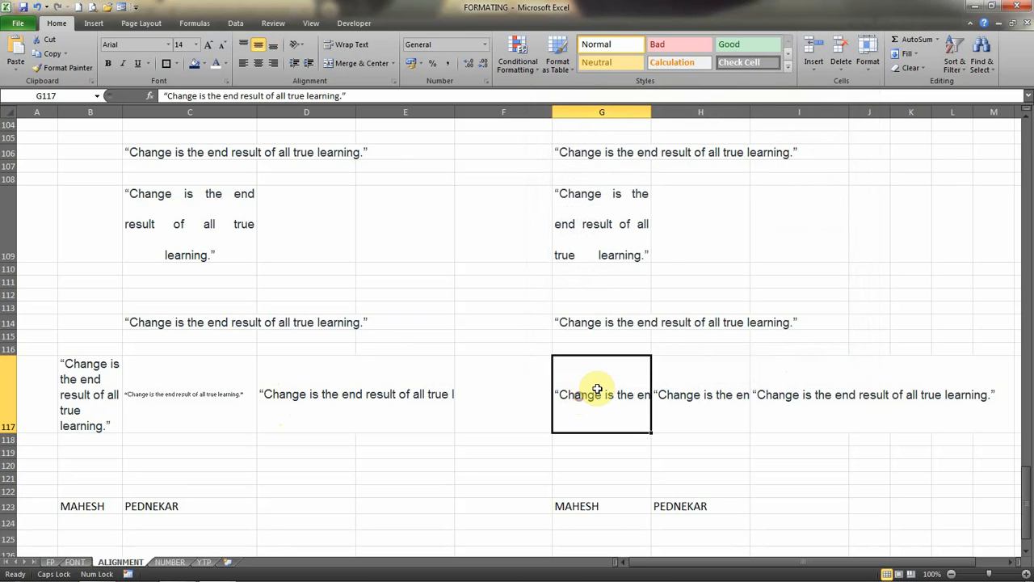
{"action": "left_click", "coordinate": [710, 381]}
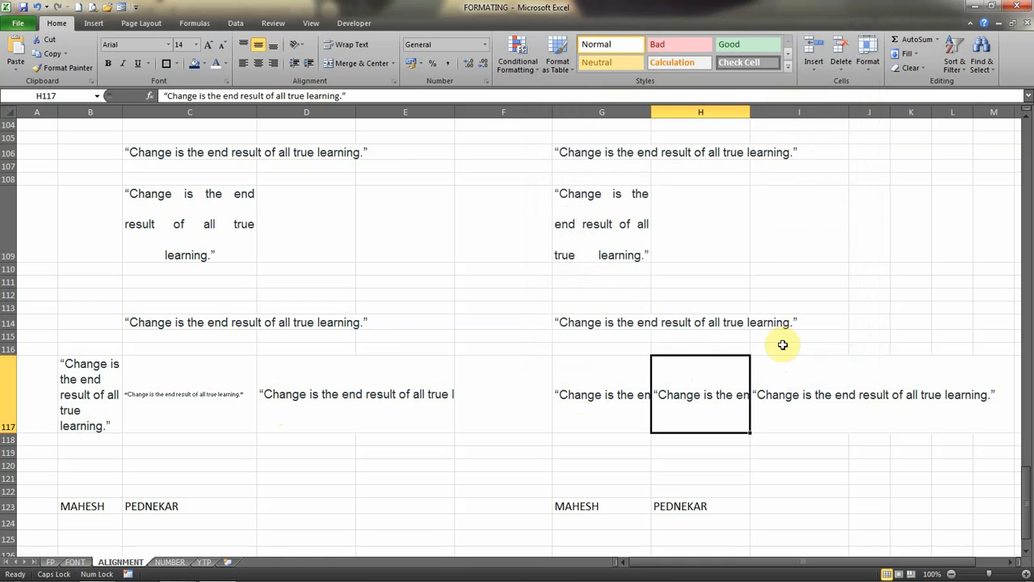
{"action": "left_click", "coordinate": [591, 391]}
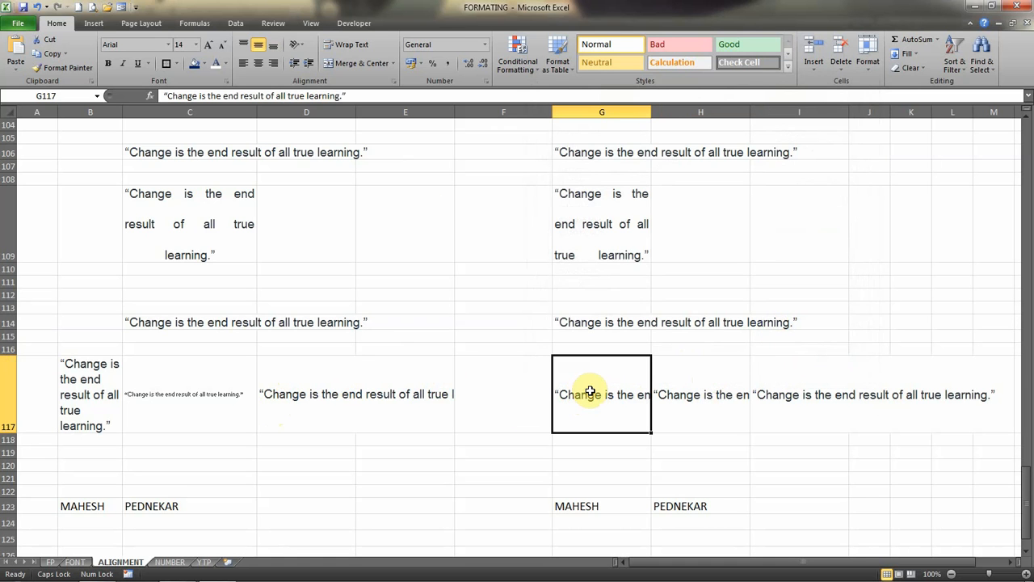
{"action": "left_click", "coordinate": [306, 47]}
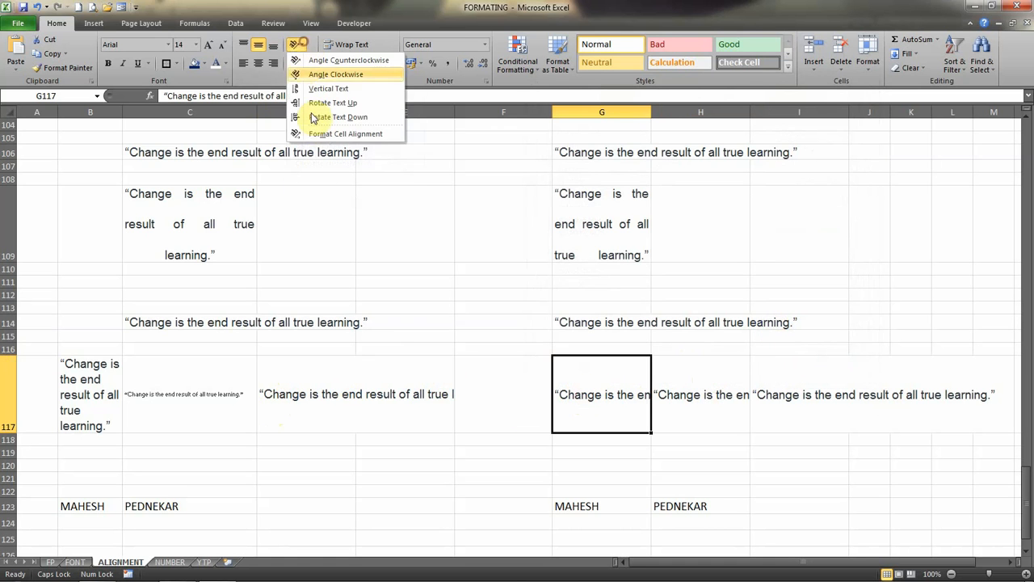
{"action": "left_click", "coordinate": [320, 134]}
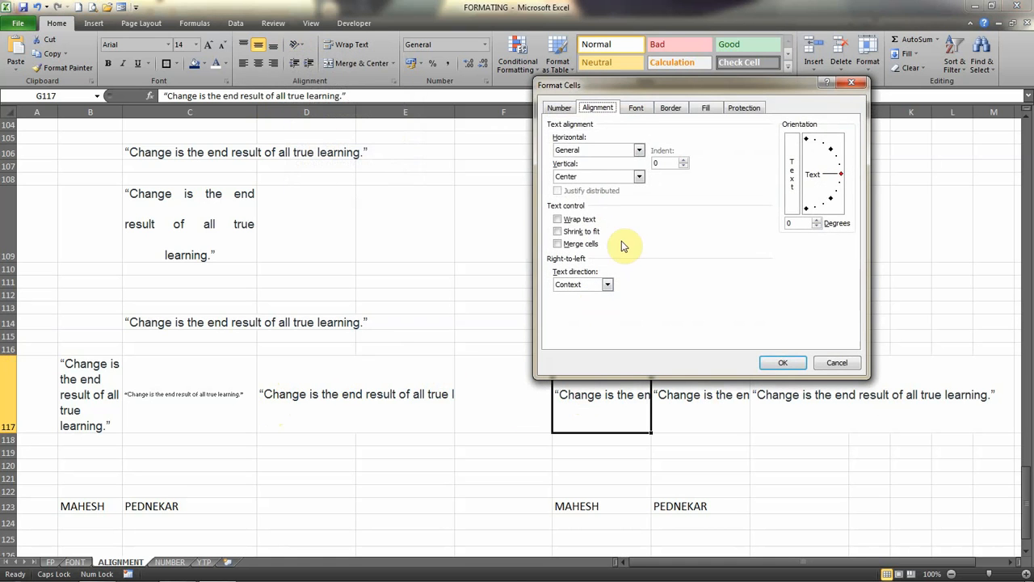
{"action": "left_click", "coordinate": [575, 219]}
{"action": "left_click", "coordinate": [773, 361]}
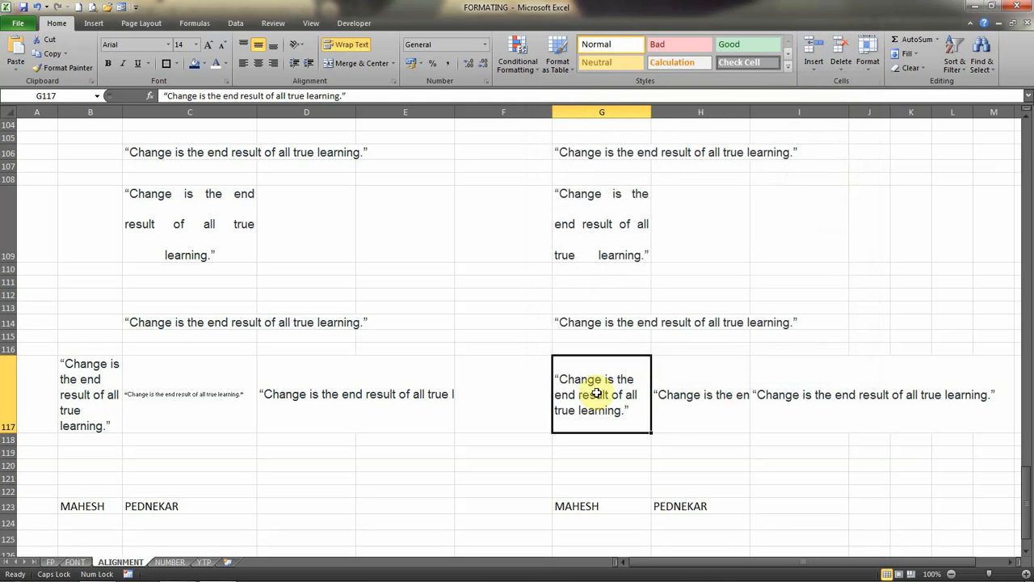
Clear the quote from cell I117 to see how H117 overflows, and undo the deletion.
{"action": "left_click", "coordinate": [692, 394]}
{"action": "left_click", "coordinate": [783, 392]}
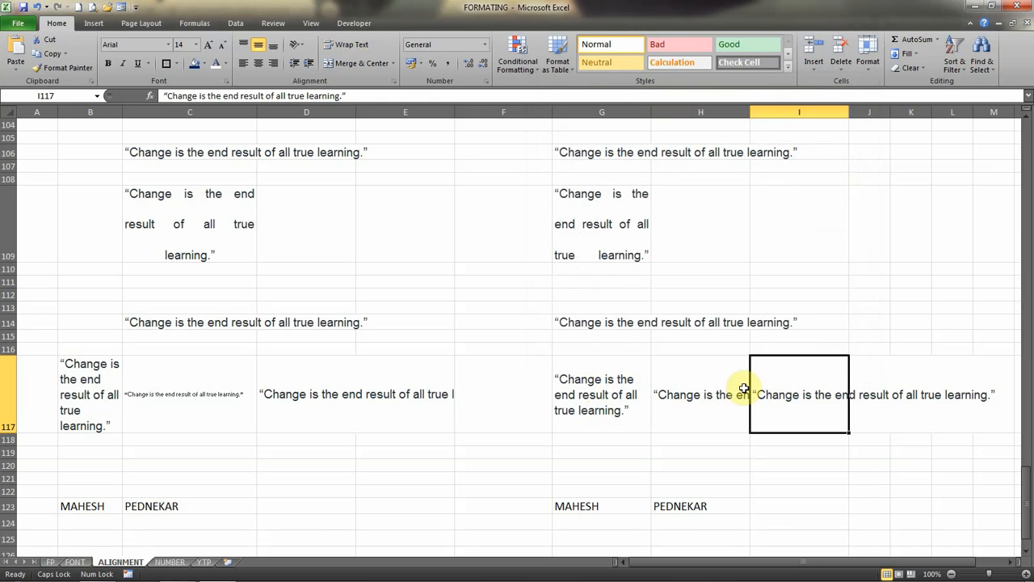
{"action": "key", "text": "Delete"}
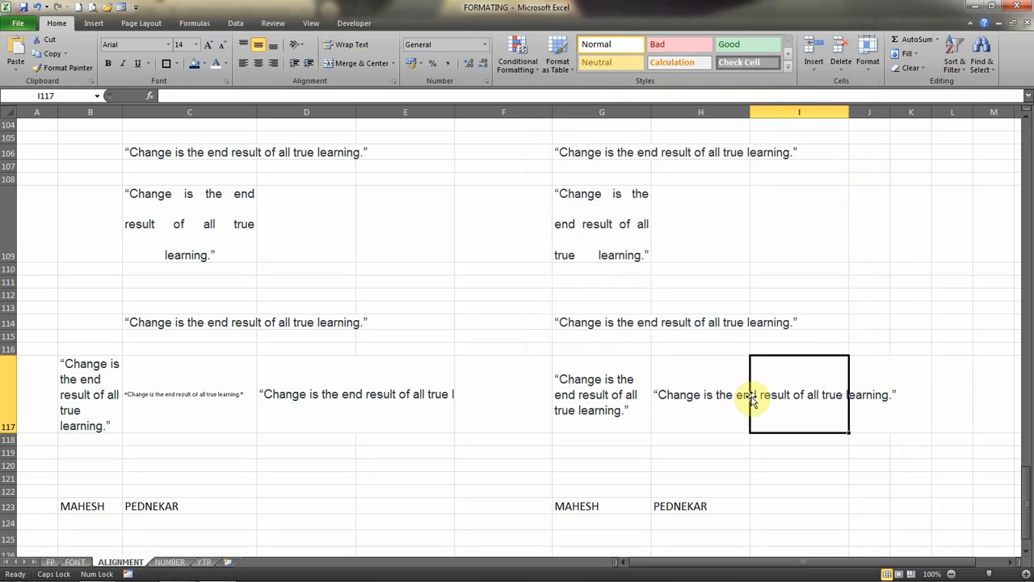
{"action": "key", "text": "ctrl+z"}
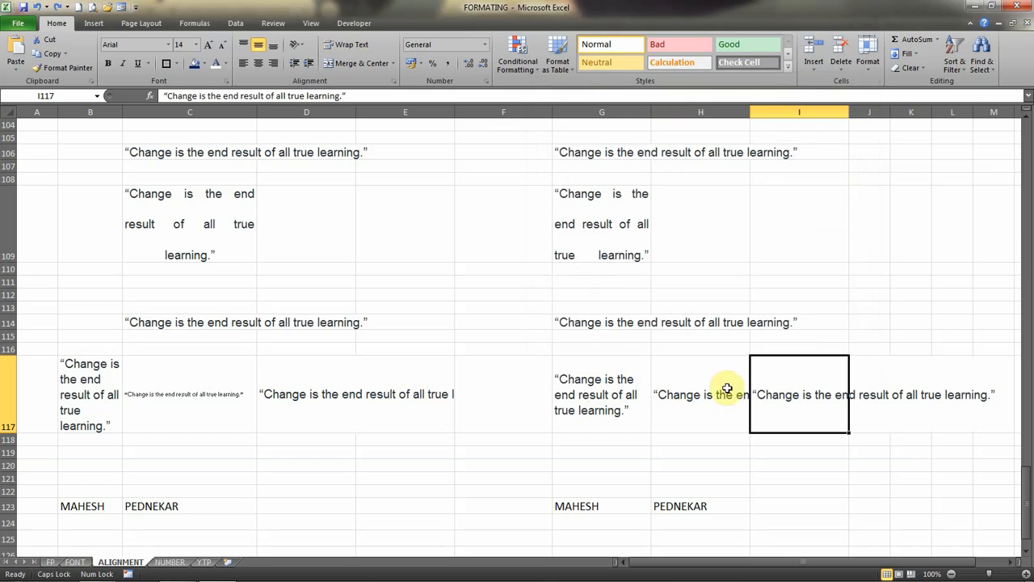
Apply Shrink to fit to the quote in cell H117 and make column H slightly wider.
{"action": "left_click", "coordinate": [693, 385]}
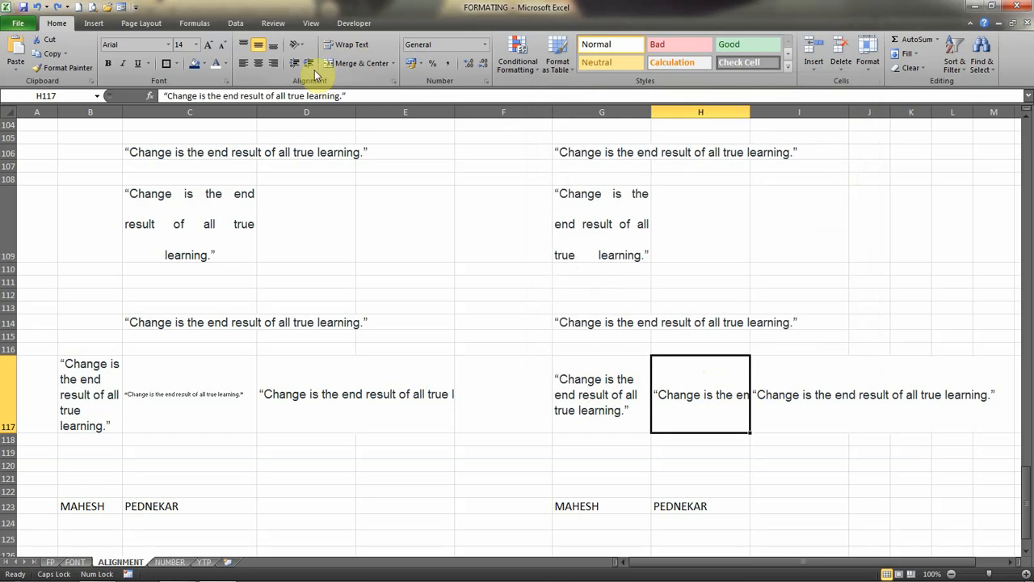
{"action": "left_click", "coordinate": [298, 44]}
{"action": "left_click", "coordinate": [335, 138]}
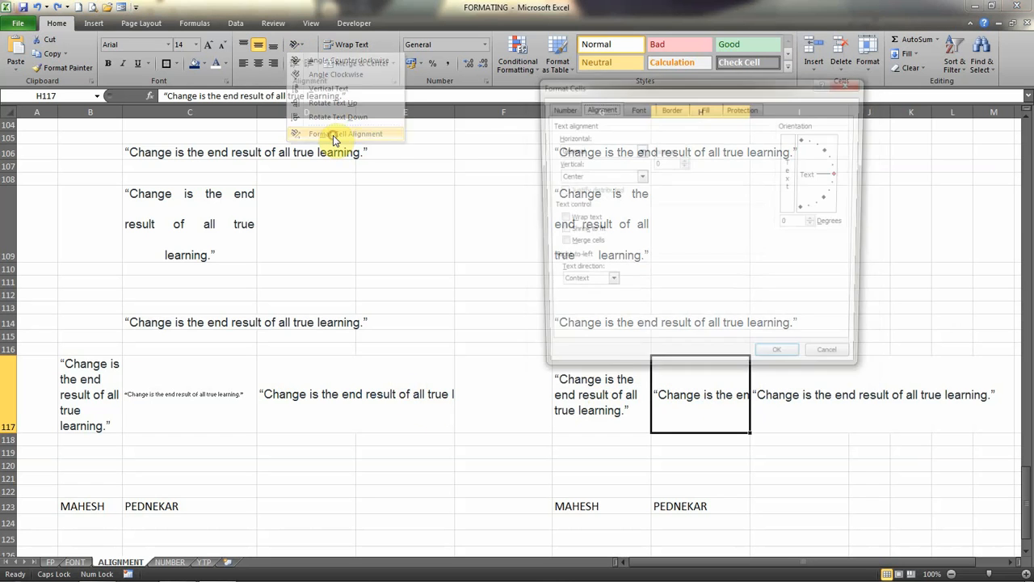
{"action": "left_click", "coordinate": [784, 363]}
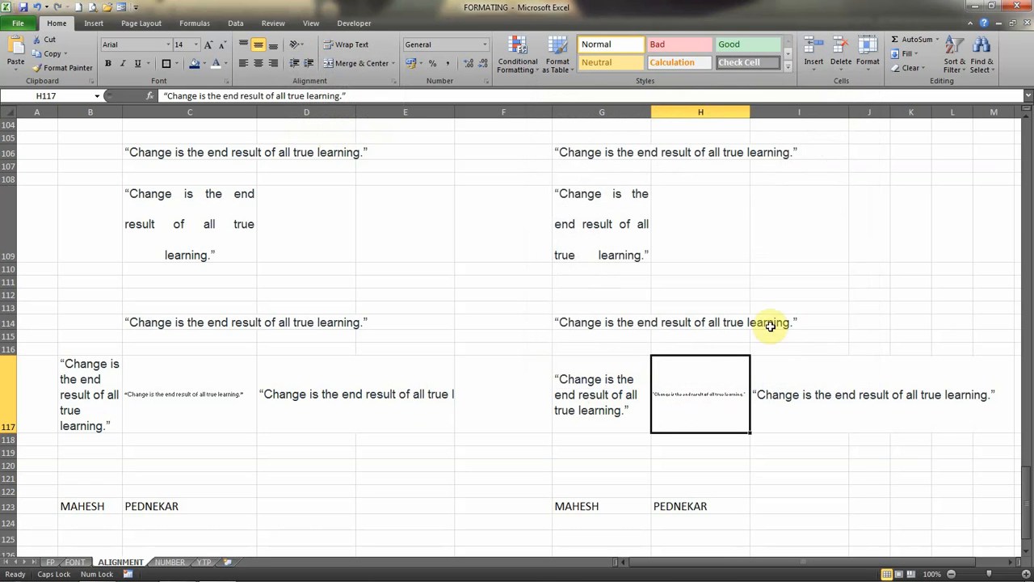
{"action": "left_click_drag", "start_coordinate": [746, 109], "coordinate": [798, 119]}
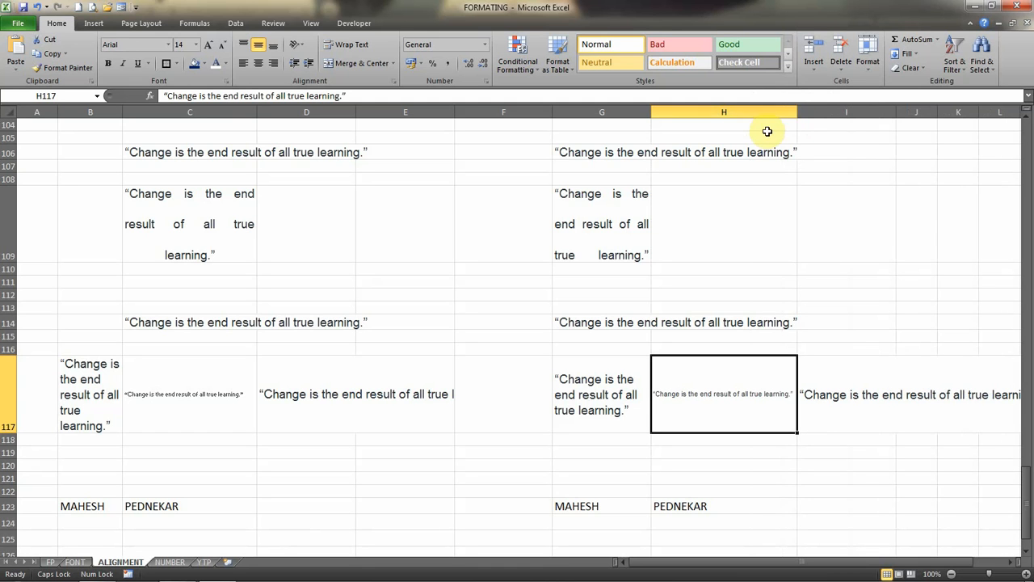
{"action": "left_click_drag", "start_coordinate": [793, 111], "coordinate": [766, 111]}
Merge cells I117 to K117 using the Merge cells text control.
{"action": "left_click", "coordinate": [814, 387]}
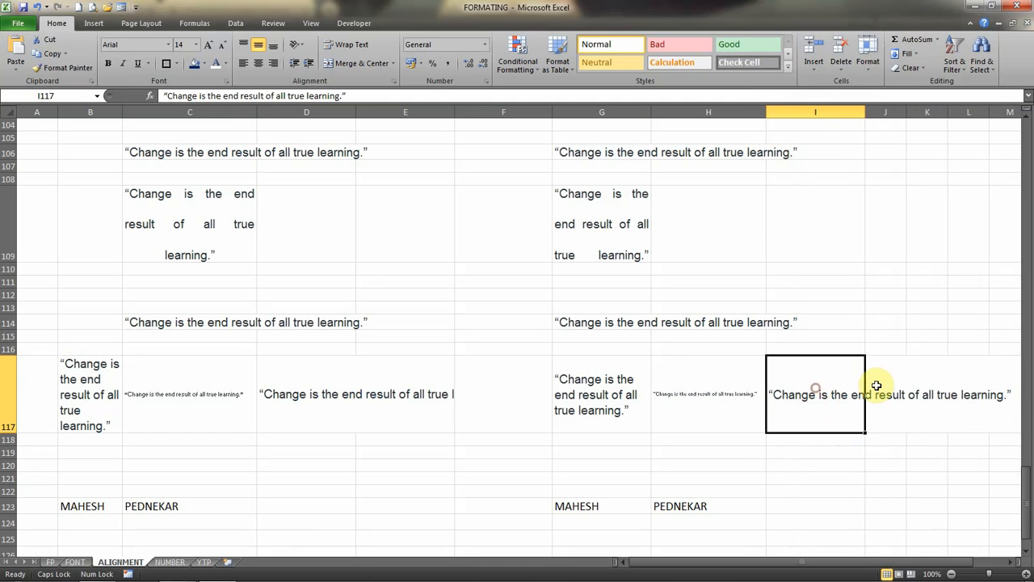
{"action": "left_click", "coordinate": [894, 371]}
{"action": "left_click", "coordinate": [835, 388]}
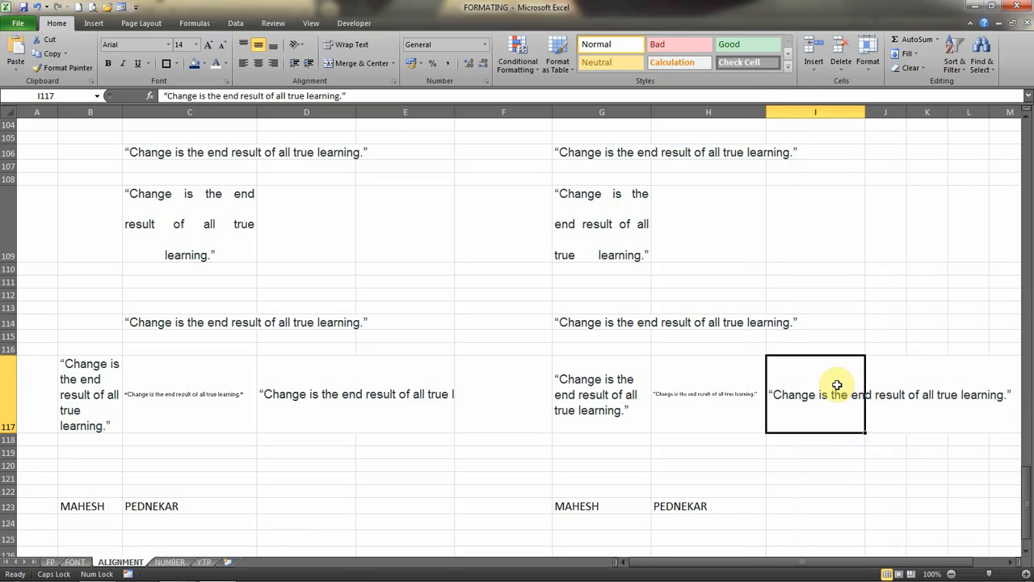
{"action": "left_click_drag", "start_coordinate": [815, 388], "coordinate": [925, 376]}
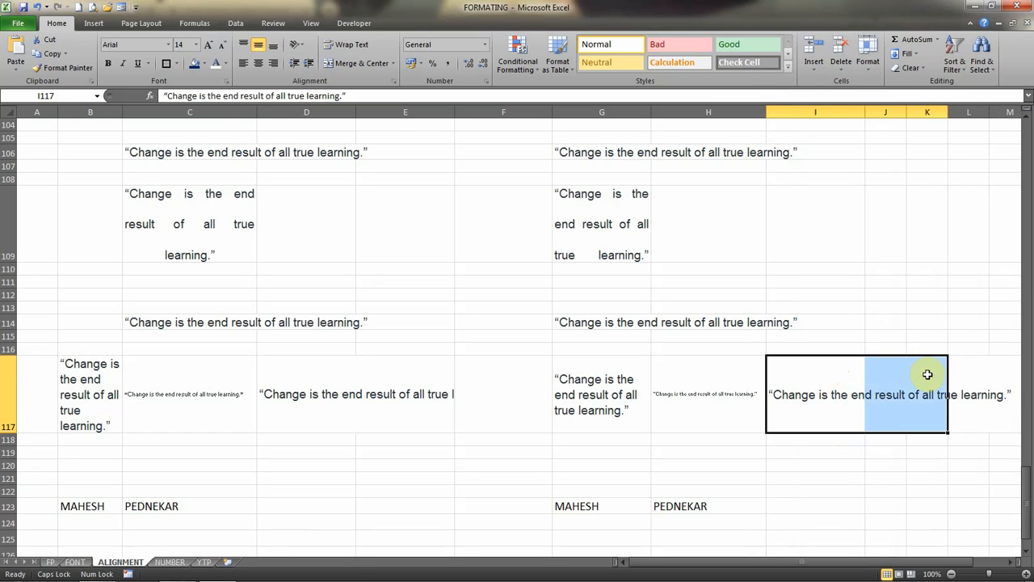
{"action": "left_click", "coordinate": [301, 47]}
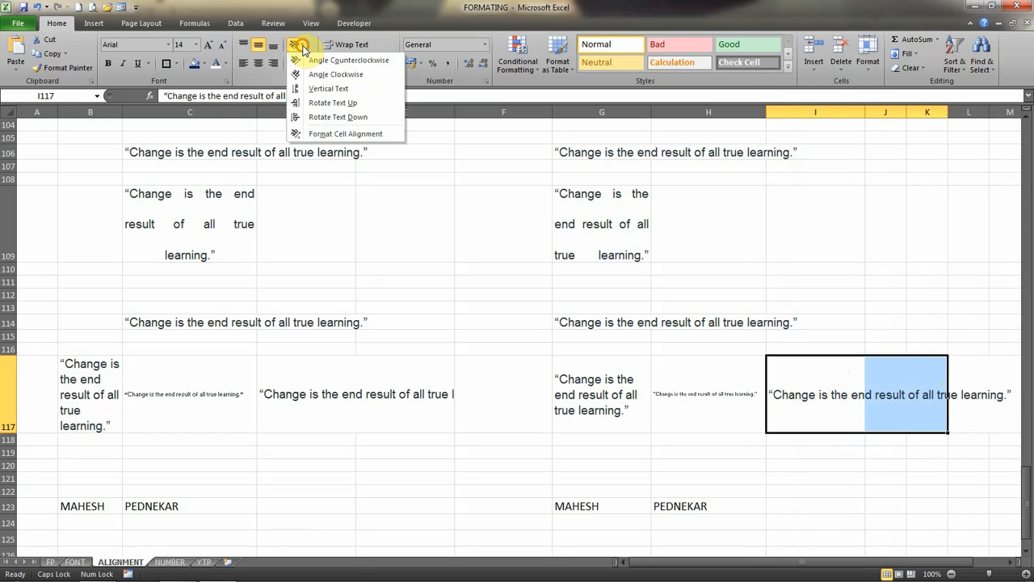
{"action": "left_click", "coordinate": [331, 133]}
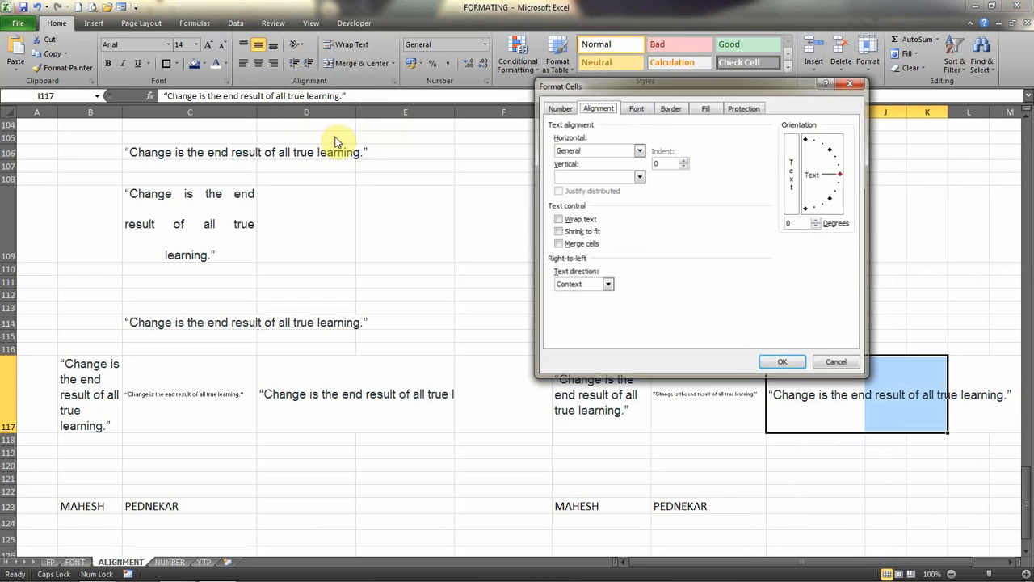
{"action": "left_click", "coordinate": [558, 244]}
{"action": "left_click", "coordinate": [778, 363]}
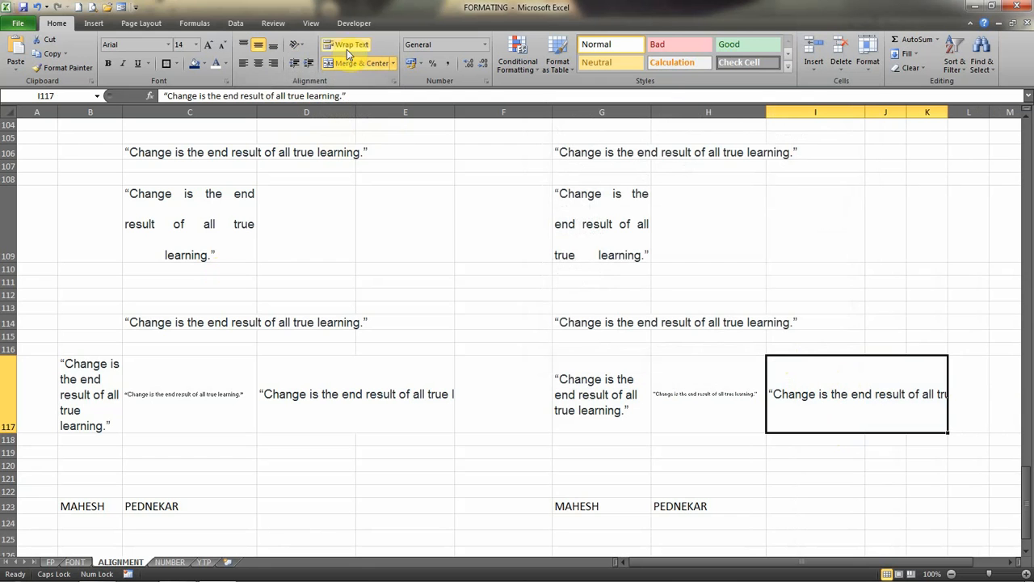
Examine the formula in cell B127 that joins the first and last name from row 123.
{"action": "left_click", "coordinate": [1027, 553]}
{"action": "left_click", "coordinate": [1027, 554]}
{"action": "scroll", "coordinate": [1027, 554], "scroll_direction": "down", "scroll_amount": 2}
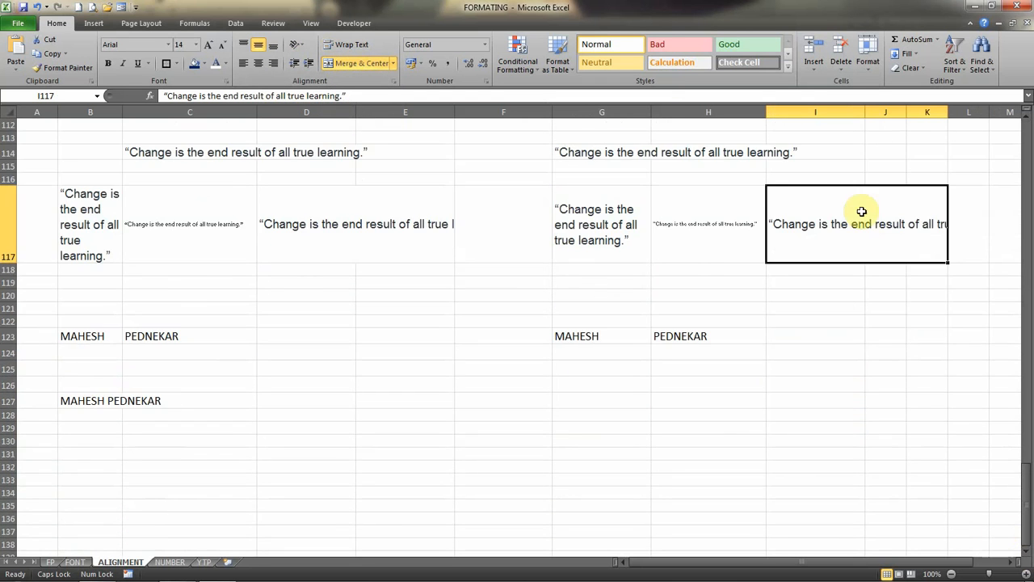
{"action": "left_click", "coordinate": [83, 401]}
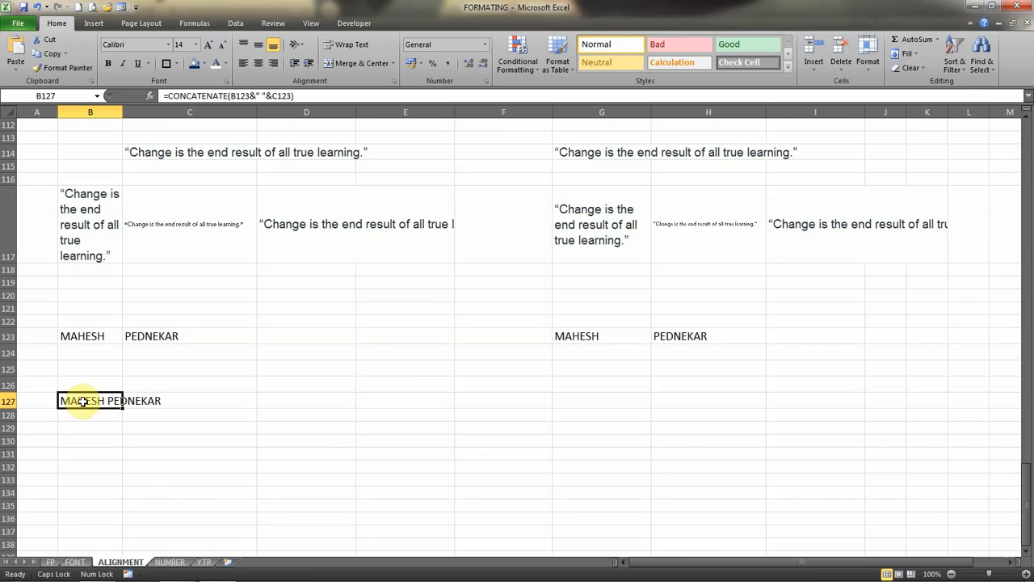
{"action": "left_click", "coordinate": [603, 401]}
{"action": "left_click", "coordinate": [65, 401]}
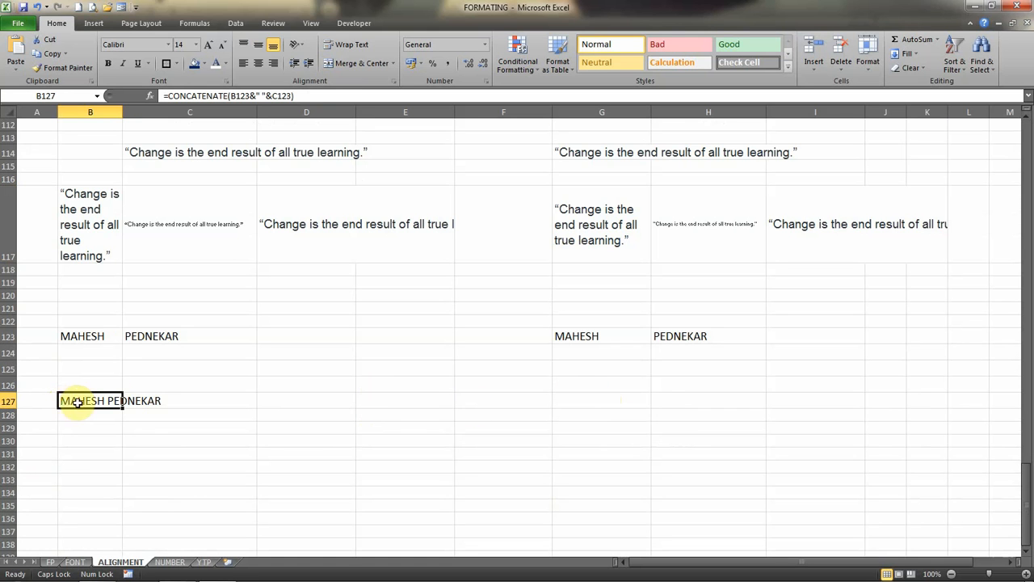
Enter the formula =CONCATENATE(G123,H123) in cell G127 to join the first and last name.
{"action": "left_click", "coordinate": [579, 403]}
{"action": "type", "text": "="}
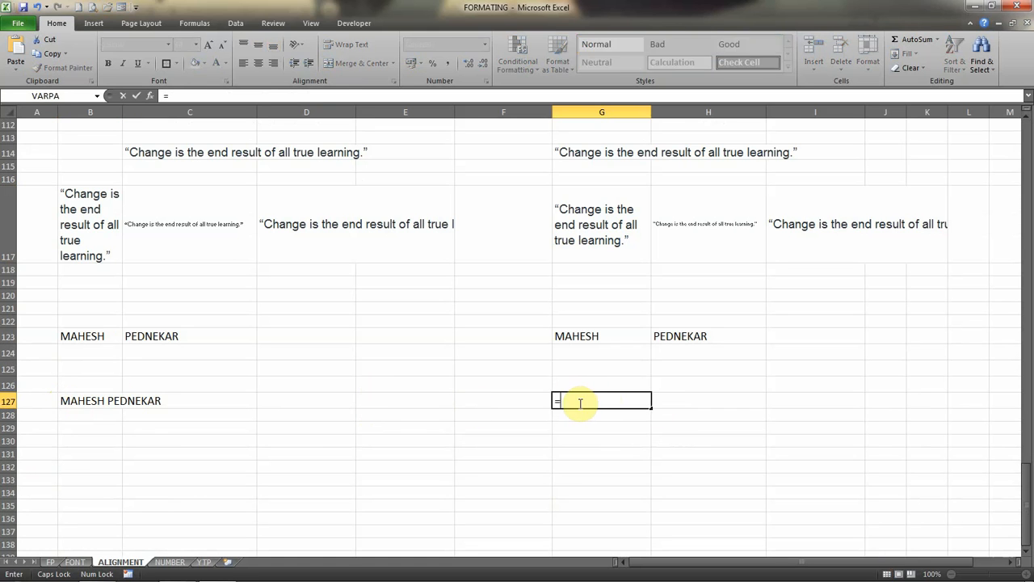
{"action": "type", "text": "CON"}
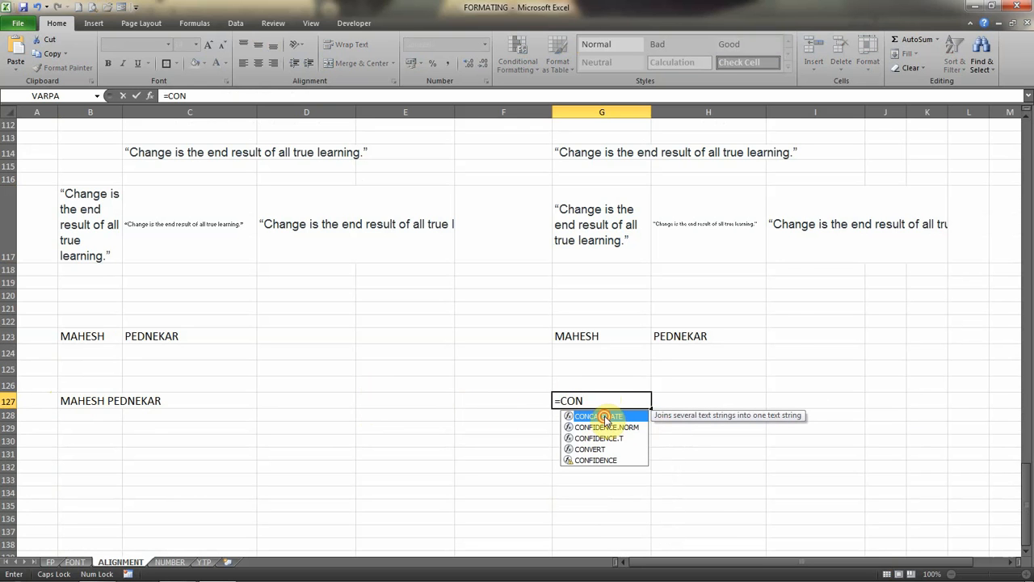
{"action": "double_click", "coordinate": [602, 416]}
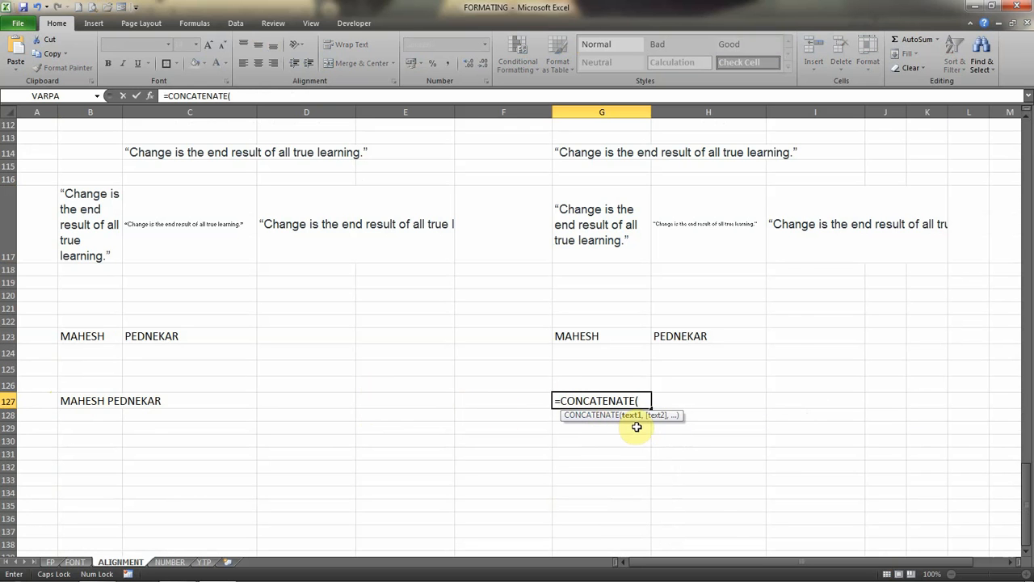
{"action": "type", "text": ","}
{"action": "left_click", "coordinate": [602, 335]}
{"action": "type", "text": ","}
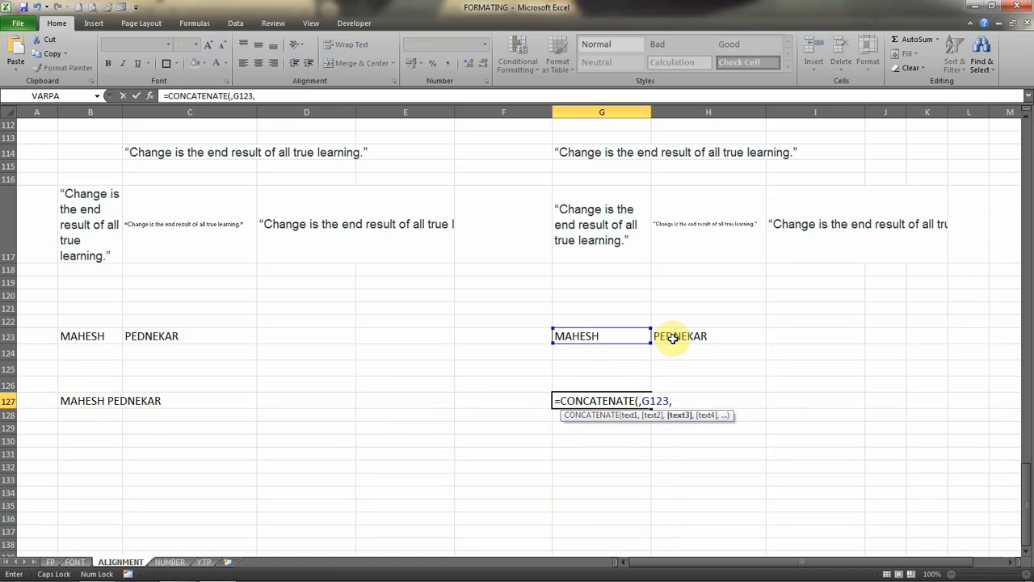
{"action": "left_click", "coordinate": [673, 338]}
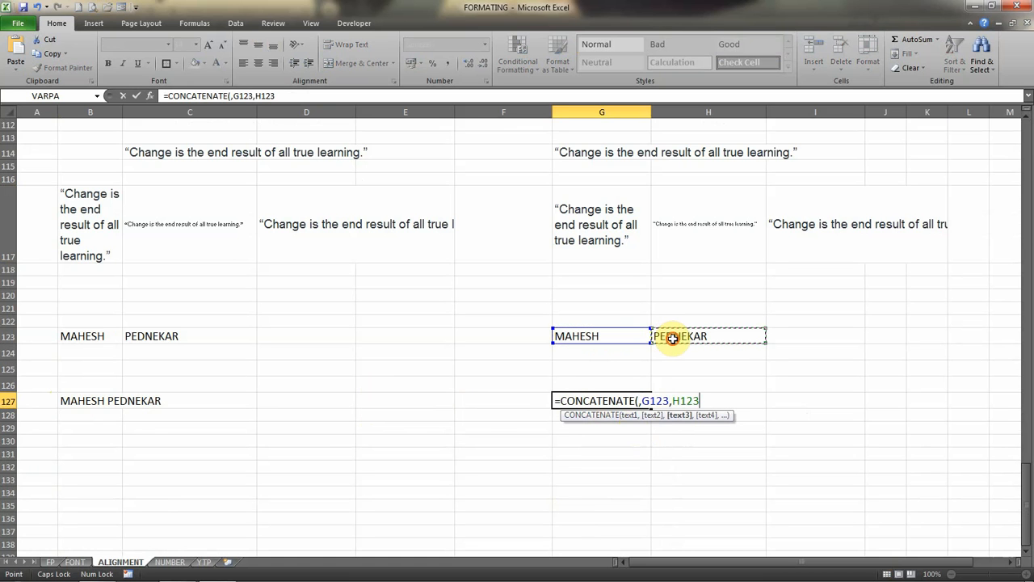
{"action": "left_click", "coordinate": [642, 401]}
{"action": "key", "text": "BackSpace"}
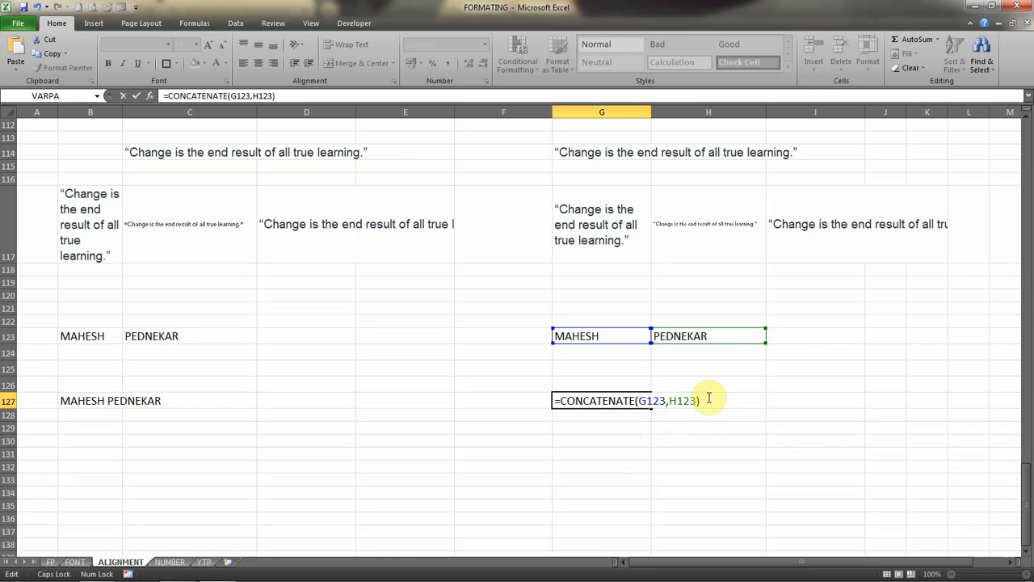
{"action": "key", "text": "Return"}
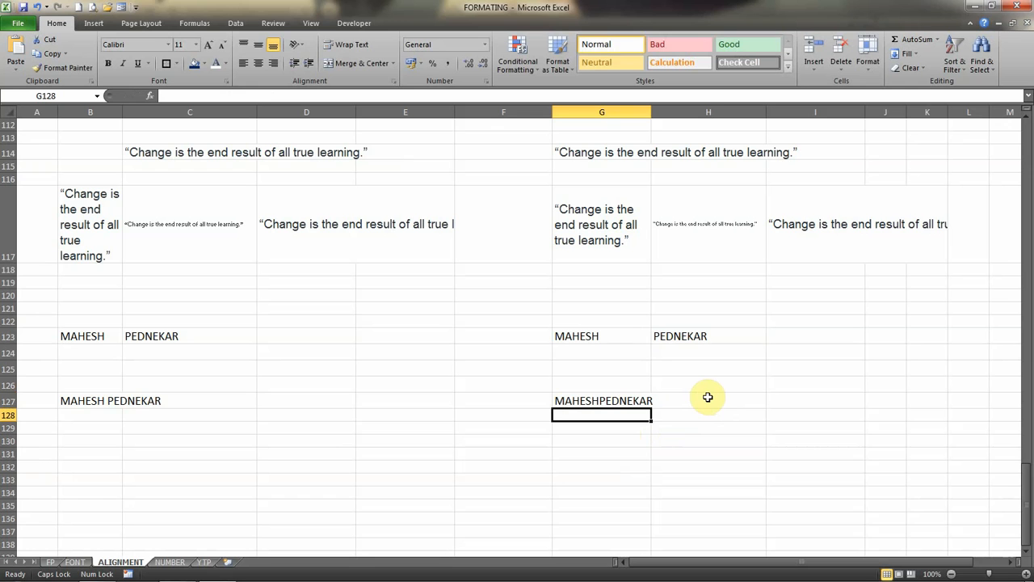
Change the formula in cell G127 to =CONCATENATE(G123&" "&H123) so a space separates the two names.
{"action": "left_click", "coordinate": [580, 402]}
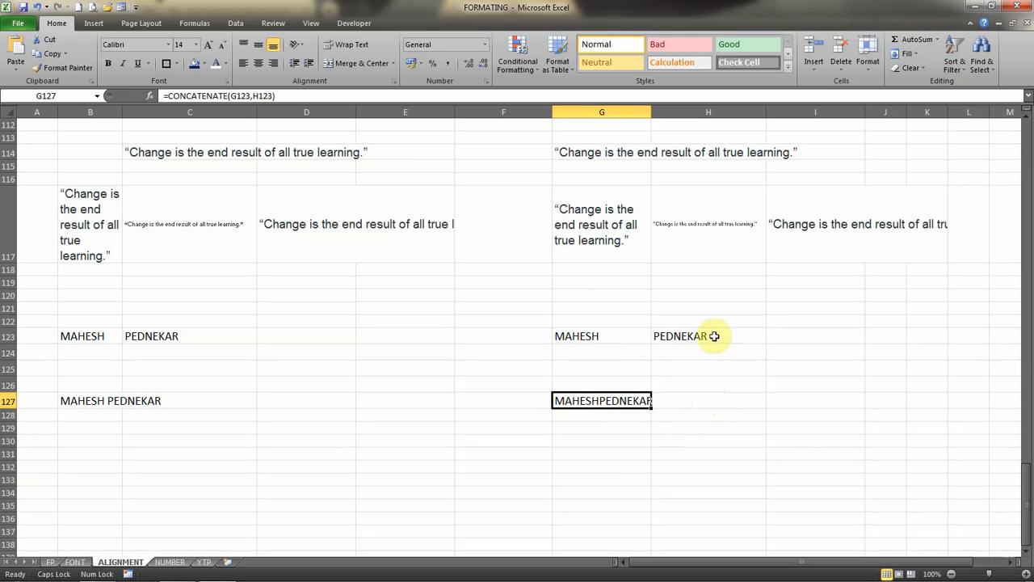
{"action": "double_click", "coordinate": [599, 402]}
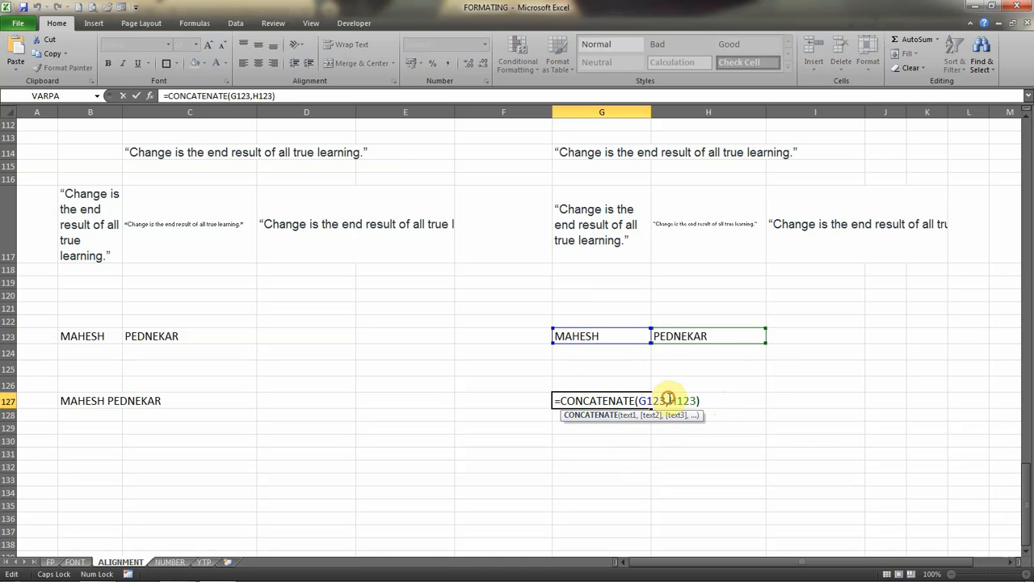
{"action": "left_click", "coordinate": [669, 399]}
{"action": "key", "text": "BackSpace"}
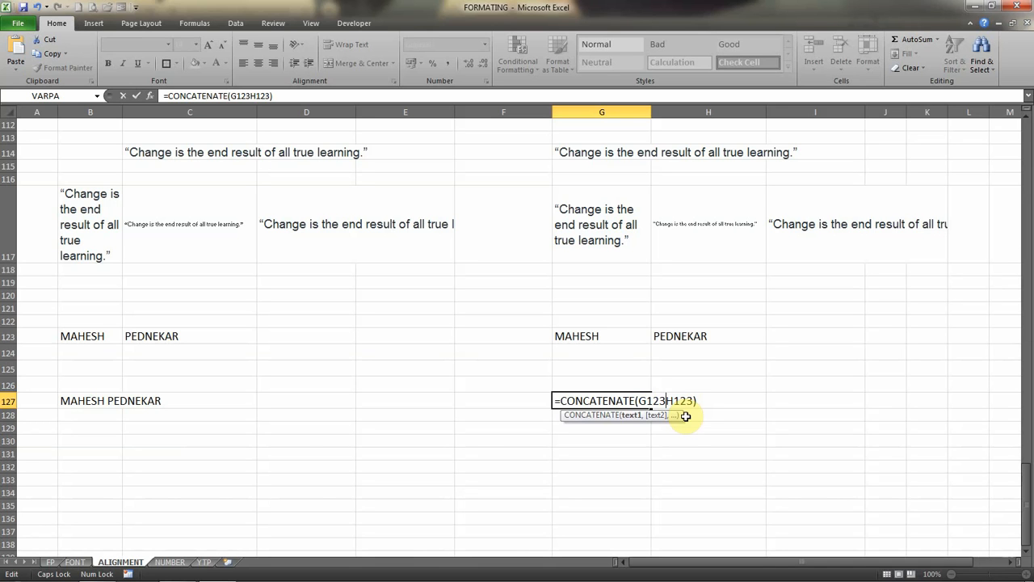
{"action": "type", "text": "&"}
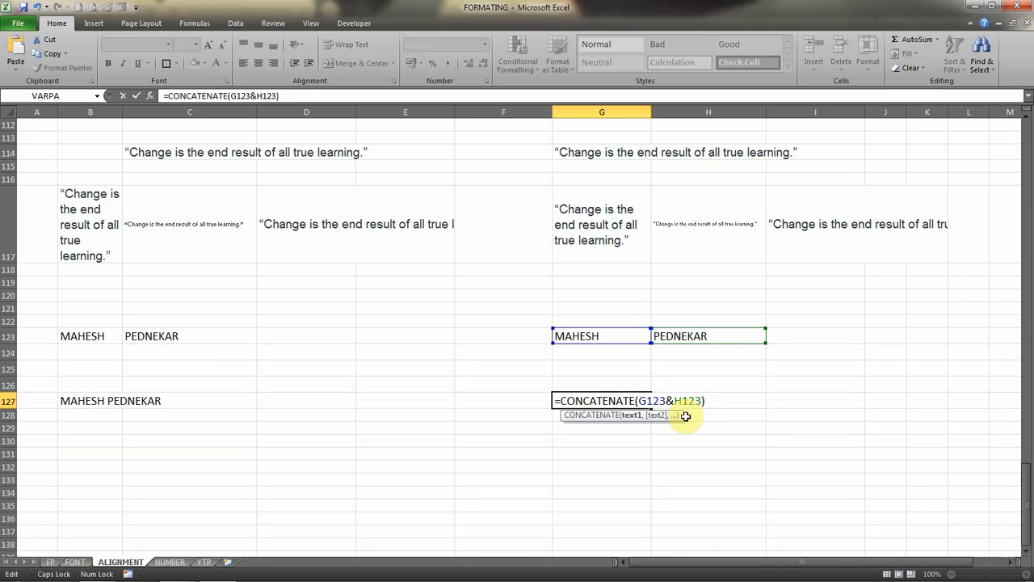
{"action": "type", "text": "\""}
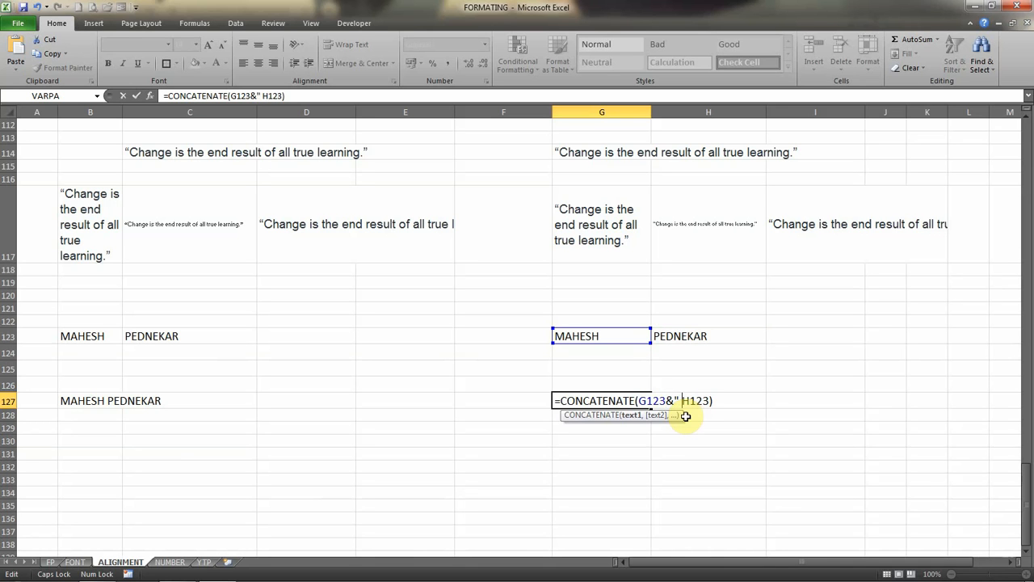
{"action": "type", "text": " \"&"}
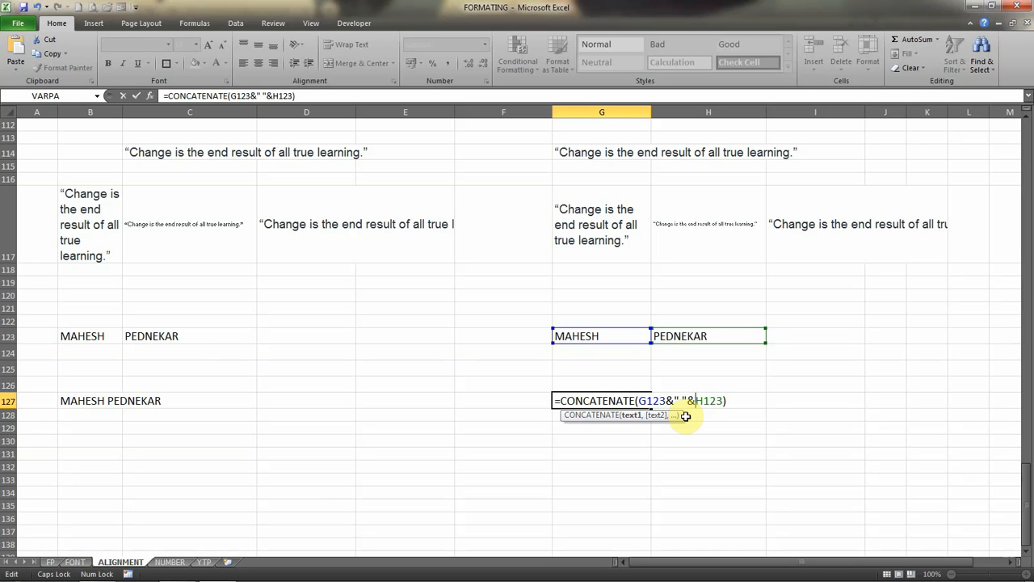
{"action": "key", "text": "Return"}
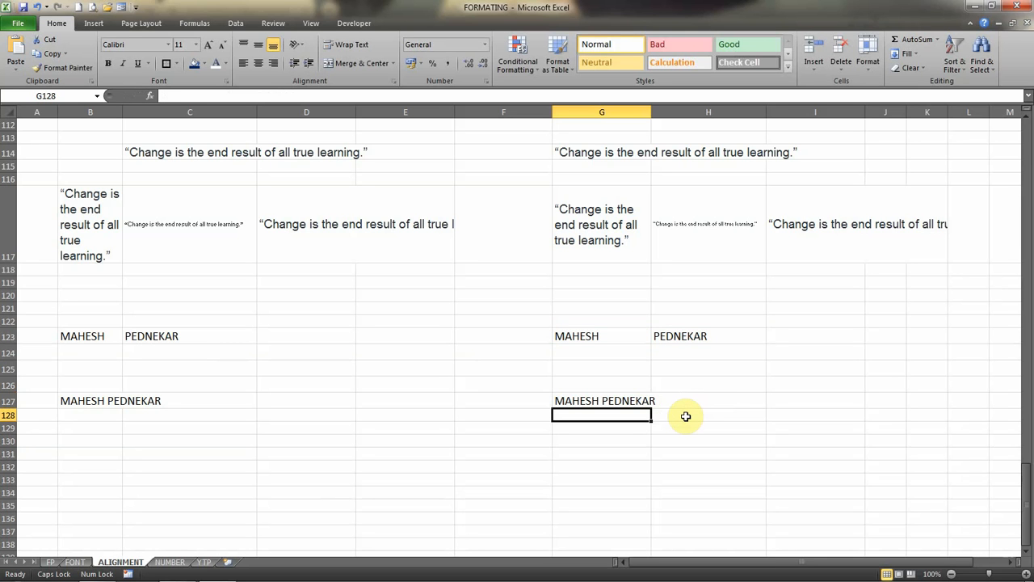
Add a second space between the quotation marks in the G127 CONCATENATE formula.
{"action": "key", "text": "Up"}
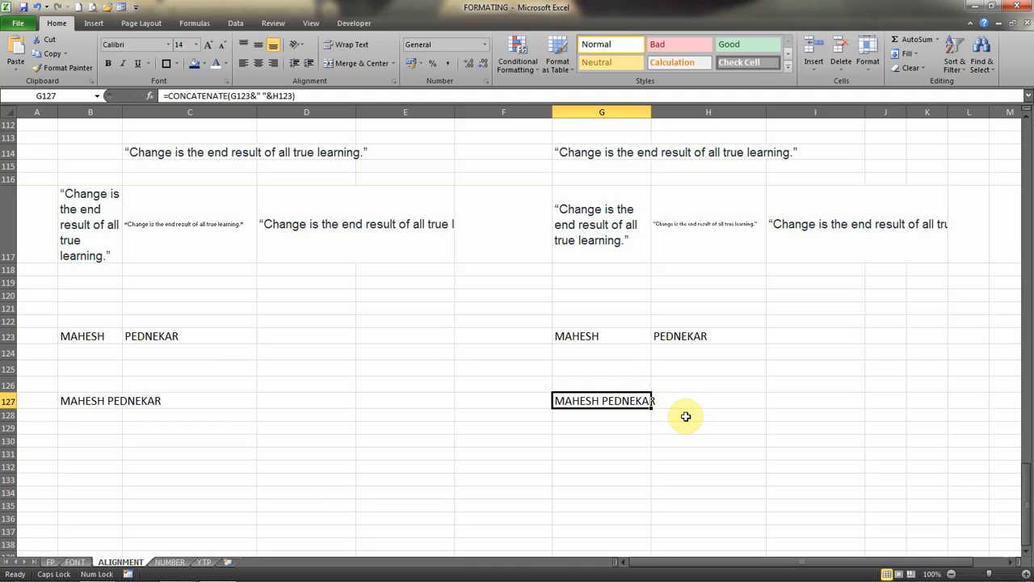
{"action": "key", "text": "F2"}
{"action": "key", "text": "Left"}
{"action": "key", "text": "Left"}
{"action": "key", "text": "Left"}
{"action": "key", "text": "Left"}
{"action": "key", "text": "Left"}
{"action": "key", "text": "Left"}
{"action": "key", "text": "Left"}
{"action": "key", "text": "Left"}
{"action": "key", "text": "Left"}
{"action": "key", "text": "Left"}
{"action": "key", "text": "Left"}
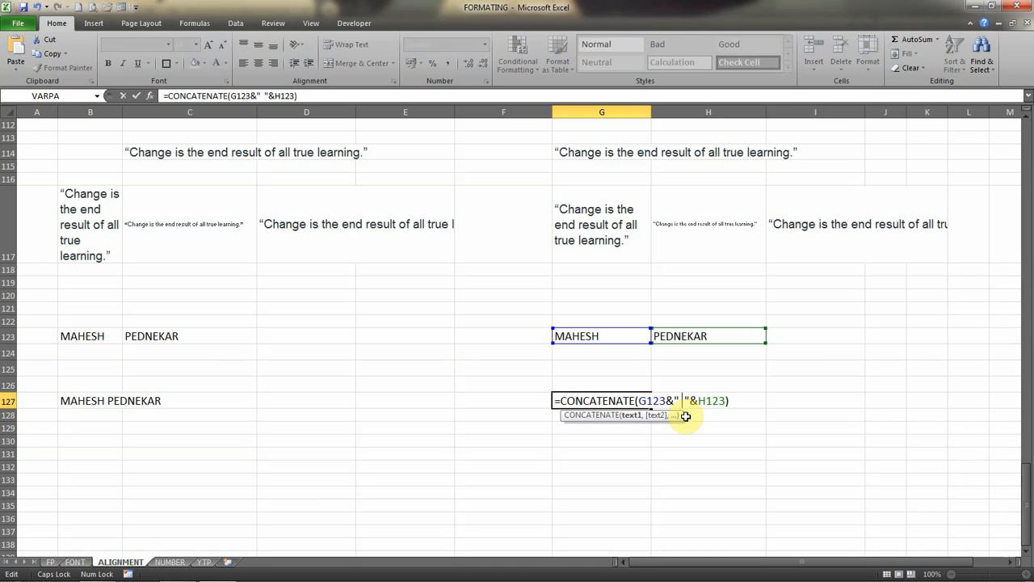
{"action": "key", "text": "Return"}
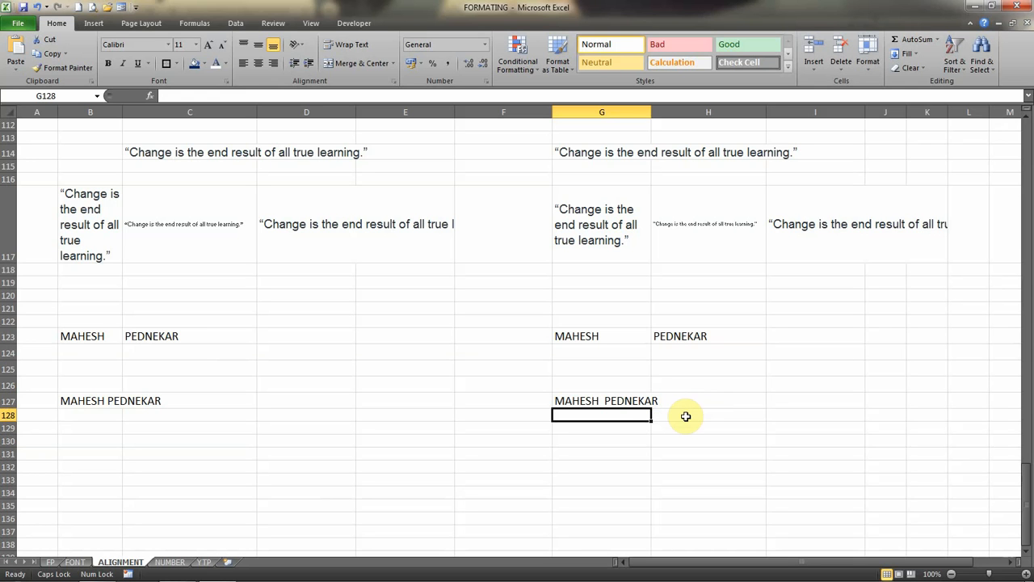
{"action": "left_click", "coordinate": [299, 47]}
{"action": "left_click", "coordinate": [339, 135]}
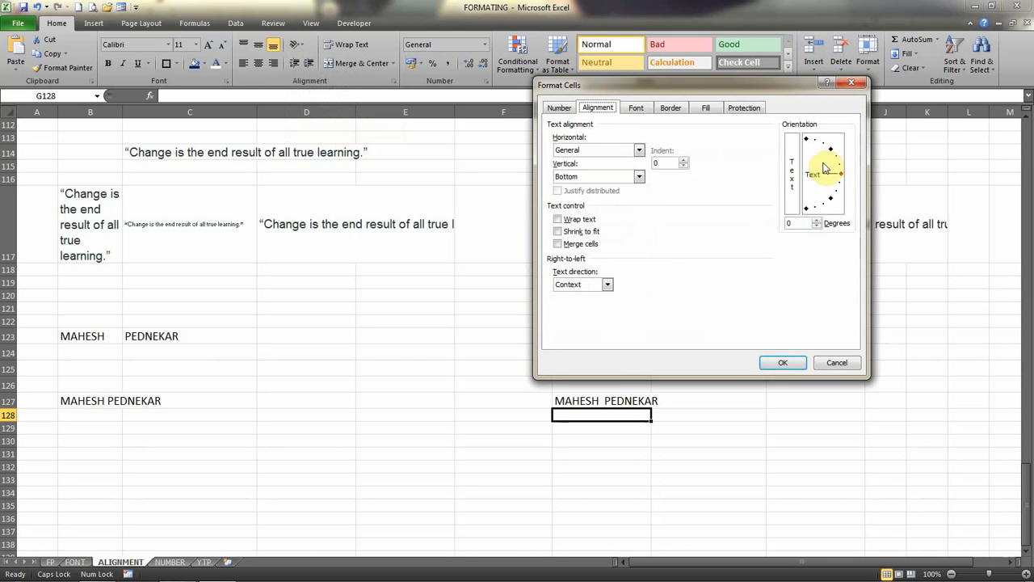
{"action": "left_click", "coordinate": [841, 363]}
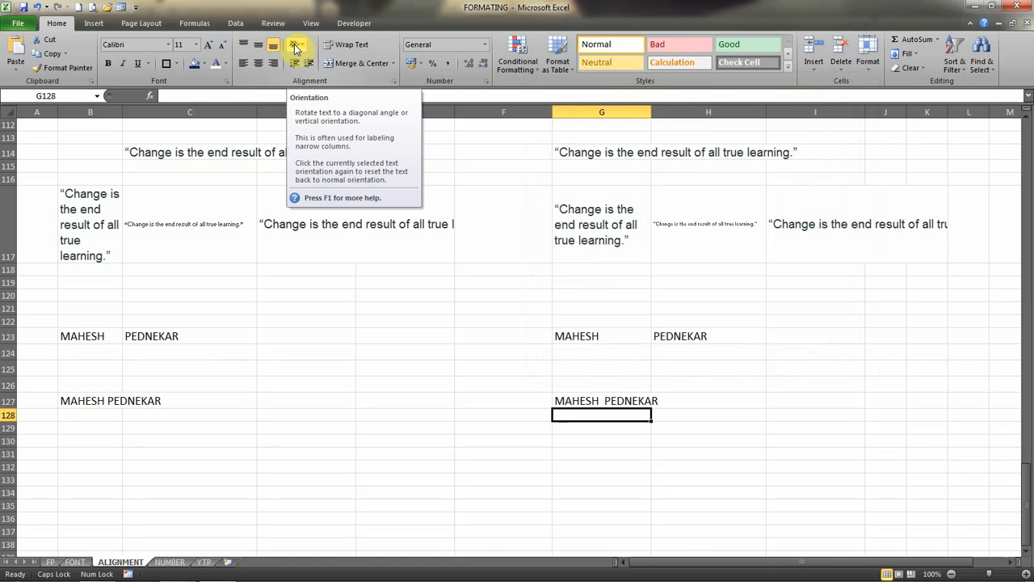
Try a text orientation of -30 degrees on the first name in cell G123 and undo it.
{"action": "double_click", "coordinate": [594, 336]}
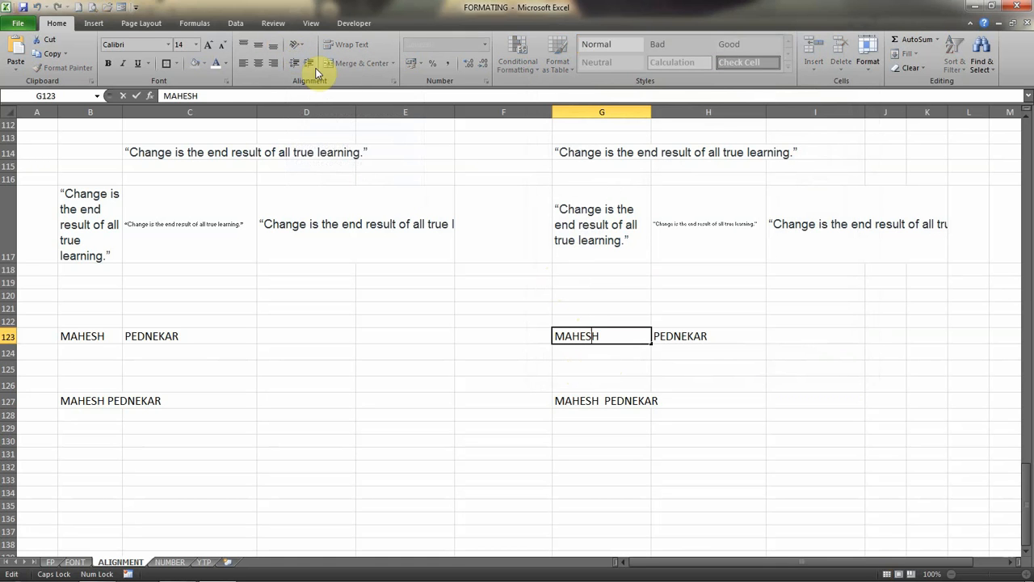
{"action": "key", "text": "Escape"}
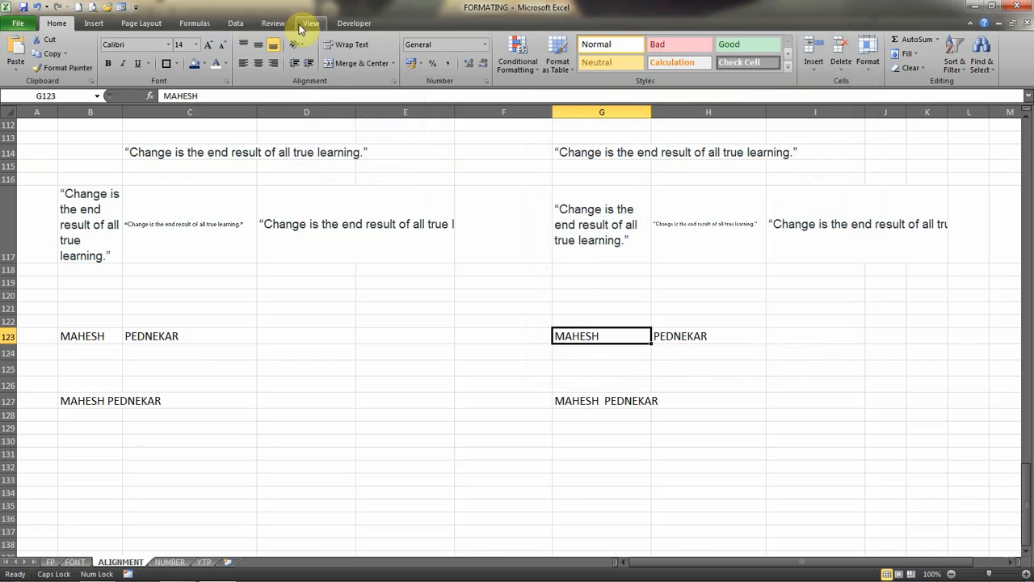
{"action": "left_click", "coordinate": [300, 46]}
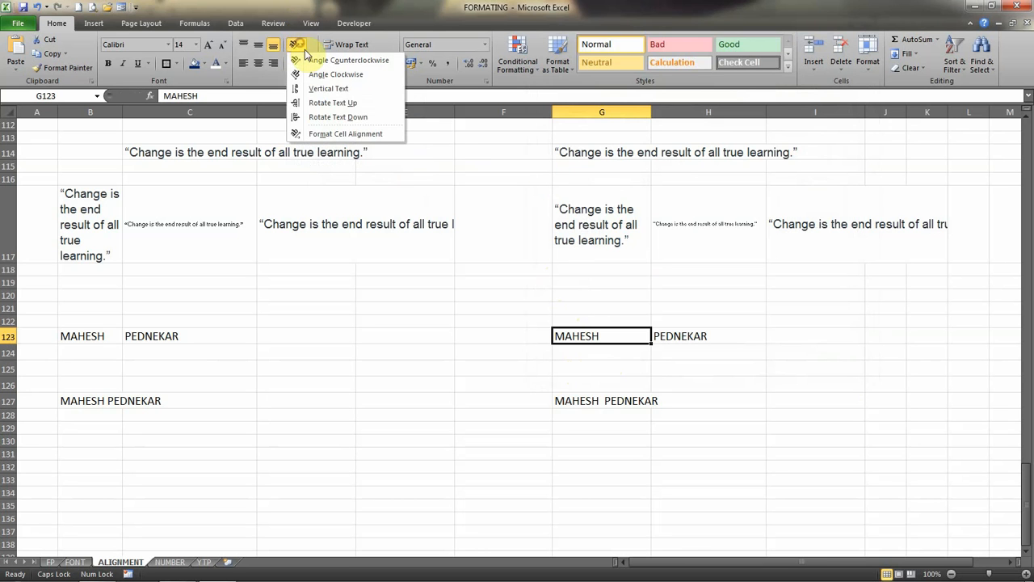
{"action": "left_click", "coordinate": [335, 135]}
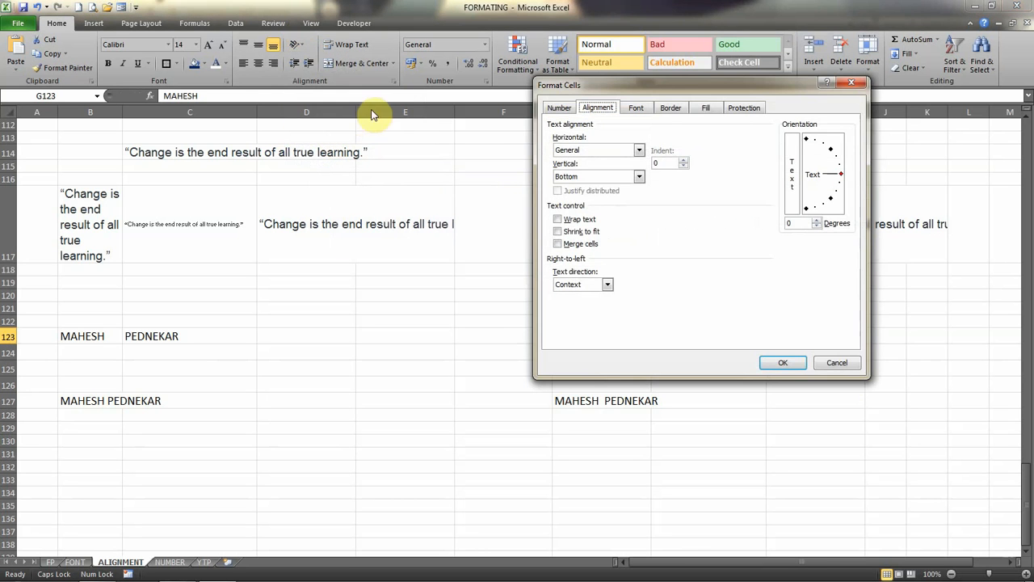
{"action": "left_click", "coordinate": [827, 145]}
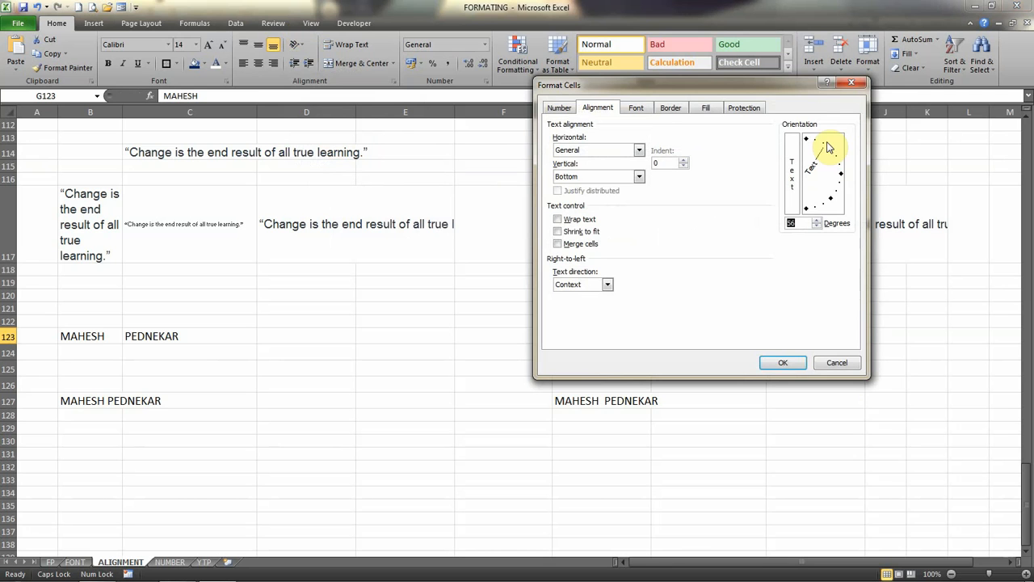
{"action": "left_click", "coordinate": [840, 199]}
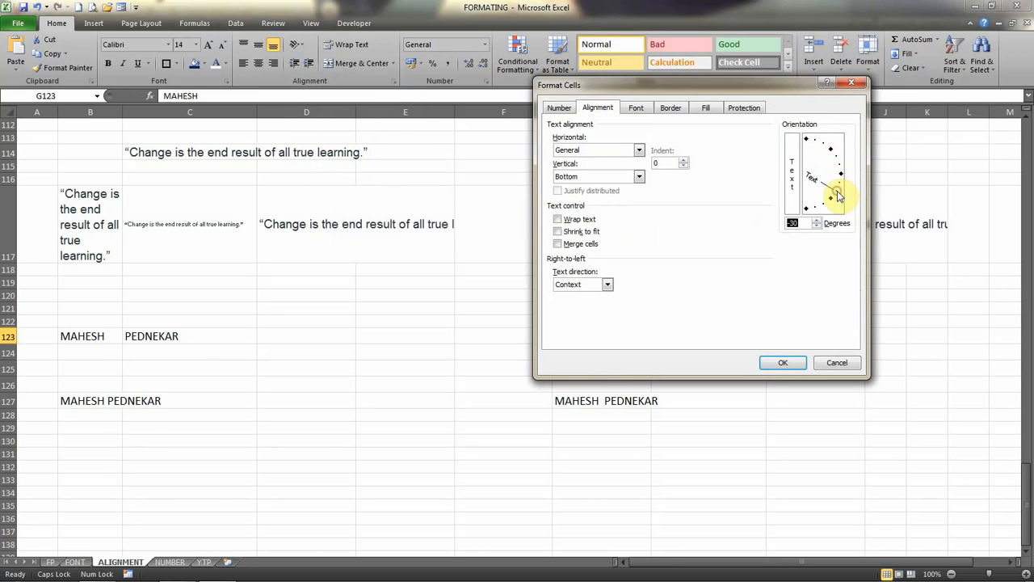
{"action": "left_click", "coordinate": [783, 362]}
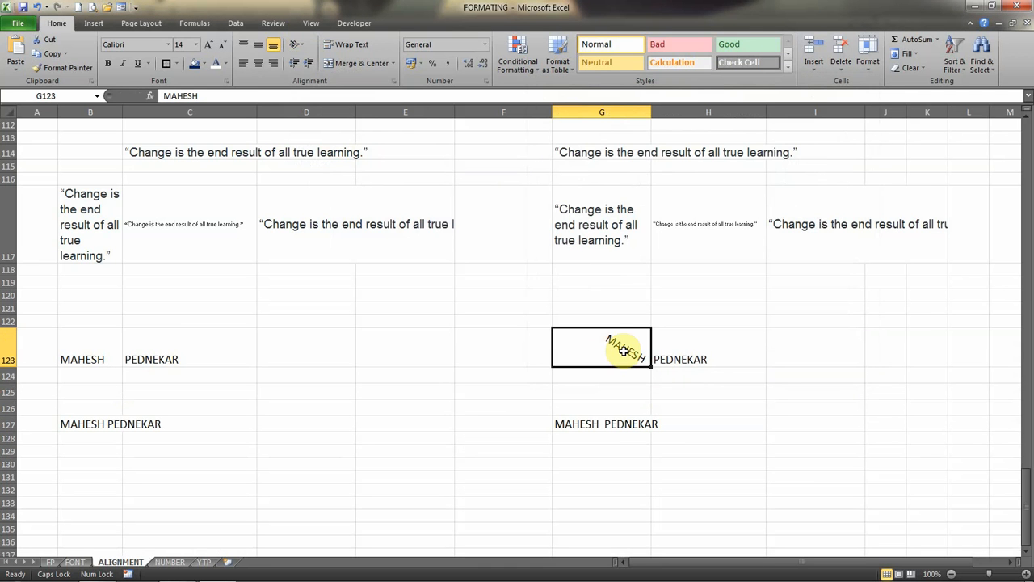
{"action": "key", "text": "ctrl+z"}
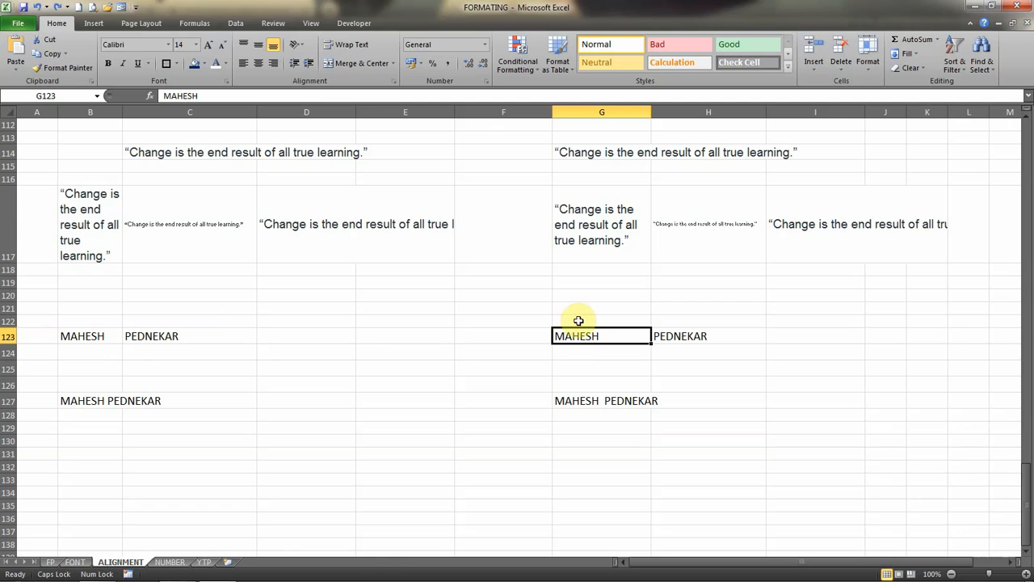
Examine the Text direction options in the cell alignment settings for cell G123.
{"action": "left_click", "coordinate": [304, 47]}
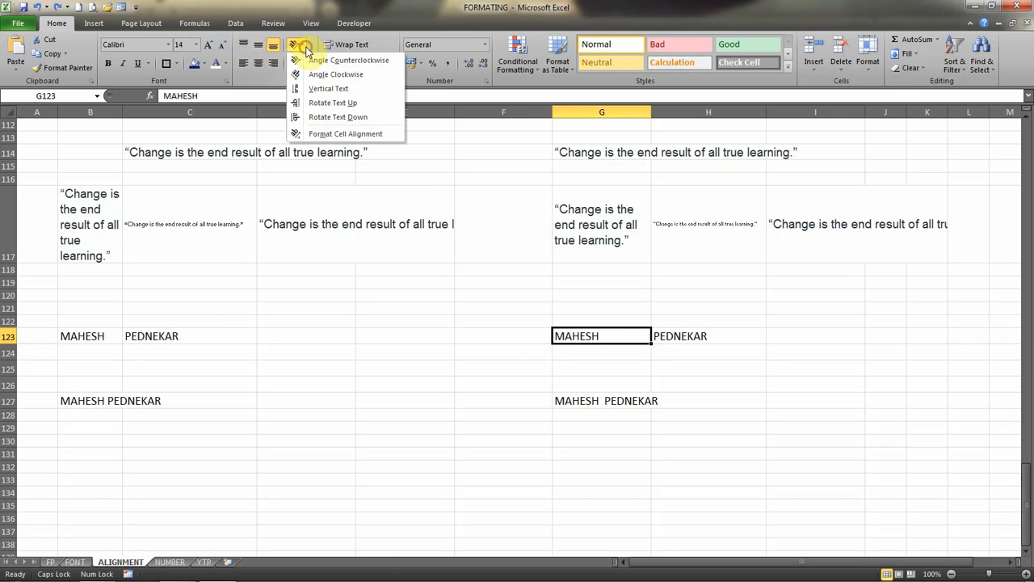
{"action": "left_click", "coordinate": [337, 133]}
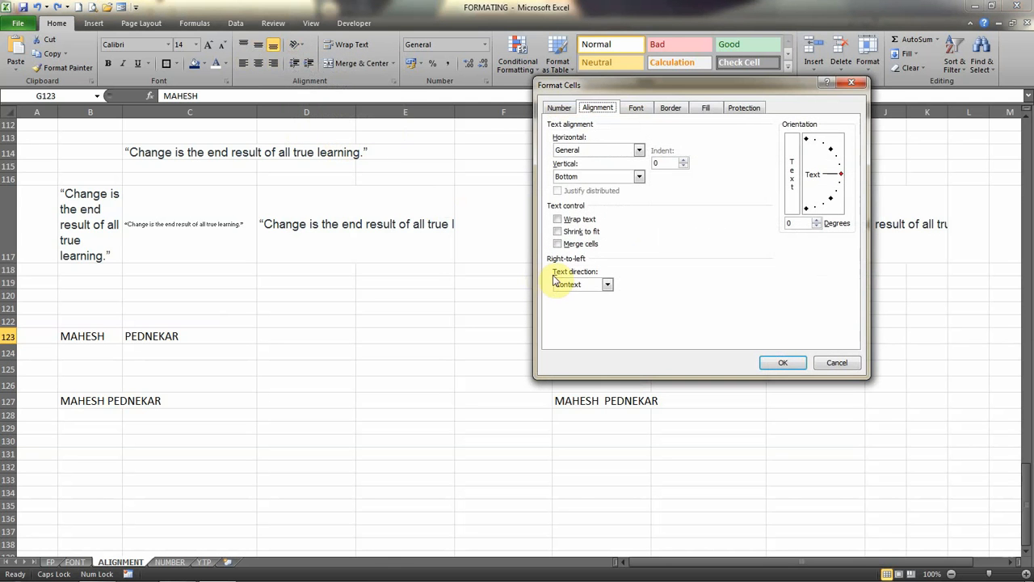
{"action": "left_click", "coordinate": [607, 285]}
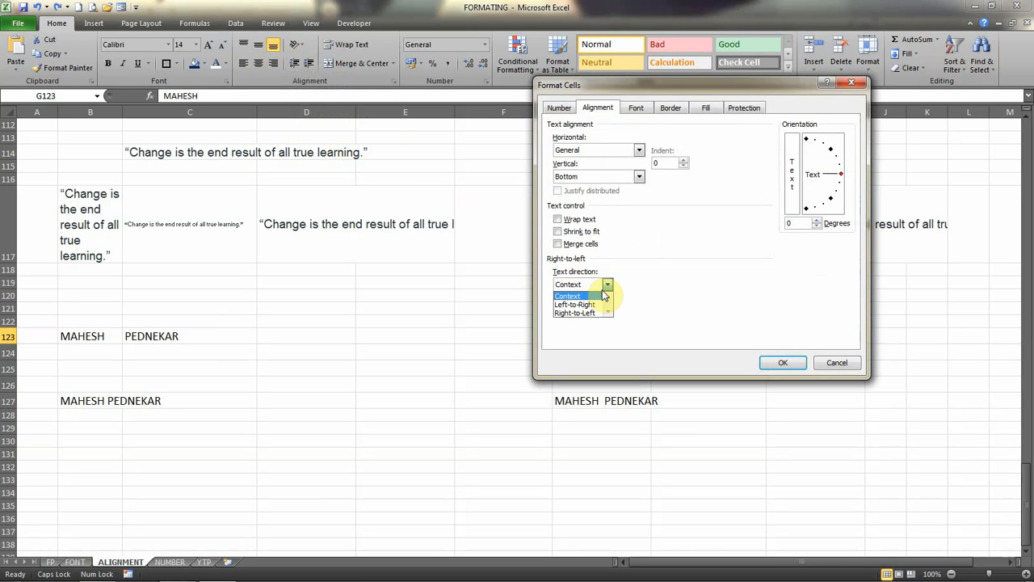
{"action": "left_click", "coordinate": [603, 296]}
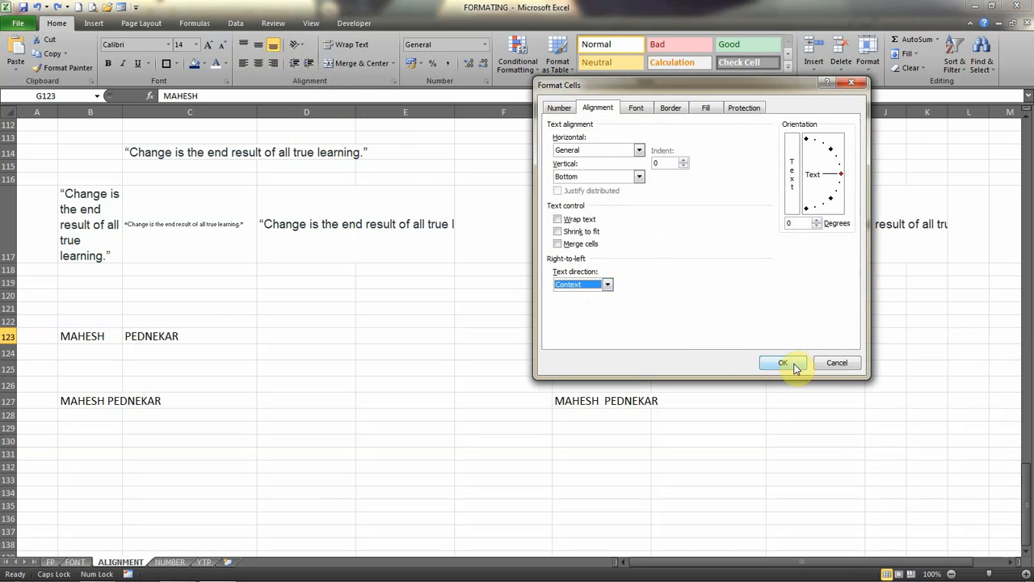
{"action": "left_click", "coordinate": [836, 362]}
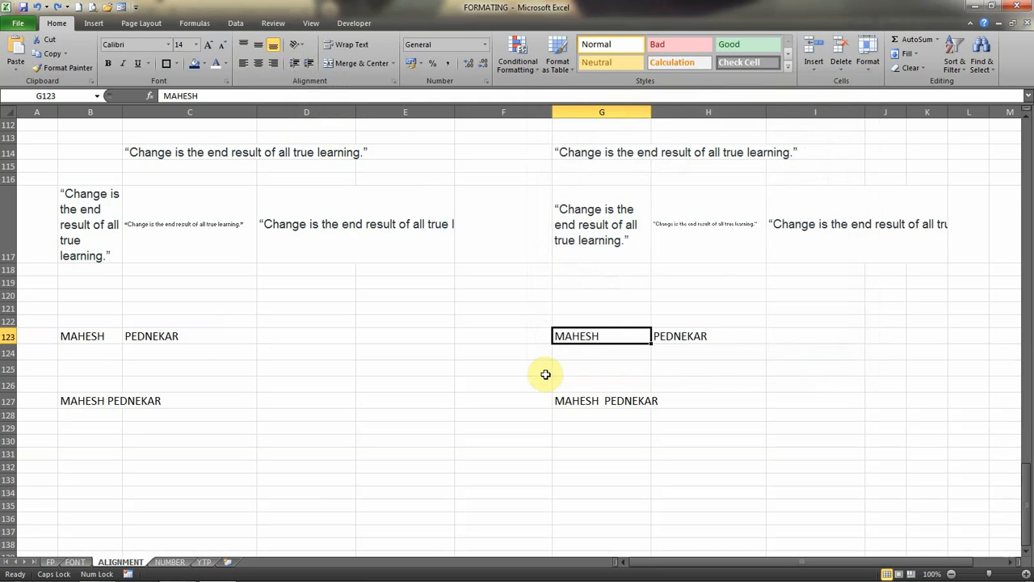
{"action": "double_click", "coordinate": [594, 337]}
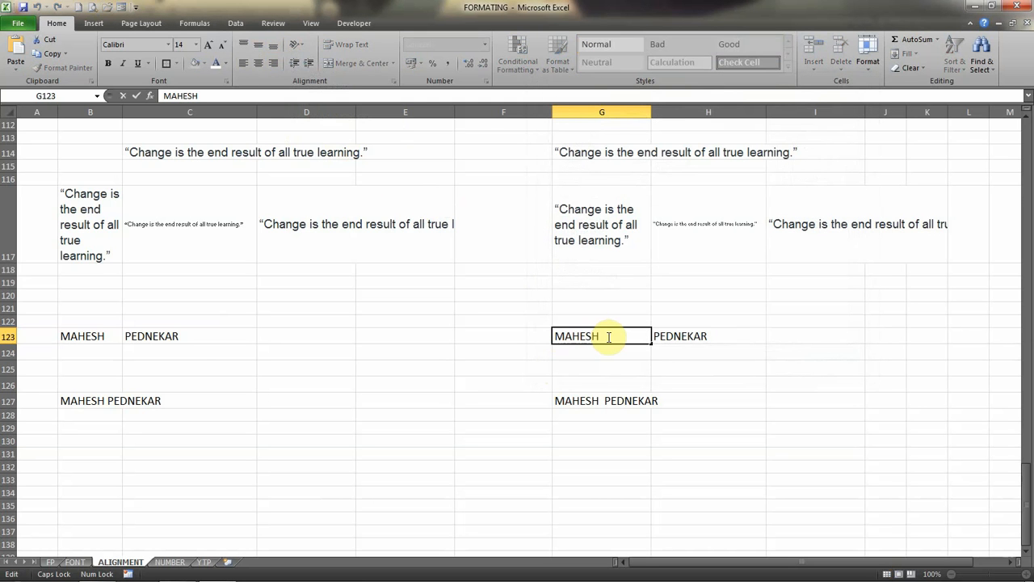
{"action": "left_click", "coordinate": [619, 366]}
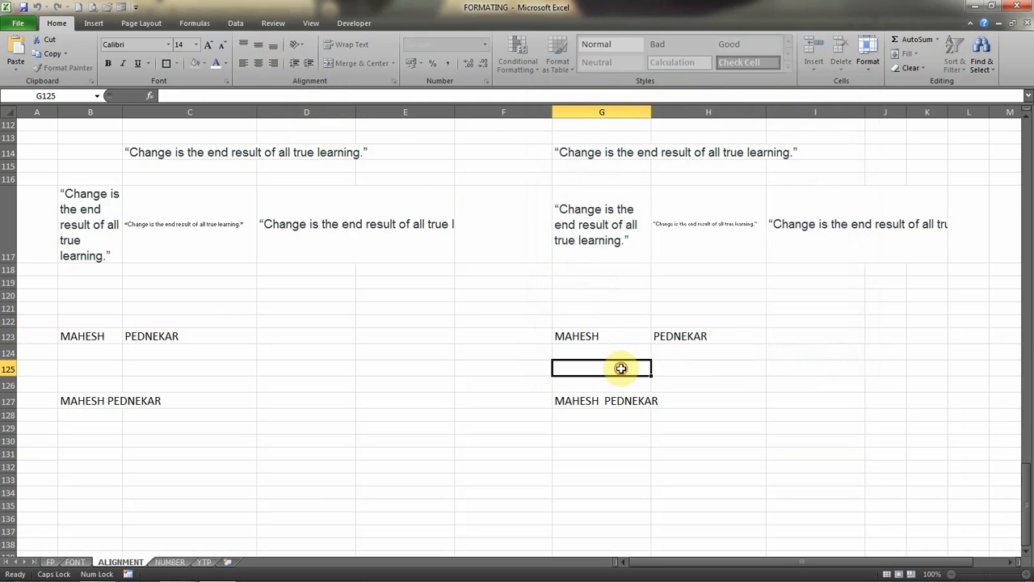
{"action": "left_click", "coordinate": [588, 294]}
{"action": "left_click", "coordinate": [607, 335]}
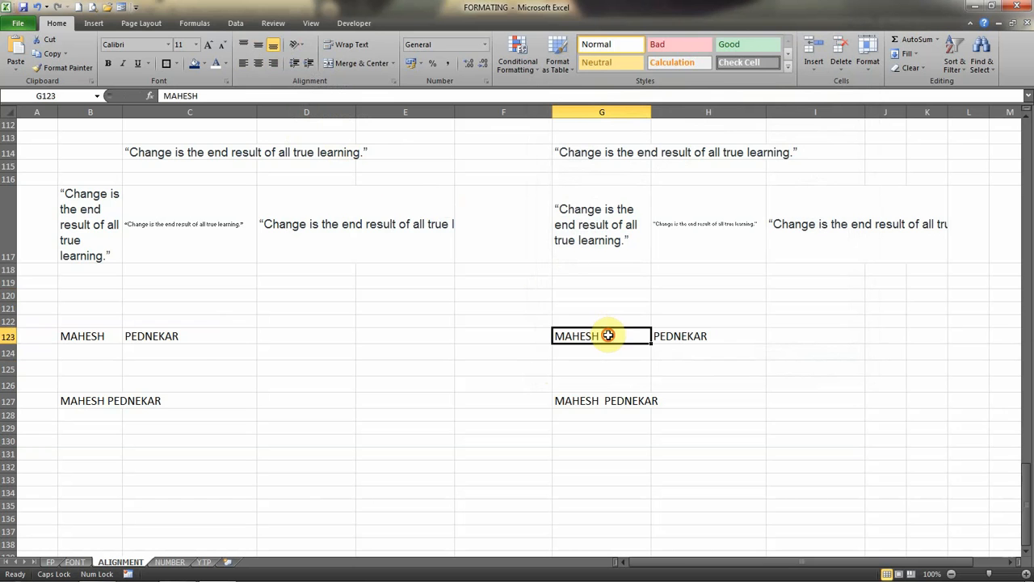
{"action": "left_click", "coordinate": [298, 45]}
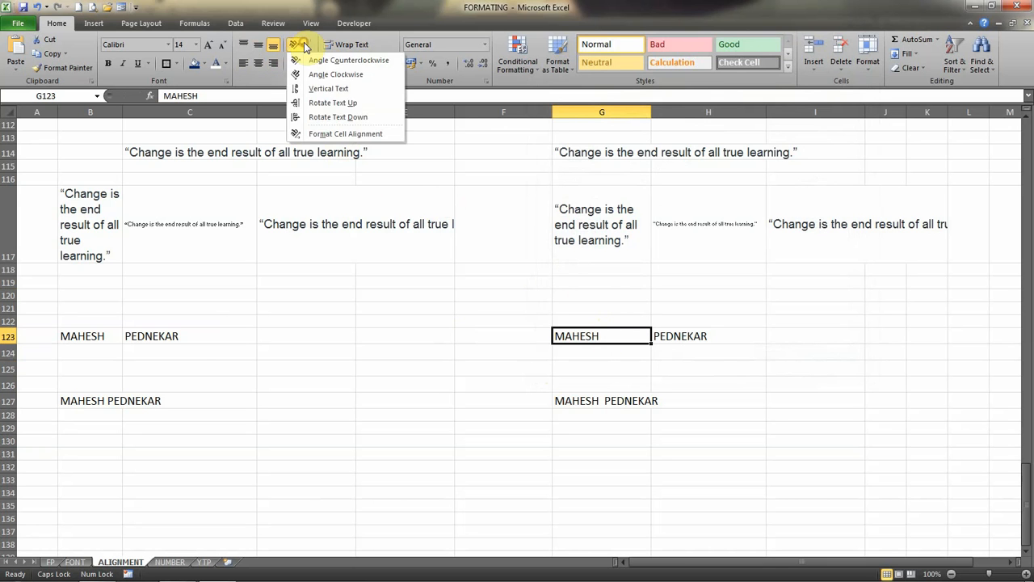
{"action": "left_click", "coordinate": [345, 133]}
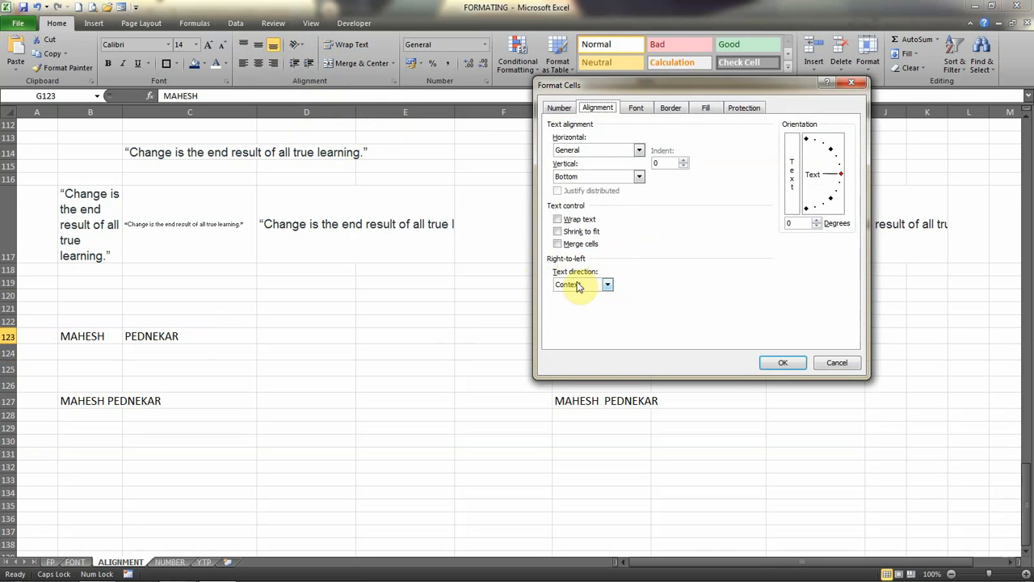
{"action": "left_click", "coordinate": [848, 361]}
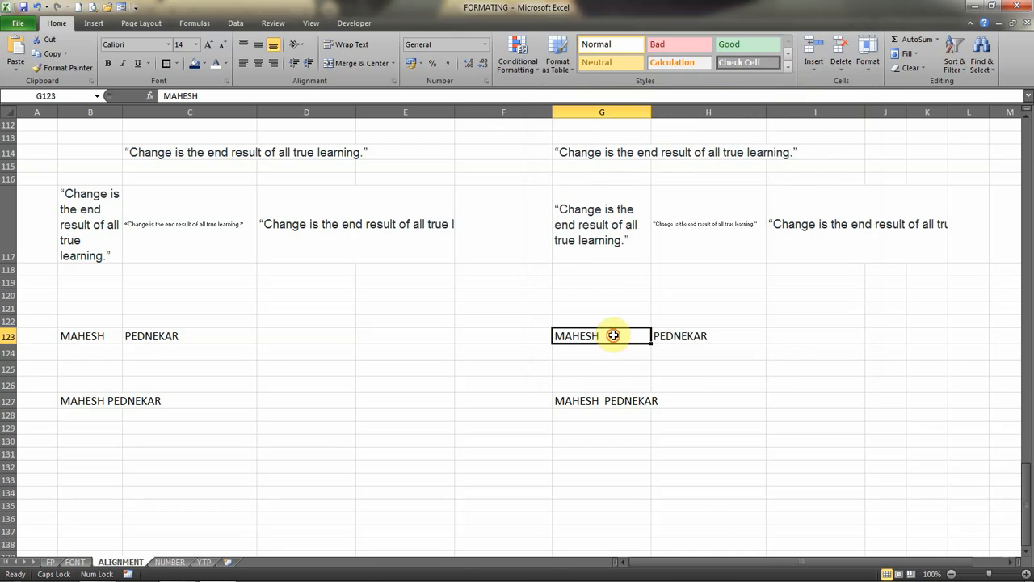
Try appending SSDS to the first name in cell G123 and remove the added letters.
{"action": "double_click", "coordinate": [615, 335]}
{"action": "type", "text": "SSDS"}
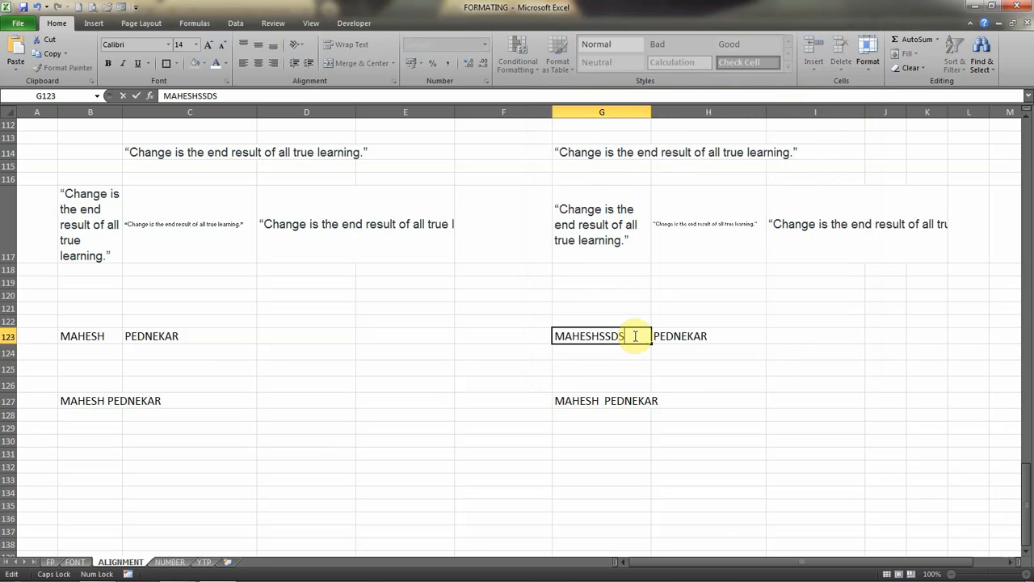
{"action": "key", "text": "BackSpace"}
{"action": "key", "text": "BackSpace"}
{"action": "key", "text": "BackSpace"}
{"action": "key", "text": "BackSpace"}
{"action": "key", "text": "Return"}
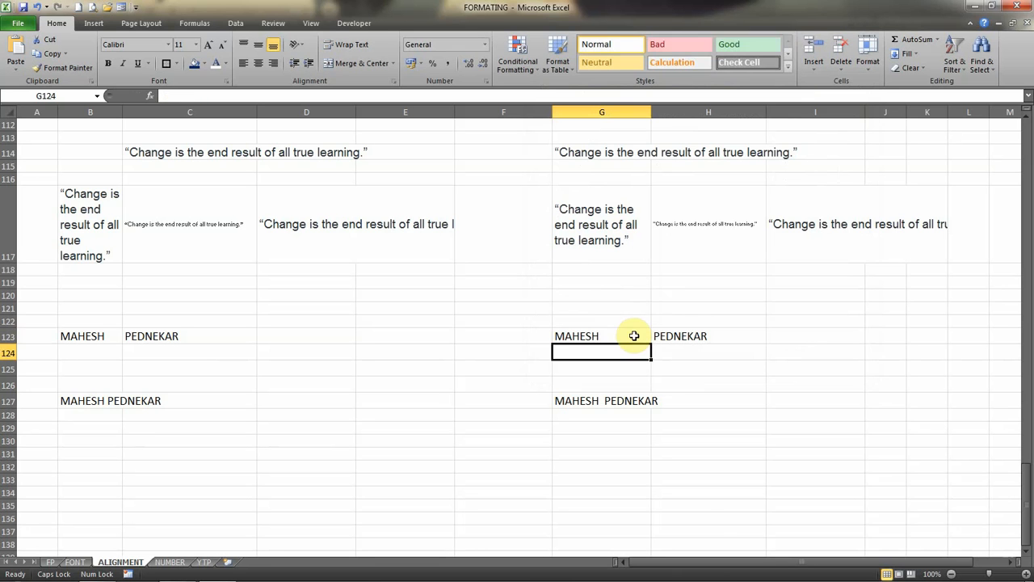
Set the text direction of the first name in cell G123 to Right-to-Left.
{"action": "left_click", "coordinate": [574, 334]}
{"action": "left_click", "coordinate": [297, 45]}
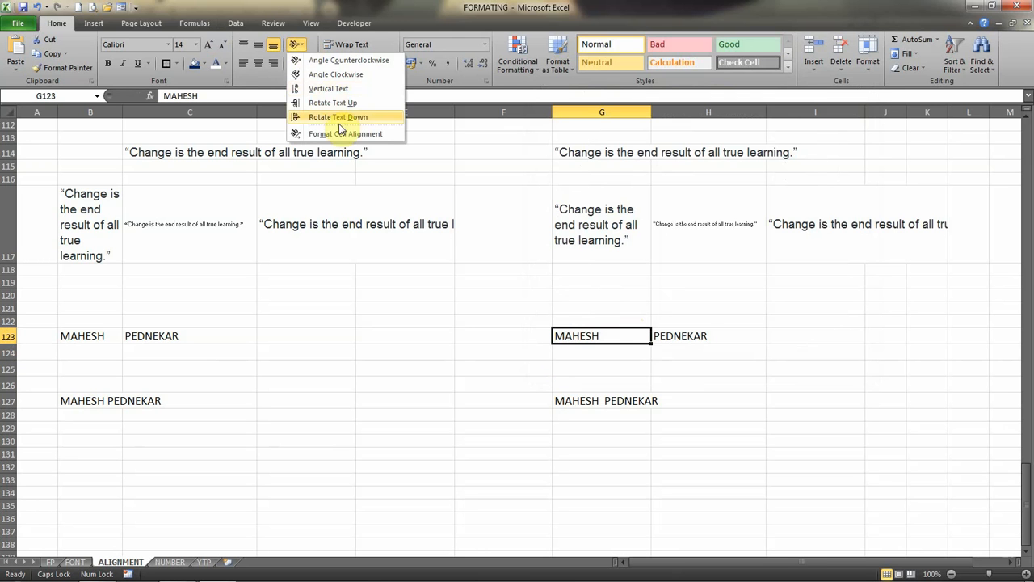
{"action": "left_click", "coordinate": [343, 136]}
{"action": "left_click", "coordinate": [576, 285]}
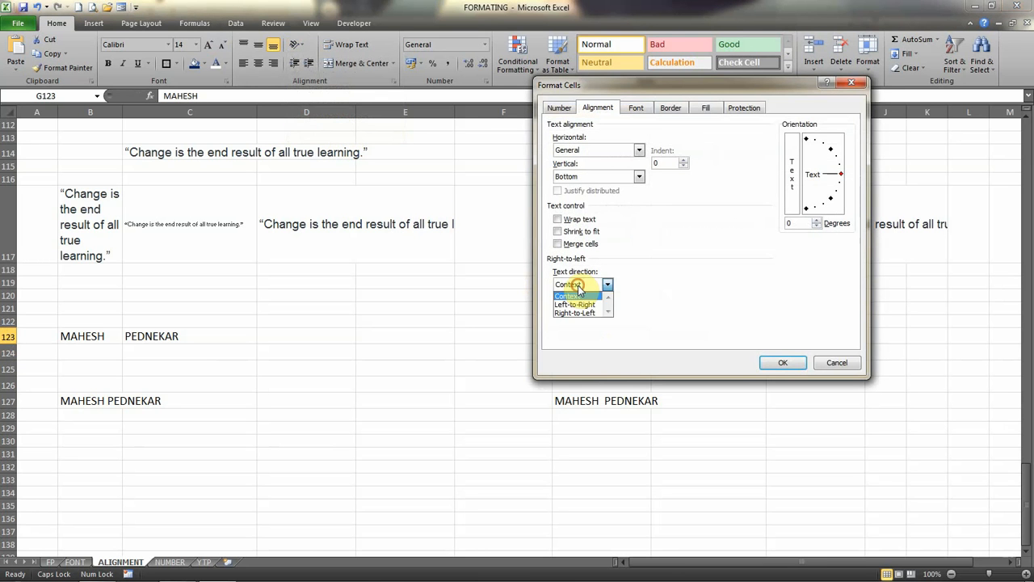
{"action": "left_click", "coordinate": [573, 316]}
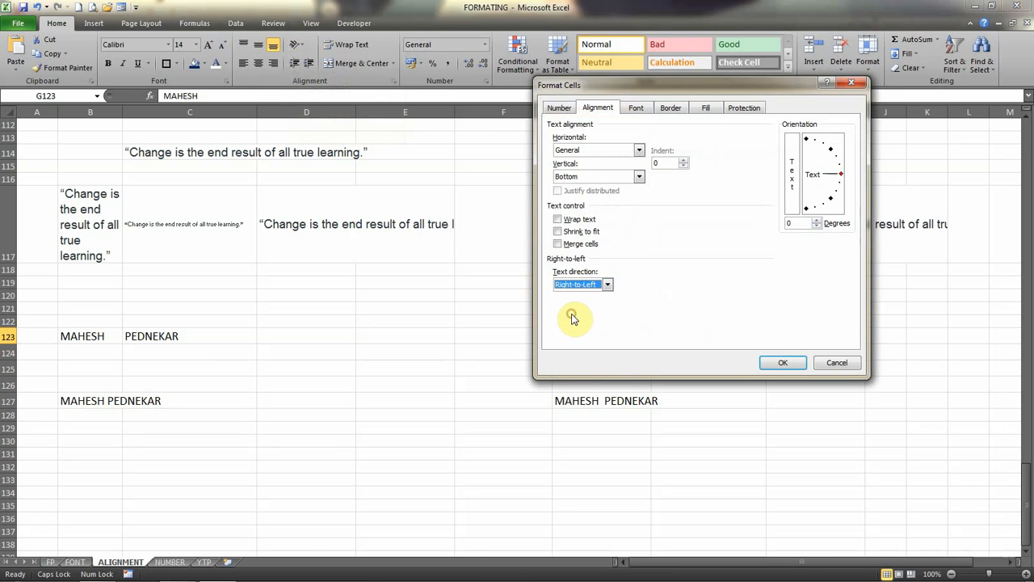
{"action": "left_click", "coordinate": [781, 362]}
Try inserting SSSSDS in front of the first name in cell G123 and remove the added letters.
{"action": "double_click", "coordinate": [620, 339]}
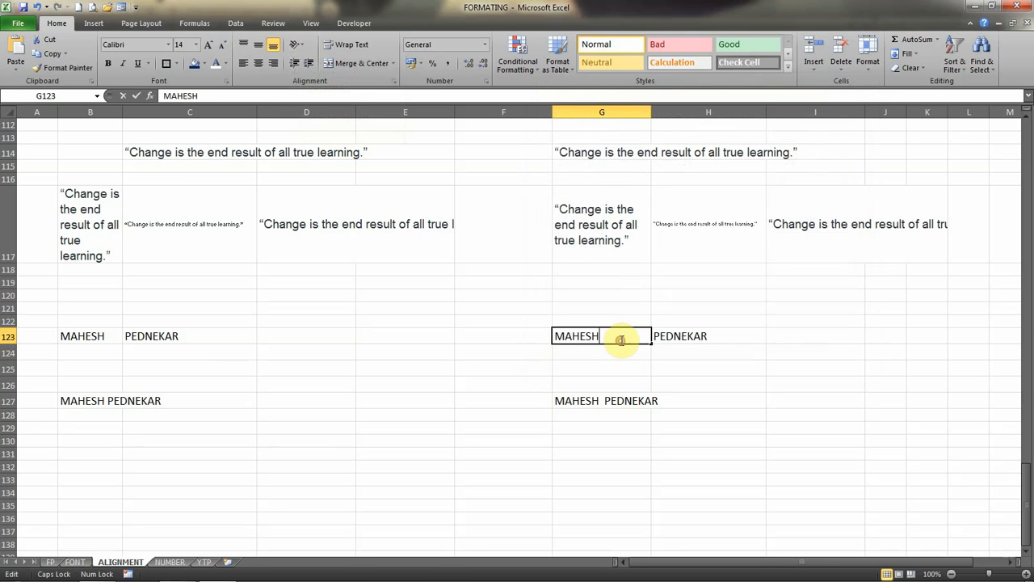
{"action": "type", "text": "SS"}
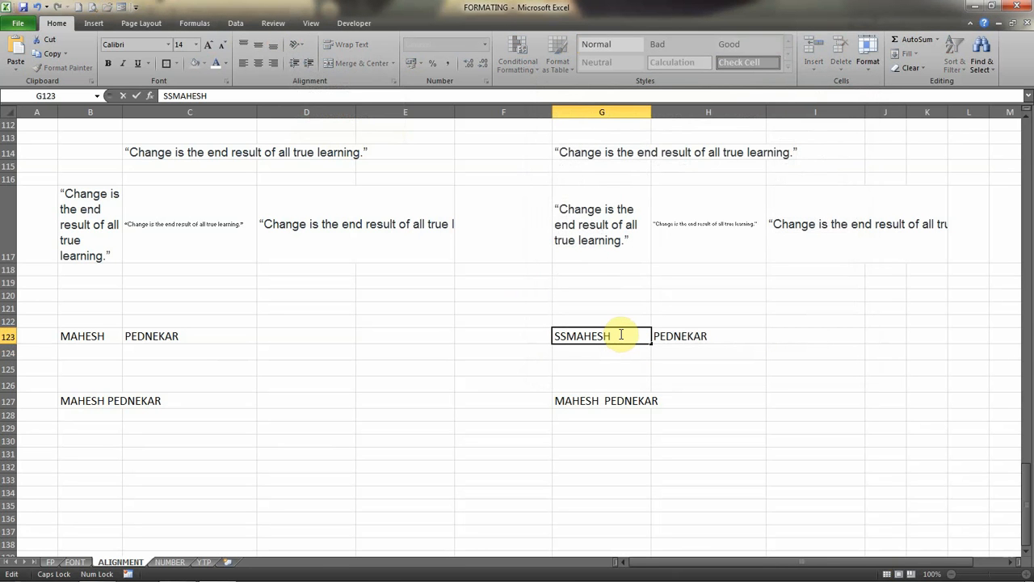
{"action": "type", "text": "SSDS"}
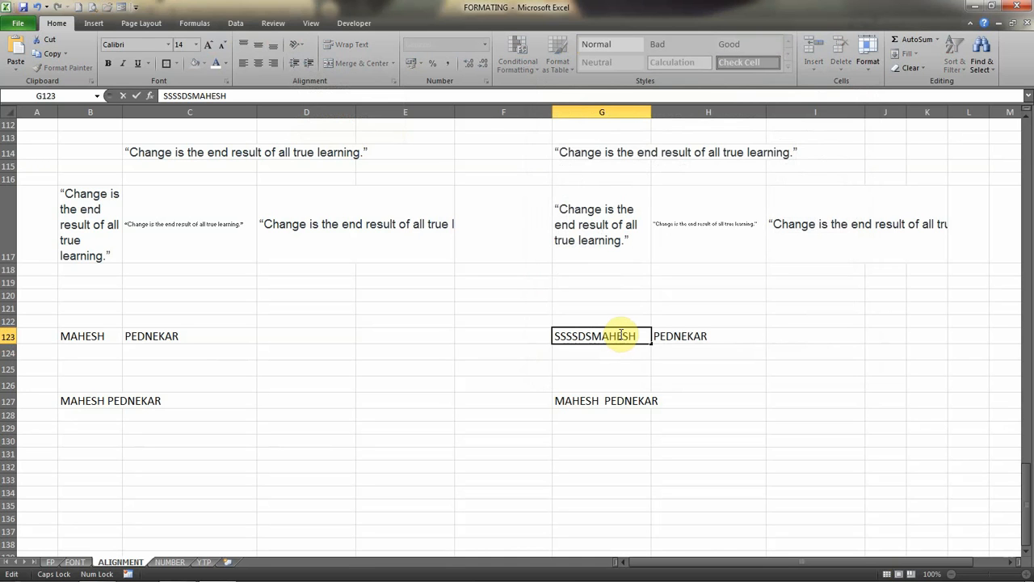
{"action": "key", "text": "BackSpace"}
{"action": "key", "text": "BackSpace"}
{"action": "key", "text": "BackSpace"}
{"action": "key", "text": "BackSpace"}
{"action": "key", "text": "BackSpace"}
{"action": "key", "text": "BackSpace"}
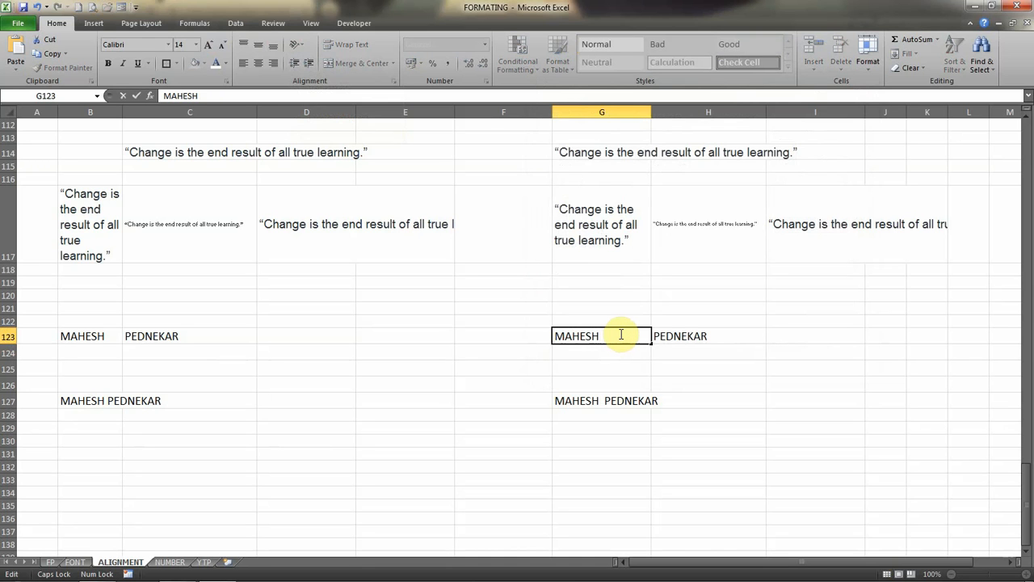
{"action": "left_click", "coordinate": [602, 372]}
{"action": "left_click", "coordinate": [611, 324]}
Change the text direction of cell G123 to Left-to-Right.
{"action": "left_click", "coordinate": [606, 336]}
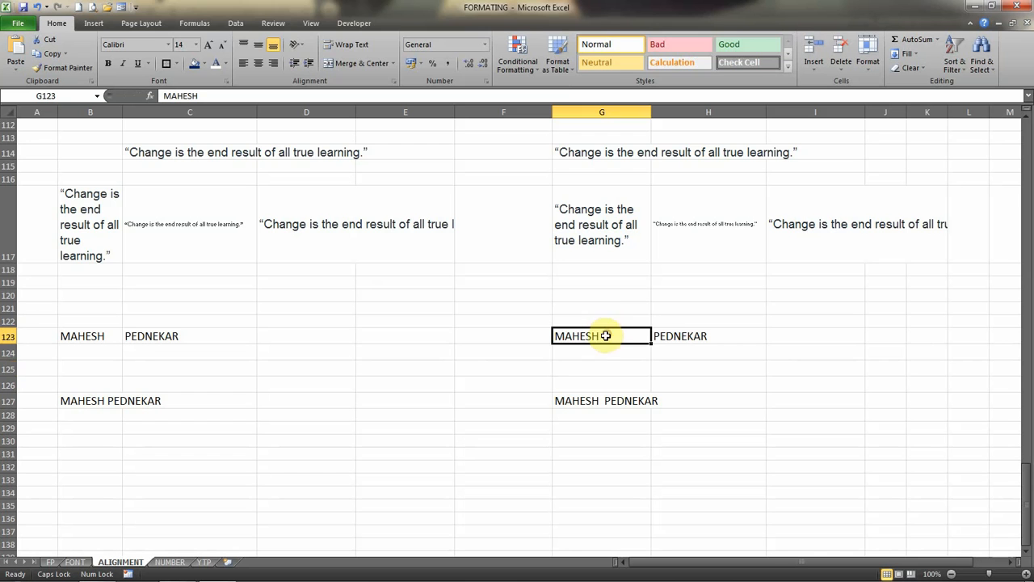
{"action": "left_click", "coordinate": [298, 45]}
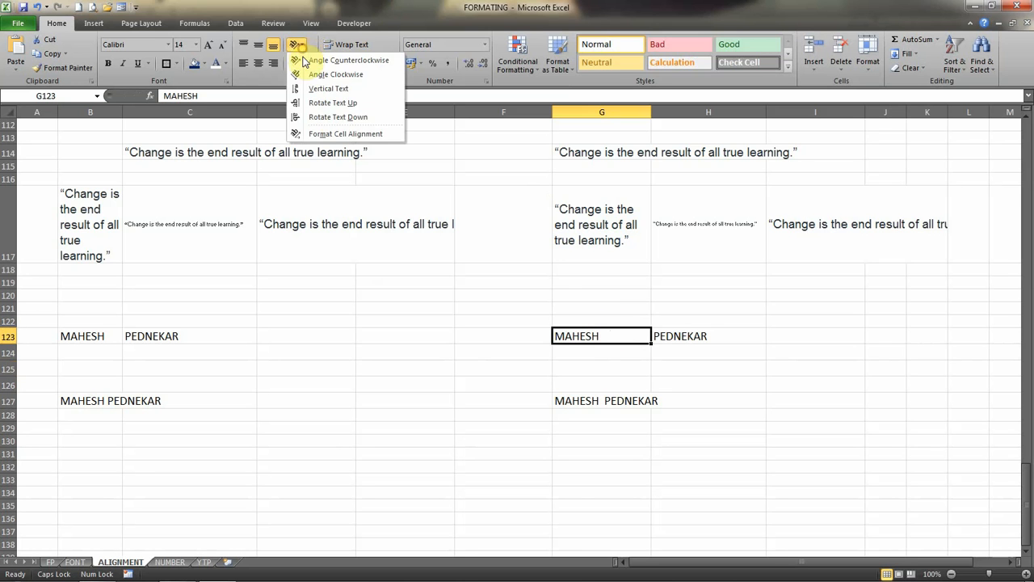
{"action": "left_click", "coordinate": [338, 132]}
{"action": "left_click", "coordinate": [605, 283]}
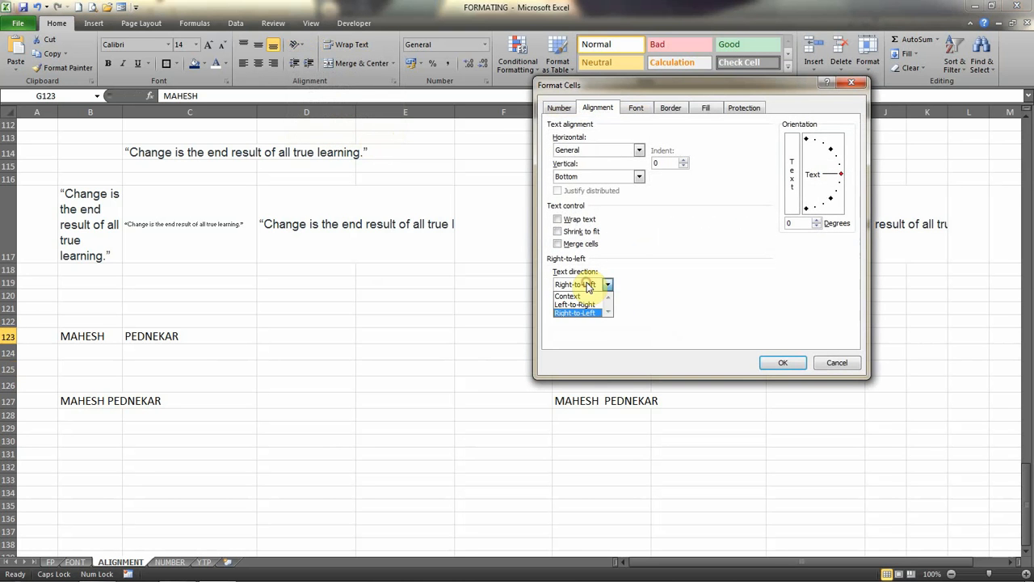
{"action": "left_click", "coordinate": [582, 312]}
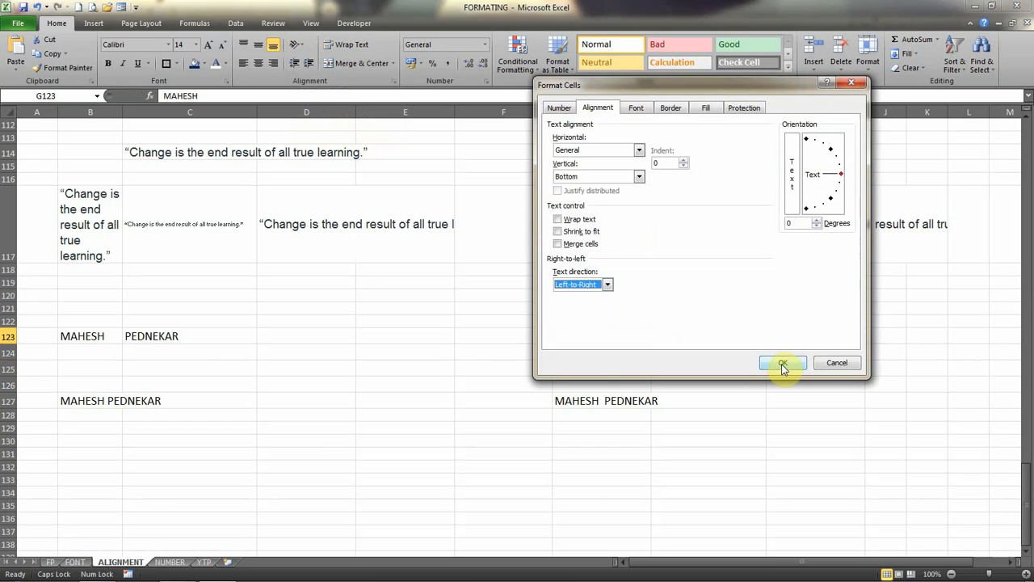
{"action": "left_click", "coordinate": [782, 362]}
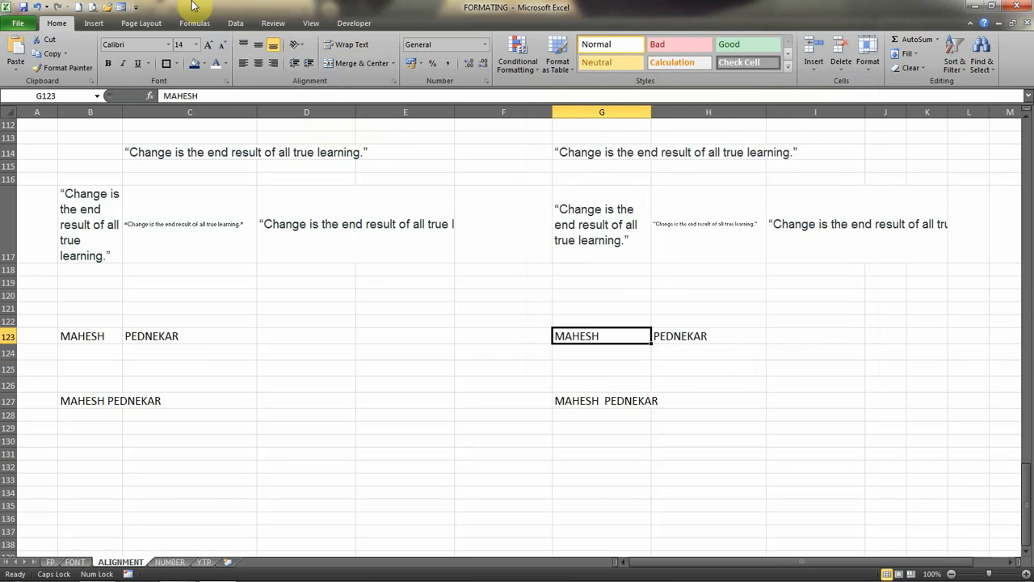
Try adding SS to the first name in cell G123 and remove the added letters.
{"action": "left_click", "coordinate": [220, 96]}
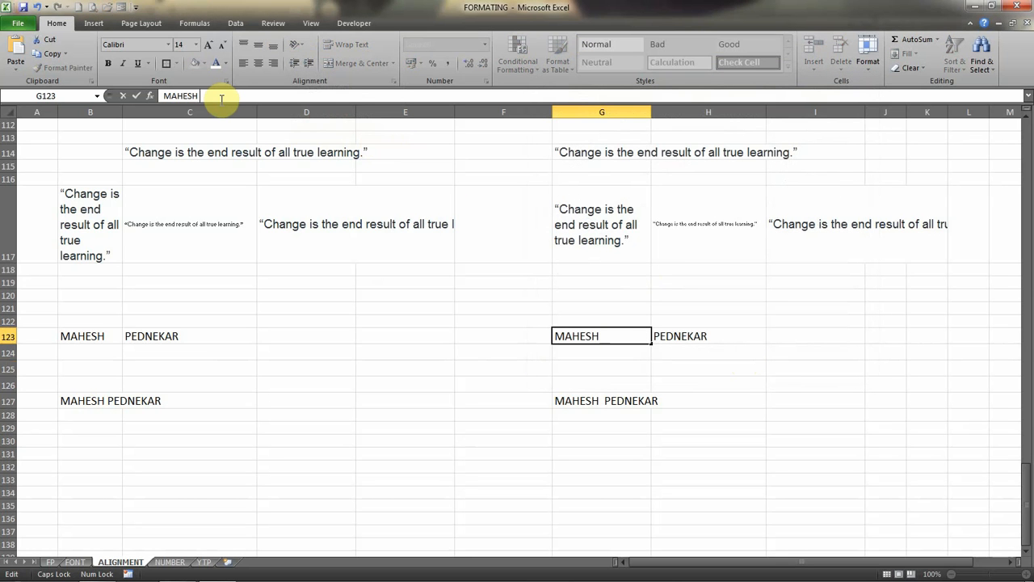
{"action": "type", "text": "SS"}
{"action": "key", "text": "BackSpace"}
{"action": "key", "text": "BackSpace"}
{"action": "key", "text": "BackSpace"}
{"action": "key", "text": "Return"}
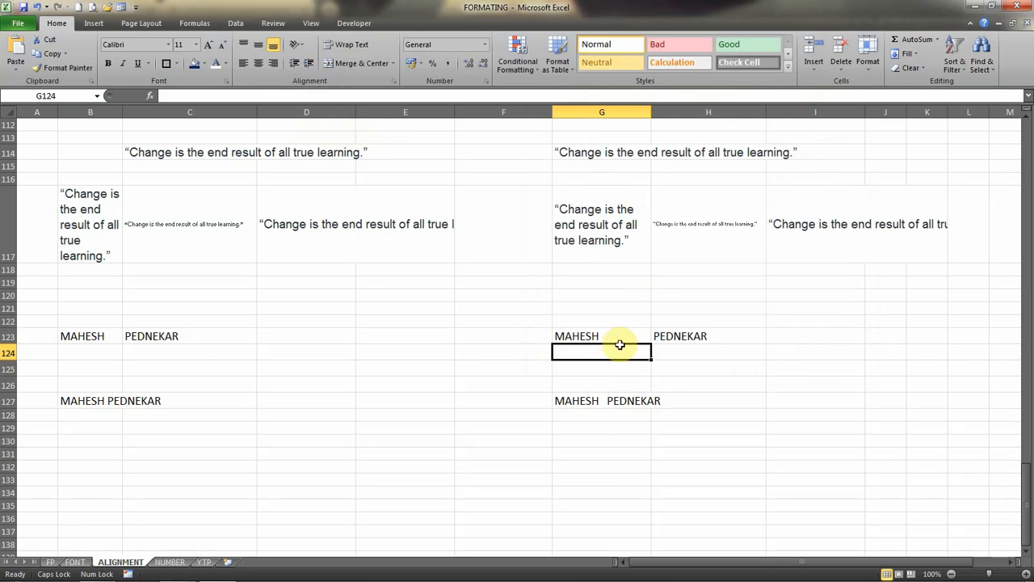
Set the text direction of cell G123 back to Context.
{"action": "left_click", "coordinate": [607, 333]}
{"action": "left_click", "coordinate": [296, 44]}
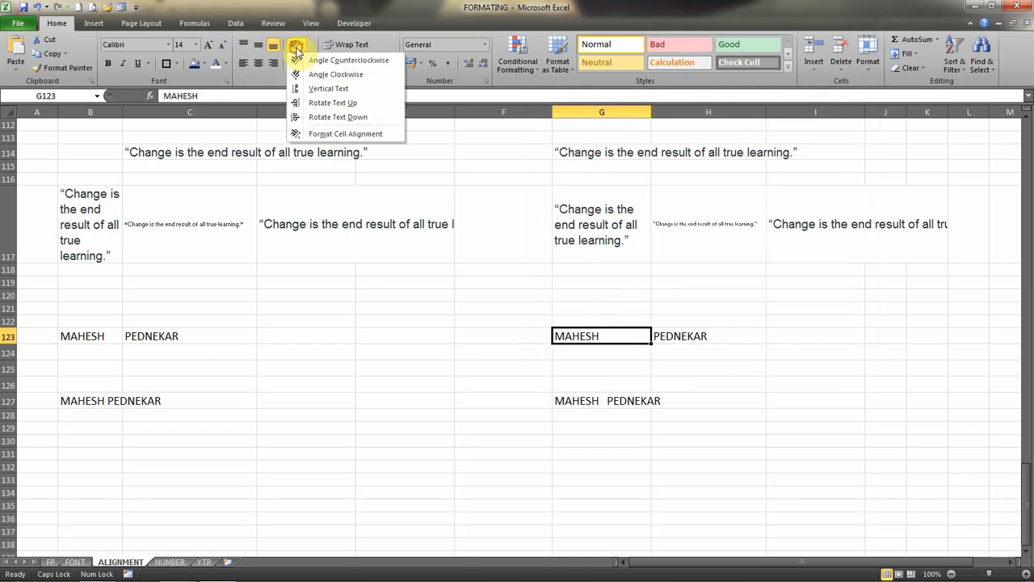
{"action": "left_click", "coordinate": [328, 134]}
{"action": "left_click", "coordinate": [608, 284]}
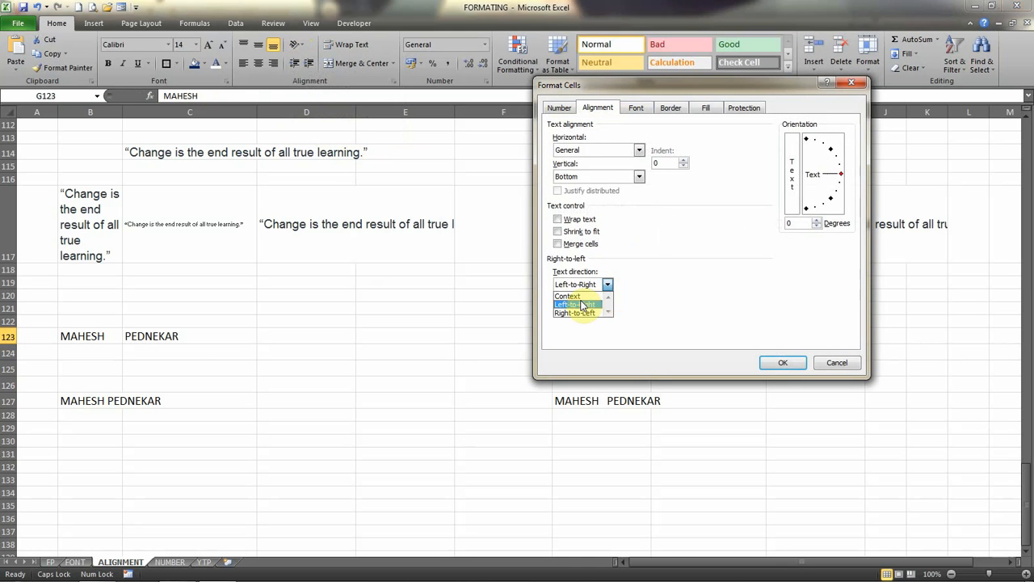
{"action": "left_click", "coordinate": [578, 297]}
{"action": "left_click", "coordinate": [788, 360]}
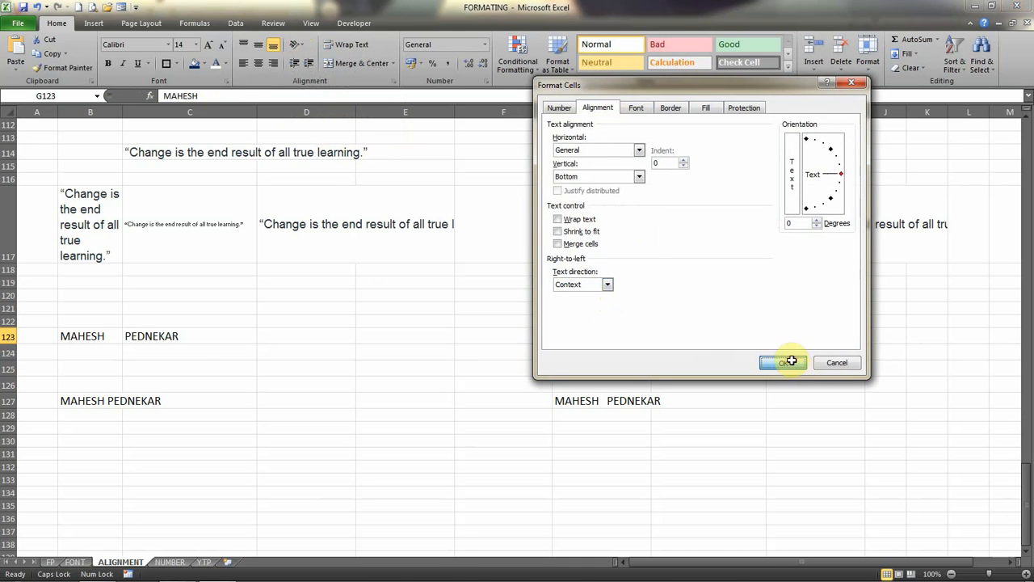
Try adding SSS and SDSDS to the first name in cell G123, removing the extra letters each time.
{"action": "double_click", "coordinate": [619, 339]}
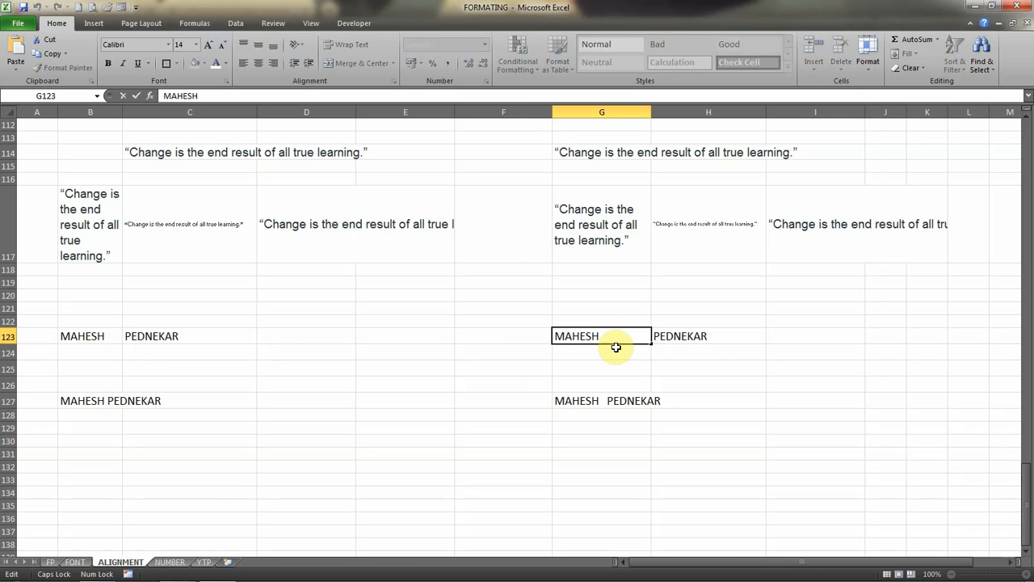
{"action": "type", "text": "SSS"}
{"action": "key", "text": "BackSpace"}
{"action": "key", "text": "BackSpace"}
{"action": "key", "text": "BackSpace"}
{"action": "key", "text": "BackSpace"}
{"action": "type", "text": "SDSDS"}
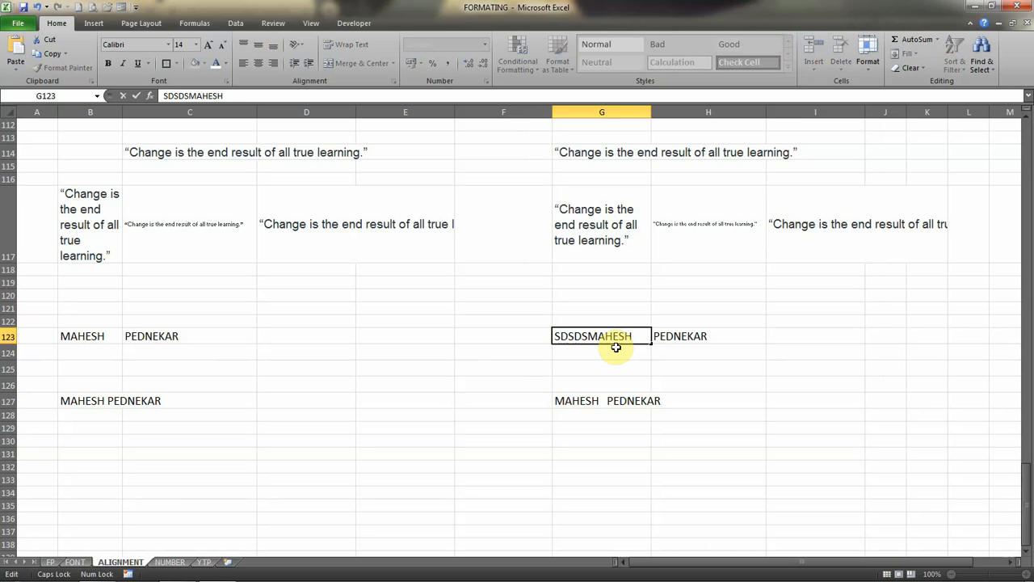
{"action": "key", "text": "BackSpace"}
{"action": "key", "text": "BackSpace"}
{"action": "key", "text": "BackSpace"}
{"action": "key", "text": "BackSpace"}
{"action": "key", "text": "BackSpace"}
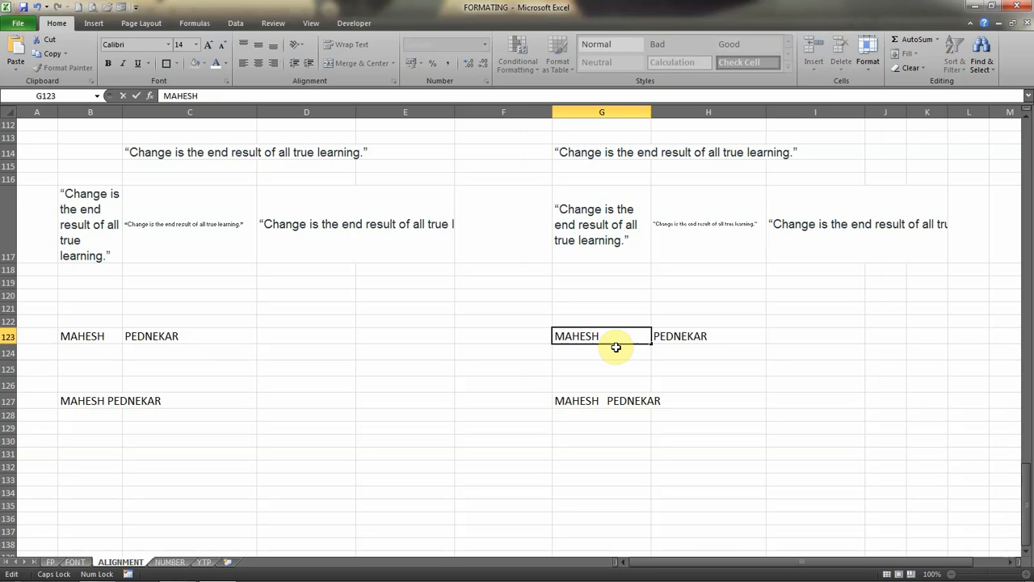
{"action": "key", "text": "Return"}
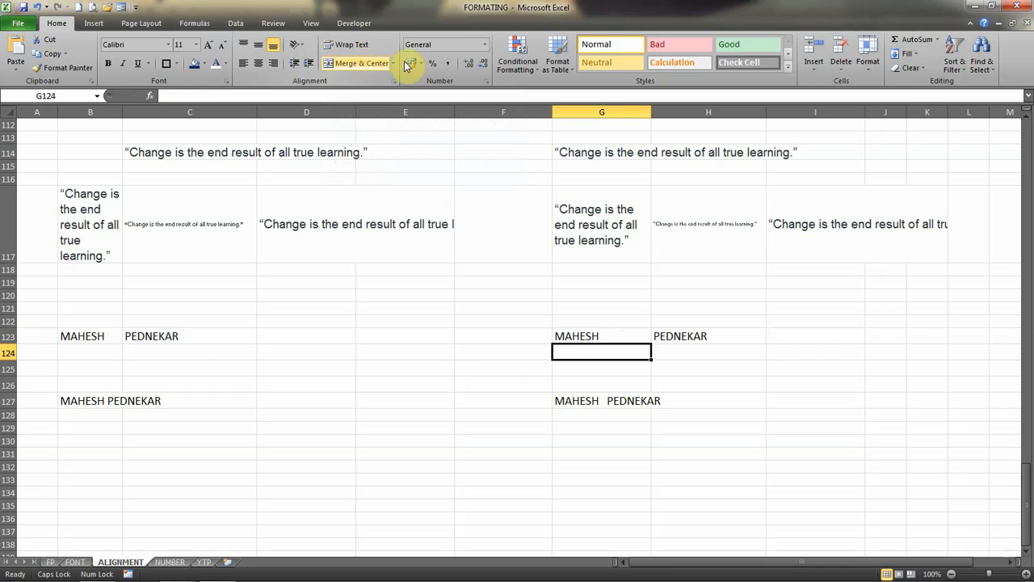
{"action": "left_click", "coordinate": [587, 336]}
{"action": "left_click_drag", "start_coordinate": [572, 394], "coordinate": [683, 399]}
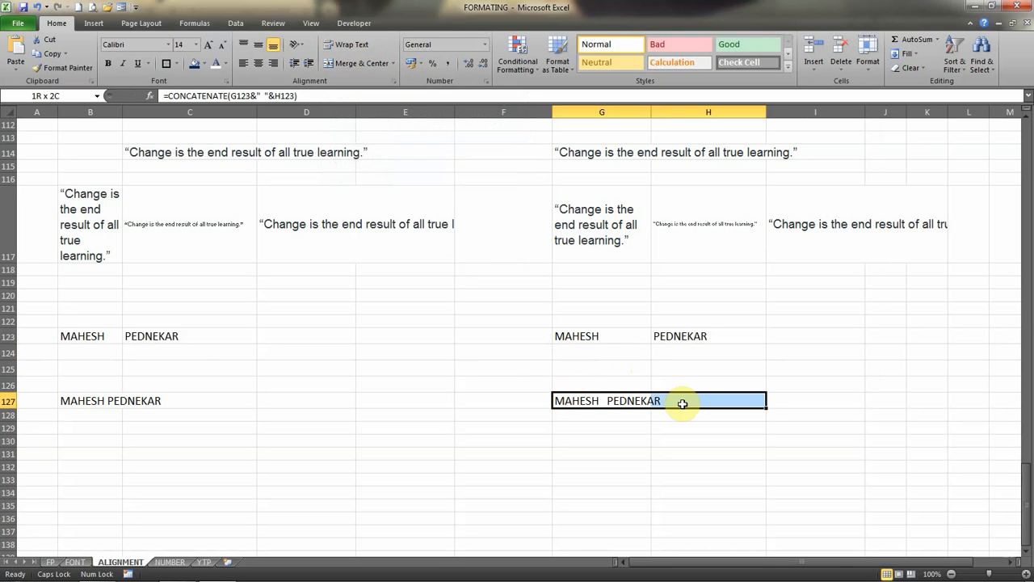
{"action": "left_click", "coordinate": [590, 401]}
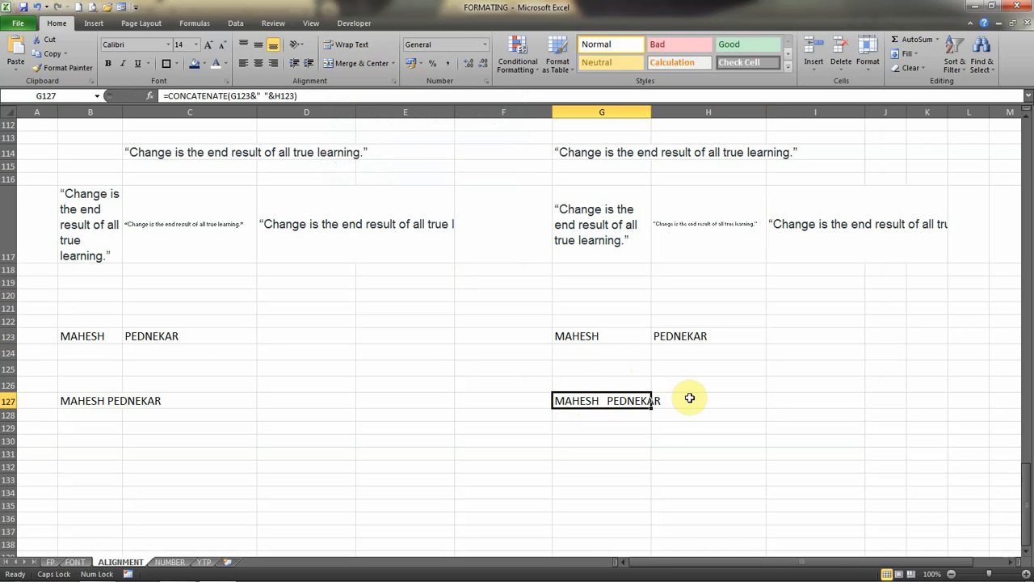
{"action": "left_click", "coordinate": [688, 399]}
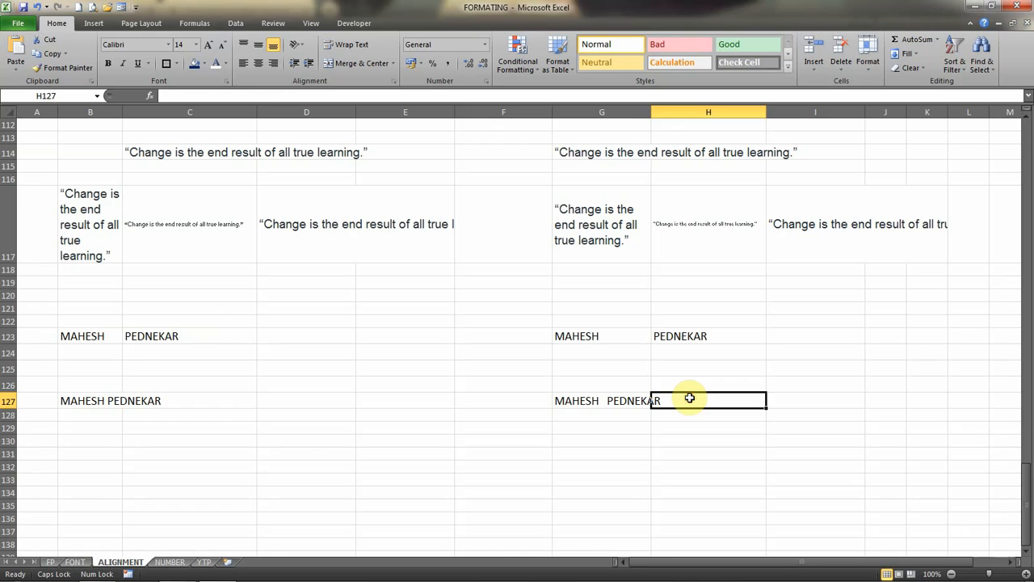
Copy the quote "Change is the end result of all true learning." from cell G114 into cell D127.
{"action": "left_click", "coordinate": [574, 151]}
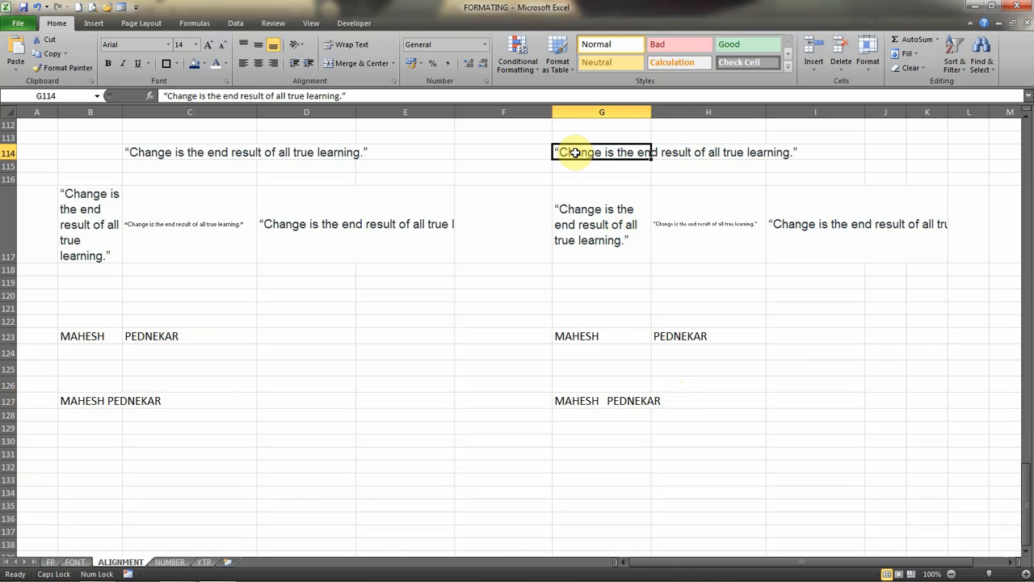
{"action": "key", "text": "ctrl+c"}
{"action": "key", "text": "Escape"}
{"action": "left_click", "coordinate": [312, 410]}
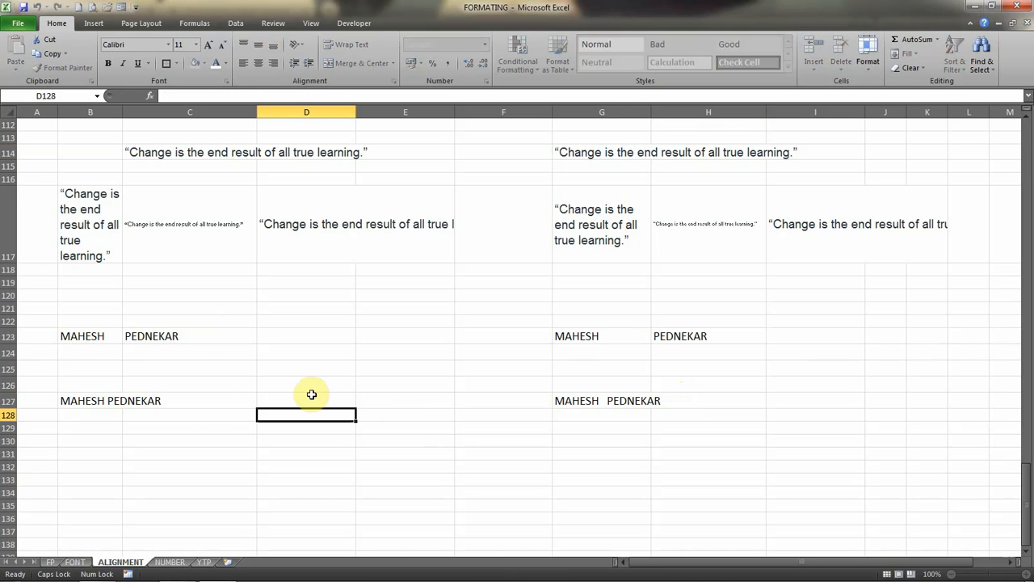
{"action": "left_click", "coordinate": [561, 153]}
{"action": "left_click", "coordinate": [547, 200]}
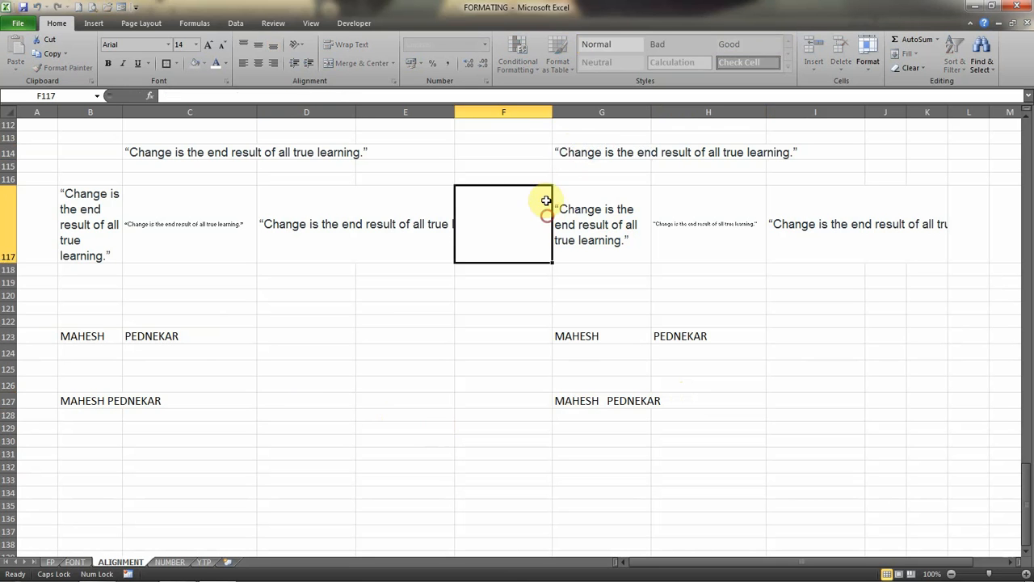
{"action": "left_click", "coordinate": [560, 152]}
{"action": "key", "text": "ctrl+c"}
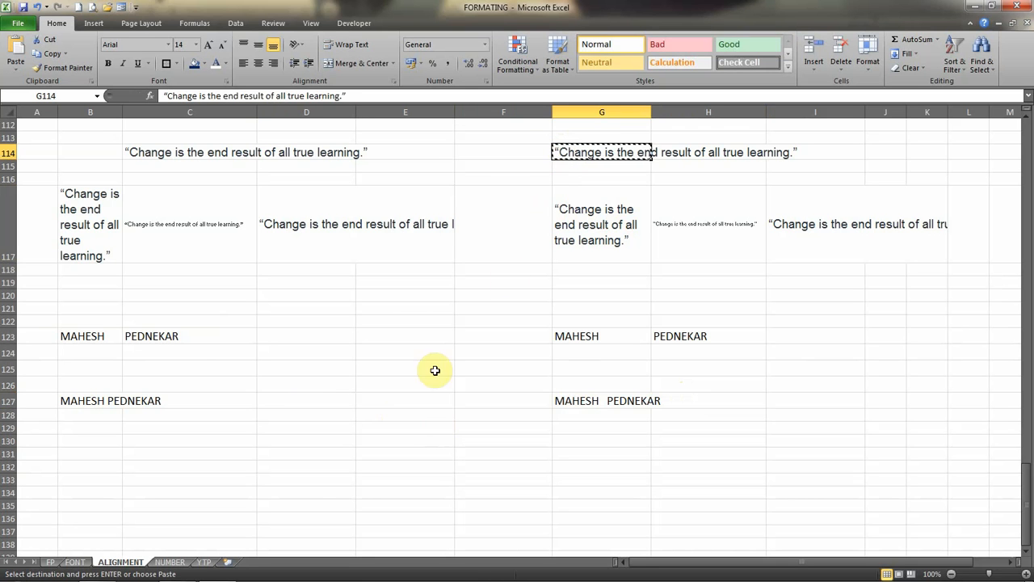
{"action": "left_click", "coordinate": [299, 400]}
{"action": "key", "text": "Return"}
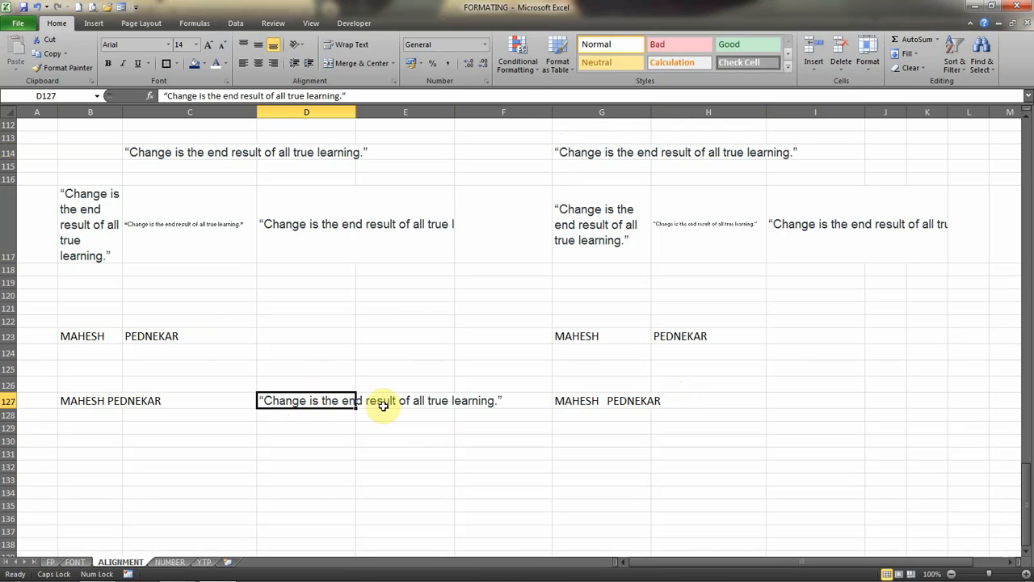
Merge cells D127 to F127 and center the quote across them.
{"action": "left_click_drag", "start_coordinate": [300, 397], "coordinate": [462, 397]}
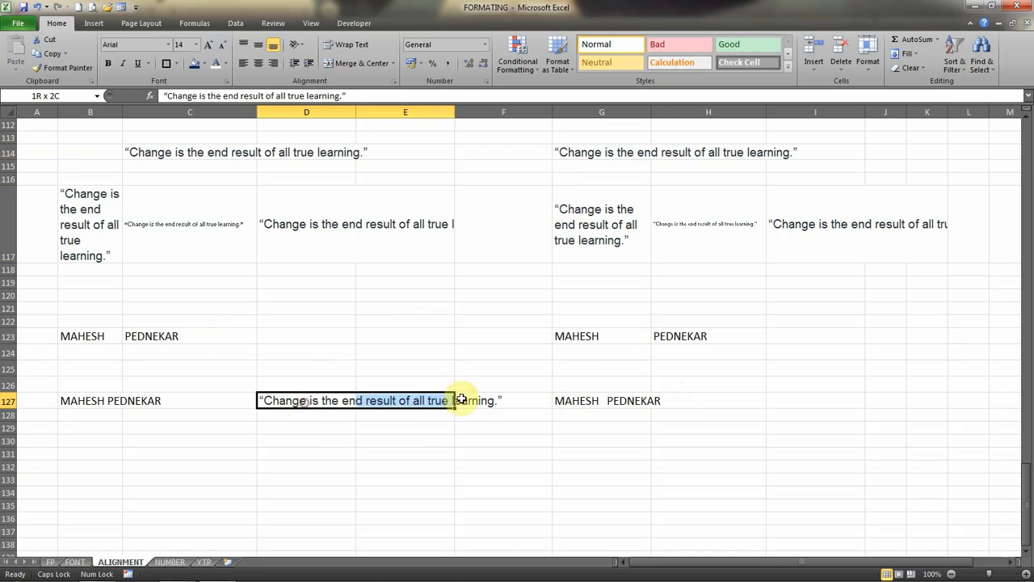
{"action": "left_click", "coordinate": [483, 397]}
{"action": "left_click", "coordinate": [298, 399]}
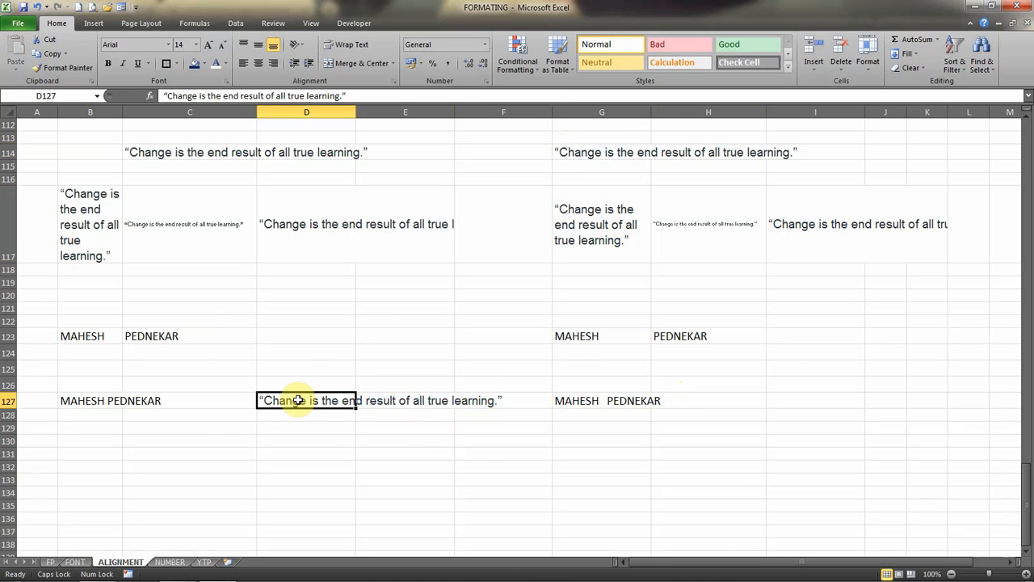
{"action": "key", "text": "shift+Right"}
{"action": "key", "text": "shift+Right"}
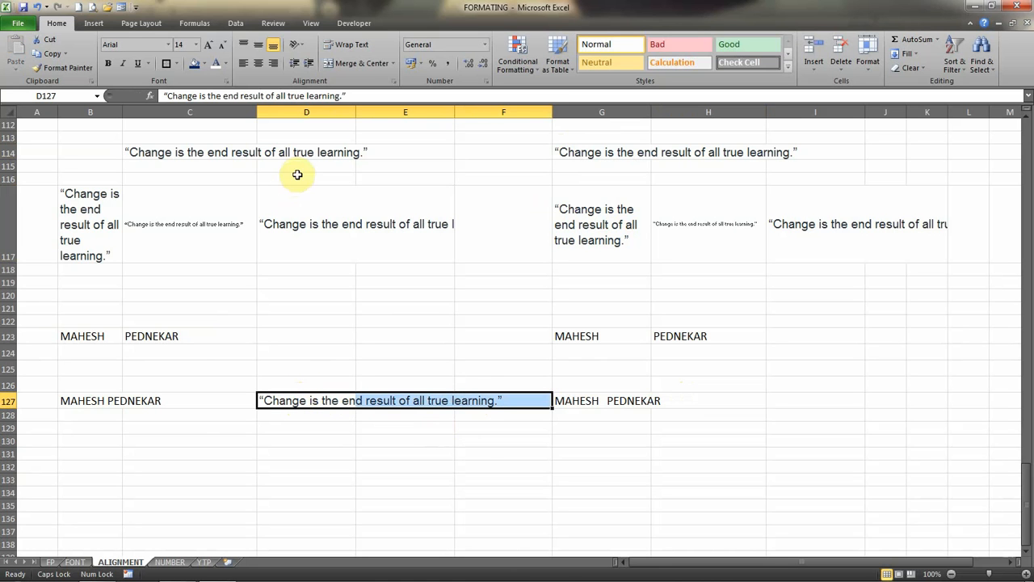
{"action": "left_click", "coordinate": [355, 63]}
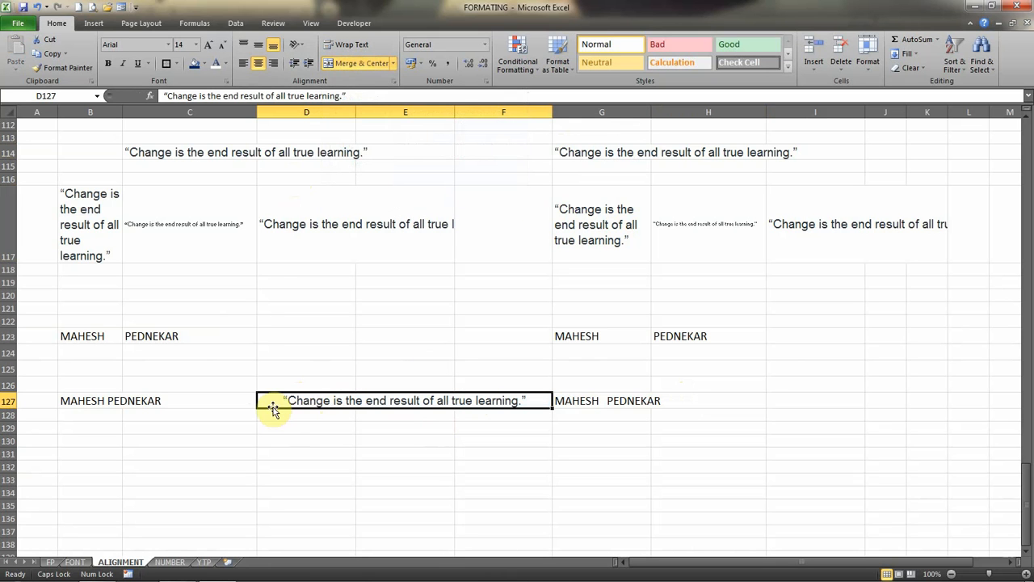
{"action": "left_click", "coordinate": [499, 428]}
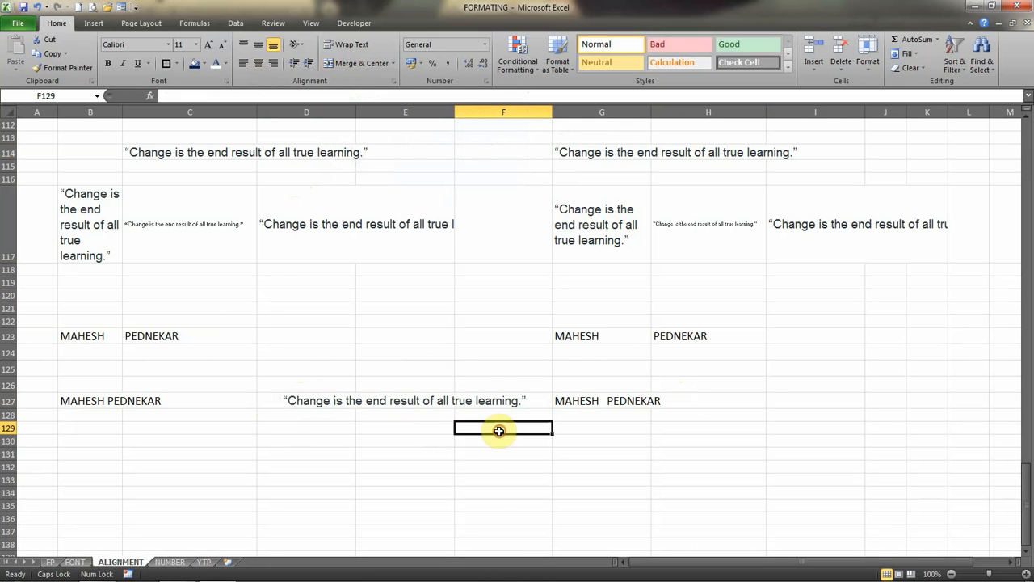
{"action": "left_click", "coordinate": [309, 400]}
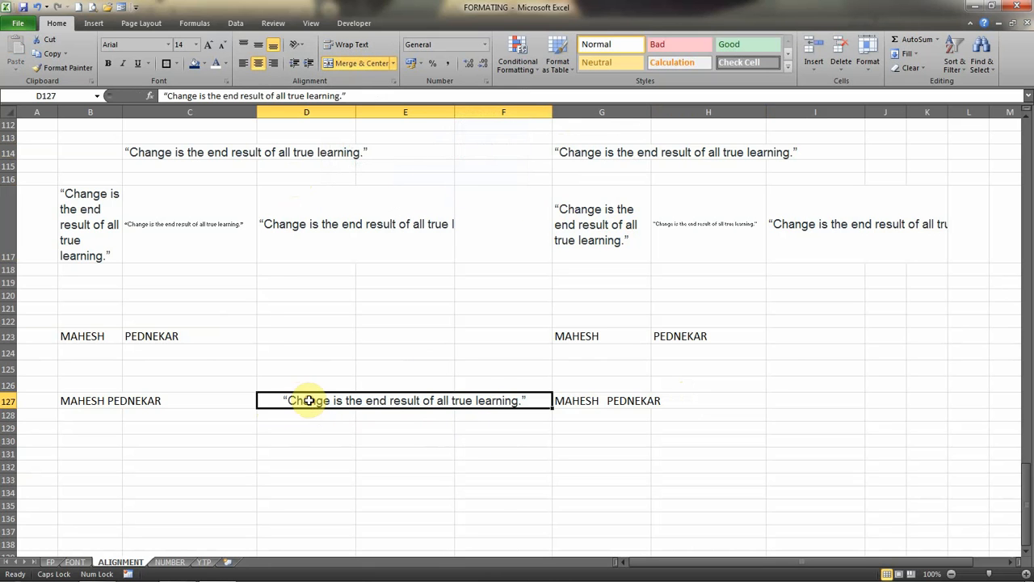
Merge cells D124 to F124 into one row-wide cell using Merge Across.
{"action": "left_click", "coordinate": [393, 63]}
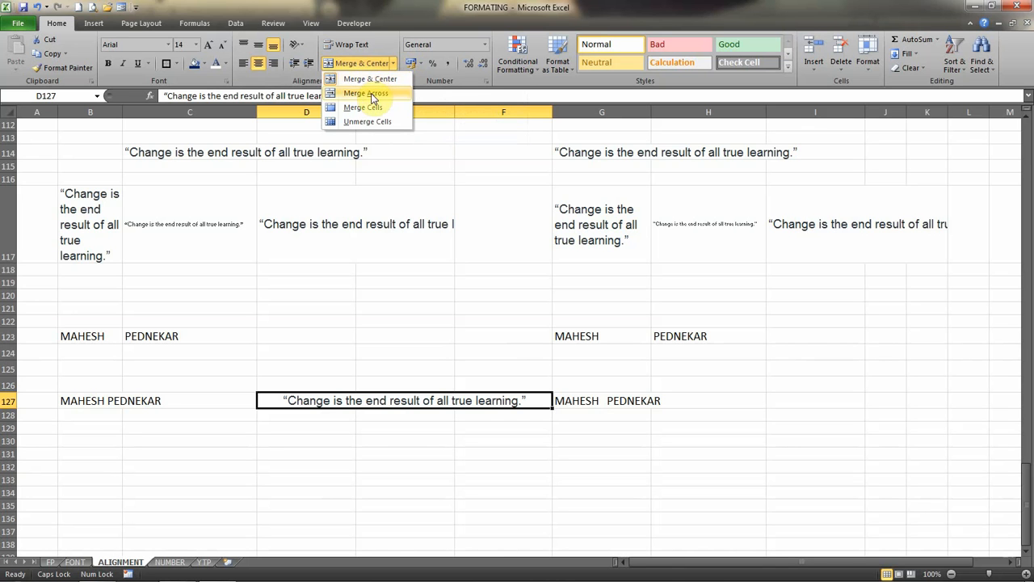
{"action": "left_click", "coordinate": [310, 353]}
{"action": "left_click_drag", "start_coordinate": [310, 353], "coordinate": [480, 352]}
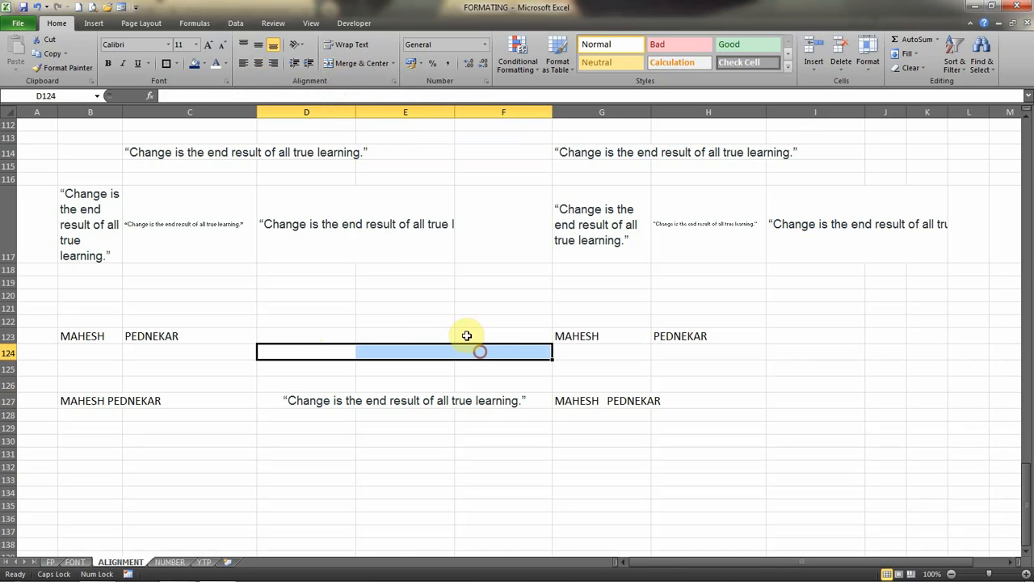
{"action": "left_click", "coordinate": [393, 63]}
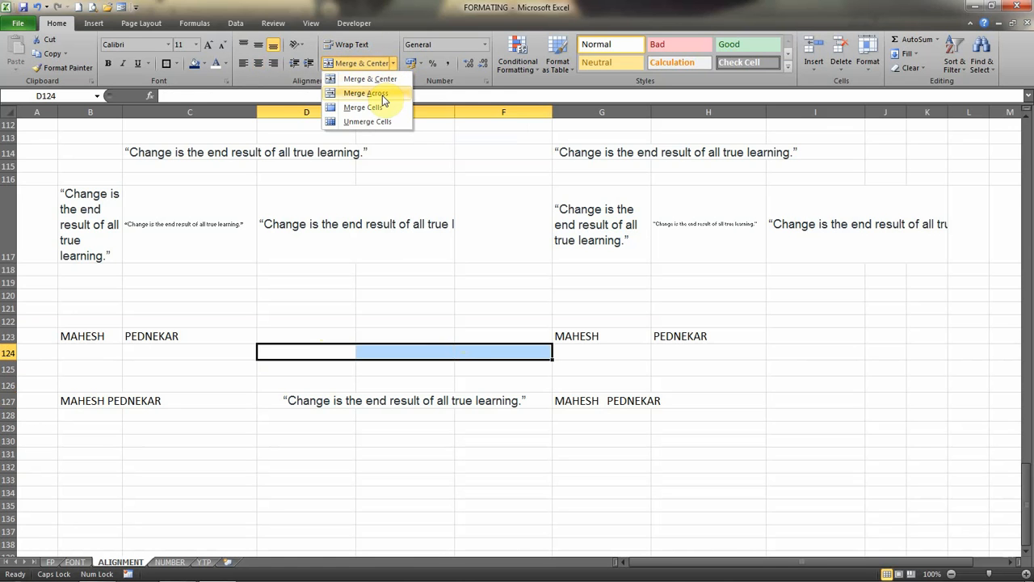
{"action": "left_click", "coordinate": [383, 95]}
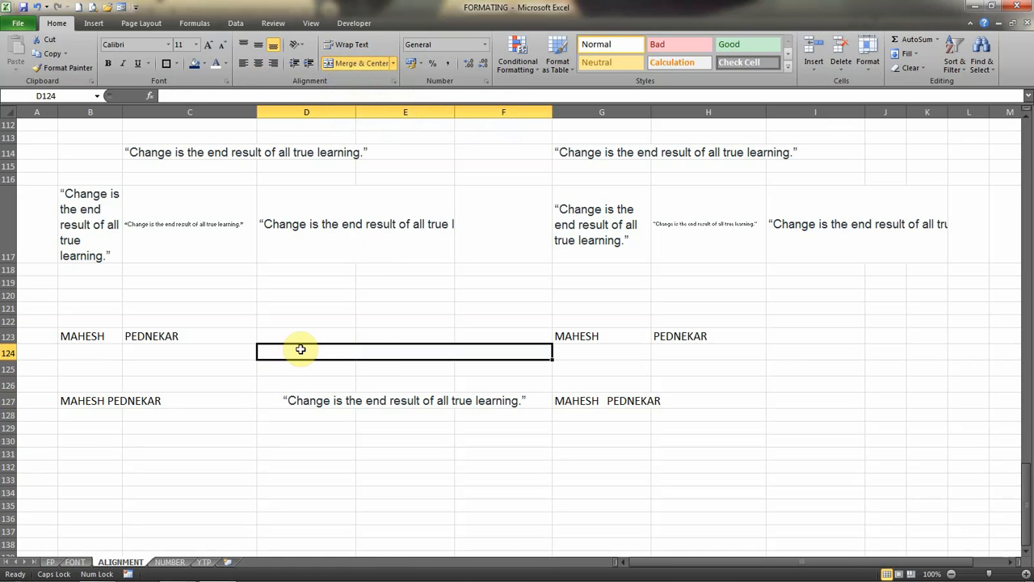
Merge the block from D124 to F127, including the quote, into one cell using Merge Cells.
{"action": "left_click_drag", "start_coordinate": [301, 349], "coordinate": [286, 396]}
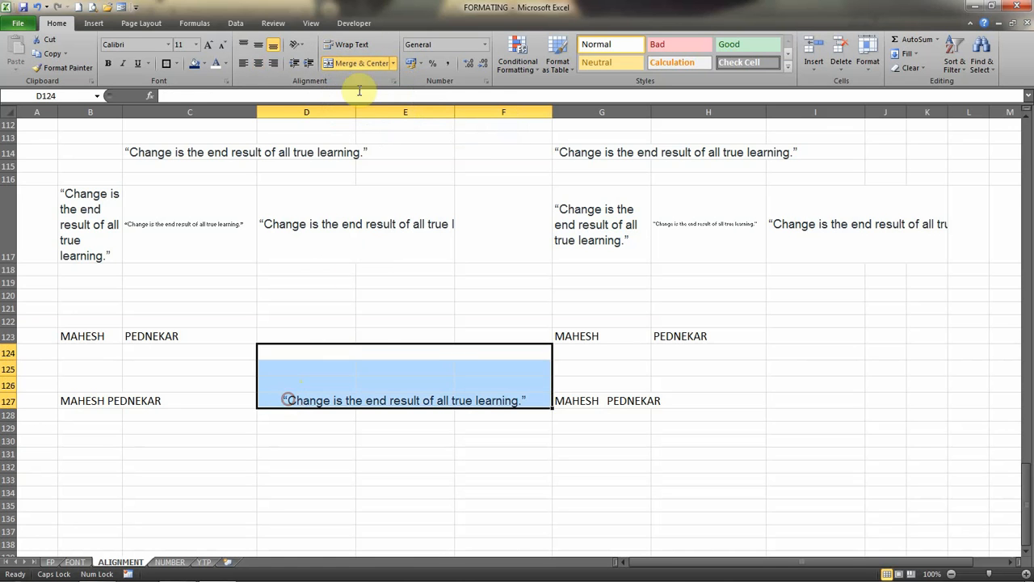
{"action": "left_click", "coordinate": [394, 63]}
{"action": "left_click", "coordinate": [373, 107]}
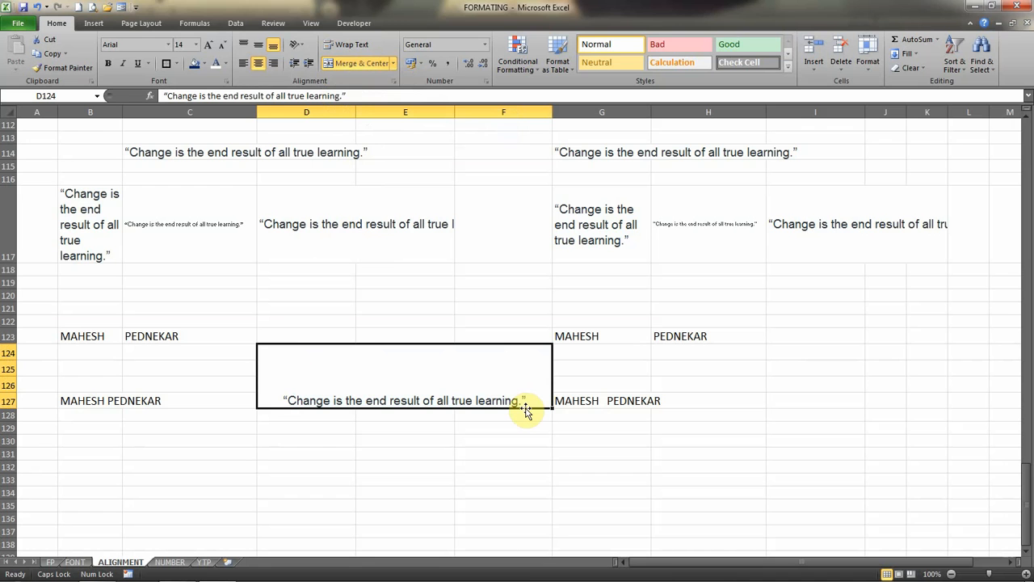
Unmerge the block D124 to F127 and delete the quote from cell D124.
{"action": "left_click", "coordinate": [392, 64]}
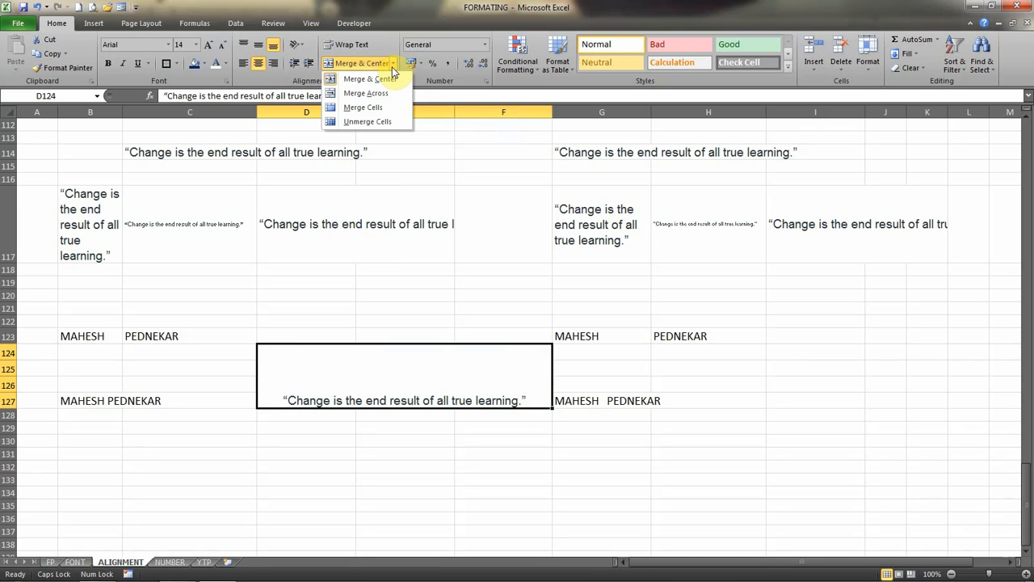
{"action": "left_click", "coordinate": [372, 121]}
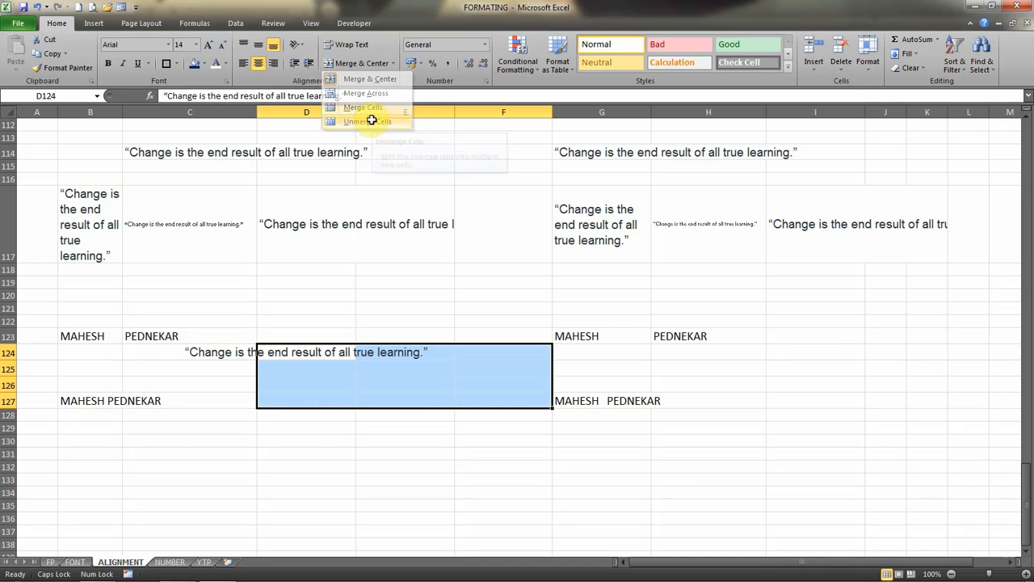
{"action": "left_click", "coordinate": [423, 381]}
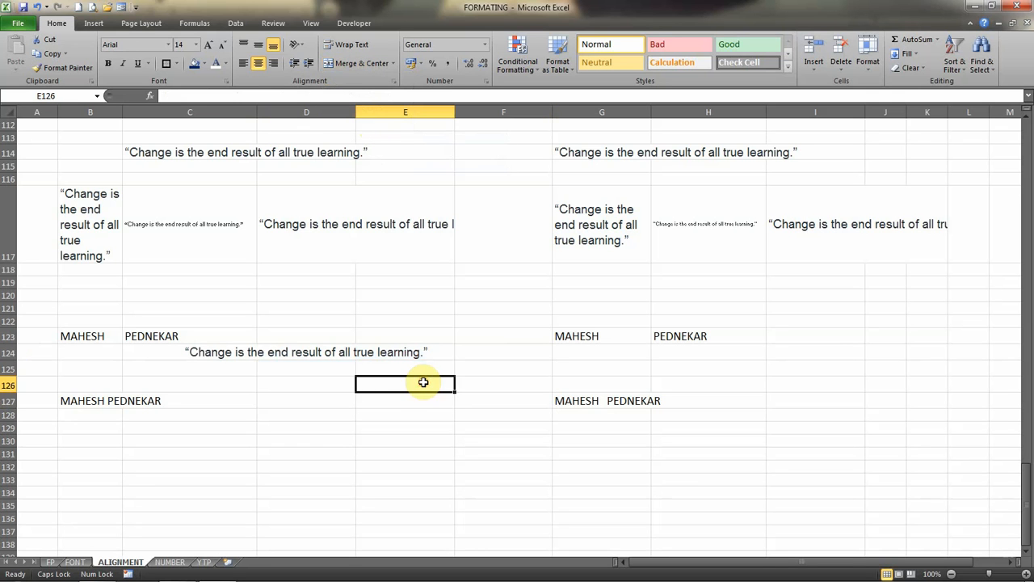
{"action": "left_click", "coordinate": [269, 347]}
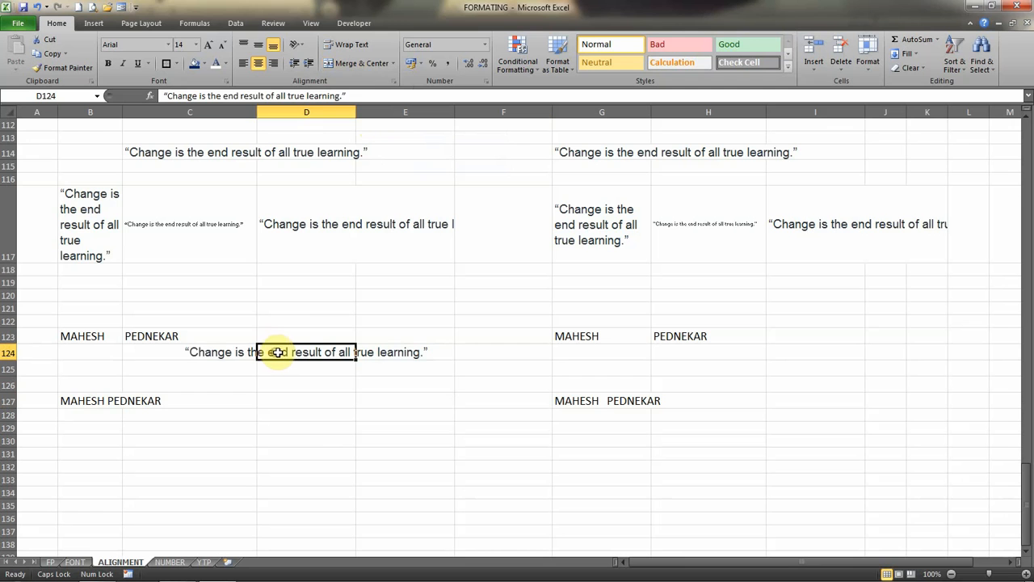
{"action": "key", "text": "Delete"}
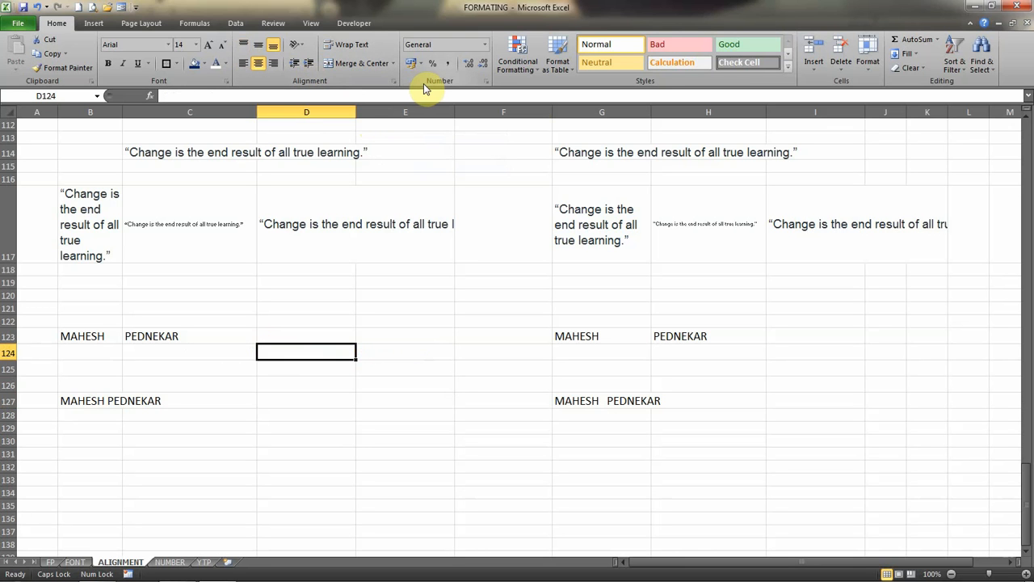
Switch to the NUMBER sheet and format the number in cell D2 as Currency.
{"action": "key", "text": "ctrl+Page_Down"}
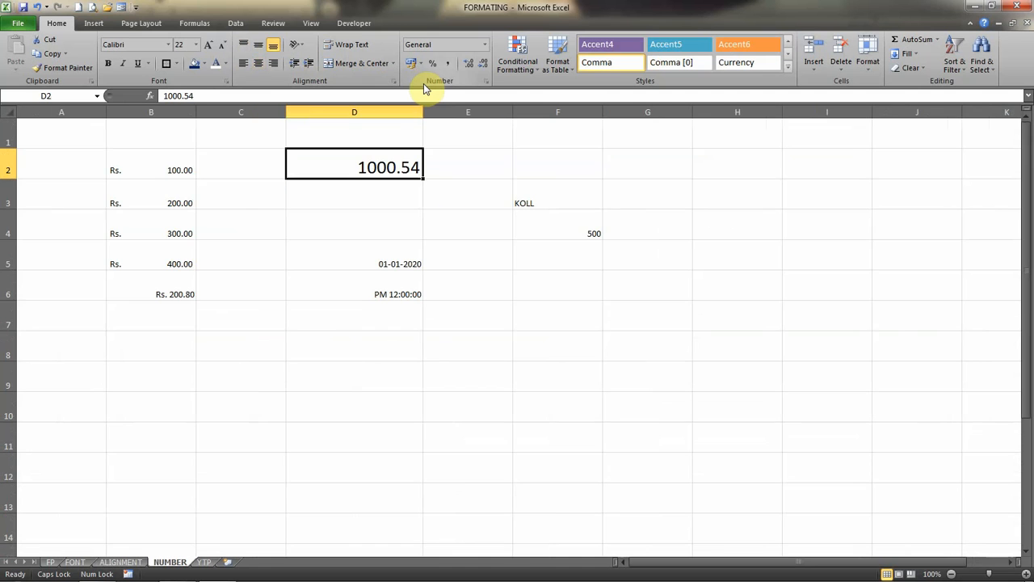
{"action": "left_click", "coordinate": [487, 46]}
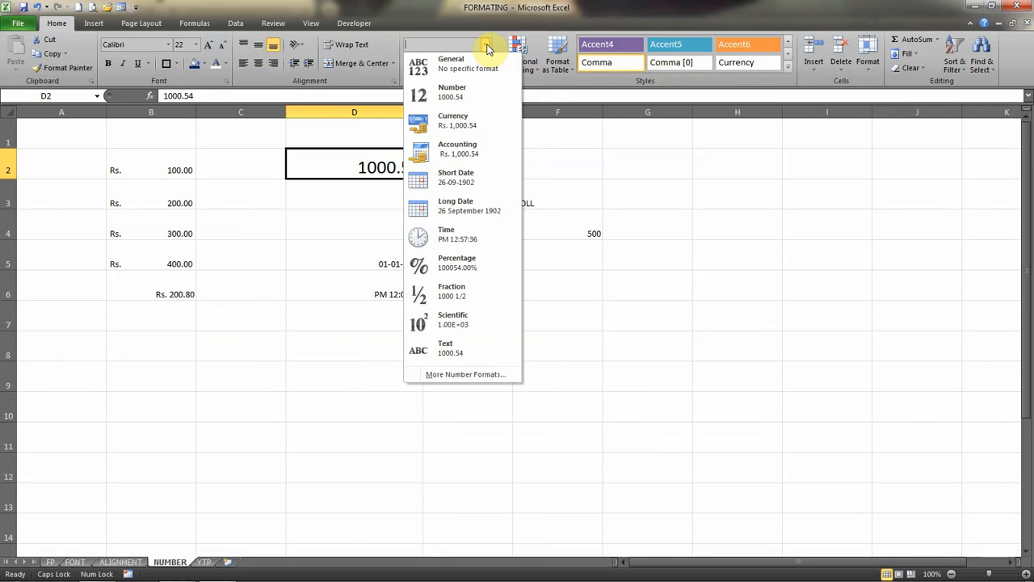
{"action": "left_click", "coordinate": [478, 124]}
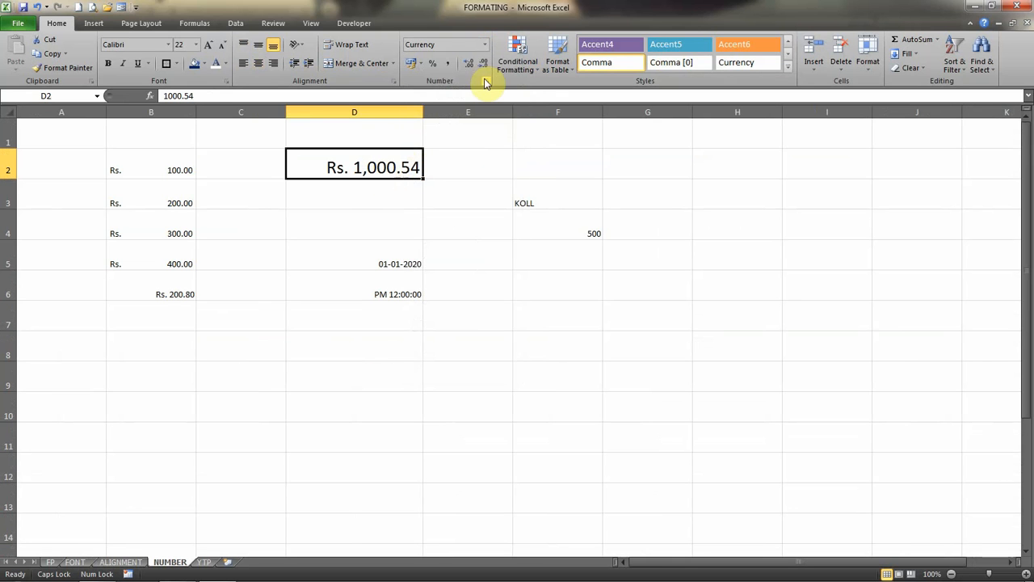
Try the Accounting format on cell D2 and set it back to Currency.
{"action": "left_click", "coordinate": [486, 48]}
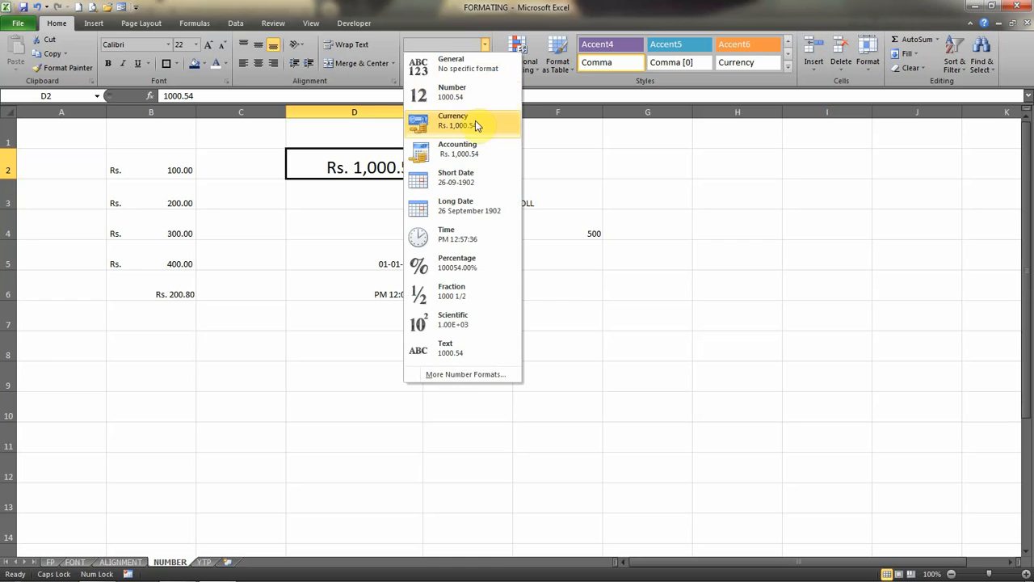
{"action": "left_click", "coordinate": [477, 152]}
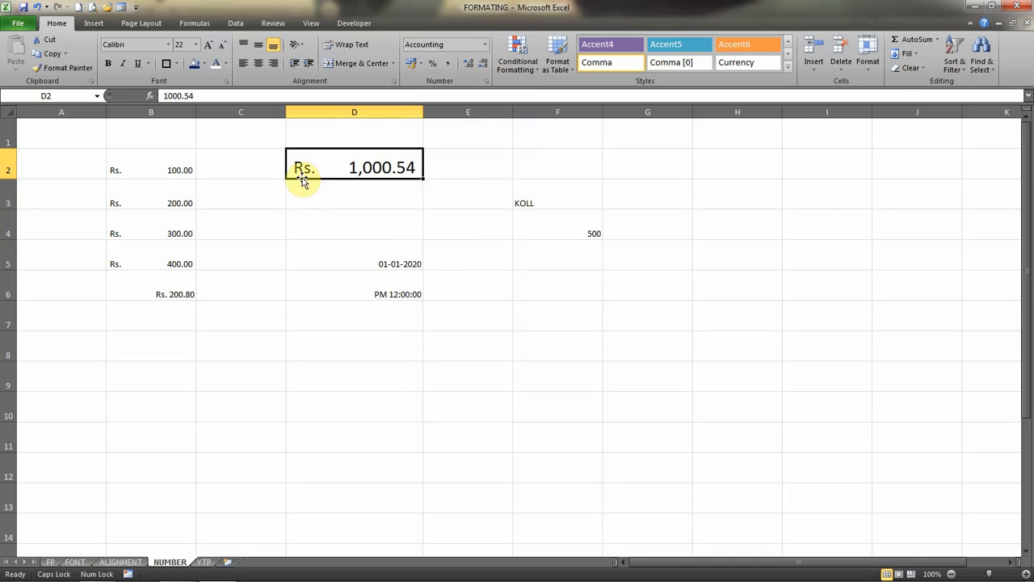
{"action": "left_click", "coordinate": [484, 44]}
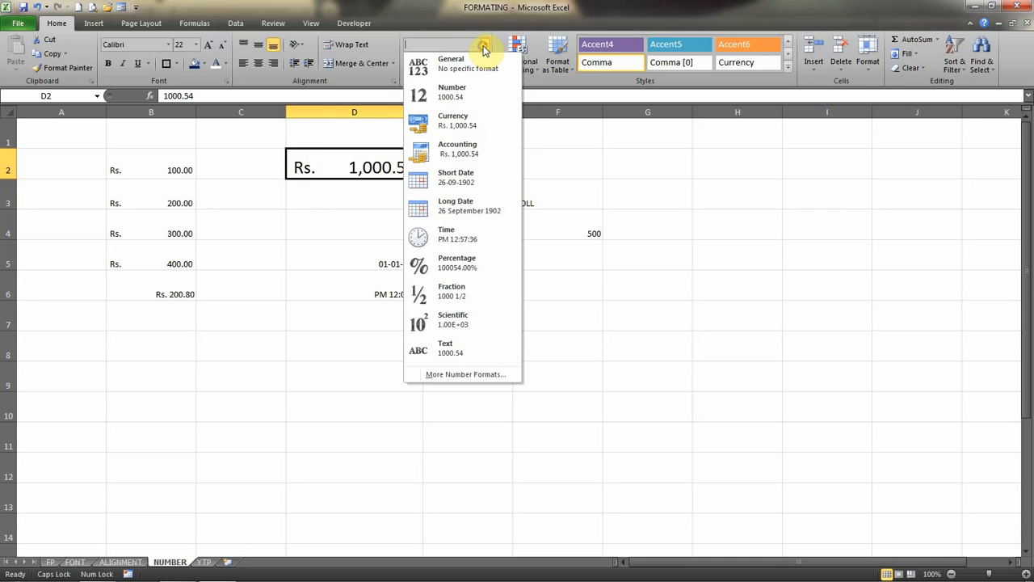
{"action": "left_click", "coordinate": [469, 121]}
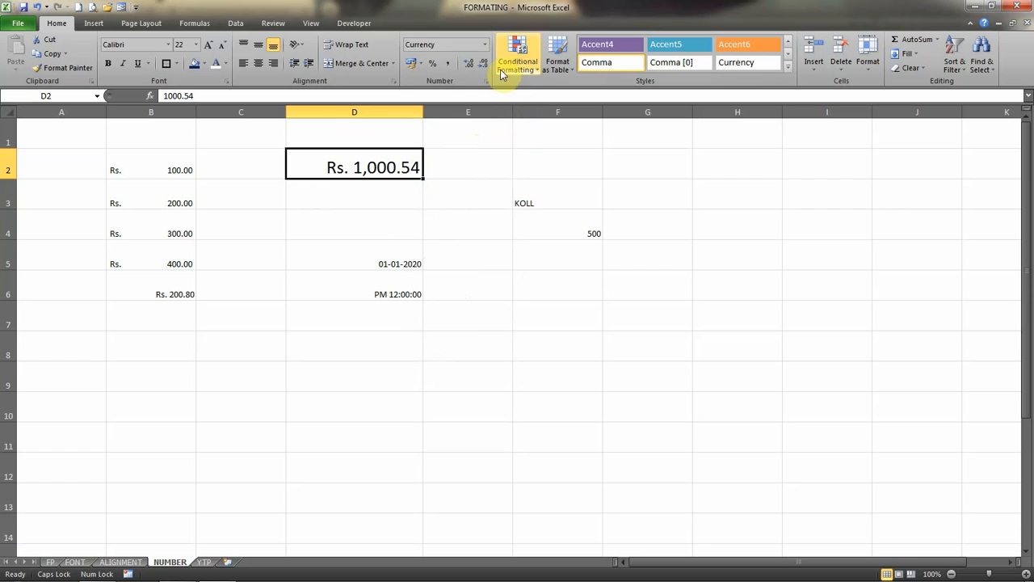
{"action": "left_click", "coordinate": [484, 45]}
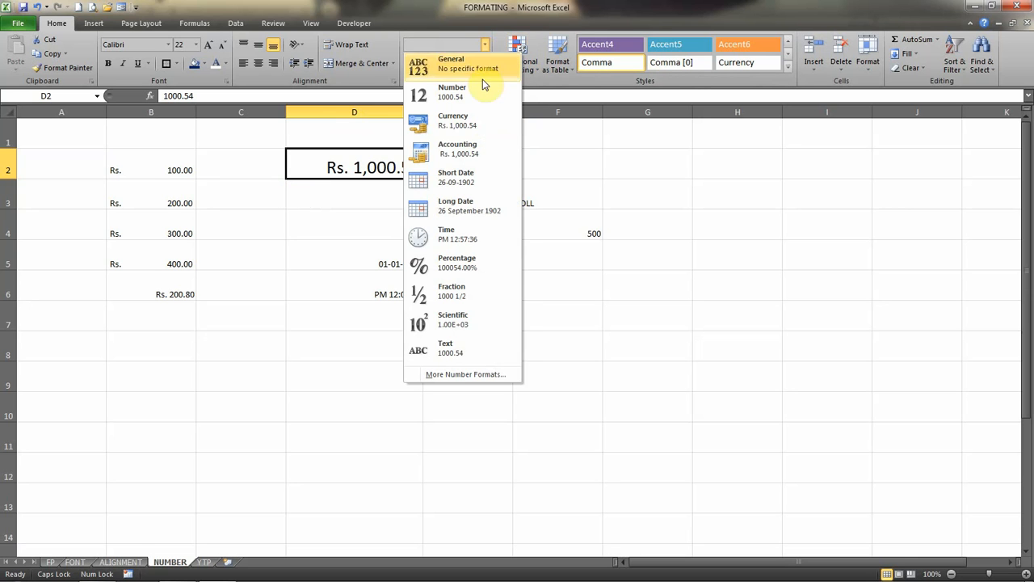
{"action": "left_click", "coordinate": [356, 304]}
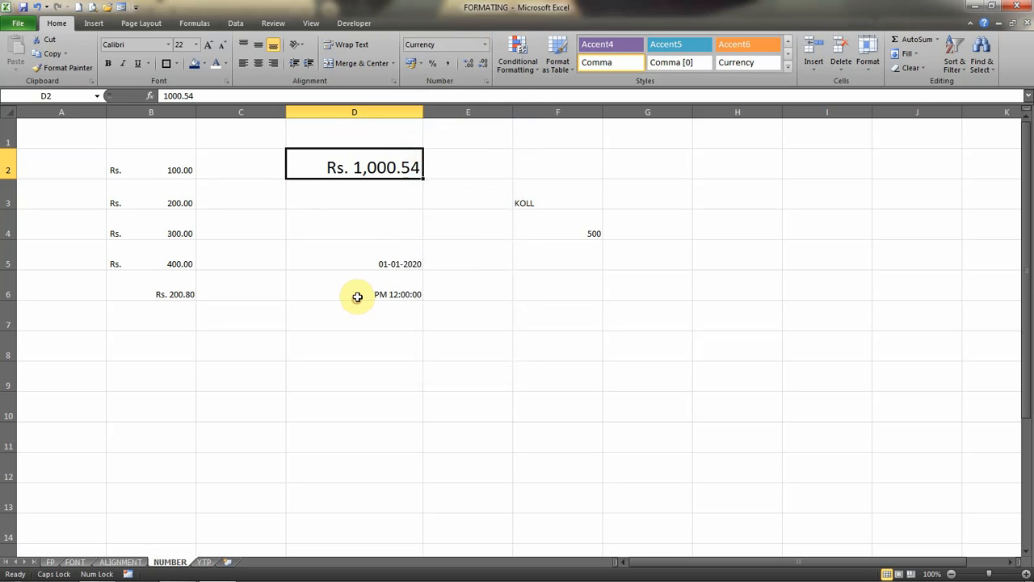
Try the Long Date format on the date in cell D5 and set it back to Short Date.
{"action": "left_click", "coordinate": [368, 263]}
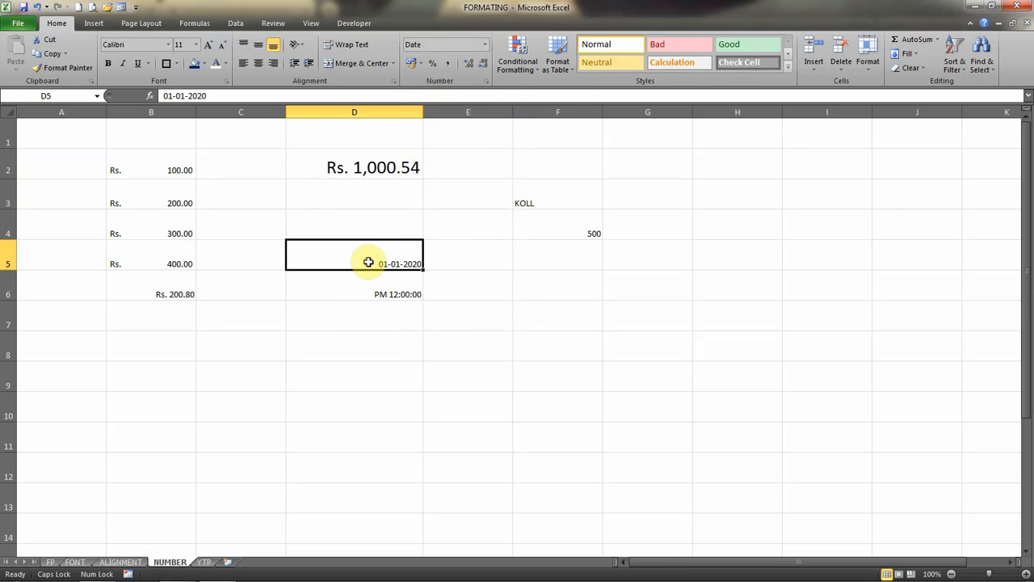
{"action": "left_click", "coordinate": [484, 44]}
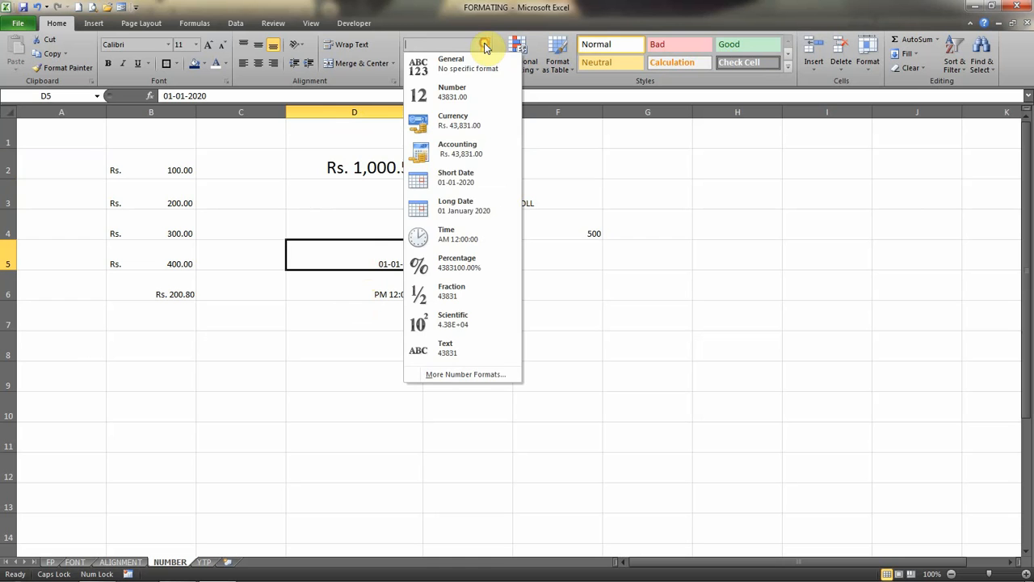
{"action": "left_click", "coordinate": [459, 212]}
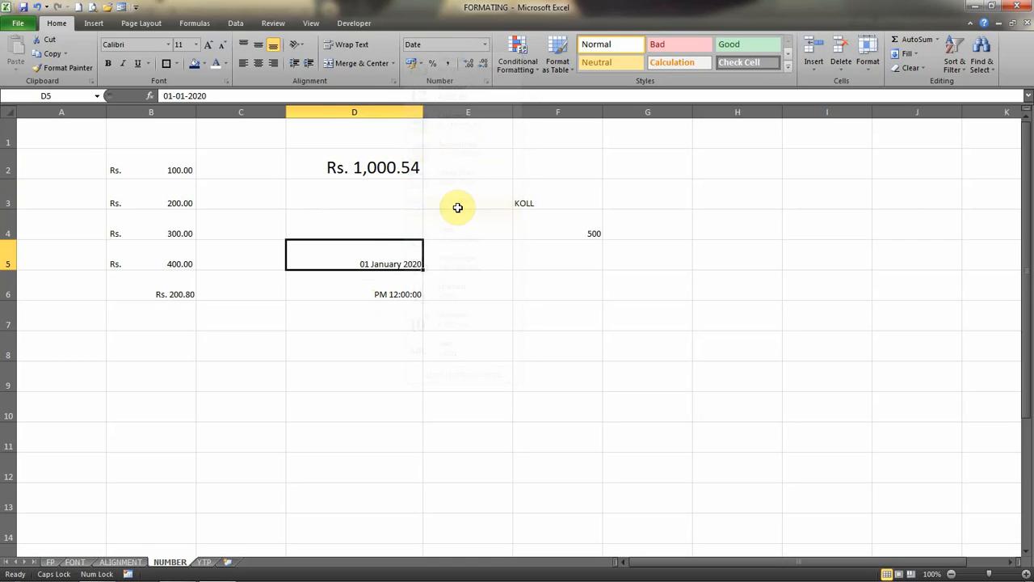
{"action": "left_click", "coordinate": [484, 47]}
{"action": "left_click", "coordinate": [465, 171]}
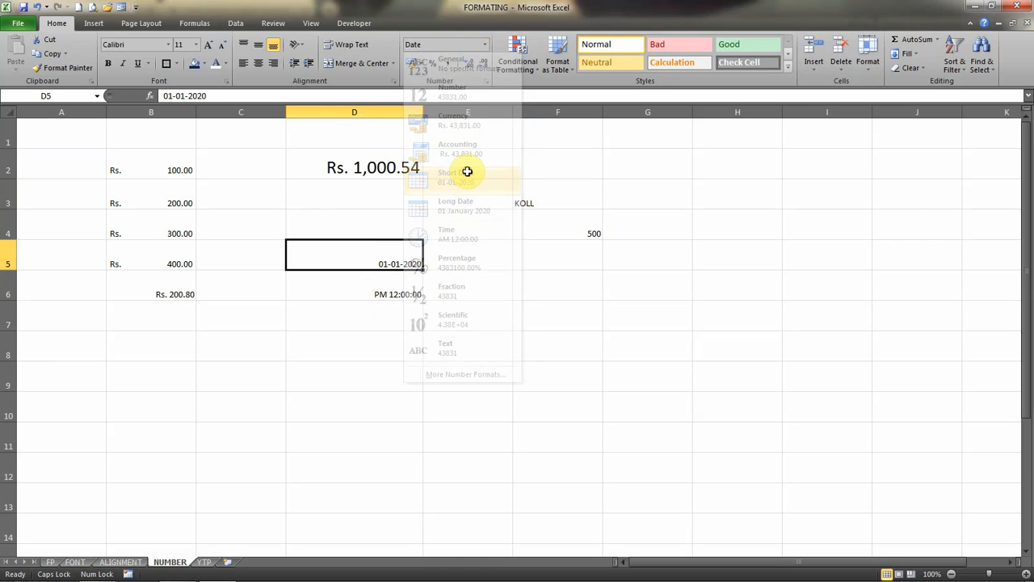
Replace the time in cell D6 with the entry 12PM.
{"action": "left_click", "coordinate": [368, 283]}
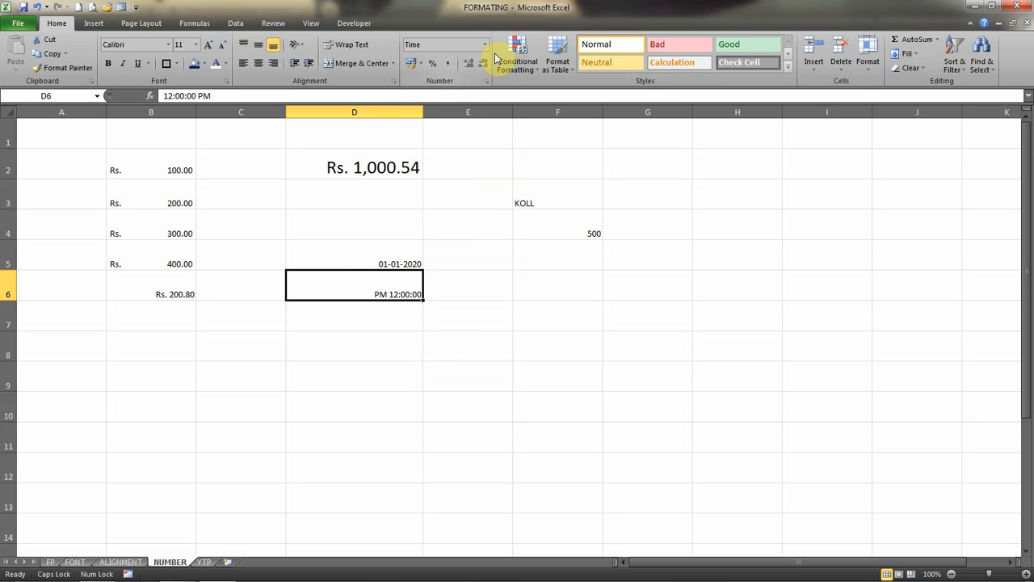
{"action": "type", "text": "12"}
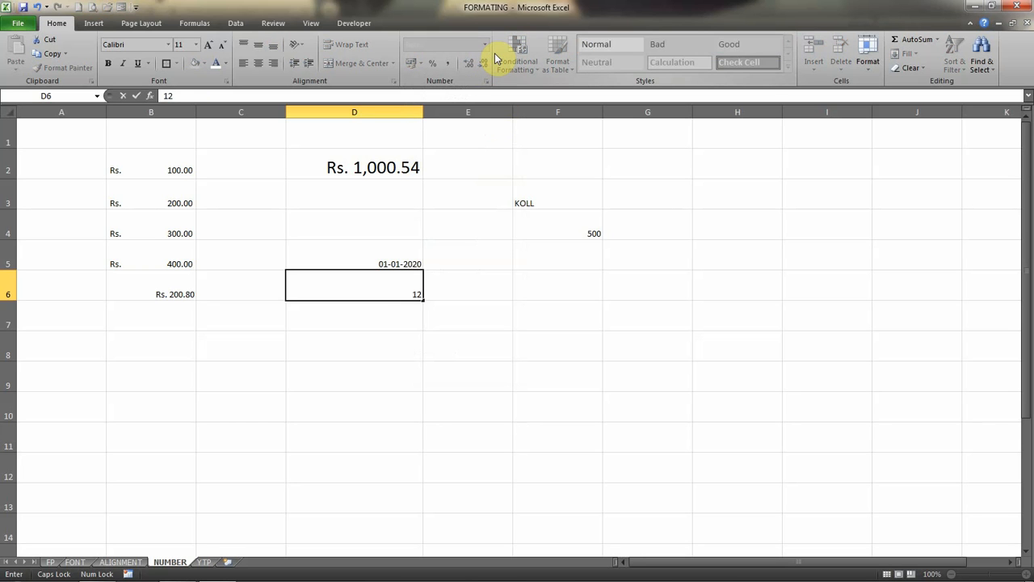
{"action": "type", "text": "PM"}
{"action": "key", "text": "Return"}
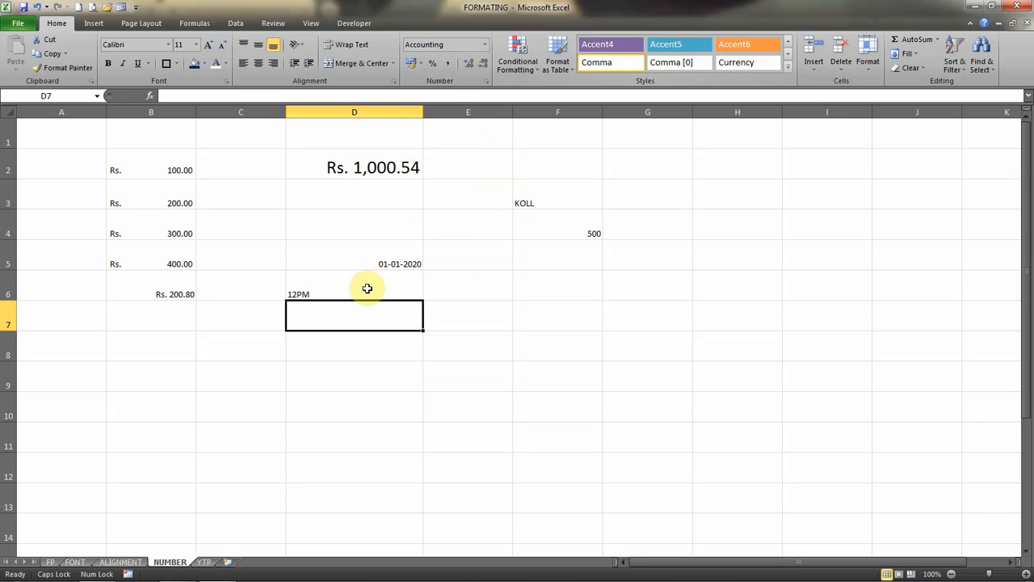
Format cell D6 as Time and apply the PM 01:30:55 time type without the asterisk.
{"action": "left_click", "coordinate": [366, 287]}
{"action": "left_click", "coordinate": [484, 44]}
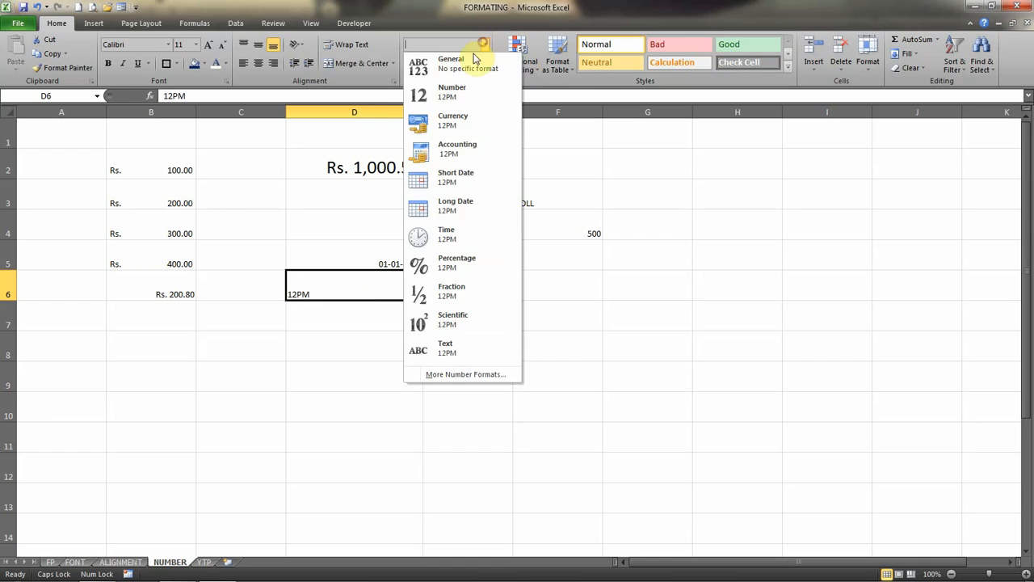
{"action": "left_click", "coordinate": [465, 232]}
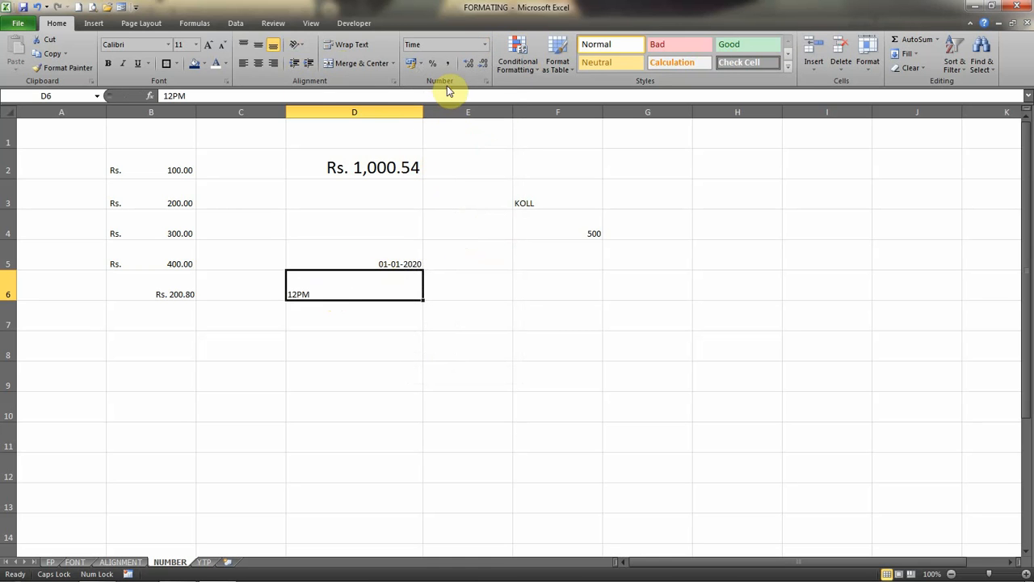
{"action": "left_click", "coordinate": [484, 45]}
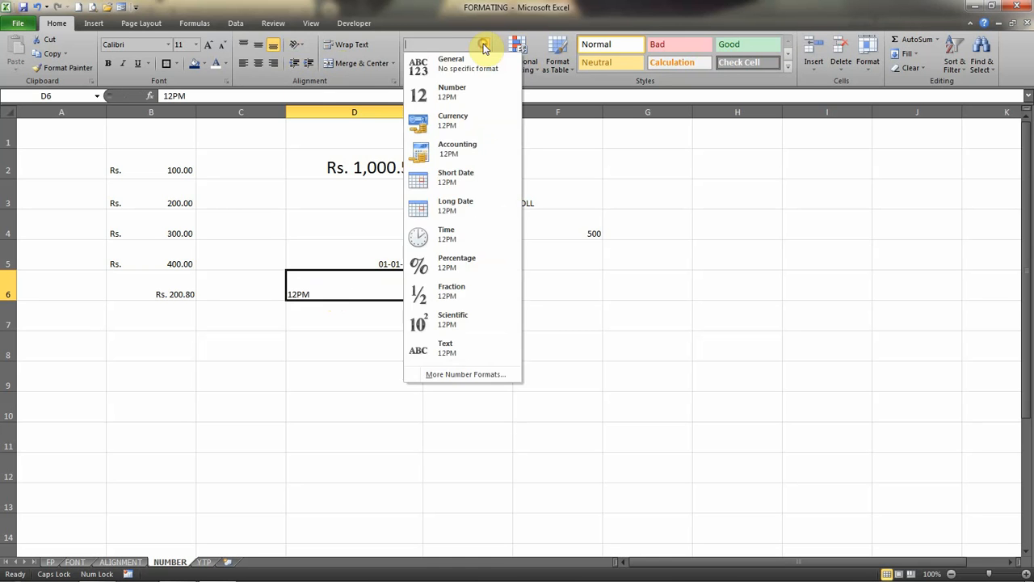
{"action": "left_click", "coordinate": [456, 377]}
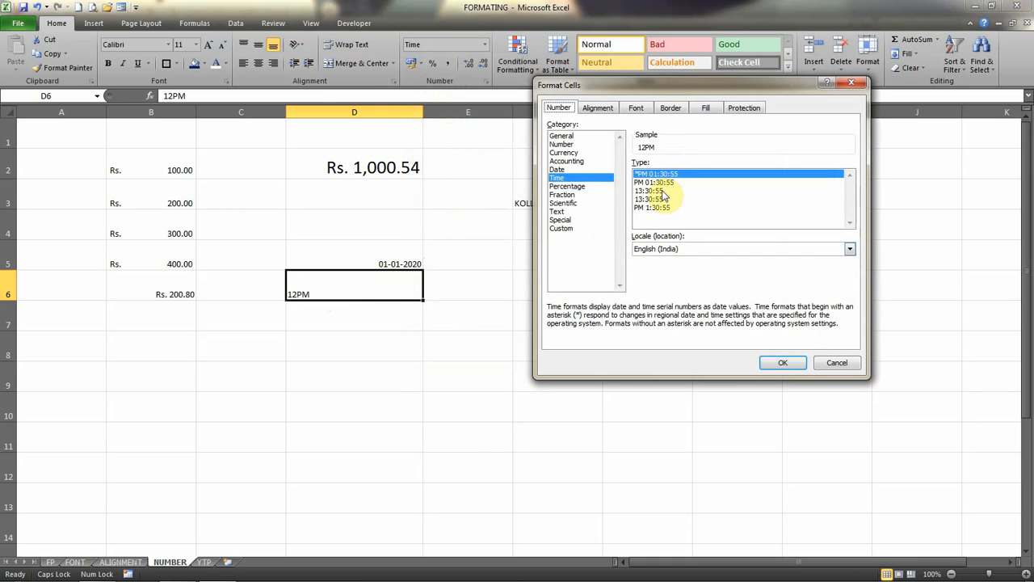
{"action": "left_click", "coordinate": [653, 183]}
{"action": "key", "text": "Return"}
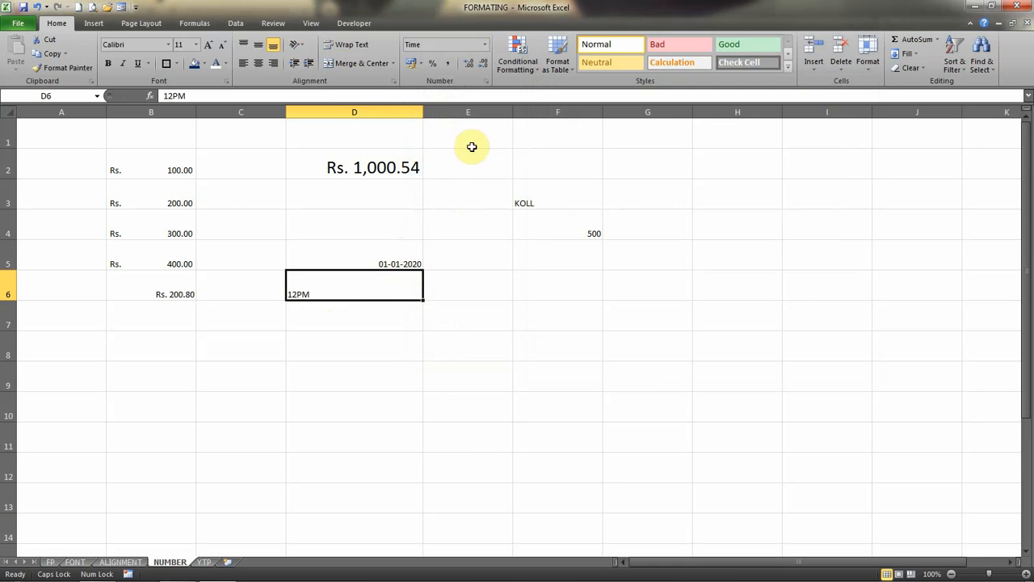
Apply the PM 1:30:55 time type from the full number format settings to cell D6.
{"action": "left_click", "coordinate": [484, 44]}
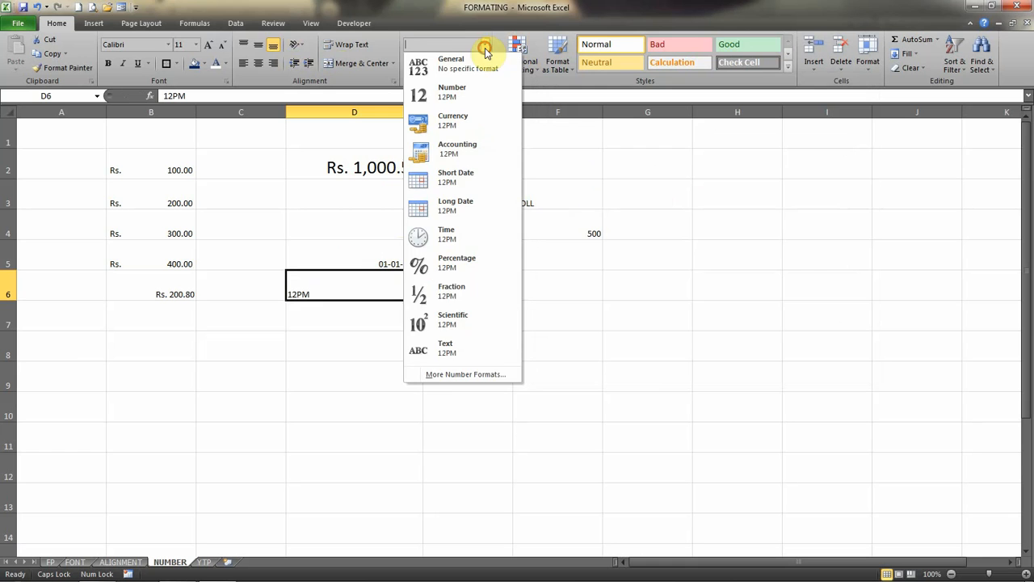
{"action": "left_click", "coordinate": [454, 374]}
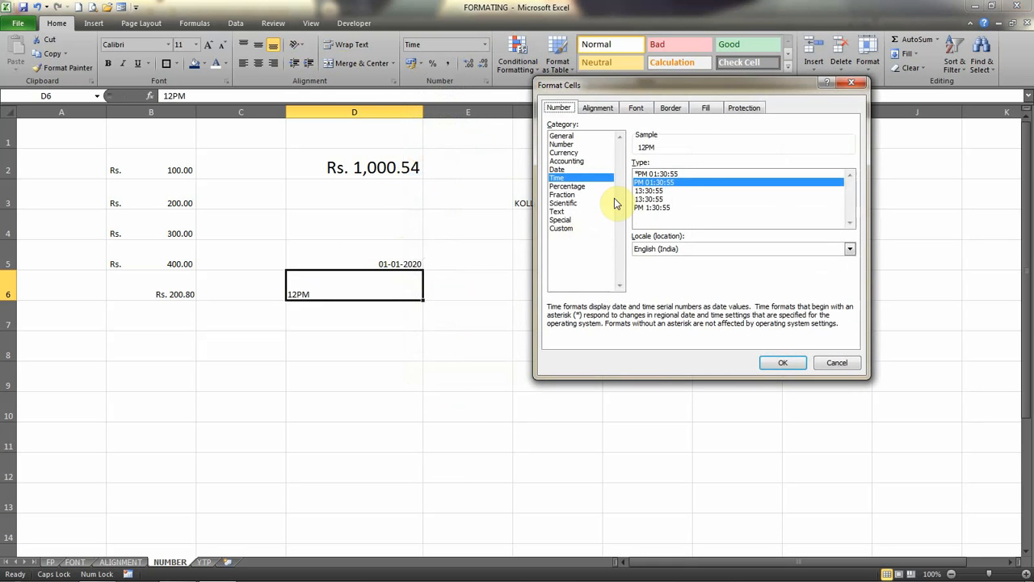
{"action": "left_click", "coordinate": [644, 208]}
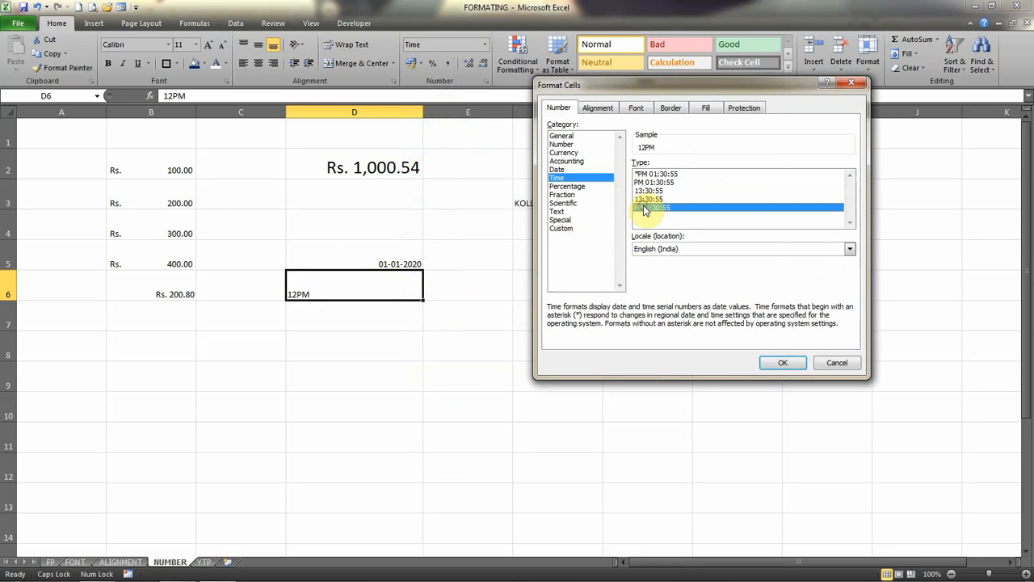
{"action": "left_click", "coordinate": [783, 364]}
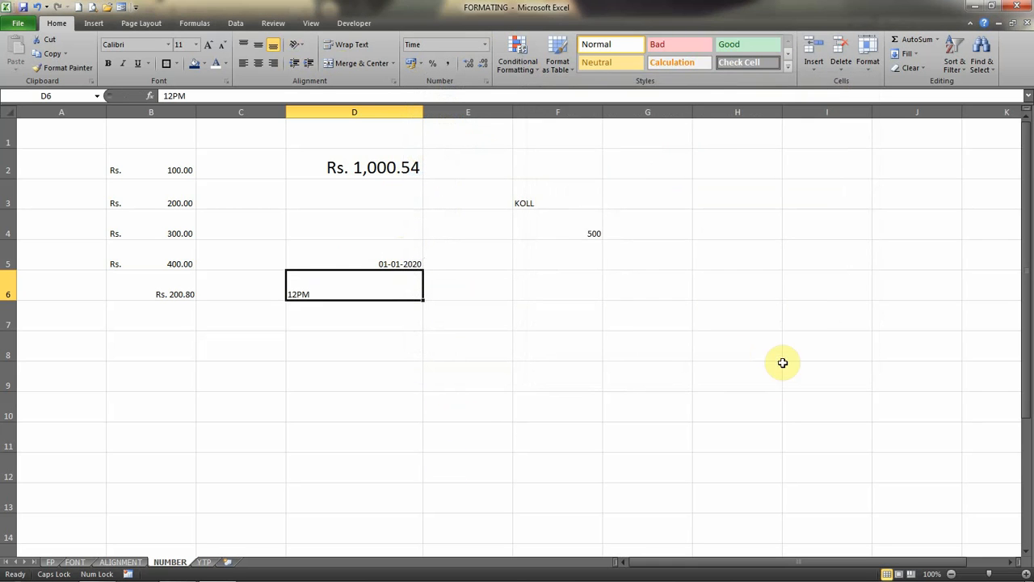
Replace the entry in cell D6 with the time 12:50.
{"action": "type", "text": "1"}
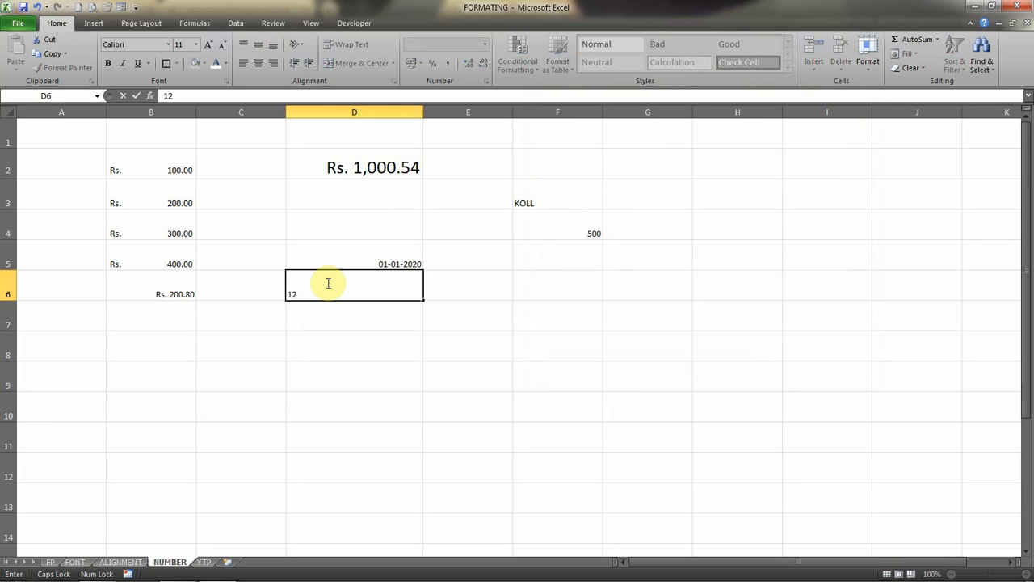
{"action": "key", "text": "Return"}
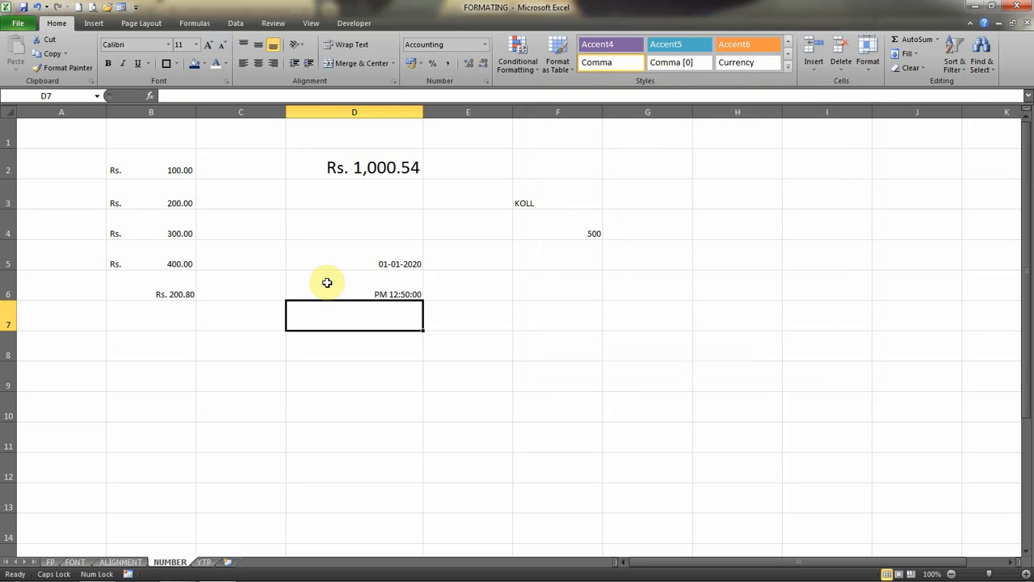
{"action": "left_click", "coordinate": [379, 292]}
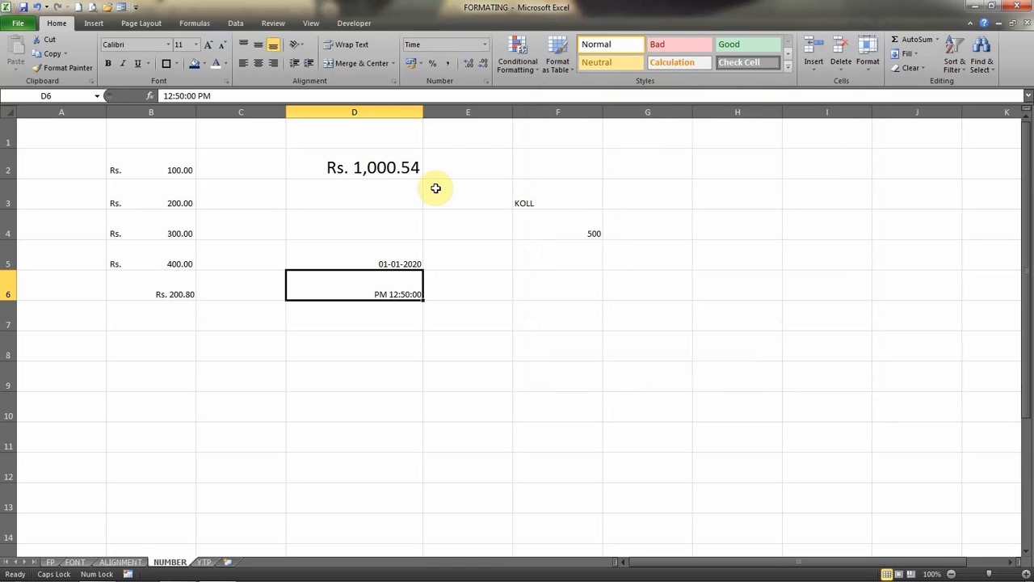
{"action": "left_click", "coordinate": [484, 44]}
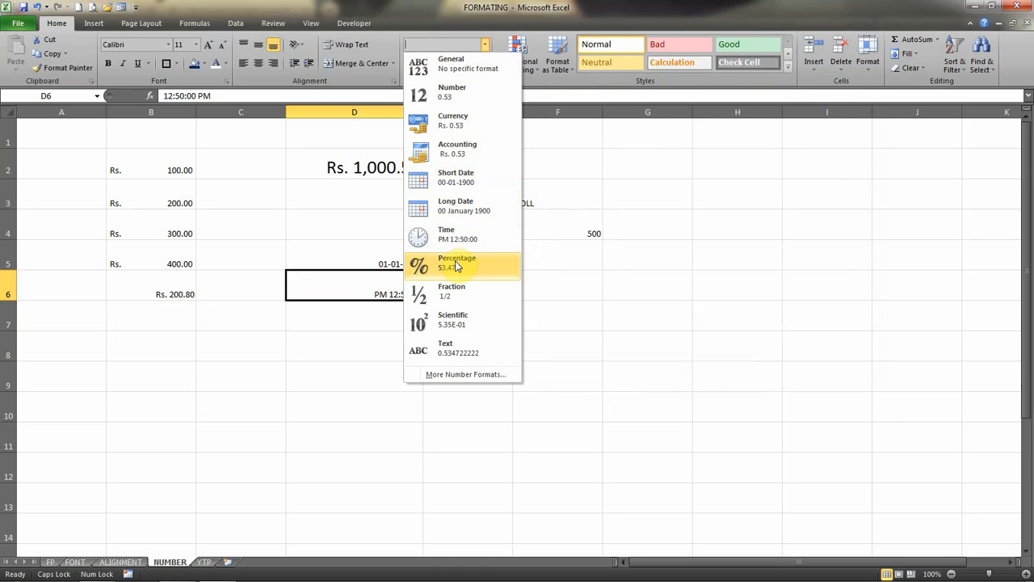
{"action": "left_click", "coordinate": [535, 212]}
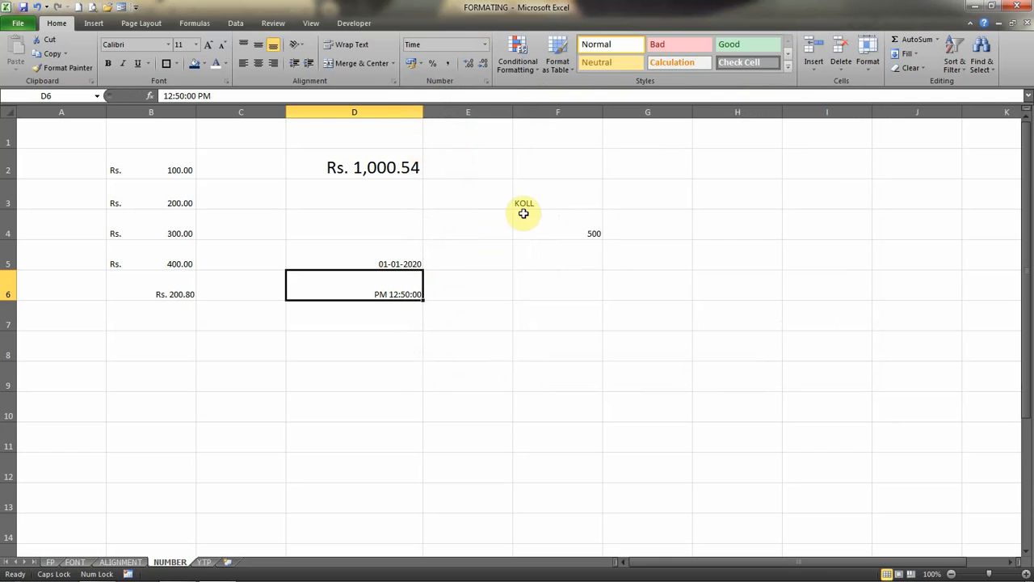
Clear the contents of cells F3:F4 and enter 10 in cell F3.
{"action": "left_click_drag", "start_coordinate": [550, 205], "coordinate": [551, 229]}
{"action": "key", "text": "Delete"}
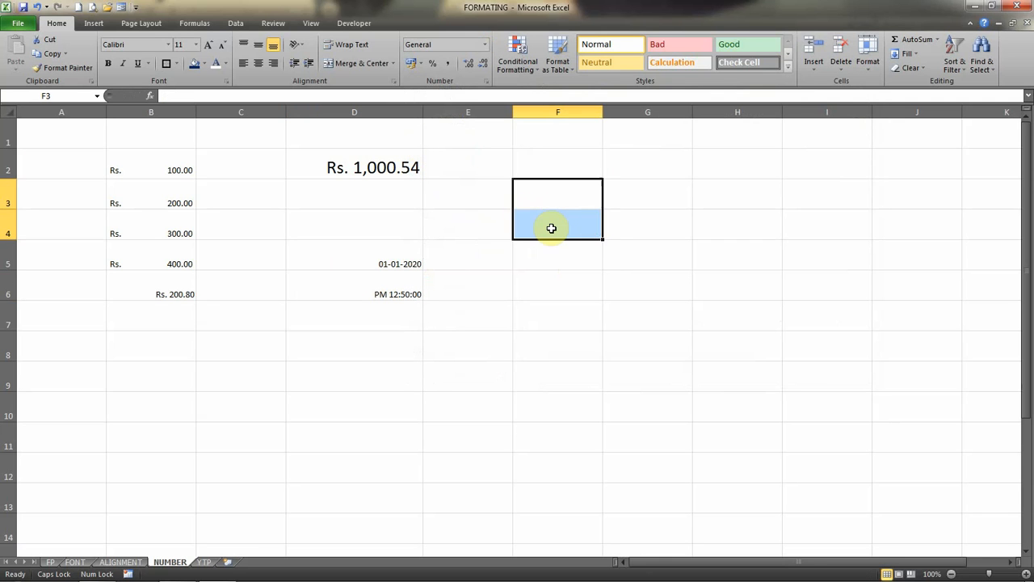
{"action": "key", "text": "shift+Up"}
{"action": "type", "text": "10"}
{"action": "key", "text": "Return"}
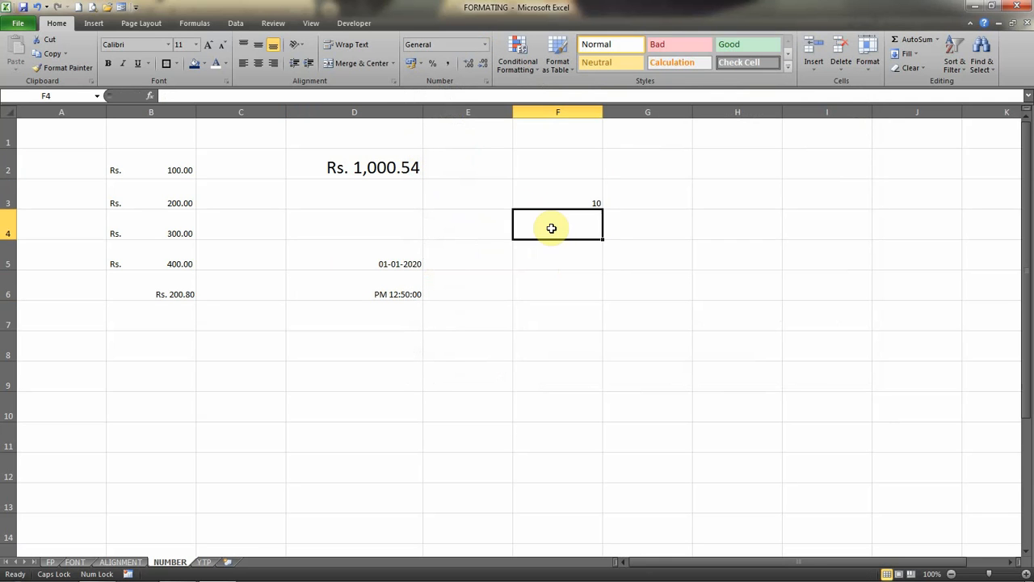
Try the Percentage and Fraction formats on cell F3, and set it to Scientific.
{"action": "key", "text": "Up"}
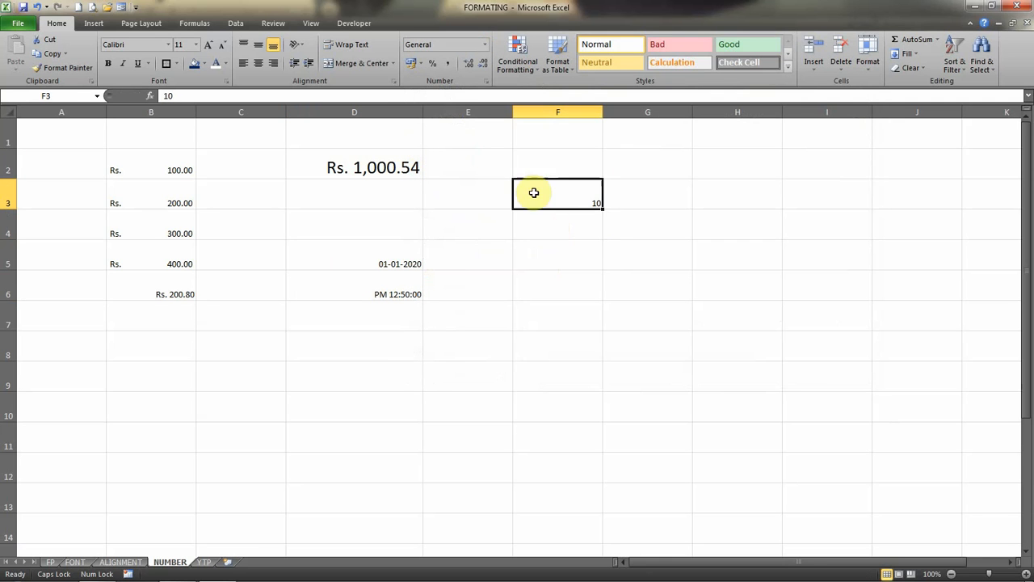
{"action": "left_click", "coordinate": [485, 45]}
{"action": "left_click", "coordinate": [475, 265]}
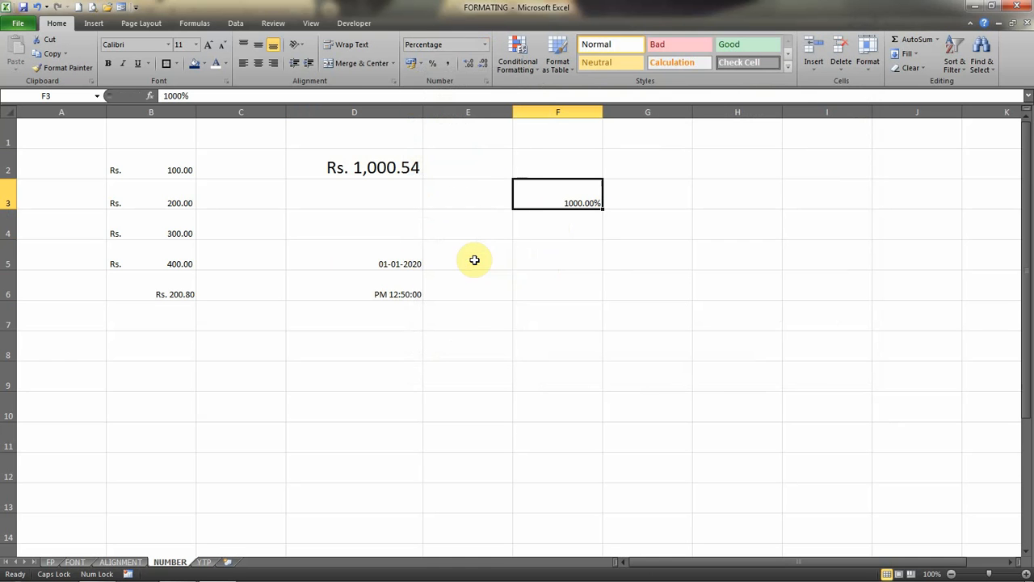
{"action": "left_click", "coordinate": [485, 46]}
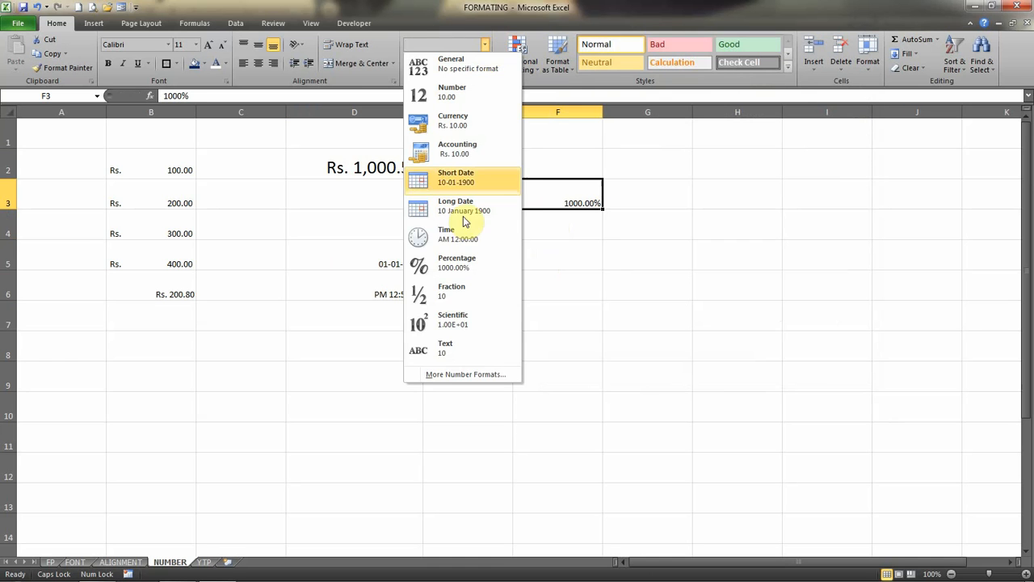
{"action": "left_click", "coordinate": [457, 297]}
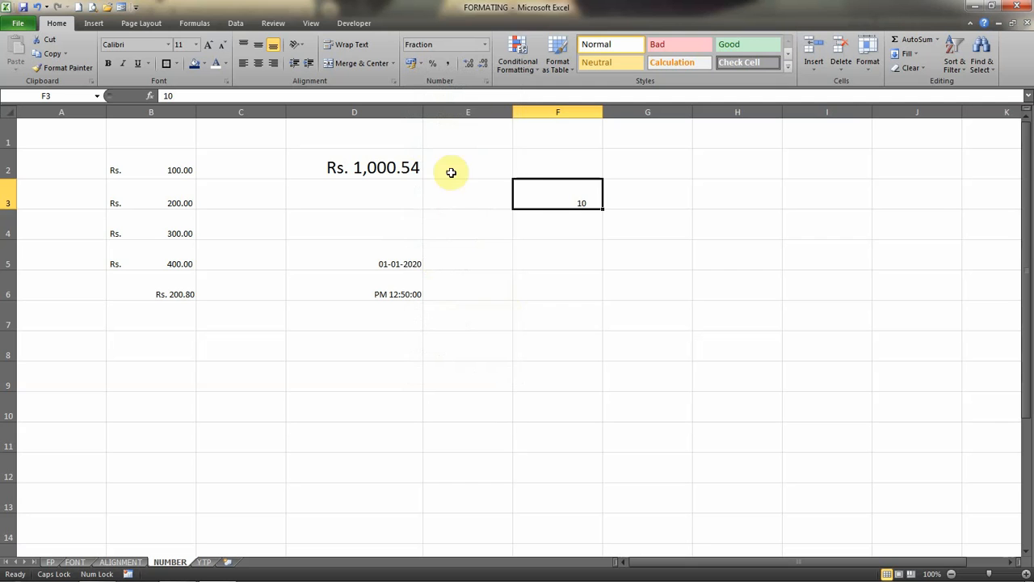
{"action": "left_click", "coordinate": [485, 46]}
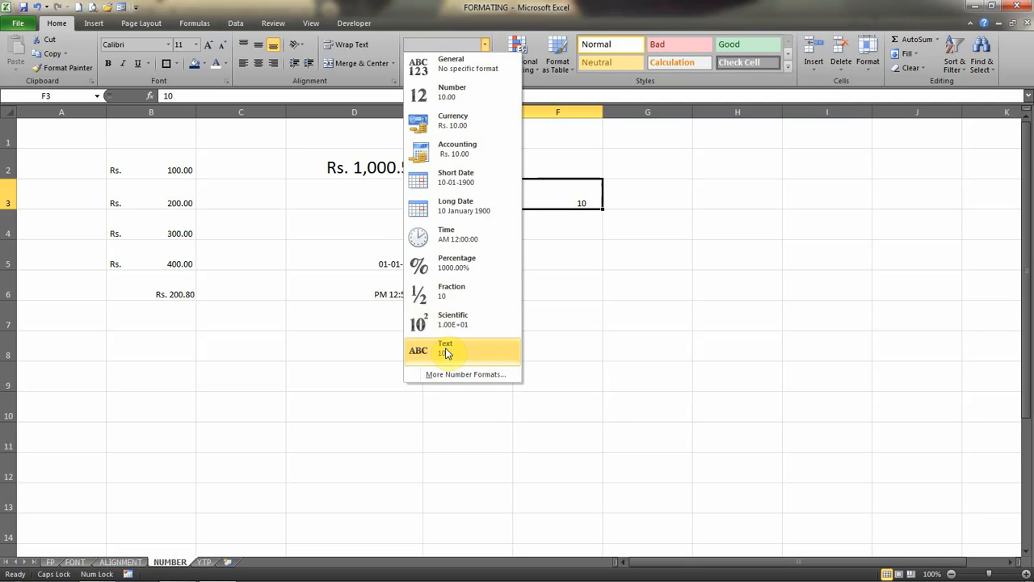
{"action": "left_click", "coordinate": [437, 319]}
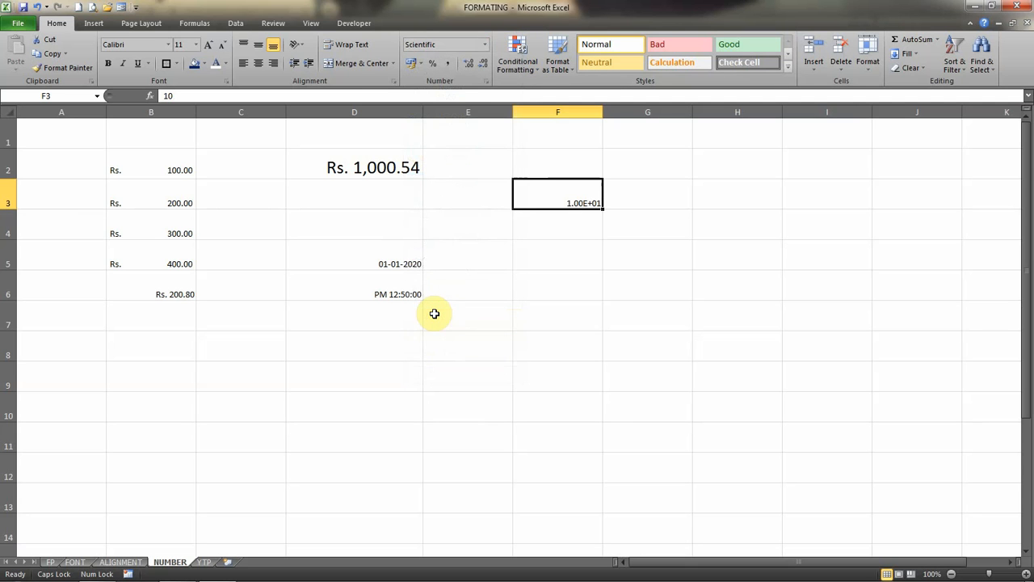
{"action": "left_click", "coordinate": [484, 44]}
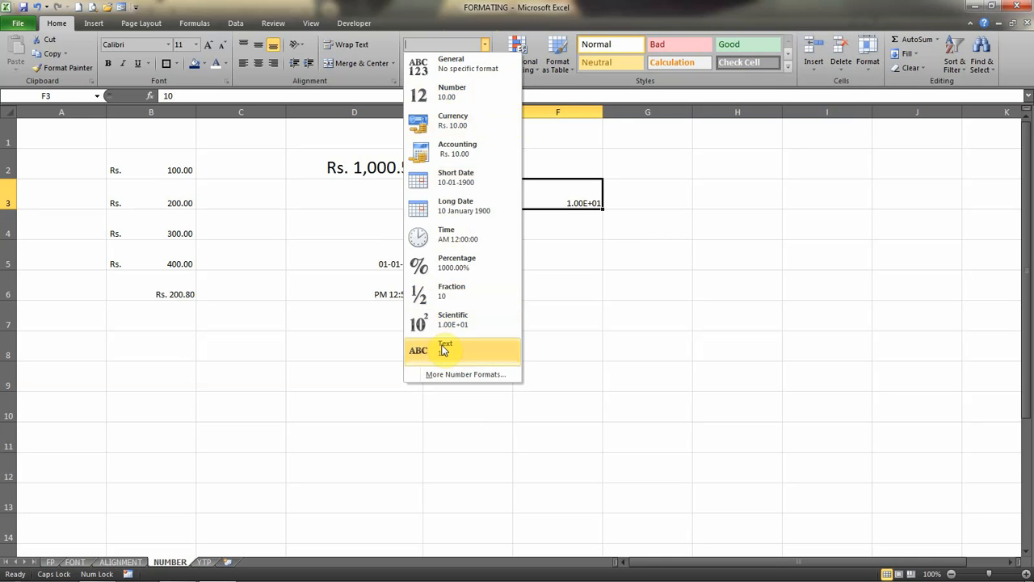
Enter the text EXCEL in cell D9 and the number 10 in cell D10 to compare their default alignment.
{"action": "left_click", "coordinate": [340, 383]}
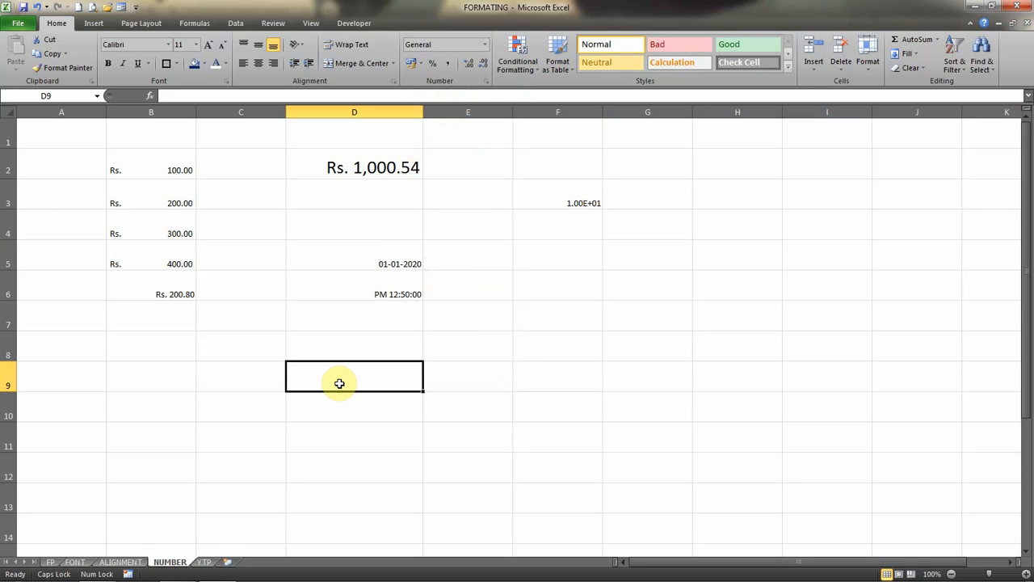
{"action": "type", "text": "W"}
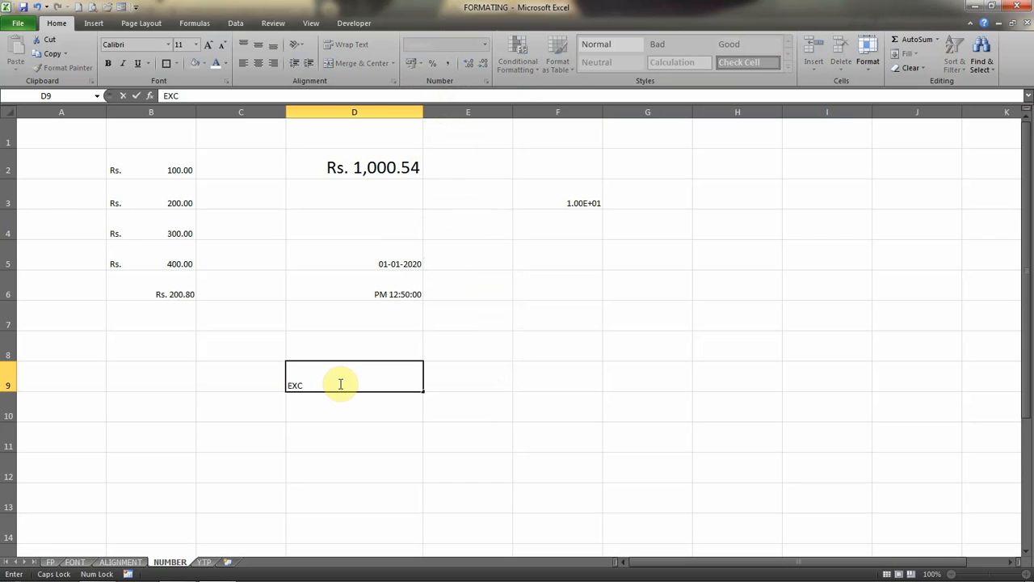
{"action": "key", "text": "Return"}
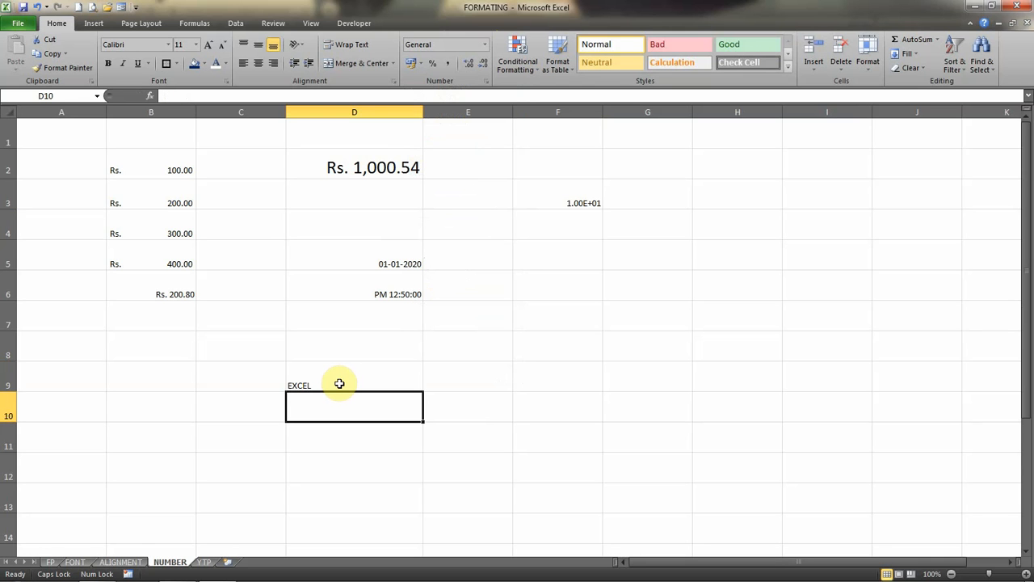
{"action": "left_click", "coordinate": [339, 384]}
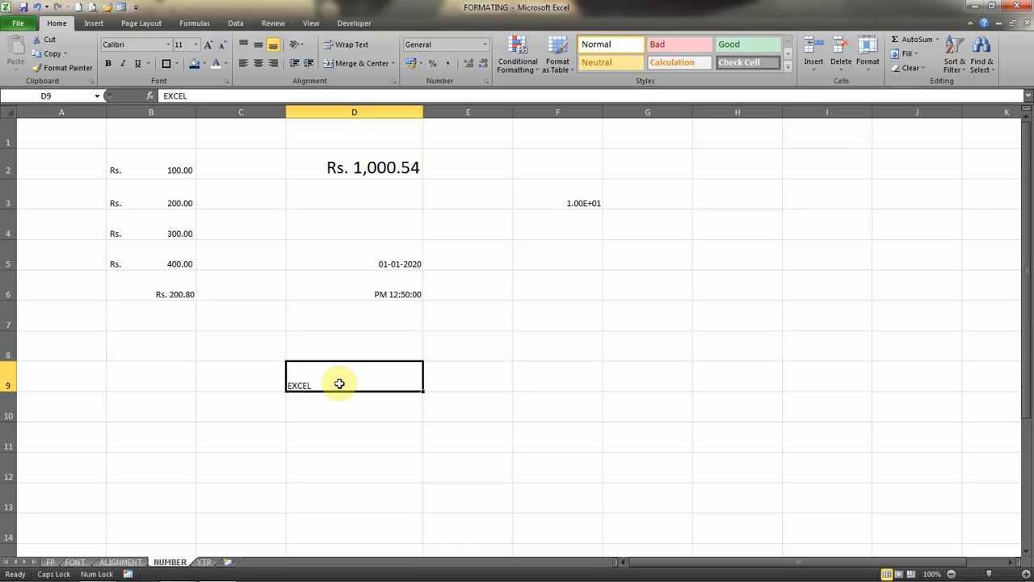
{"action": "key", "text": "Return"}
{"action": "type", "text": "10"}
{"action": "key", "text": "Return"}
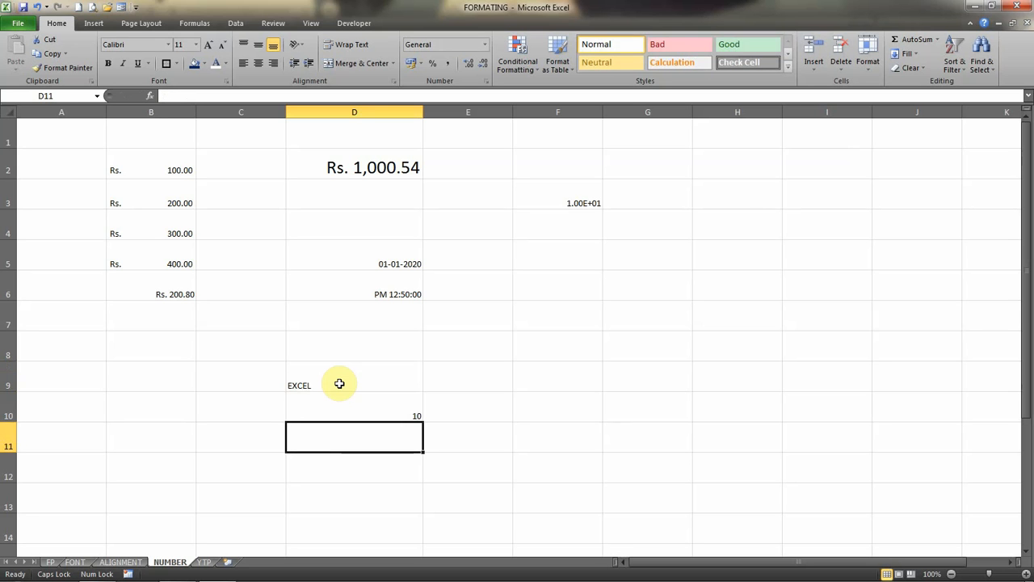
{"action": "key", "text": "Up"}
{"action": "key", "text": "Up"}
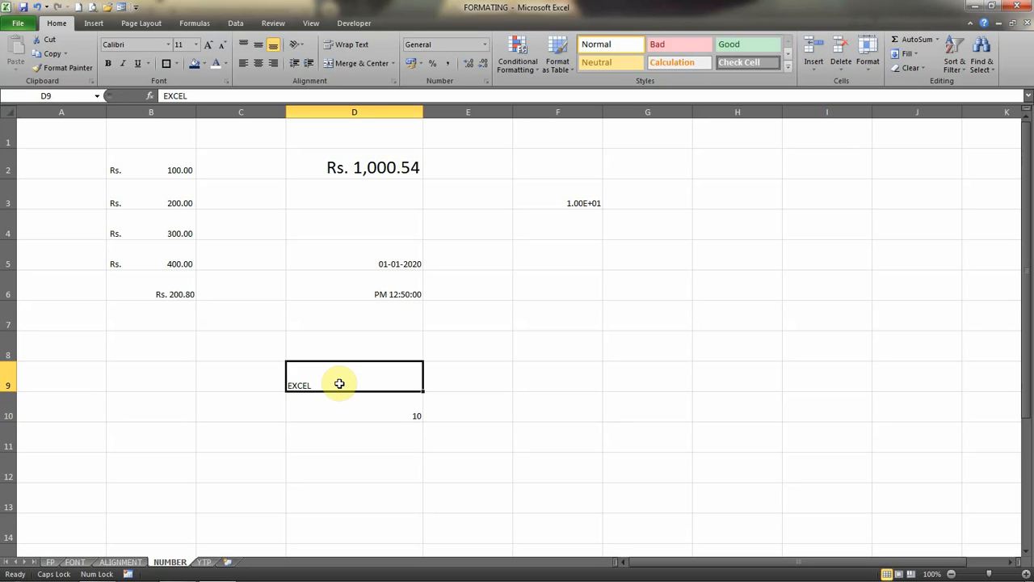
{"action": "key", "text": "Down"}
{"action": "key", "text": "Up"}
{"action": "key", "text": "Down"}
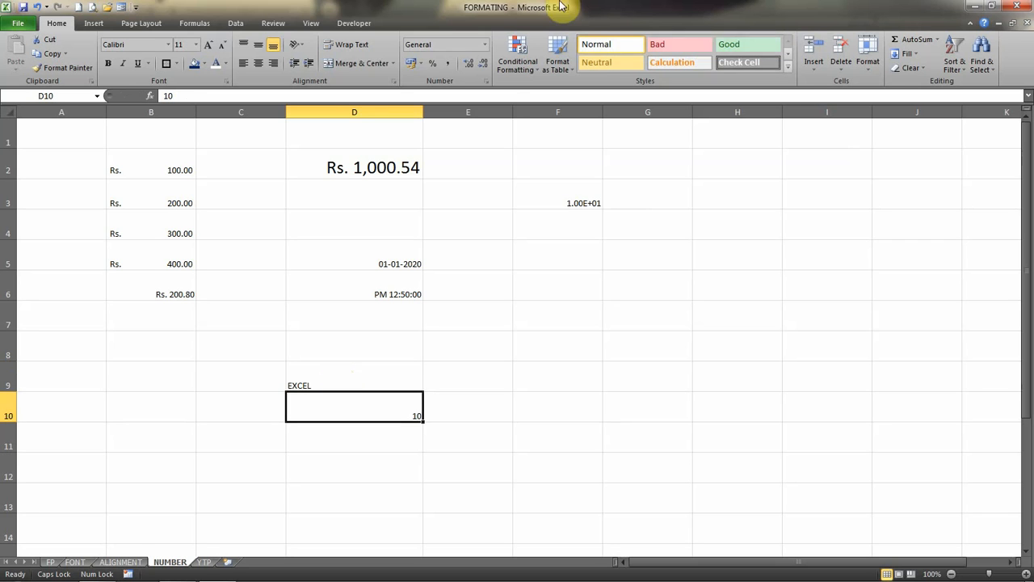
{"action": "left_click", "coordinate": [484, 46]}
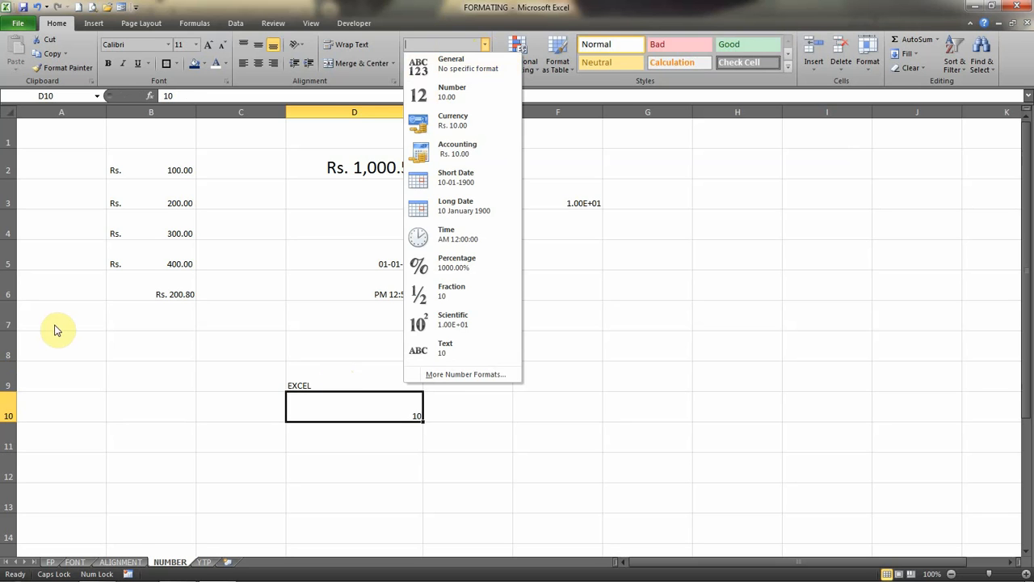
{"action": "left_click", "coordinate": [120, 263]}
{"action": "left_click", "coordinate": [120, 263]}
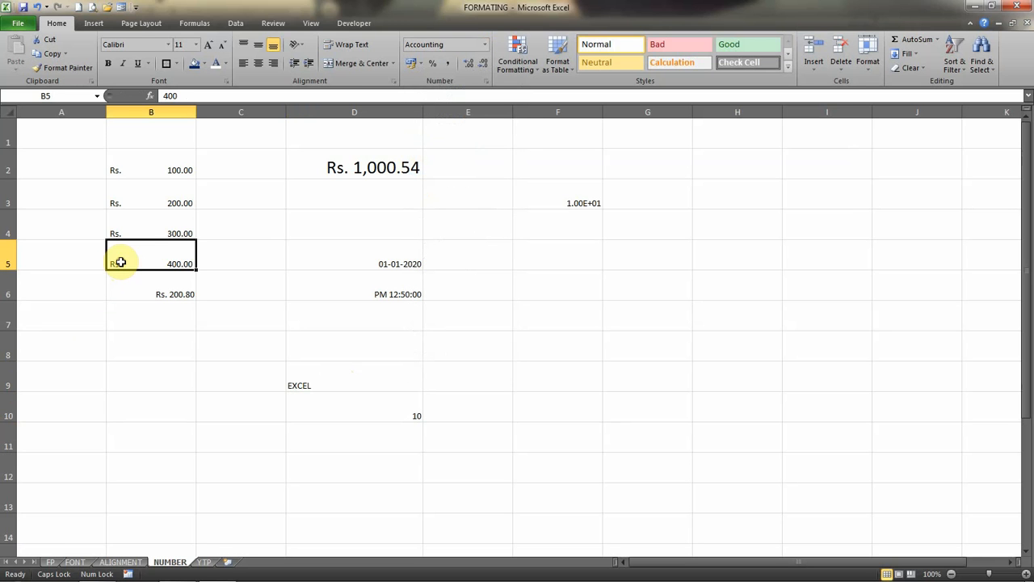
{"action": "left_click", "coordinate": [149, 95]}
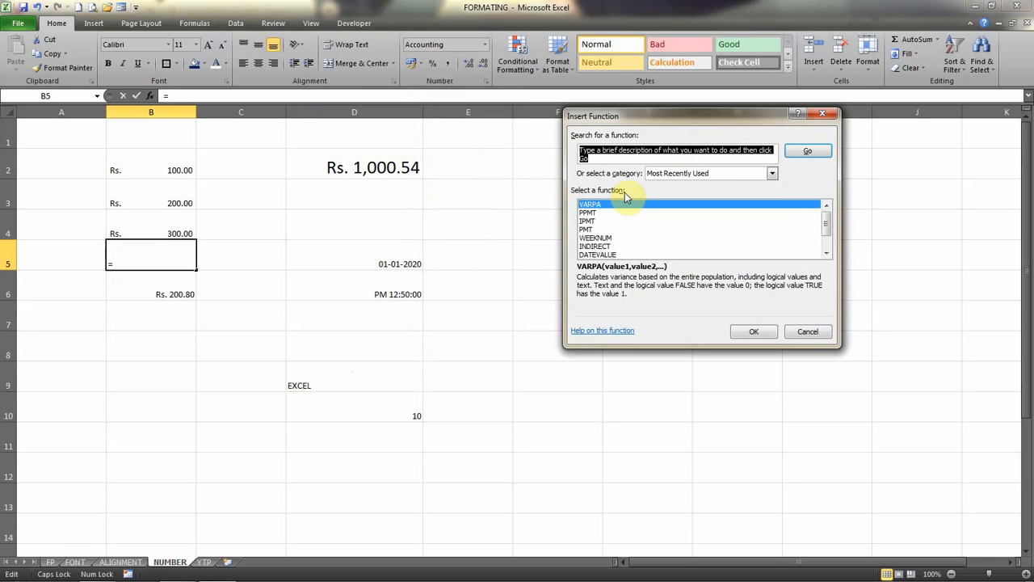
{"action": "left_click", "coordinate": [808, 331]}
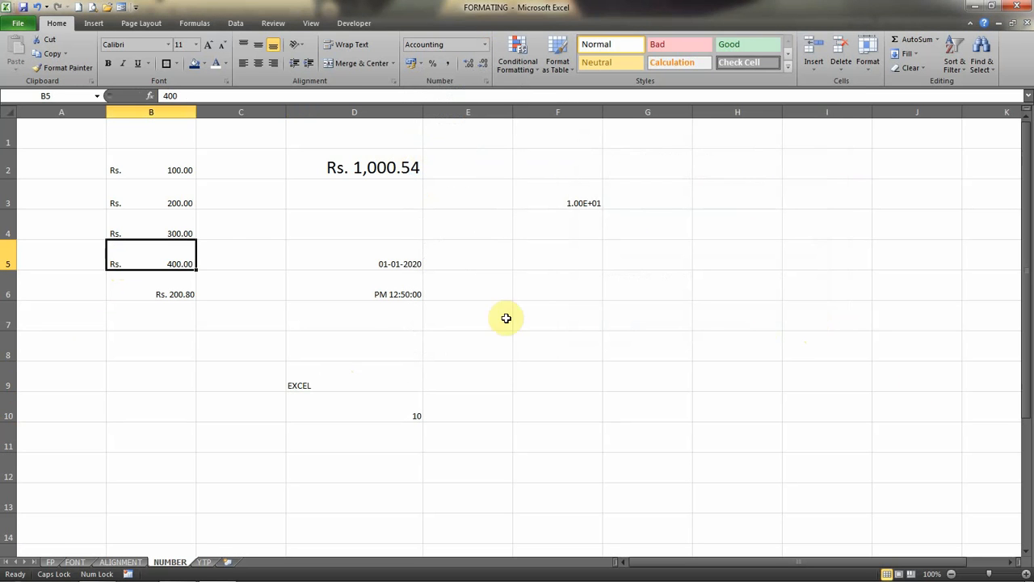
Format cells B2:B6 as Text and re-enter the average formula in cell B6 so it is stored as text.
{"action": "left_click", "coordinate": [164, 164]}
{"action": "left_click_drag", "start_coordinate": [164, 164], "coordinate": [170, 292]}
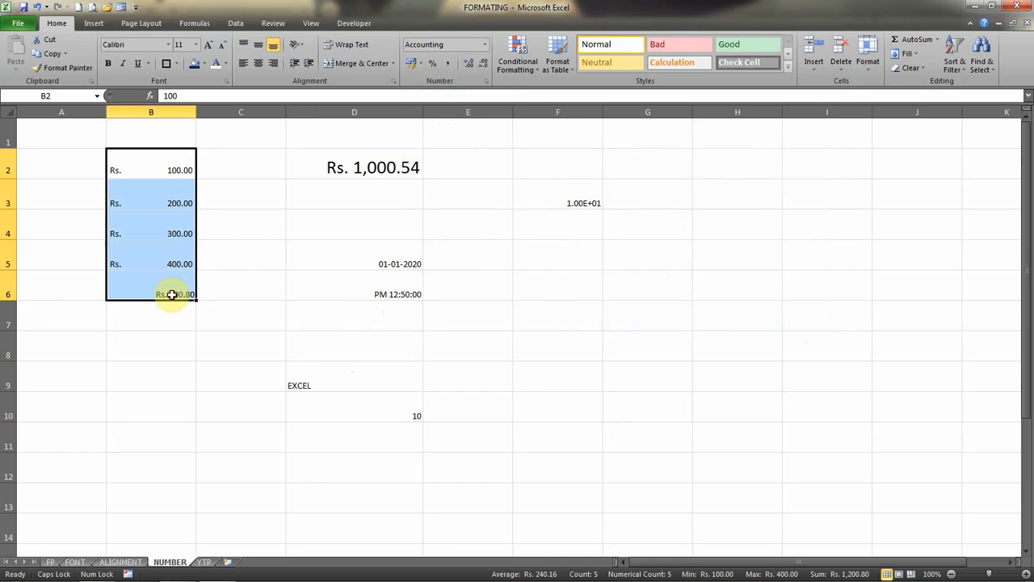
{"action": "left_click", "coordinate": [485, 44]}
{"action": "left_click", "coordinate": [444, 352]}
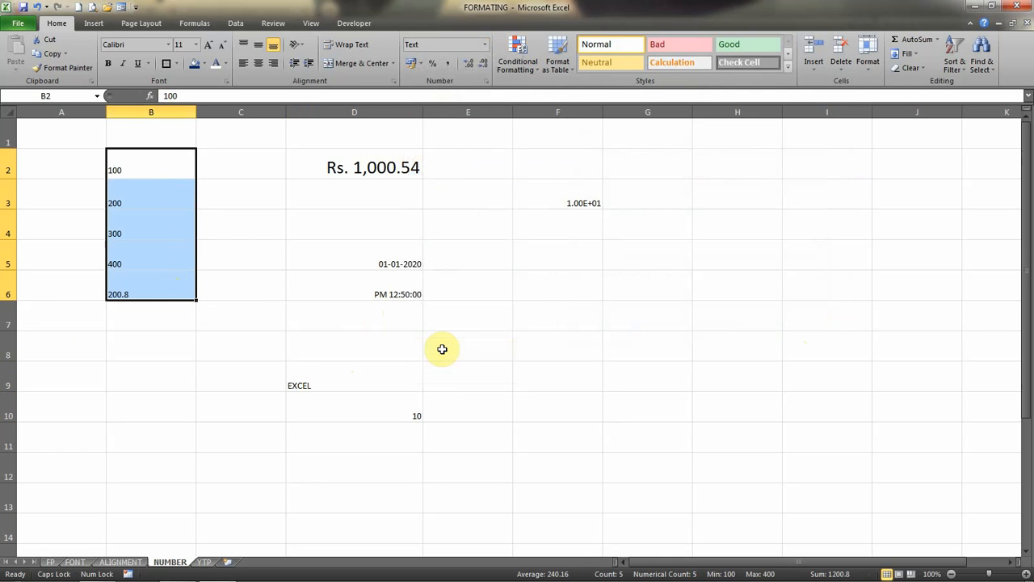
{"action": "double_click", "coordinate": [177, 282]}
{"action": "key", "text": "Return"}
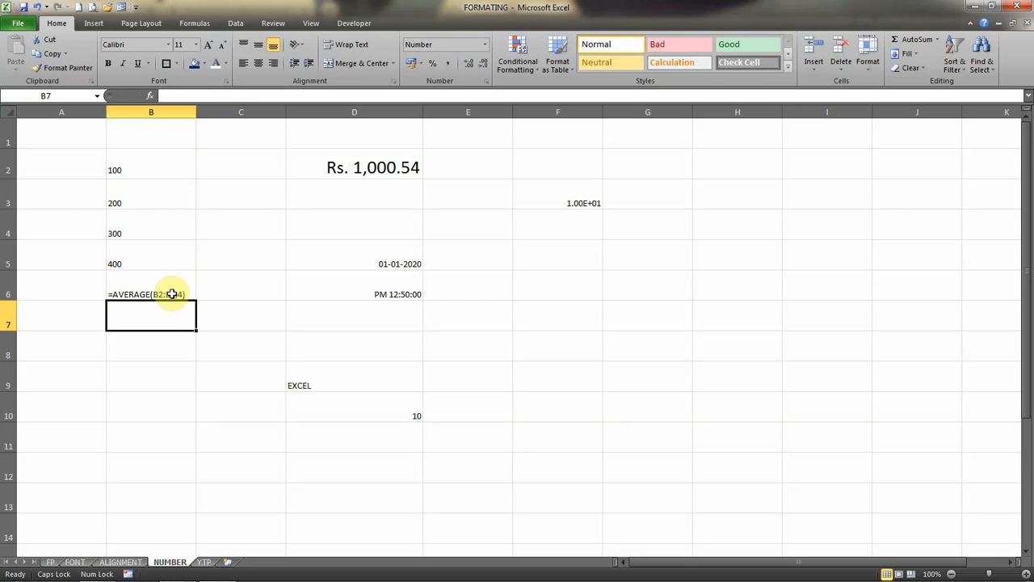
Change cell B6 to the Number format and re-enter its AVERAGE formula so that it calculates.
{"action": "left_click", "coordinate": [139, 296]}
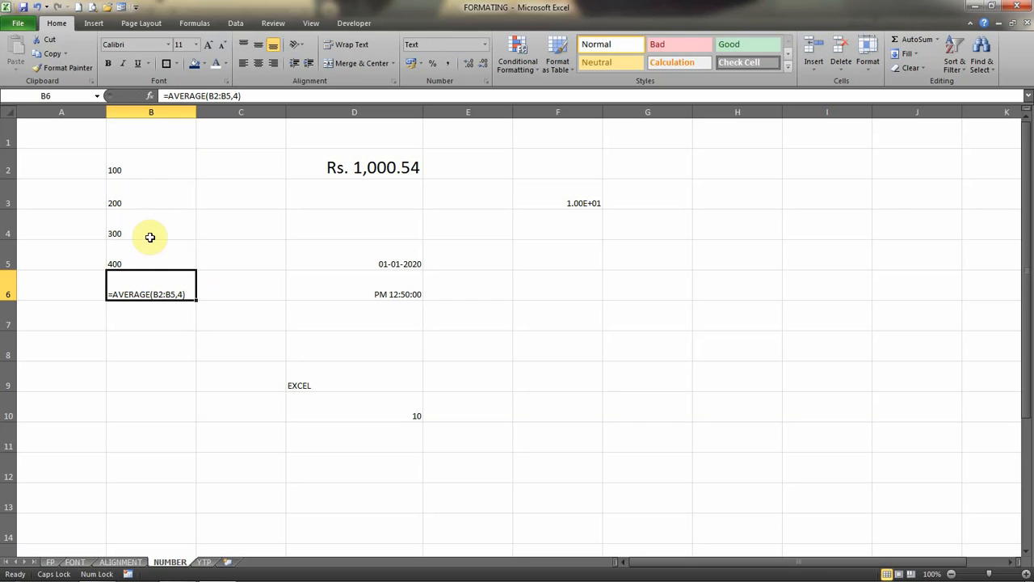
{"action": "left_click_drag", "start_coordinate": [143, 157], "coordinate": [148, 287]}
{"action": "left_click", "coordinate": [148, 290]}
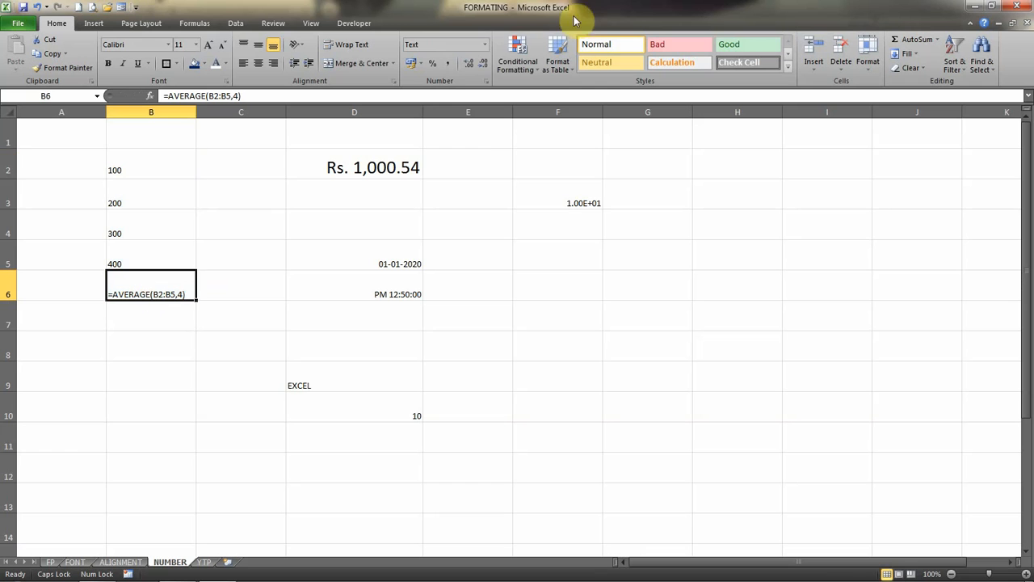
{"action": "left_click", "coordinate": [485, 44]}
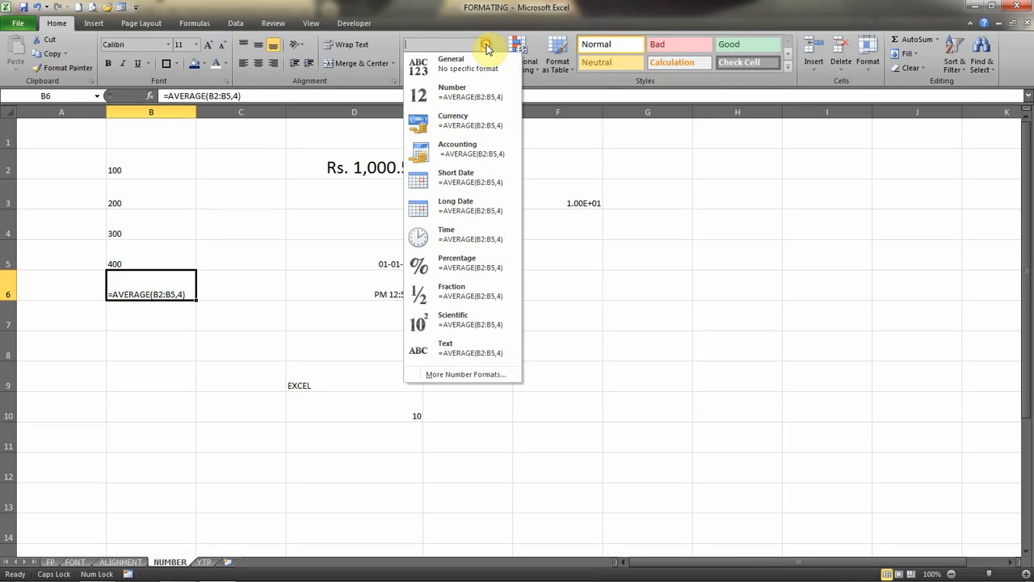
{"action": "left_click", "coordinate": [459, 92]}
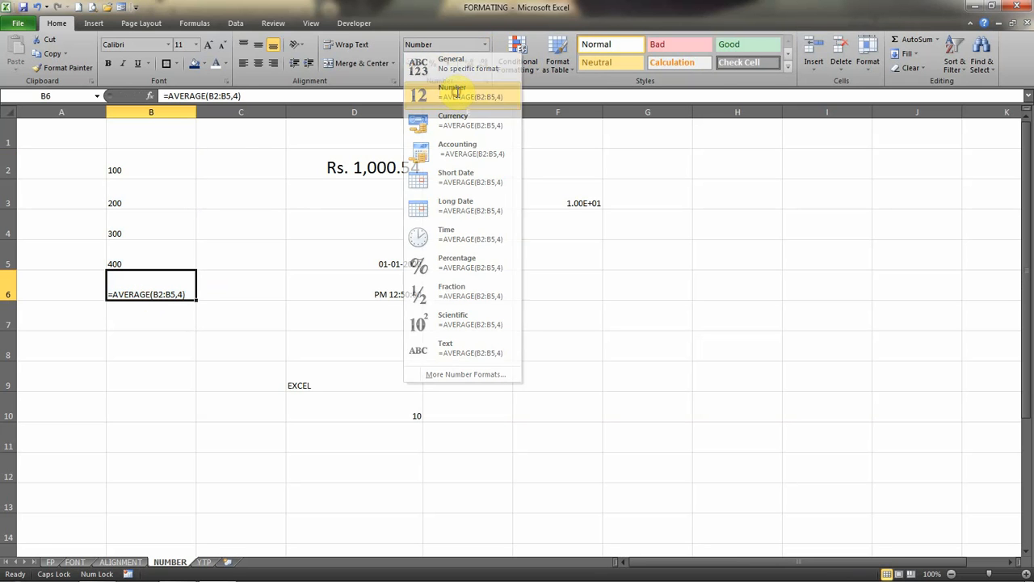
{"action": "left_click", "coordinate": [257, 95]}
{"action": "key", "text": "Return"}
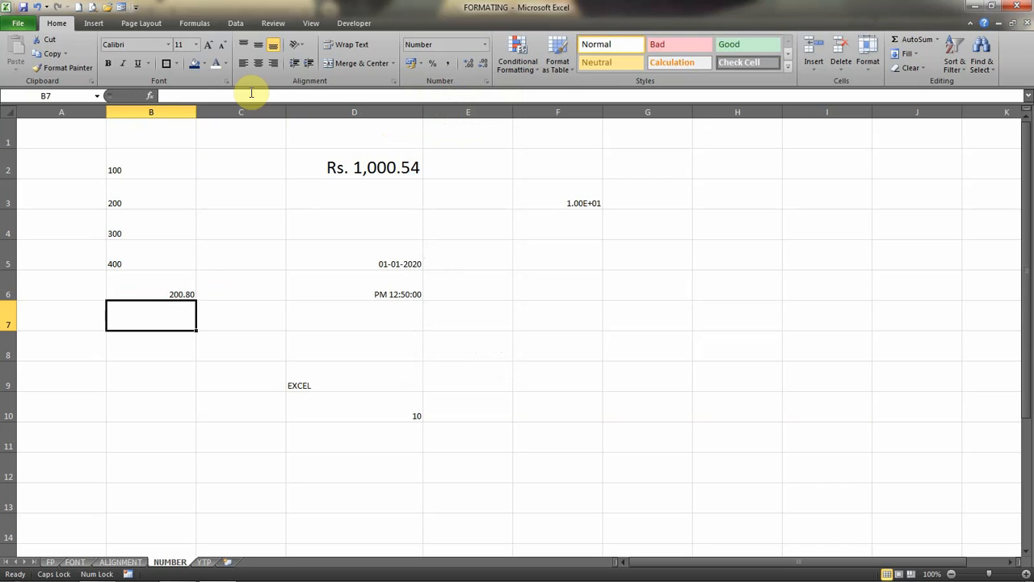
{"action": "left_click", "coordinate": [154, 291]}
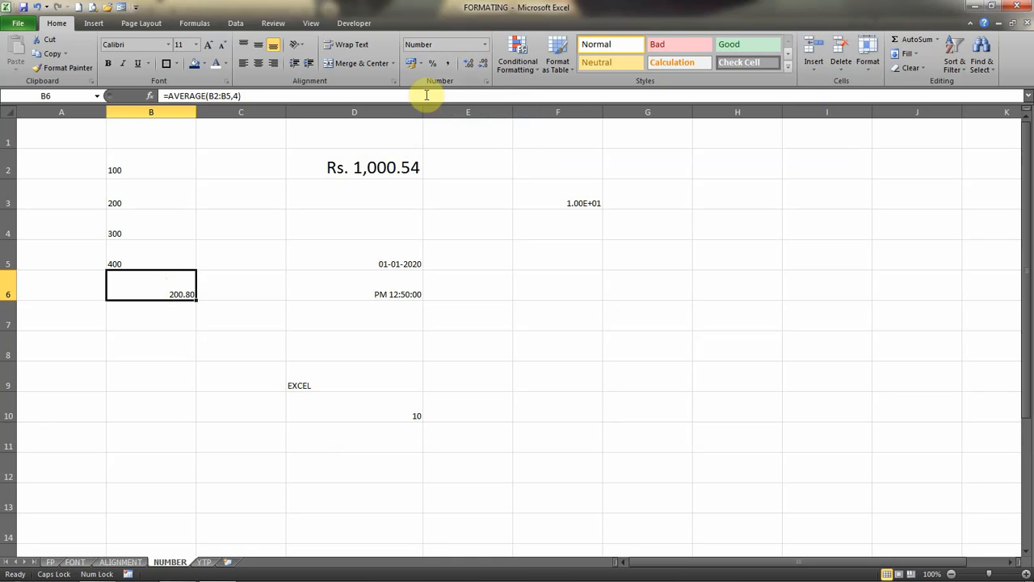
Try the English (U.S.) dollar and English (U.K.) pound accounting formats and the Percent style on cell D2.
{"action": "left_click", "coordinate": [388, 168]}
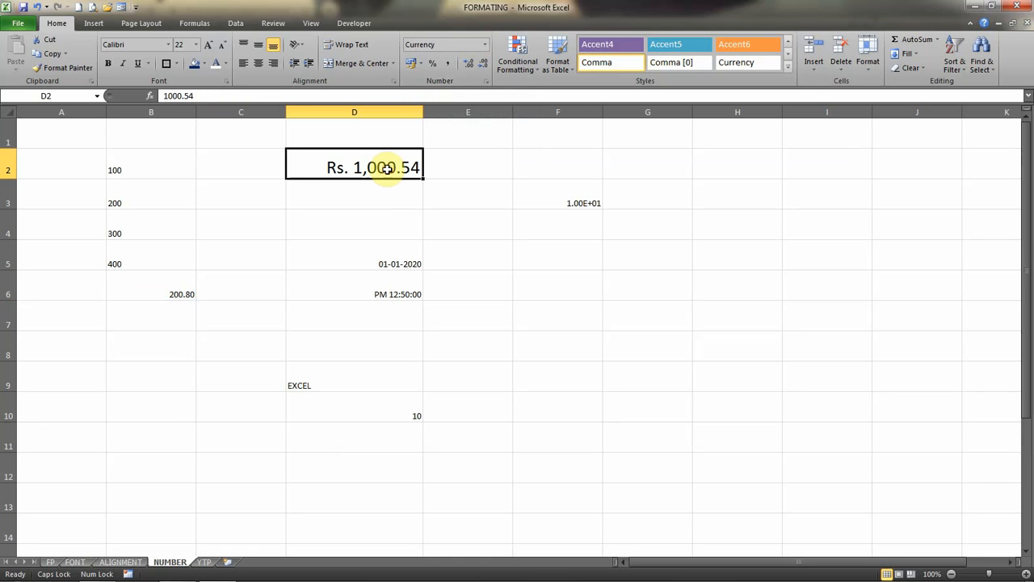
{"action": "left_click", "coordinate": [422, 63]}
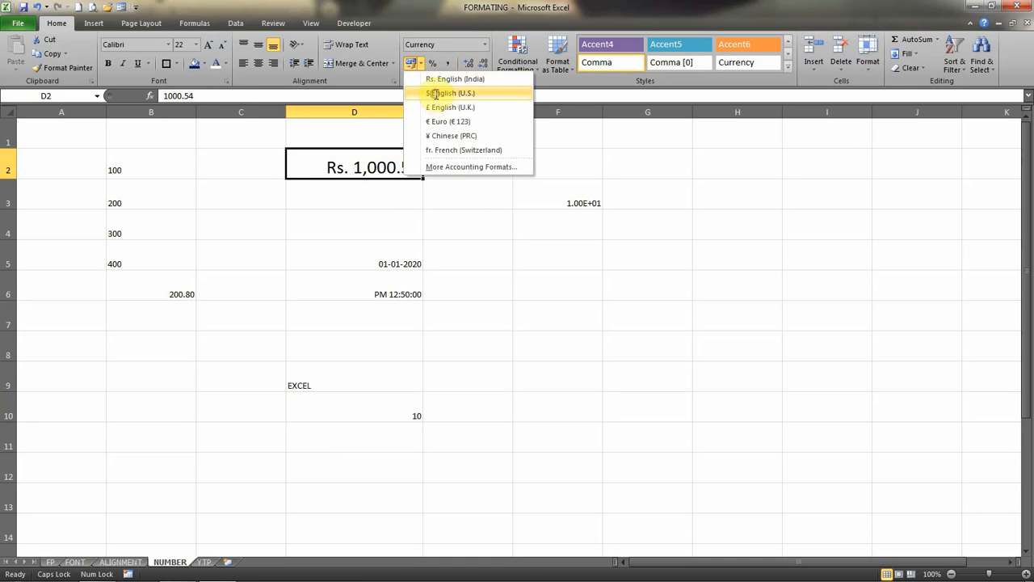
{"action": "left_click", "coordinate": [436, 94]}
{"action": "left_click", "coordinate": [422, 64]}
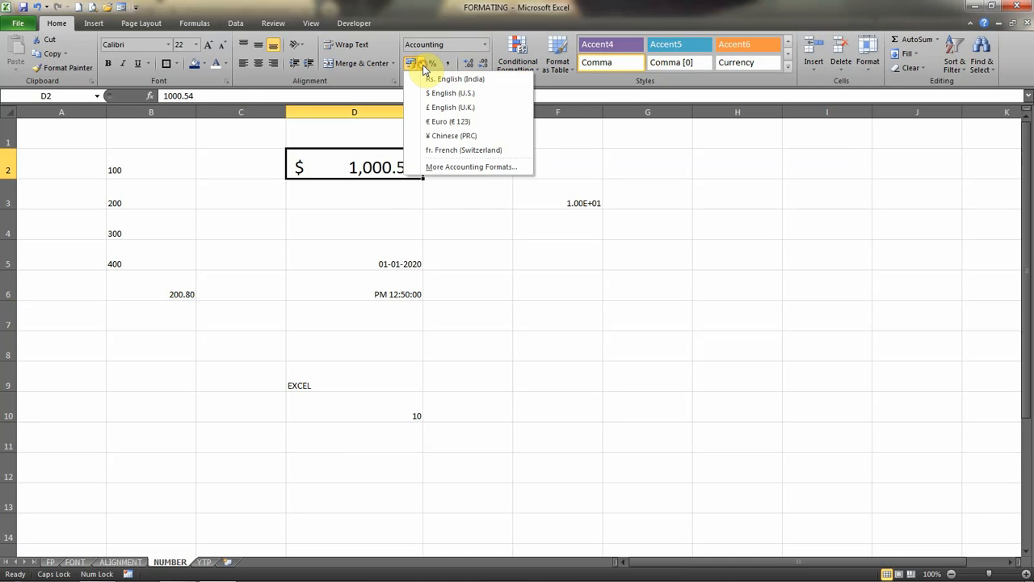
{"action": "left_click", "coordinate": [443, 109]}
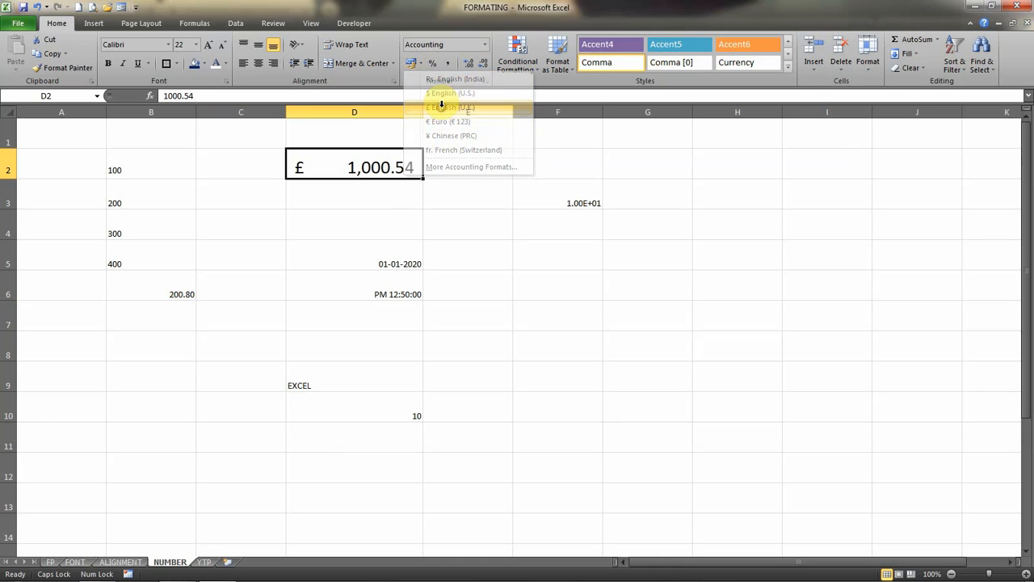
{"action": "left_click", "coordinate": [436, 65]}
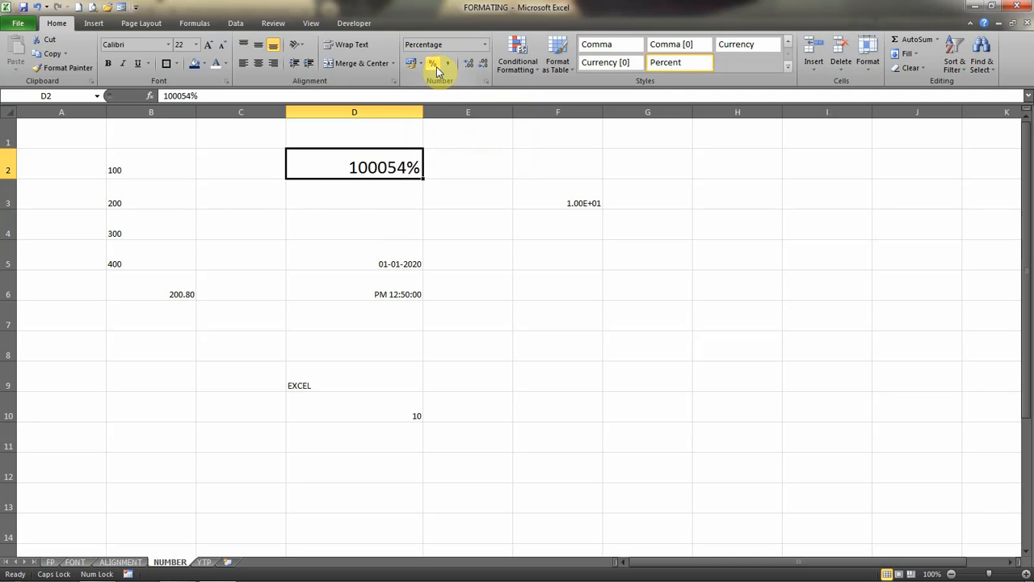
Apply the Comma style to cell D2, try extra decimal places, and reduce it to no decimals.
{"action": "left_click", "coordinate": [447, 65]}
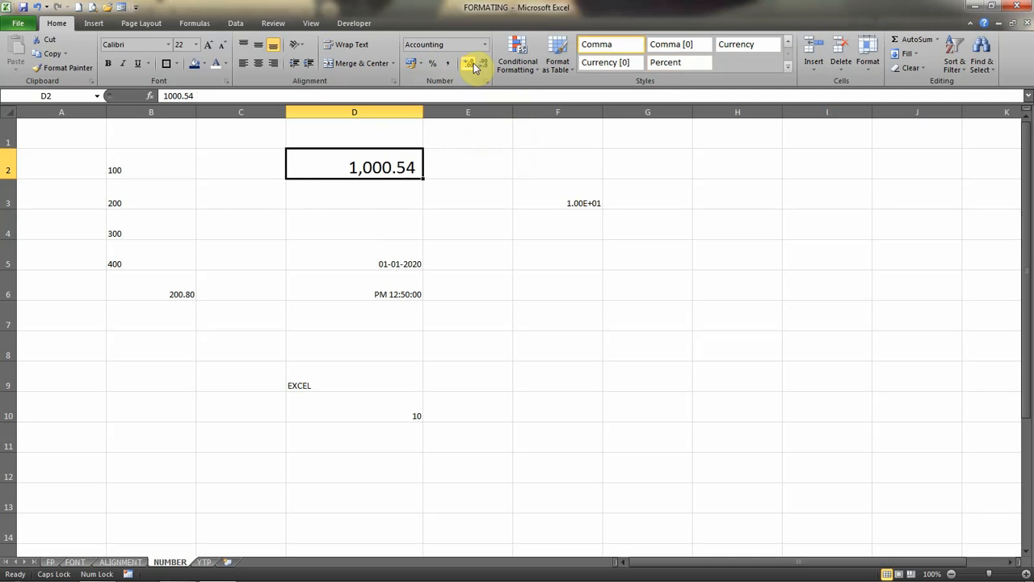
{"action": "left_click", "coordinate": [474, 64]}
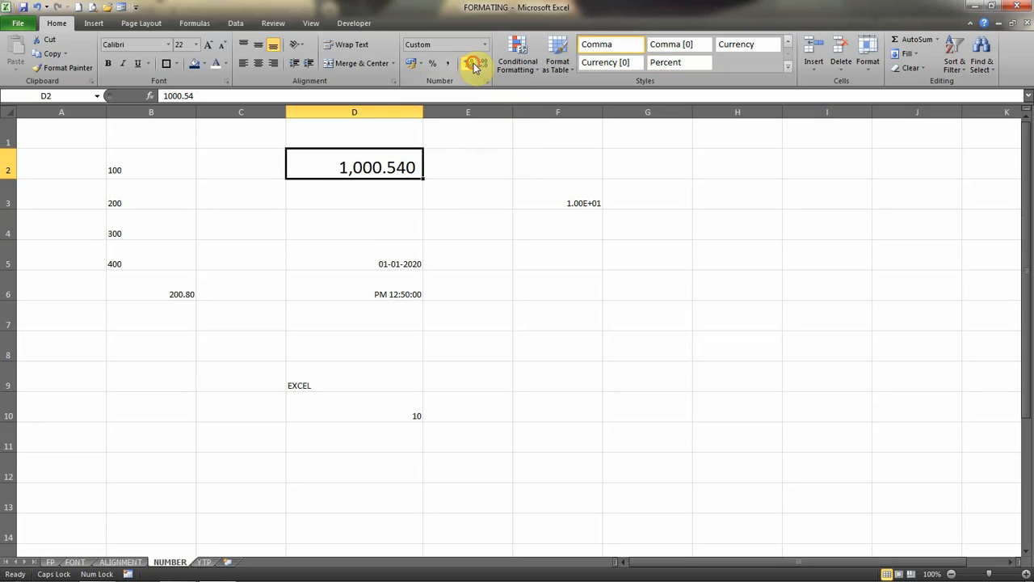
{"action": "left_click", "coordinate": [475, 65]}
{"action": "left_click", "coordinate": [483, 64]}
{"action": "left_click", "coordinate": [484, 64]}
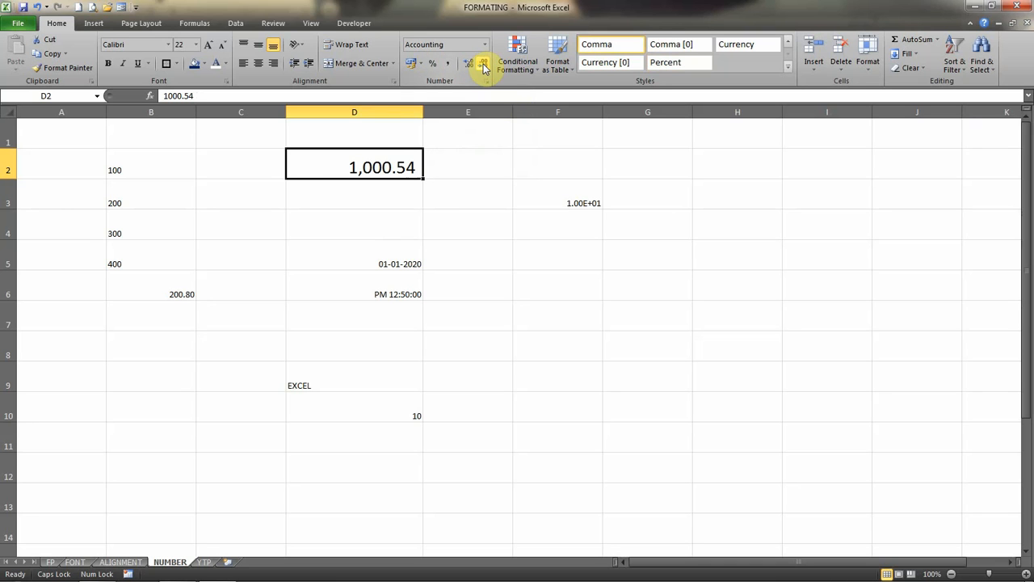
{"action": "left_click", "coordinate": [483, 65]}
{"action": "left_click", "coordinate": [483, 65]}
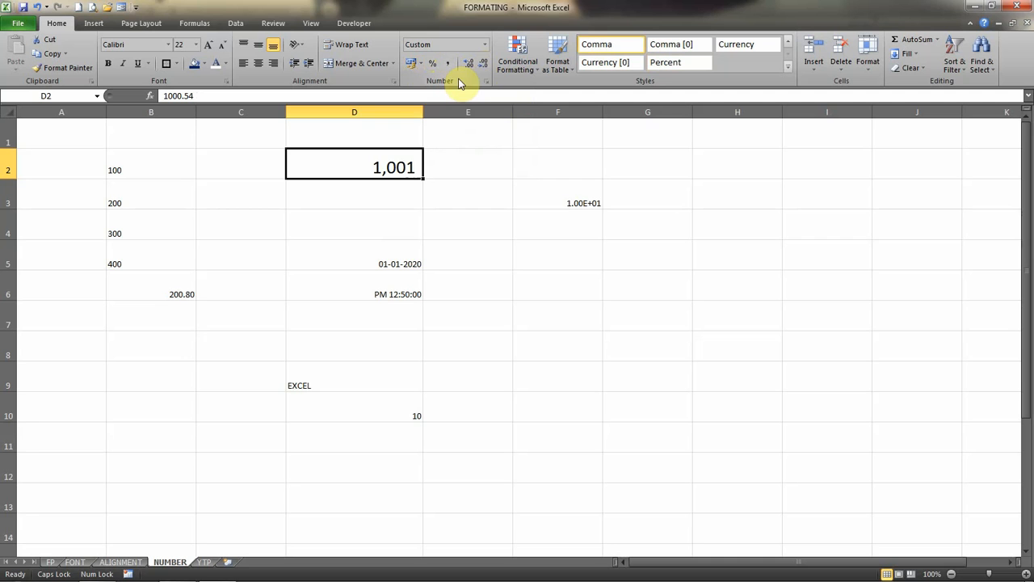
Review the Text, Special and Custom number format categories for cell D2 without applying any of them.
{"action": "left_click", "coordinate": [488, 47]}
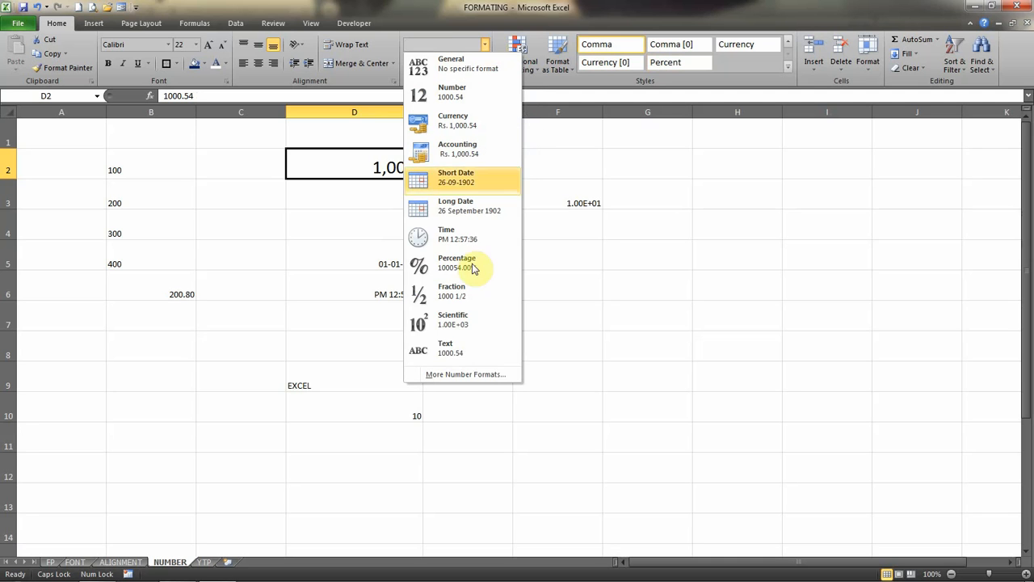
{"action": "left_click", "coordinate": [457, 375]}
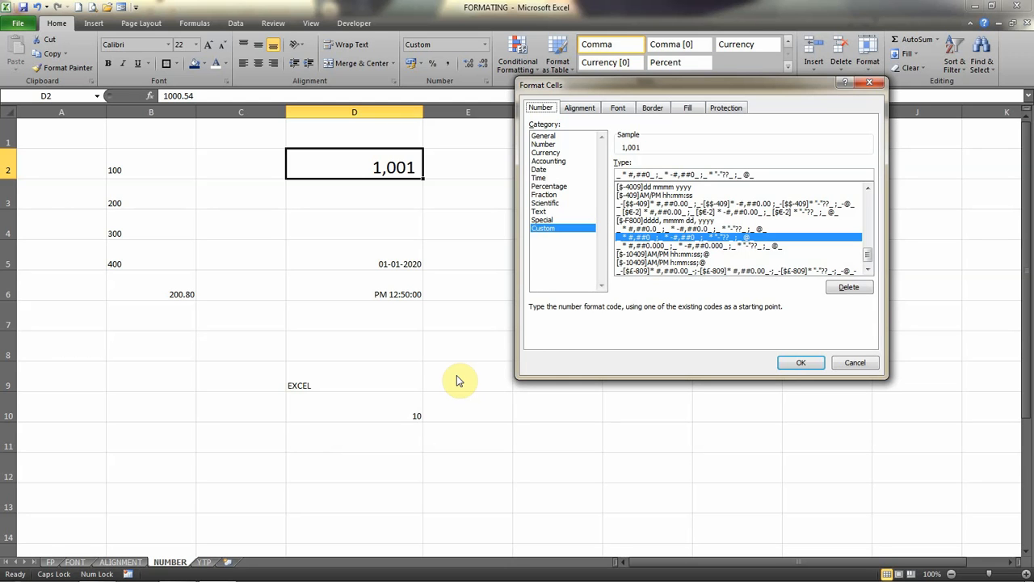
{"action": "left_click", "coordinate": [539, 211]}
{"action": "left_click", "coordinate": [541, 219]}
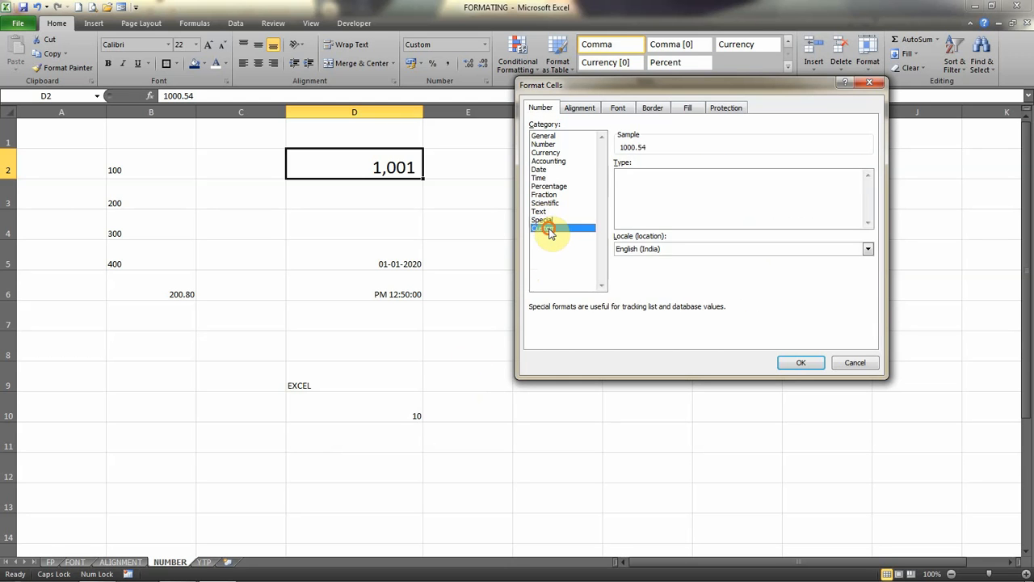
{"action": "left_click", "coordinate": [543, 228]}
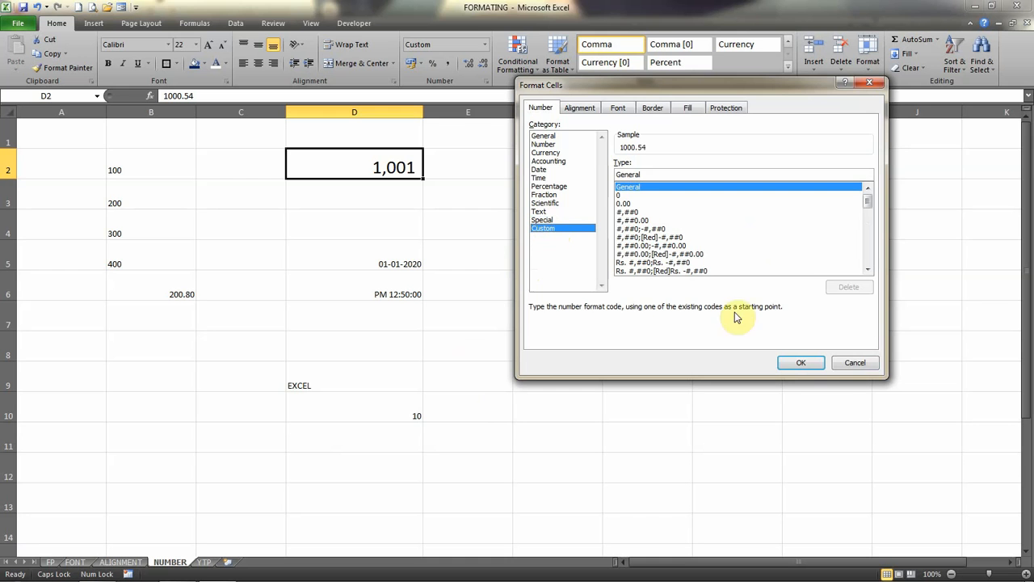
{"action": "left_click", "coordinate": [853, 362]}
Look back over the ALIGNMENT and FONT sheets and return to the NUMBER sheet.
{"action": "left_click", "coordinate": [394, 326]}
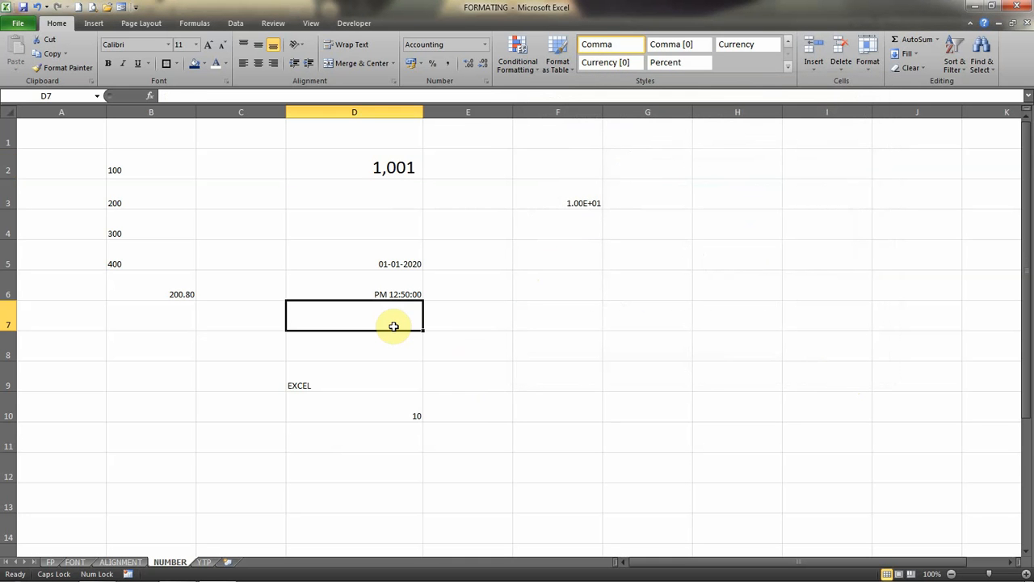
{"action": "key", "text": "ctrl+Page_Up"}
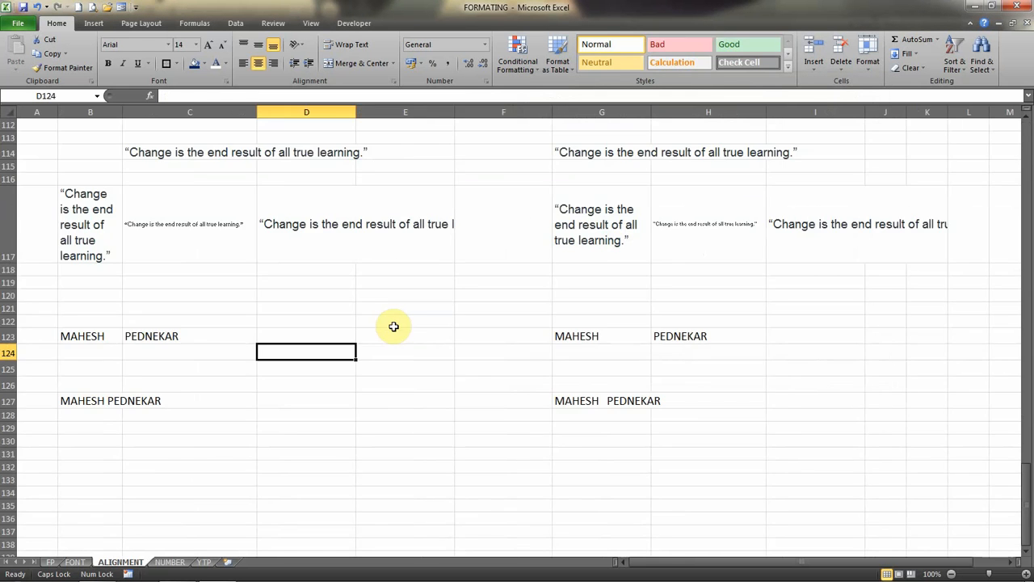
{"action": "key", "text": "ctrl+Page_Up"}
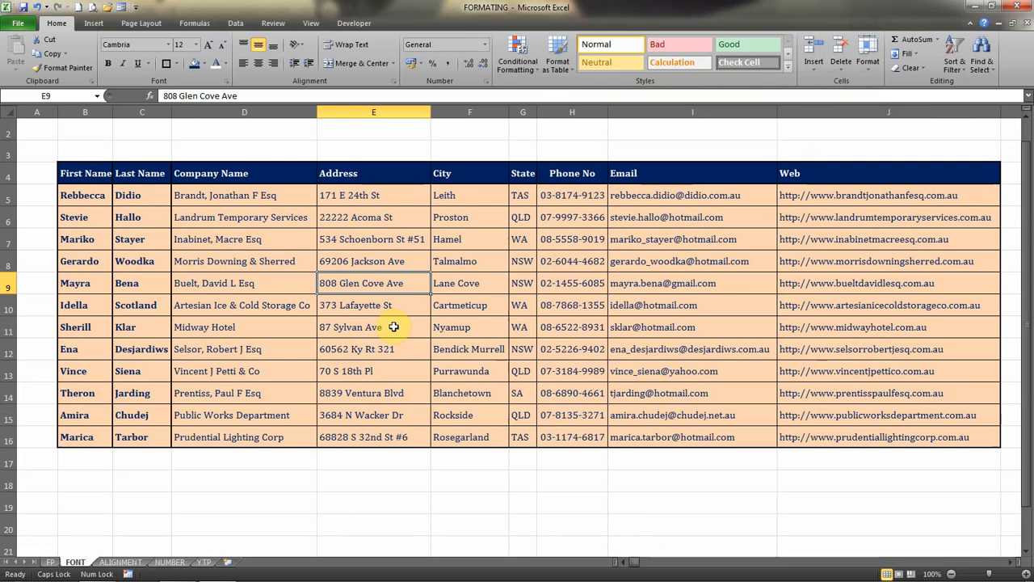
{"action": "key", "text": "ctrl+Page_Down"}
{"action": "key", "text": "ctrl+Page_Down"}
{"action": "key", "text": "ctrl+Page_Down"}
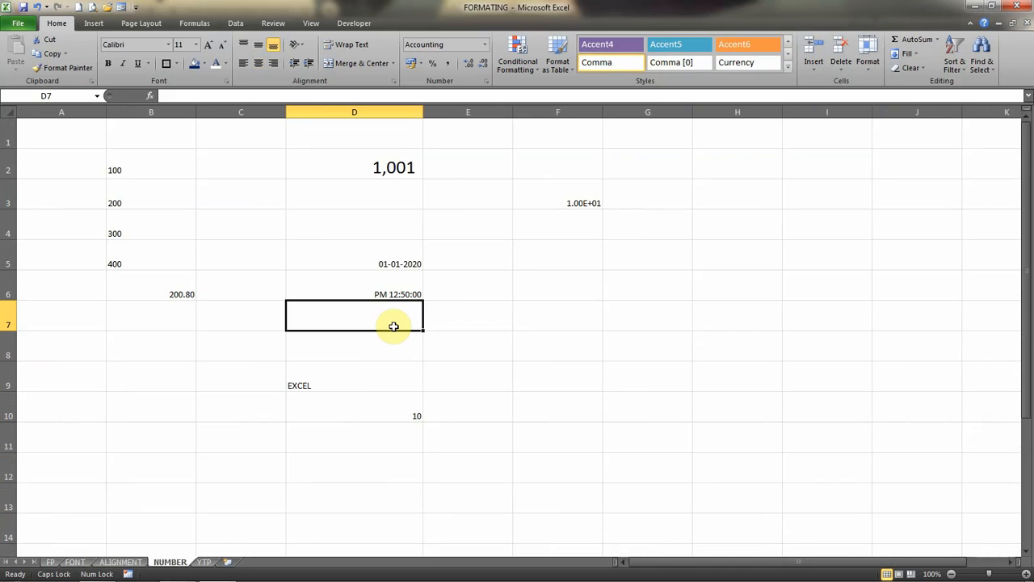